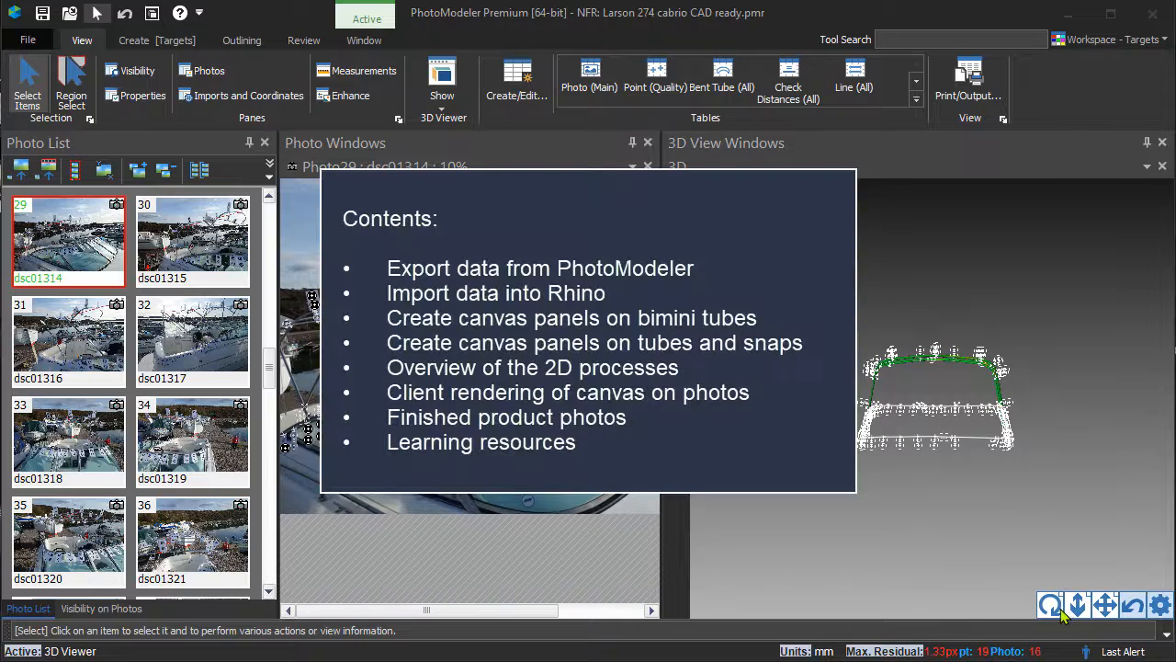
click(1059, 608)
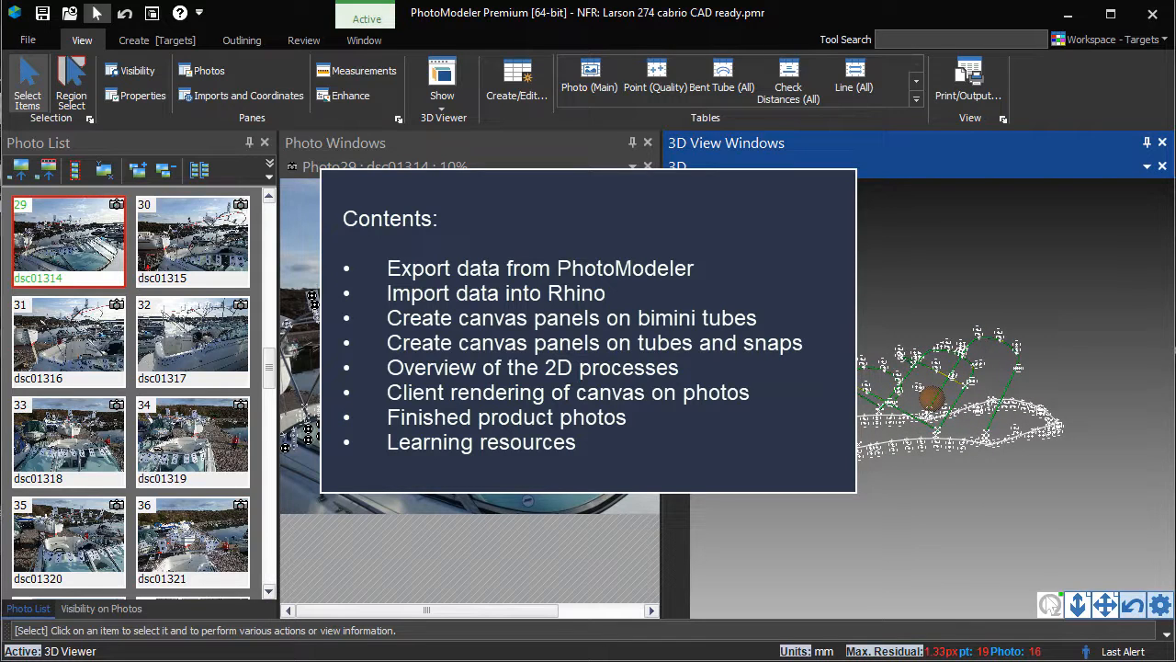
click(1054, 608)
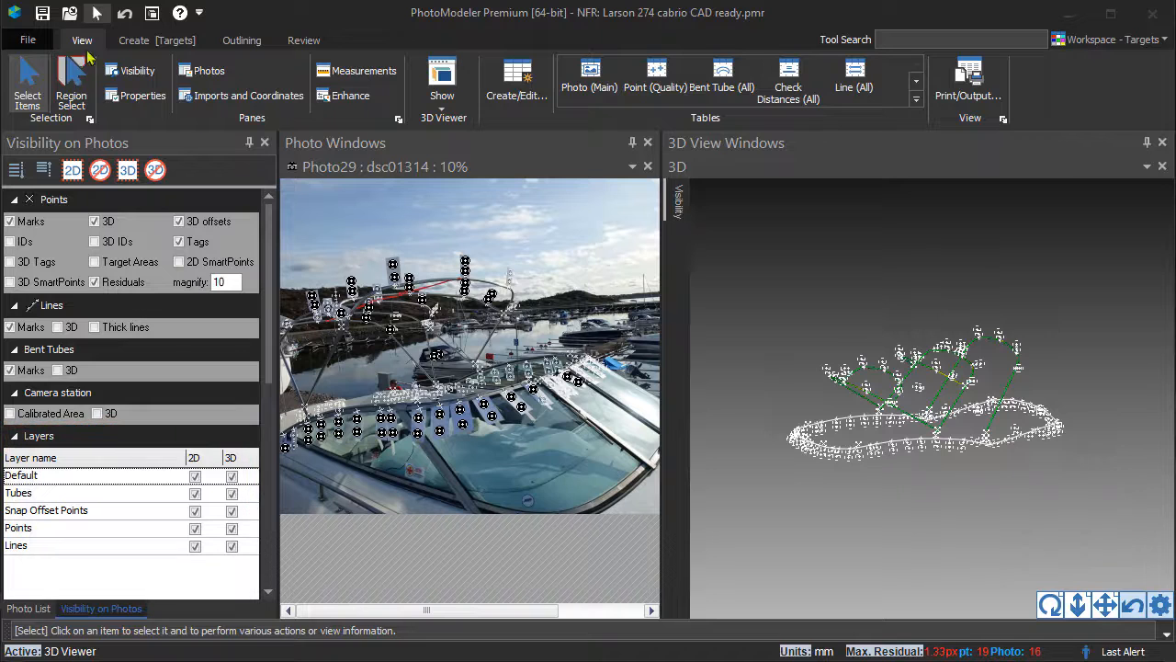
- Open the model export options for the Rhino (.3dm) format and review the layers, items and conversion settings
click(29, 40)
click(83, 294)
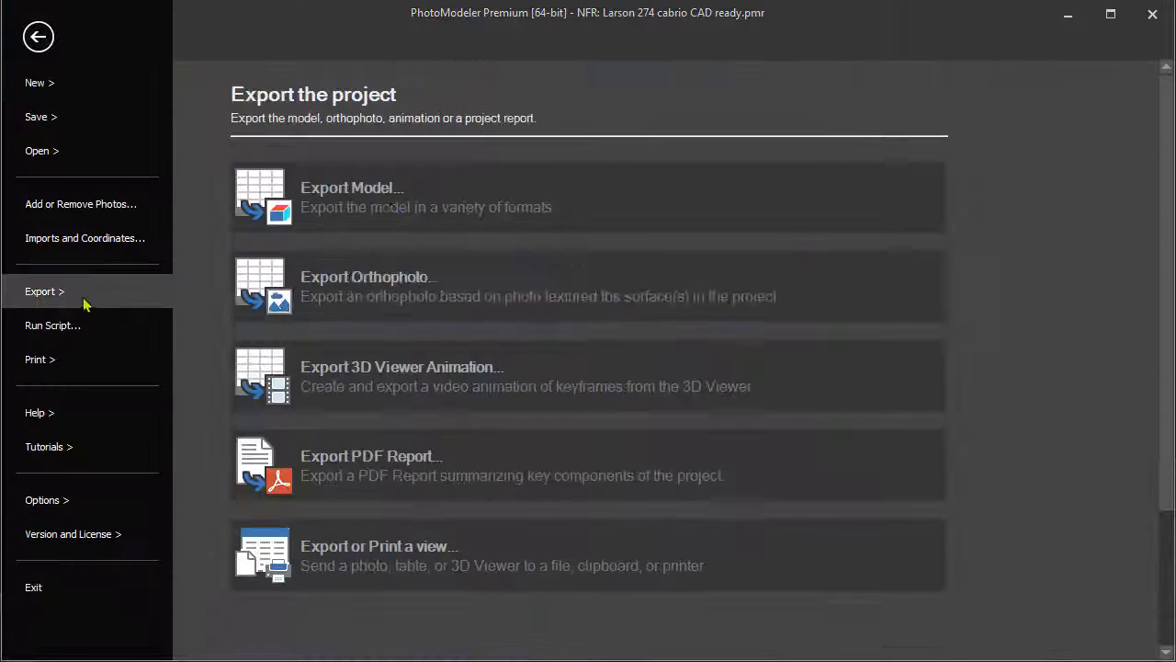
click(415, 187)
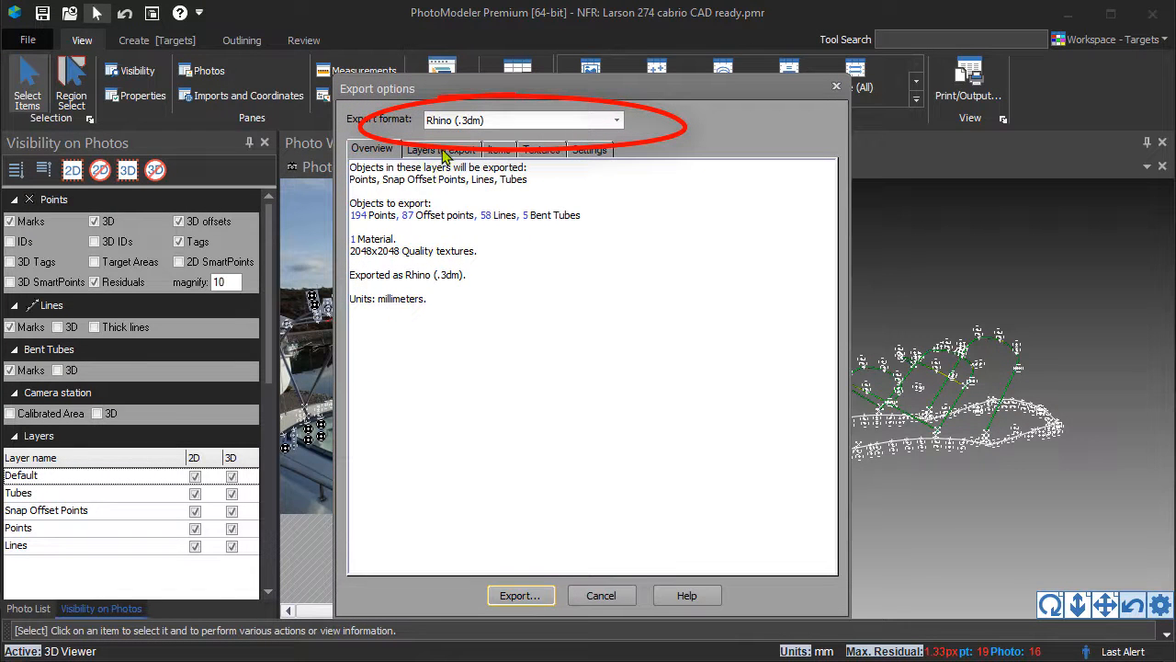
click(442, 148)
click(497, 150)
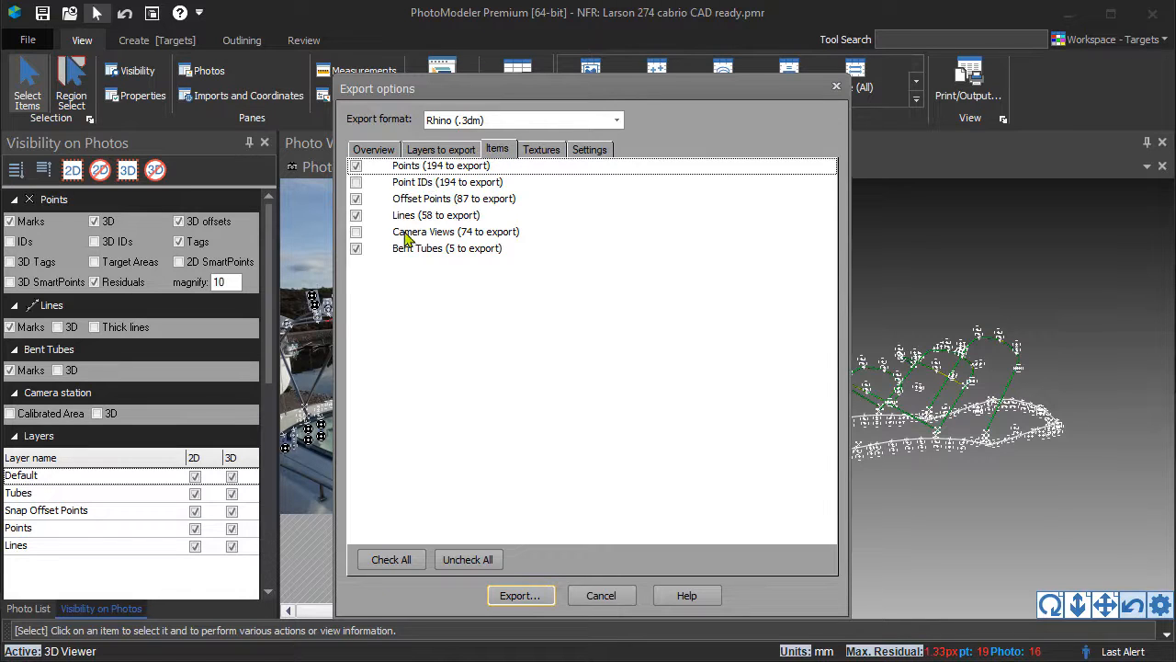
click(584, 150)
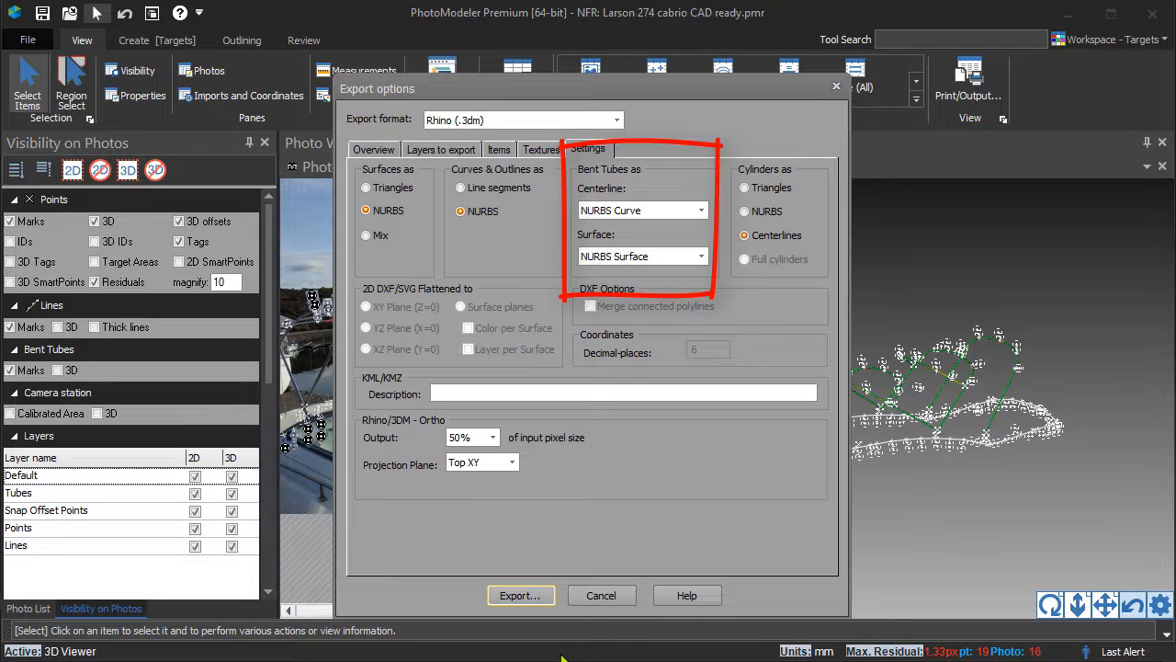
- Export the model as Larson 274 cabrio w layer.3dm and close the export summary
click(522, 595)
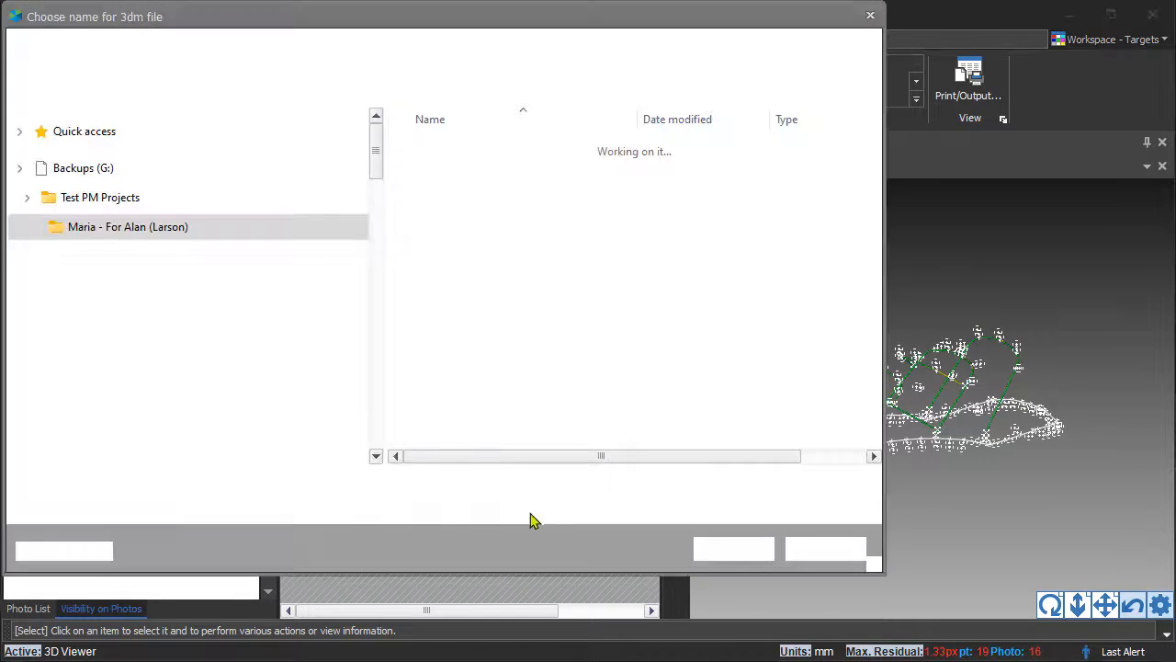
text(Larson 274 cabrio w layer.3dm)
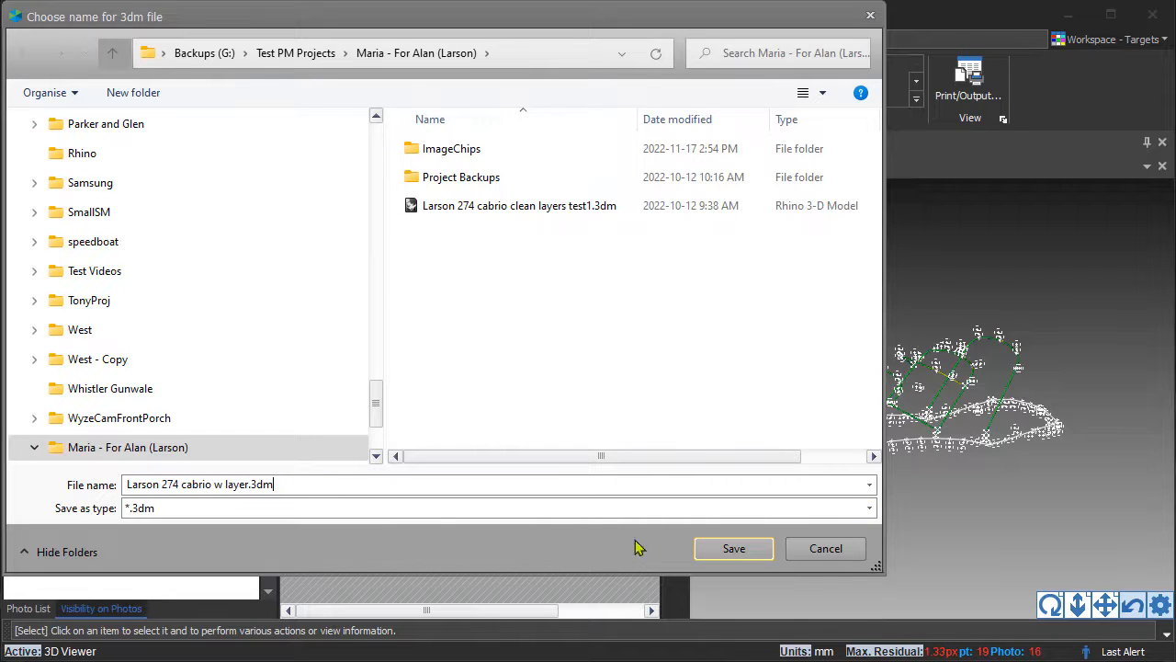
click(735, 548)
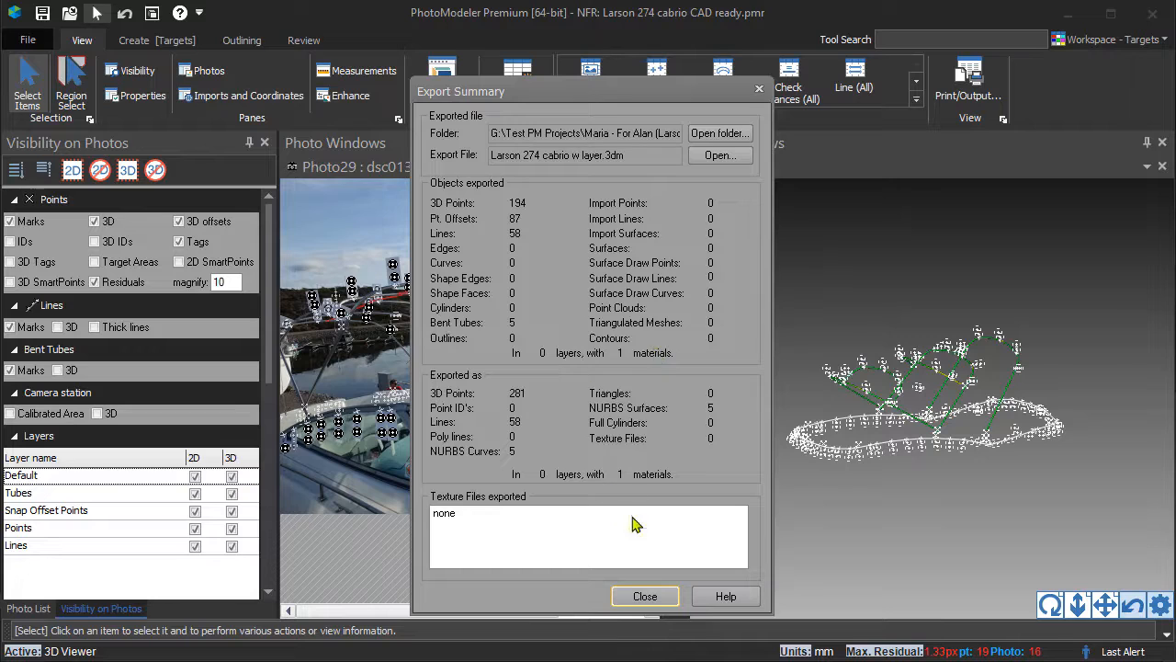
click(647, 595)
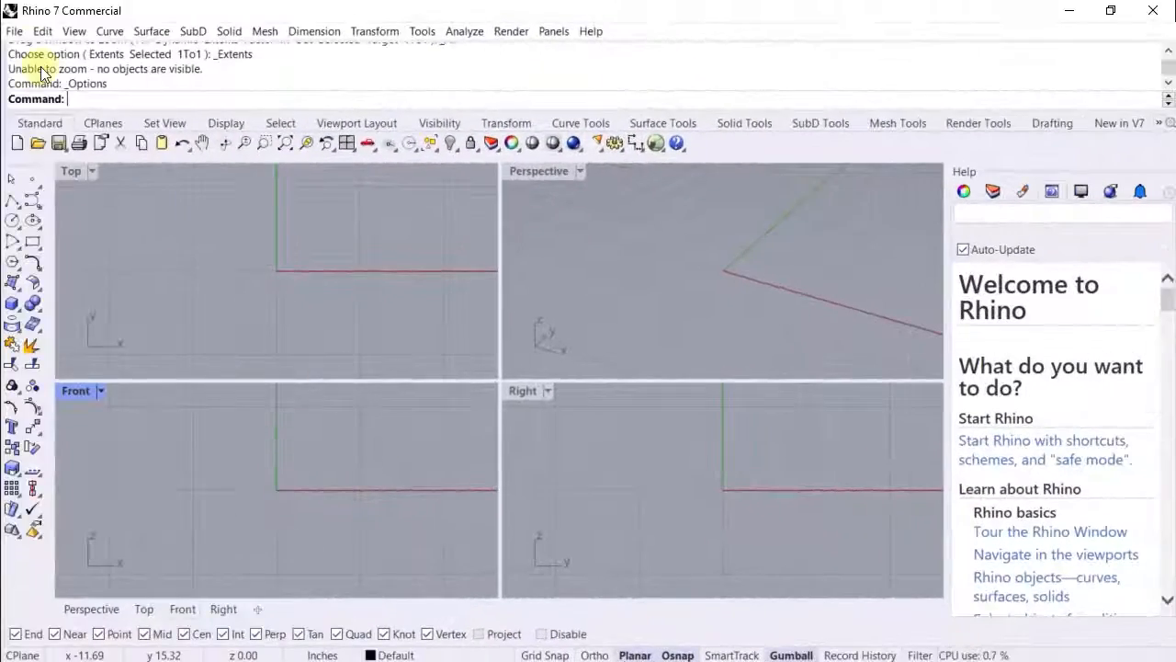
- Switch to Rhino and open Larson 274 cabrio w layers.3dm from the Photomodeler Output folder
click(14, 31)
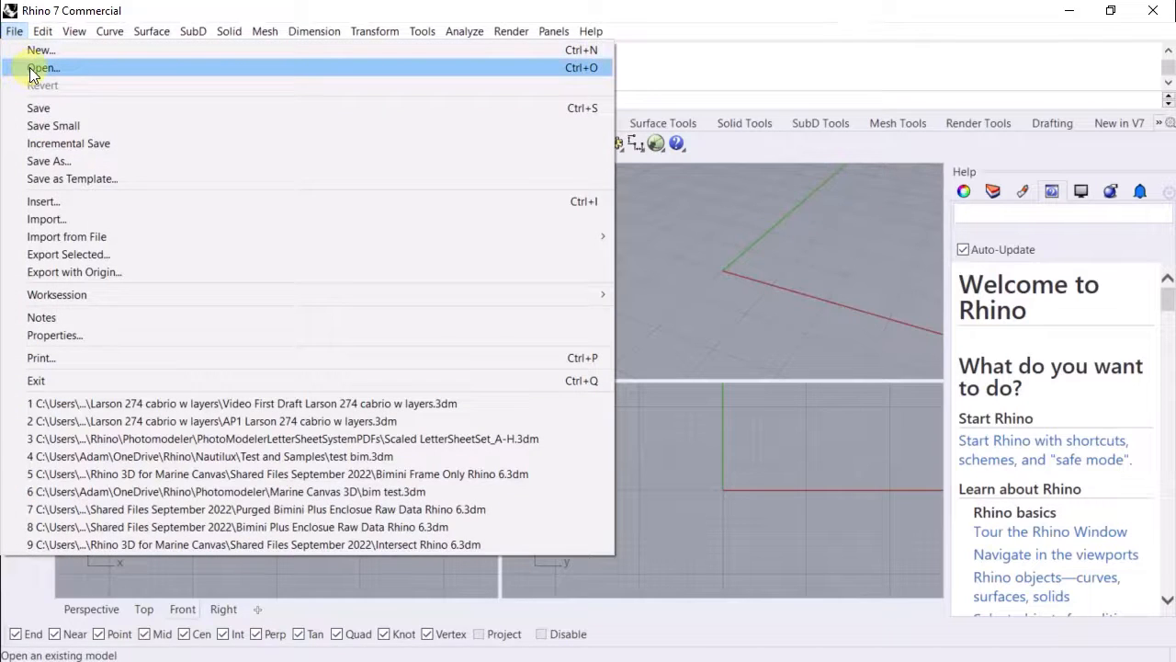
click(34, 77)
double_click(261, 138)
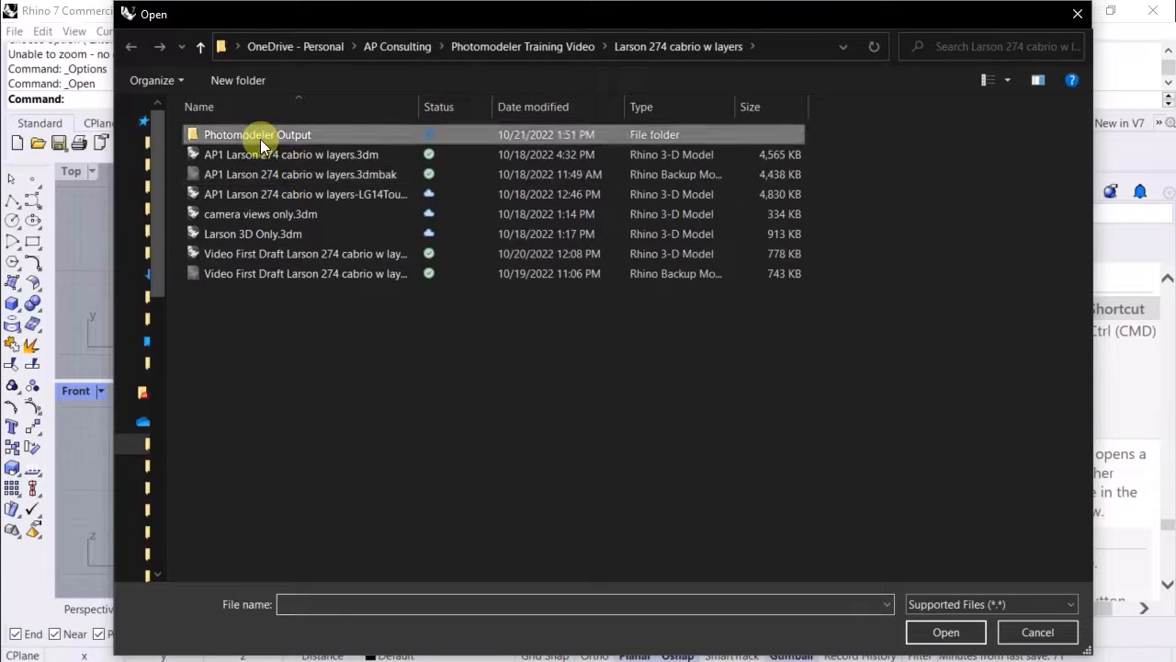
click(262, 140)
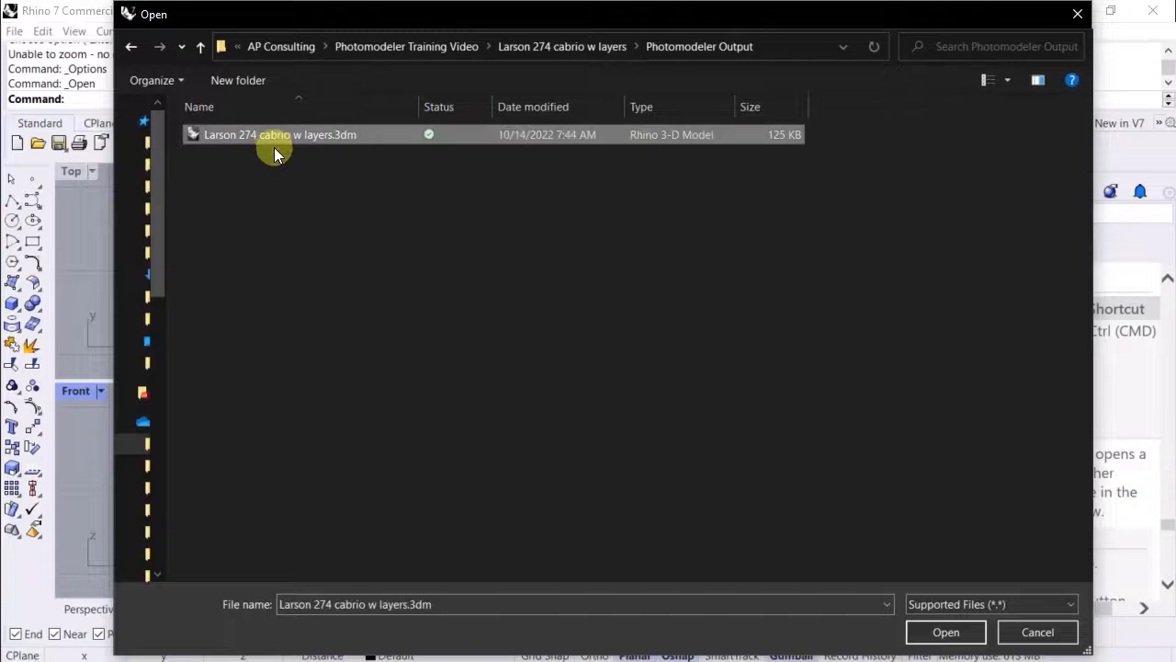
click(933, 632)
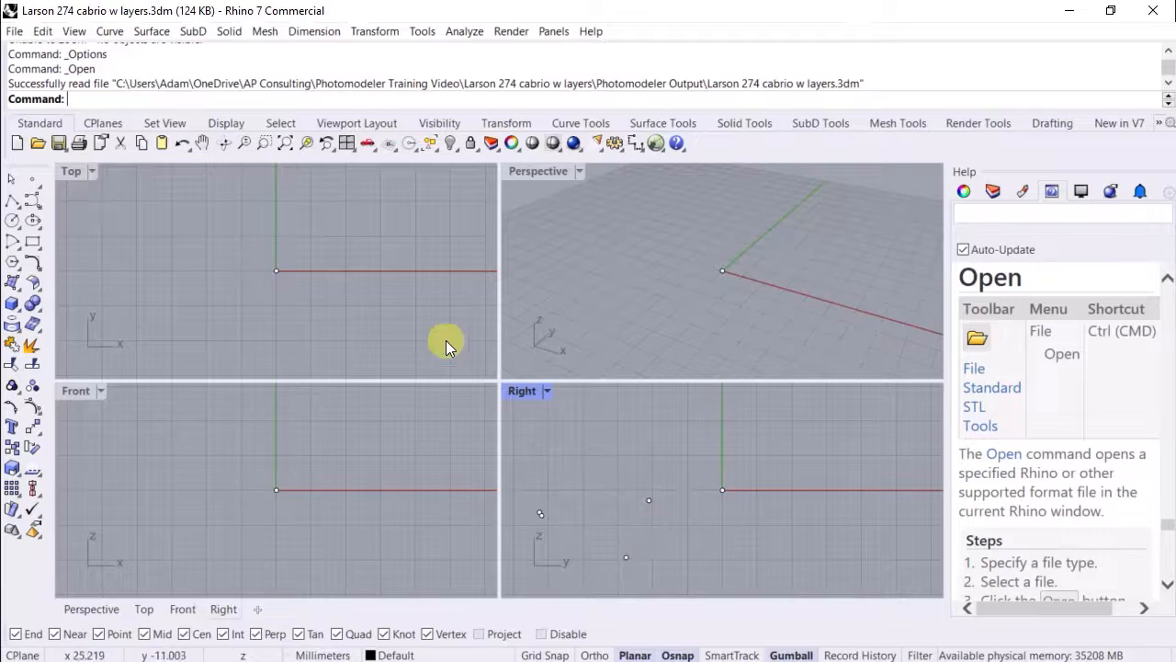
- Fit the model to its extents in all viewports and show the Perspective view maximized in Shaded mode
right_click(286, 147)
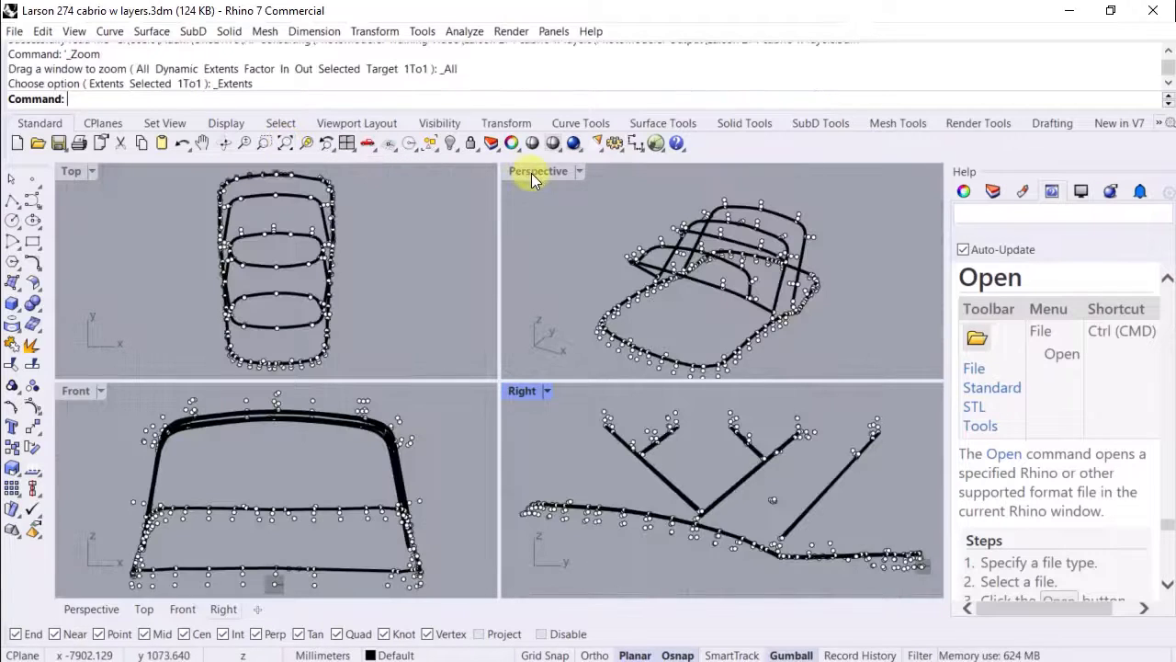
double_click(531, 174)
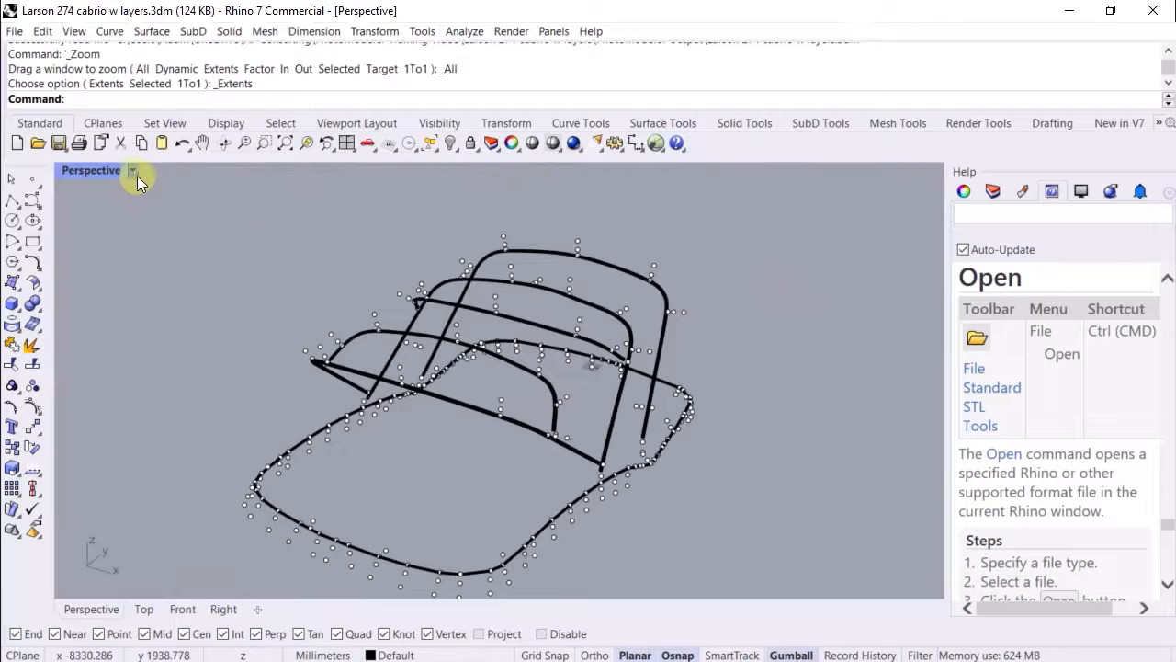
click(133, 172)
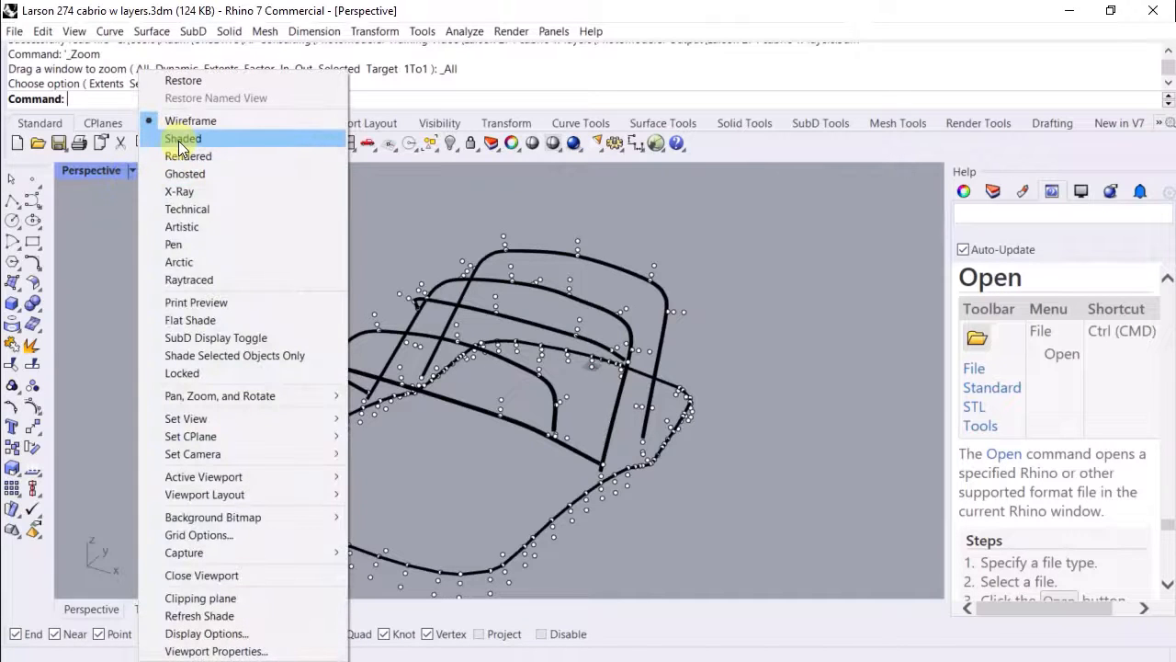
click(181, 147)
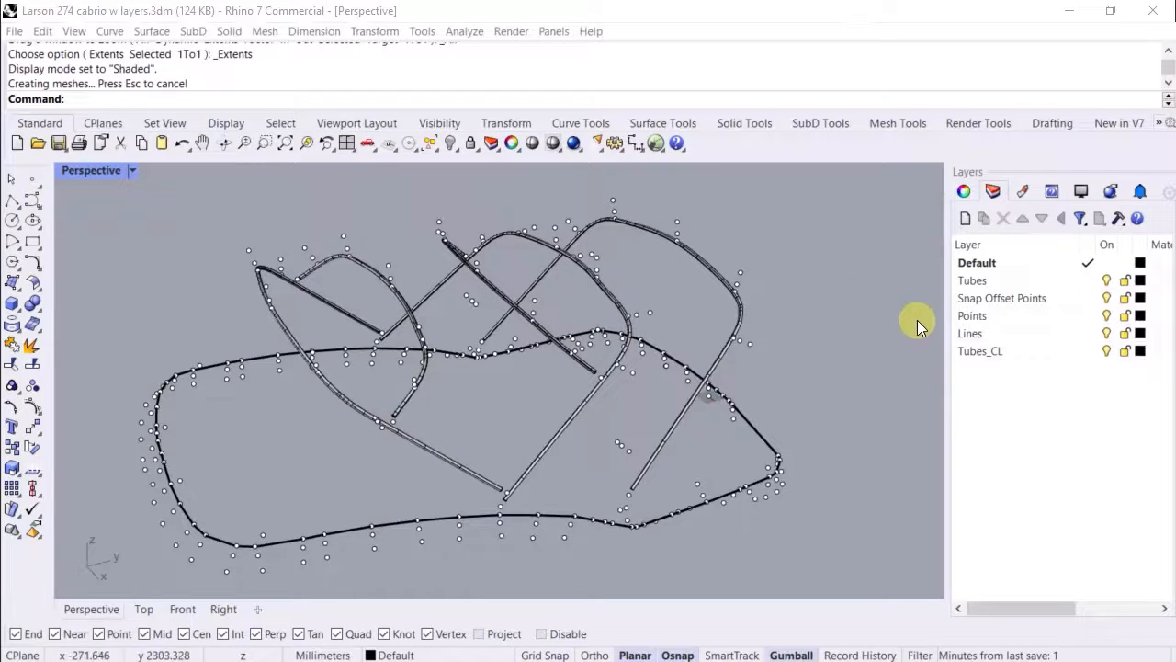
- Hide the Points, Lines and Tubes_CL layers
click(1108, 316)
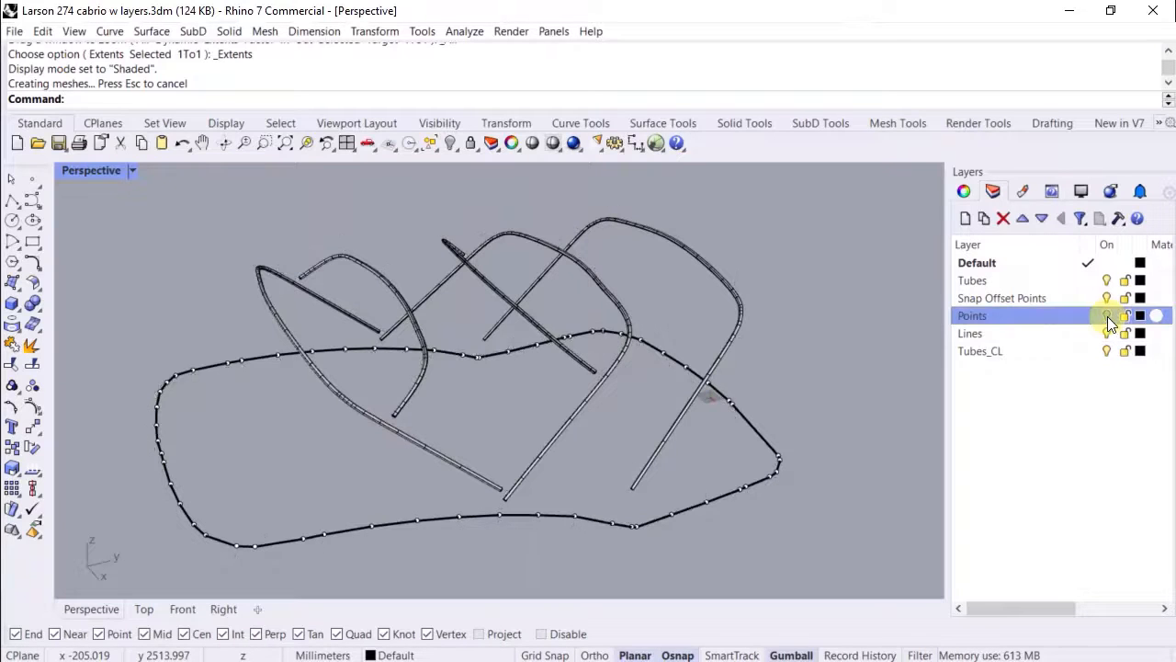
click(1106, 333)
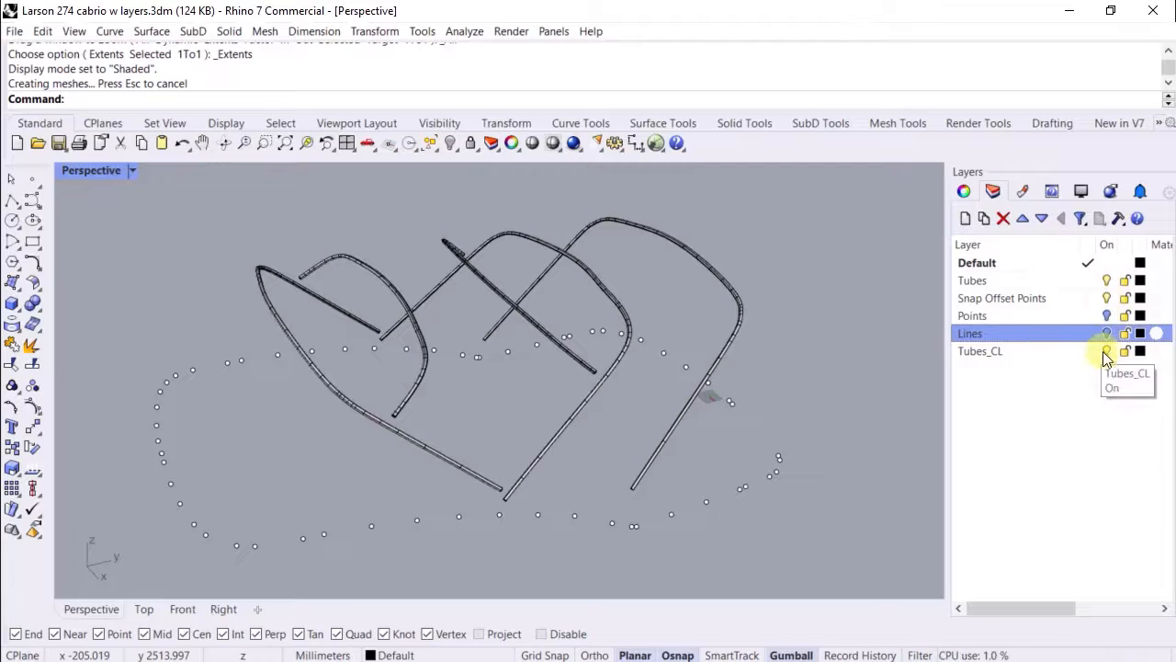
click(973, 280)
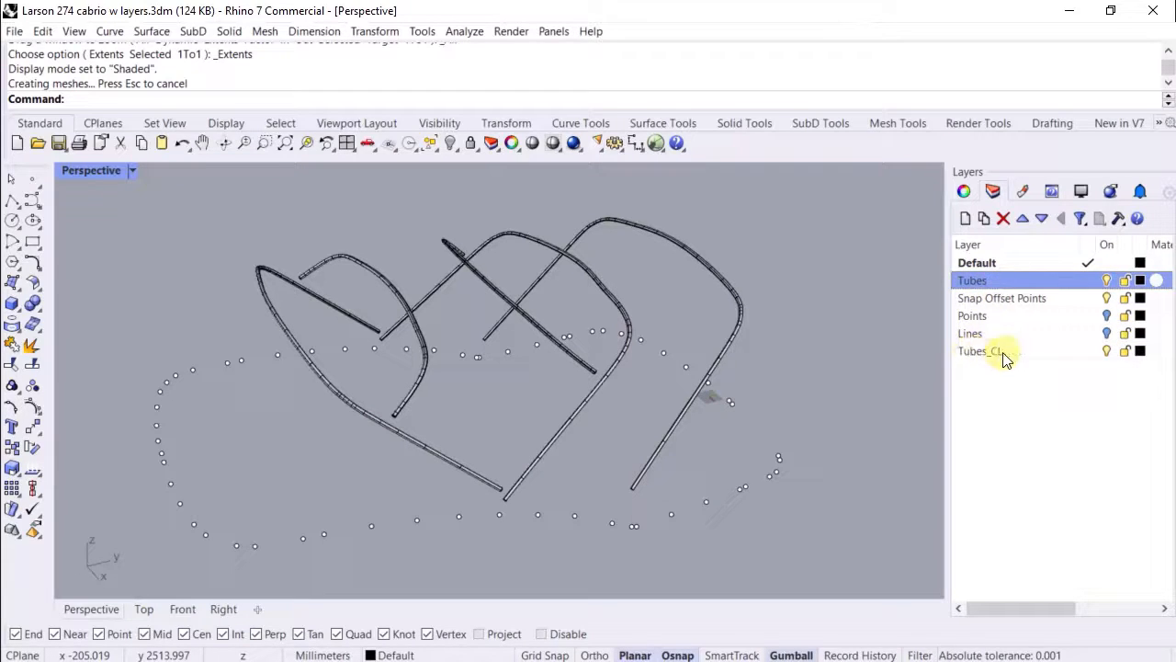
click(1107, 352)
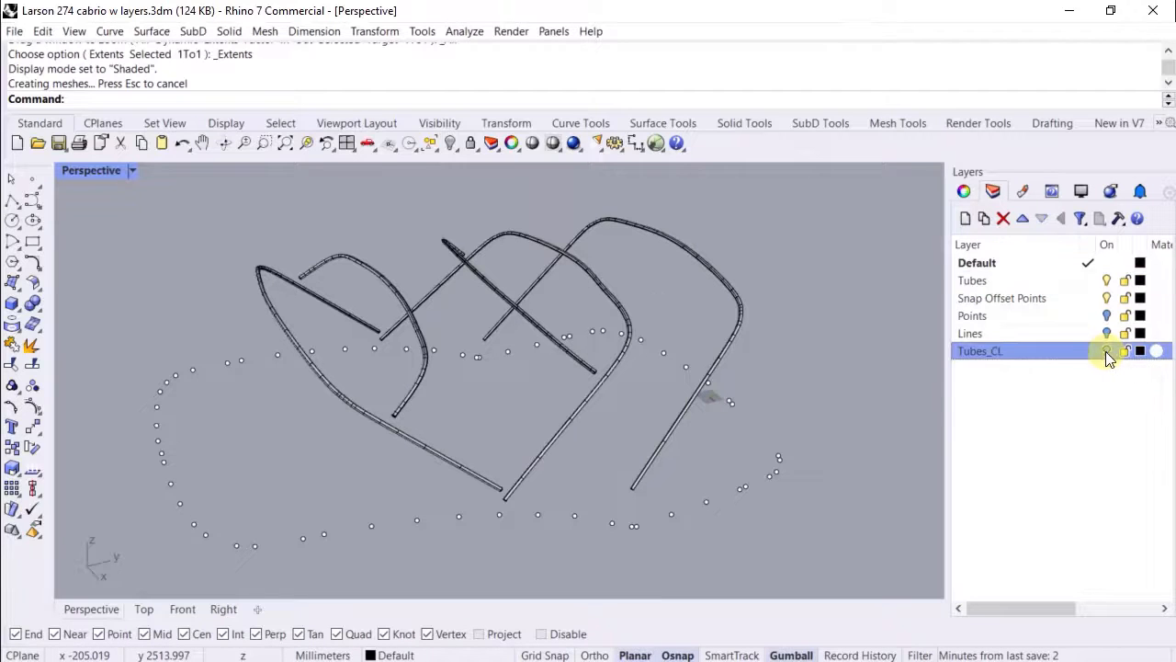
- Select the leftmost bimini tube to examine its surface up close, and clear the selection
click(336, 391)
scroll(265, 401, up, 2)
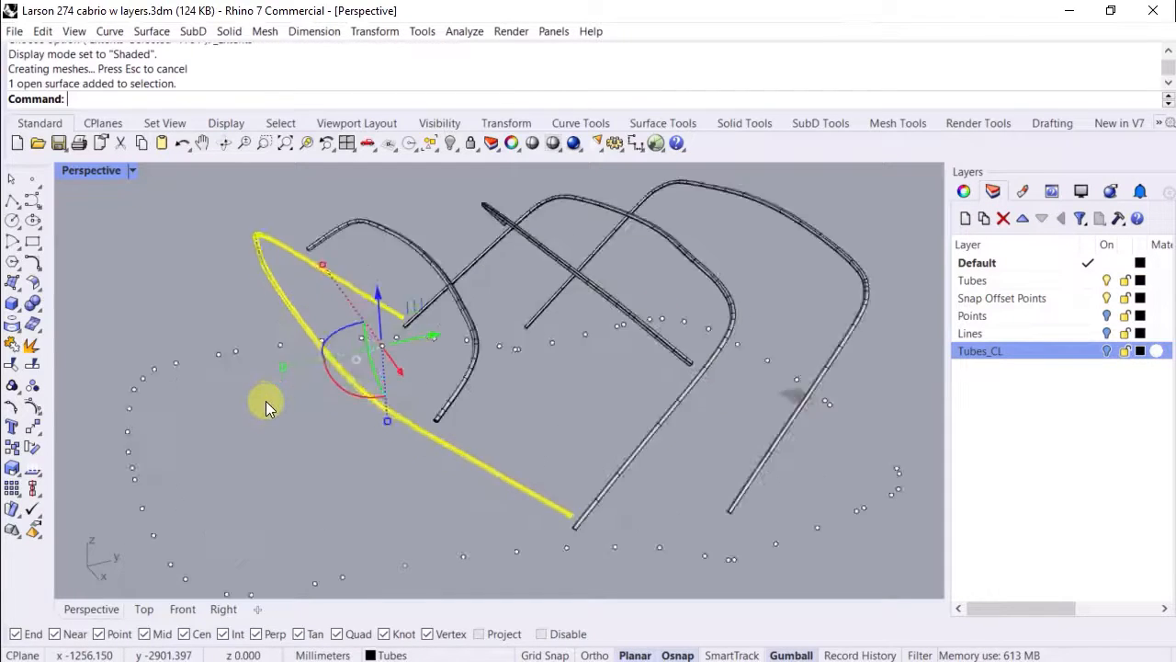
scroll(280, 374, up, 2)
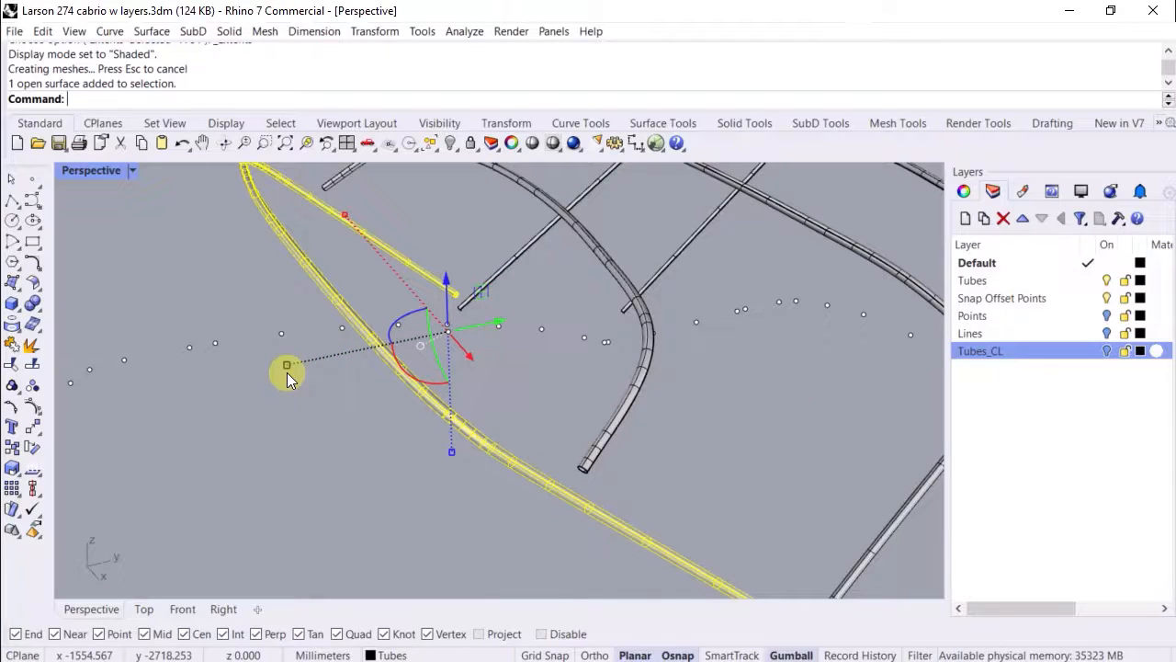
click(287, 371)
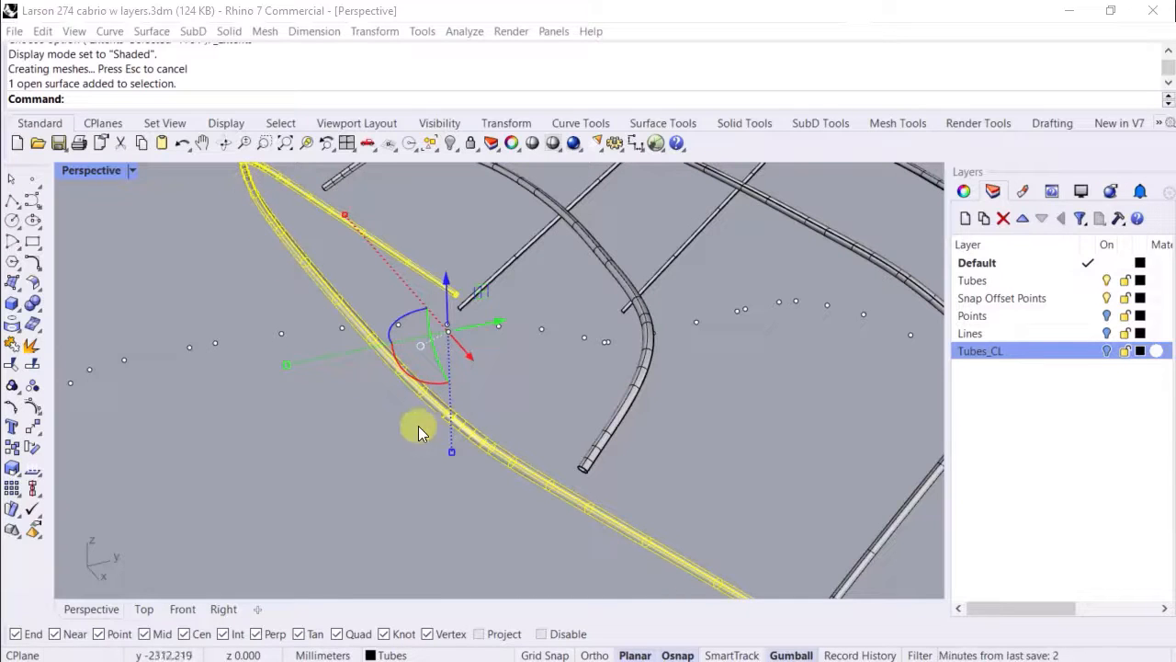
click(375, 403)
right_drag(476, 389, 462, 379)
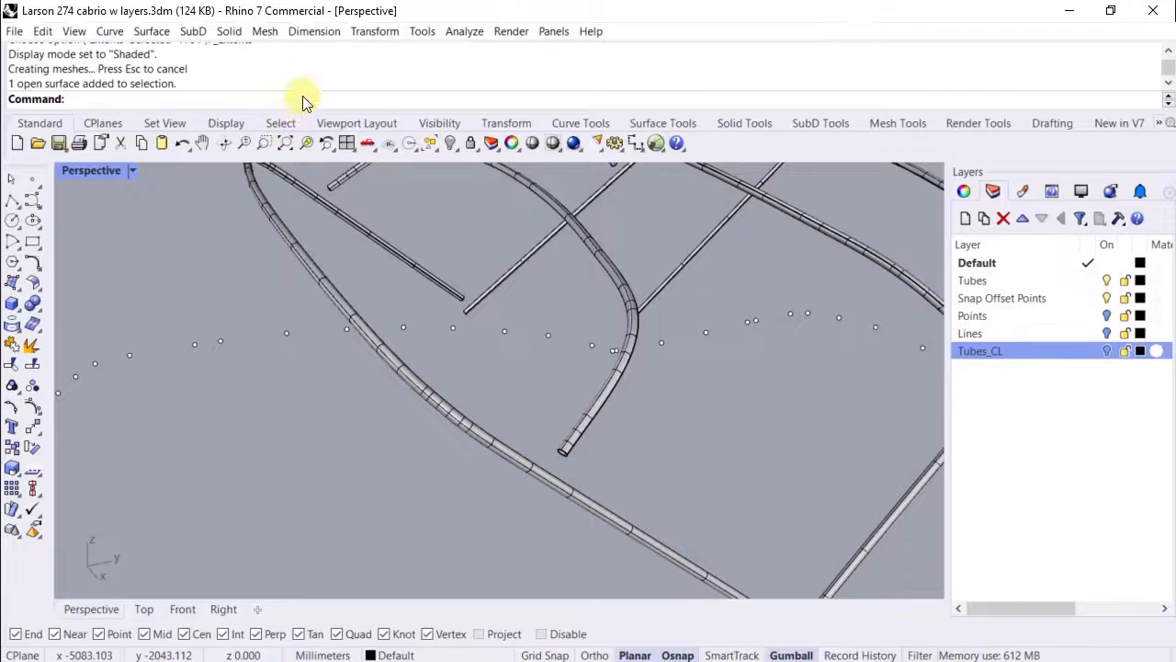
- Start ExtractIsocurve, show its help topic, and choose the leftmost bimini tube as the surface for extraction
key(Up)
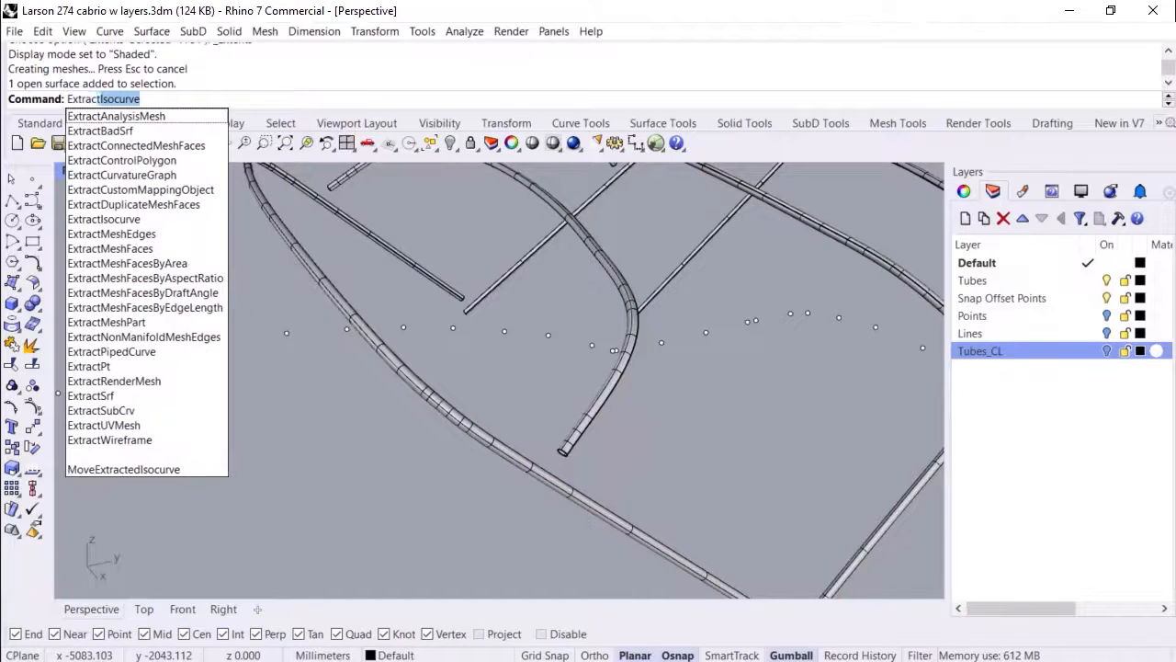
key(Return)
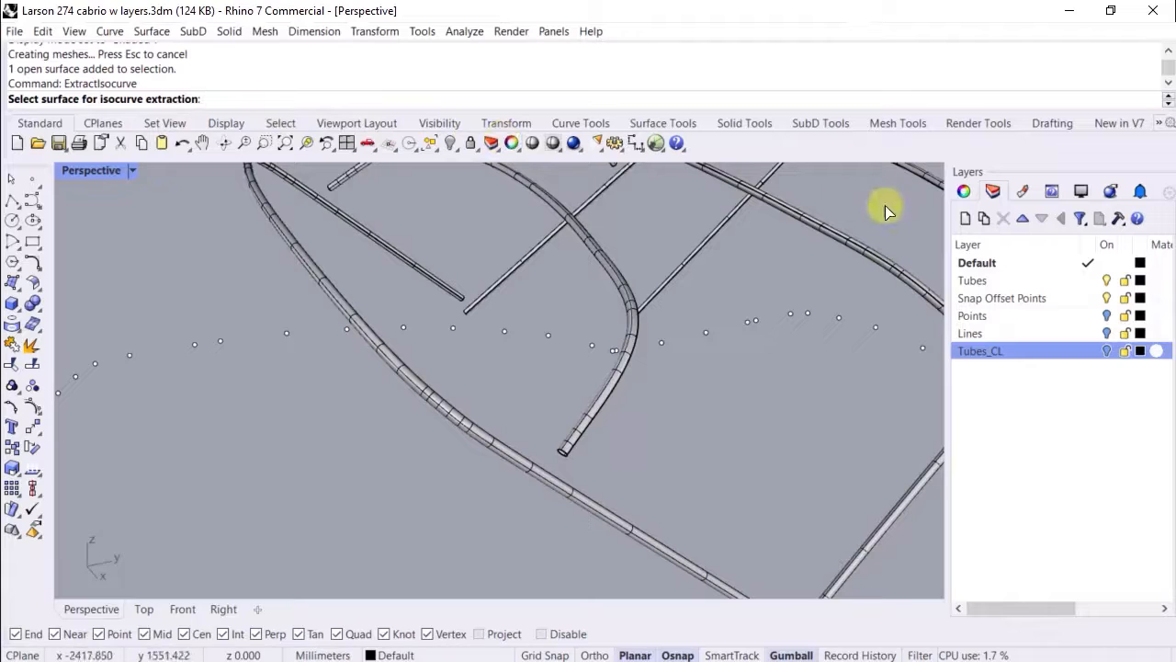
click(1055, 194)
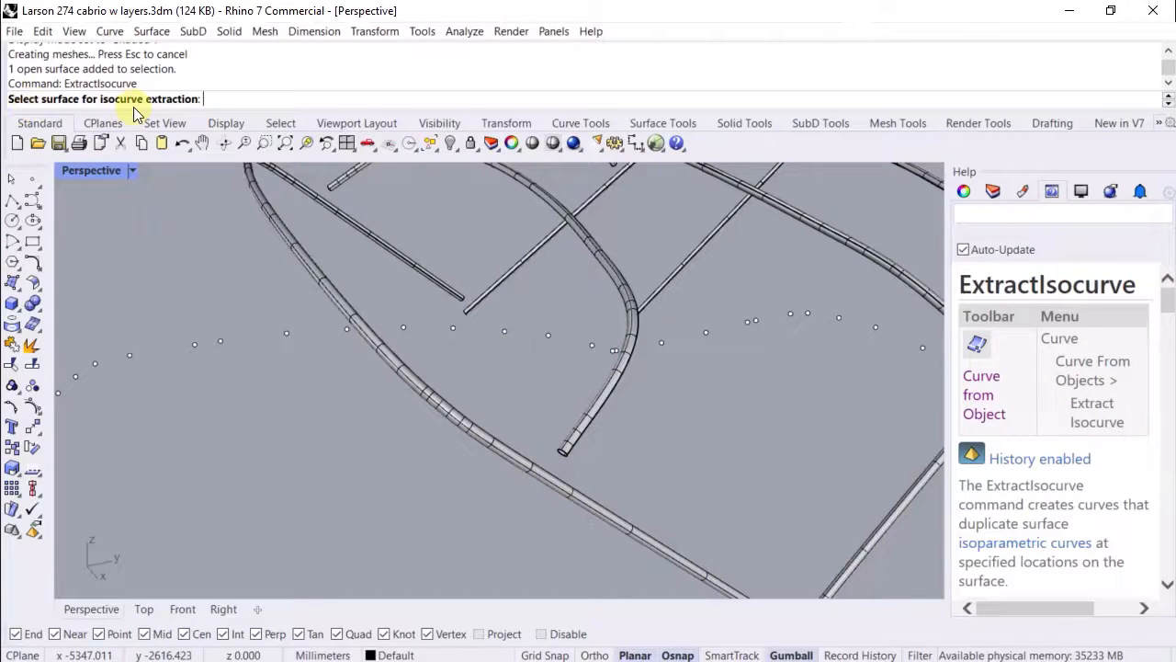
click(414, 377)
scroll(428, 404, up, 3)
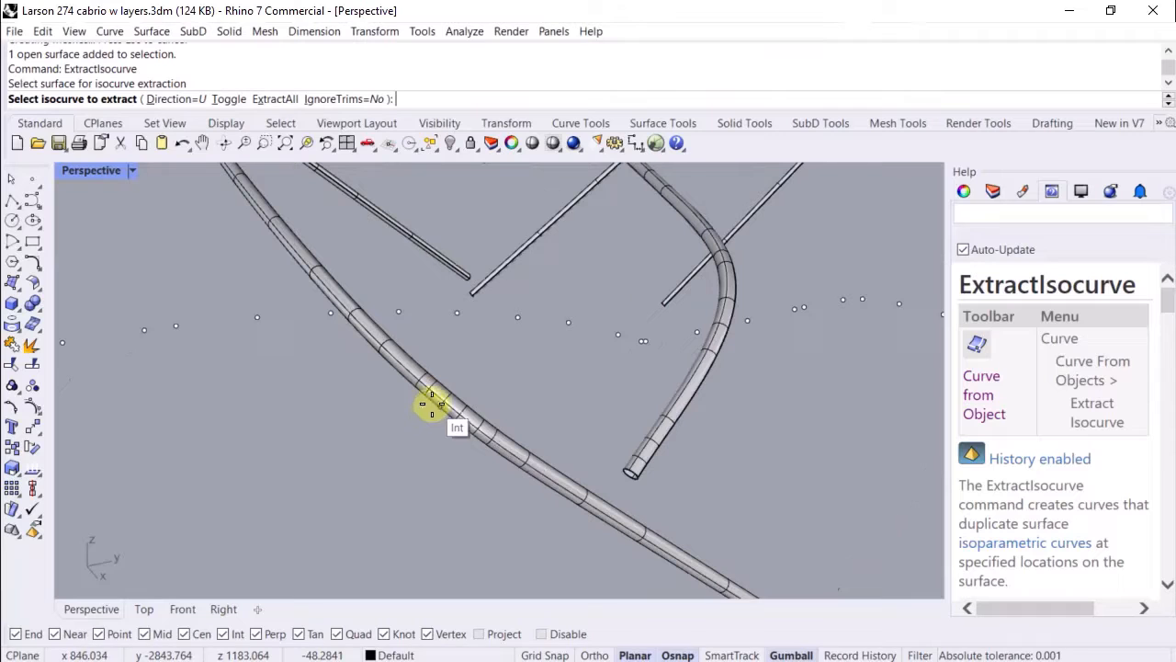
scroll(436, 396, up, 3)
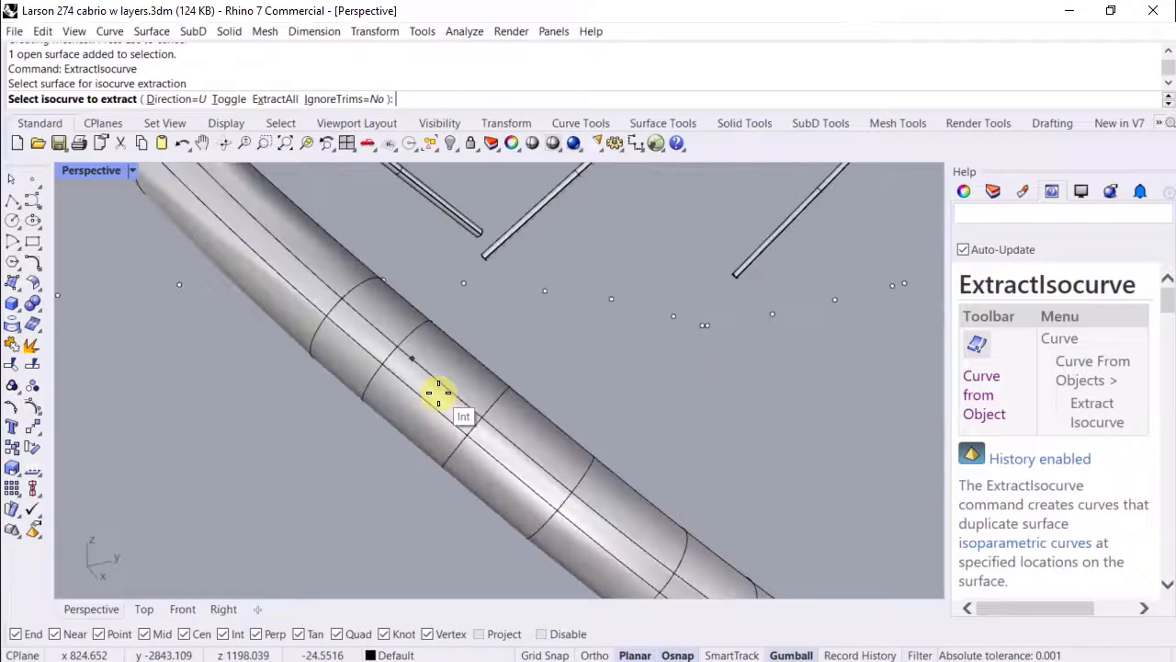
scroll(442, 392, down, 5)
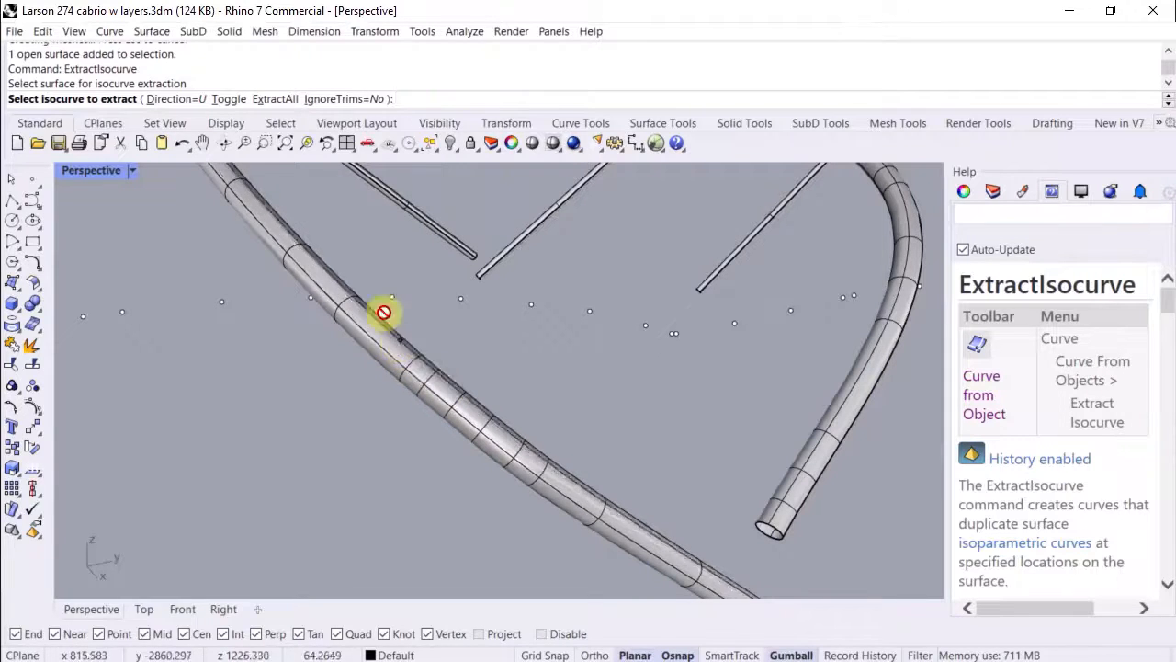
- Switch the isocurve direction to V and back to U, and extract the lengthwise isocurve along the leftmost bimini tube's outer surface
click(173, 99)
click(108, 99)
click(173, 99)
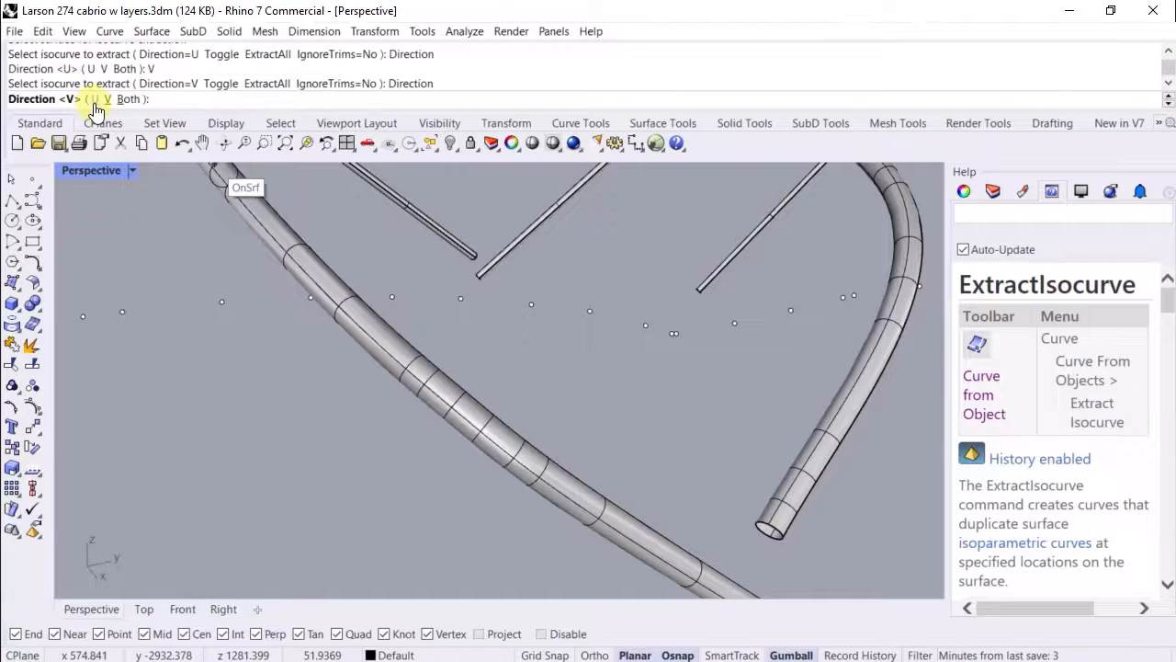
click(94, 99)
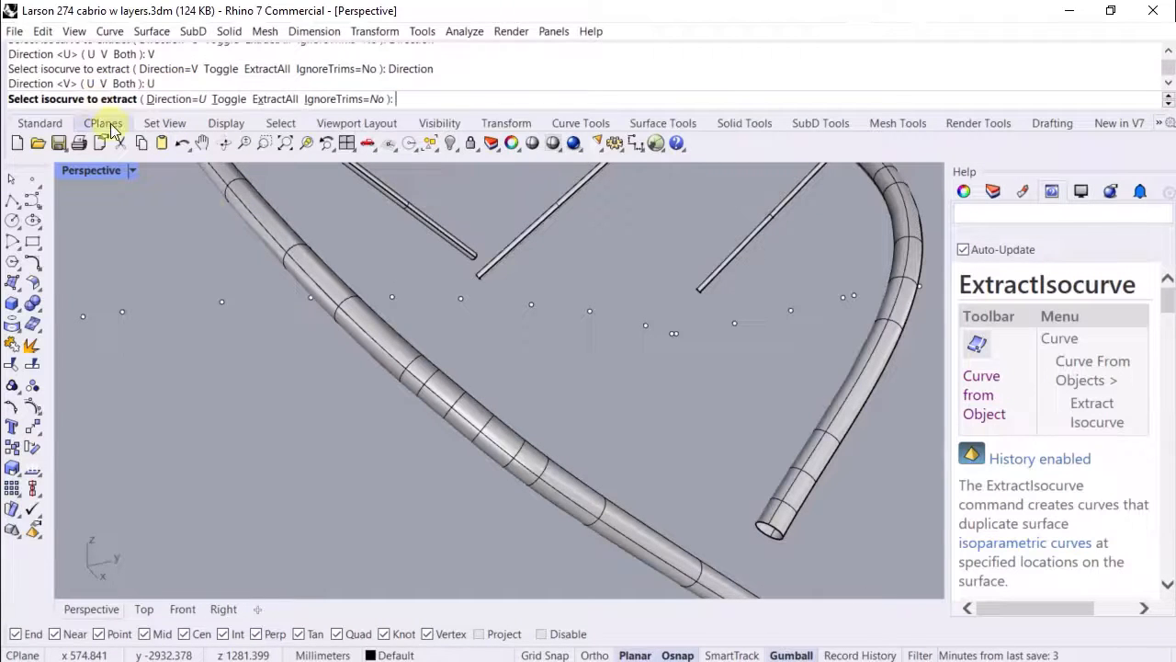
click(337, 306)
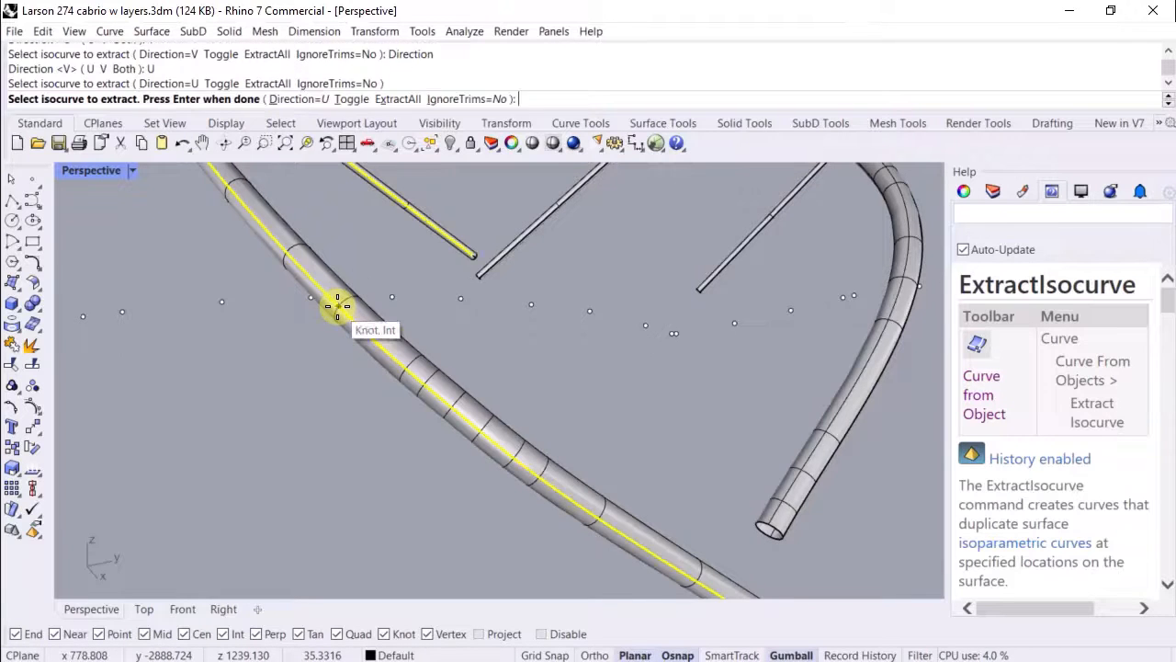
key(Return)
scroll(217, 409, down, 5)
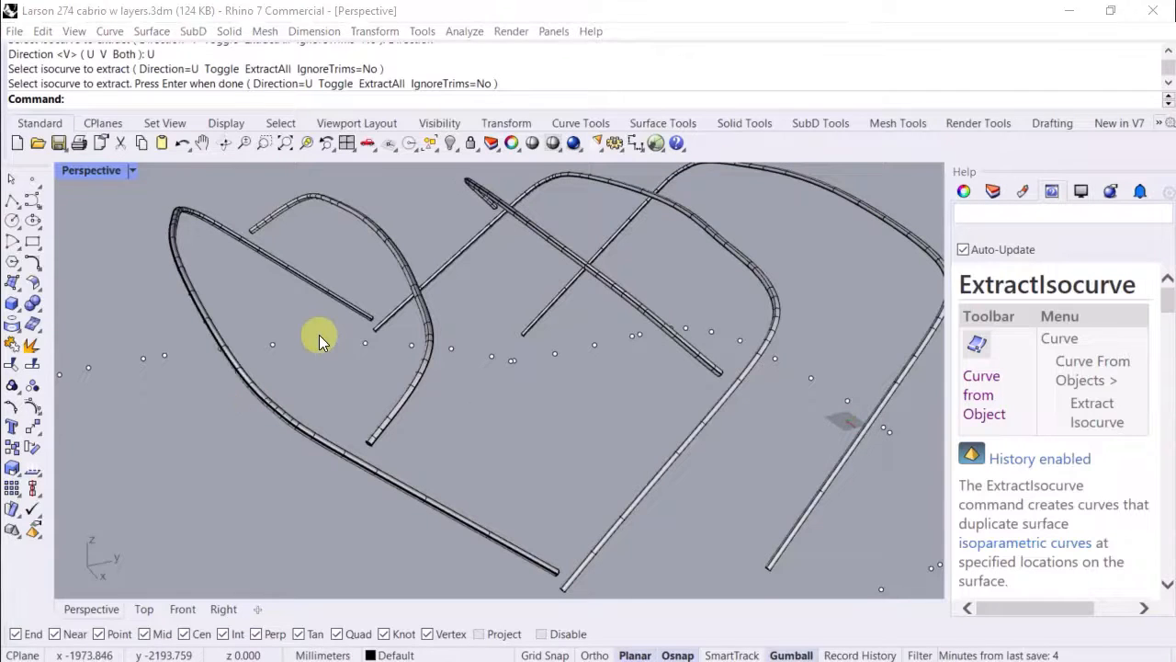
- Extract a U-direction isocurve along the length of the short arched tube beside the leftmost one, repeating ExtractIsocurve
click(425, 315)
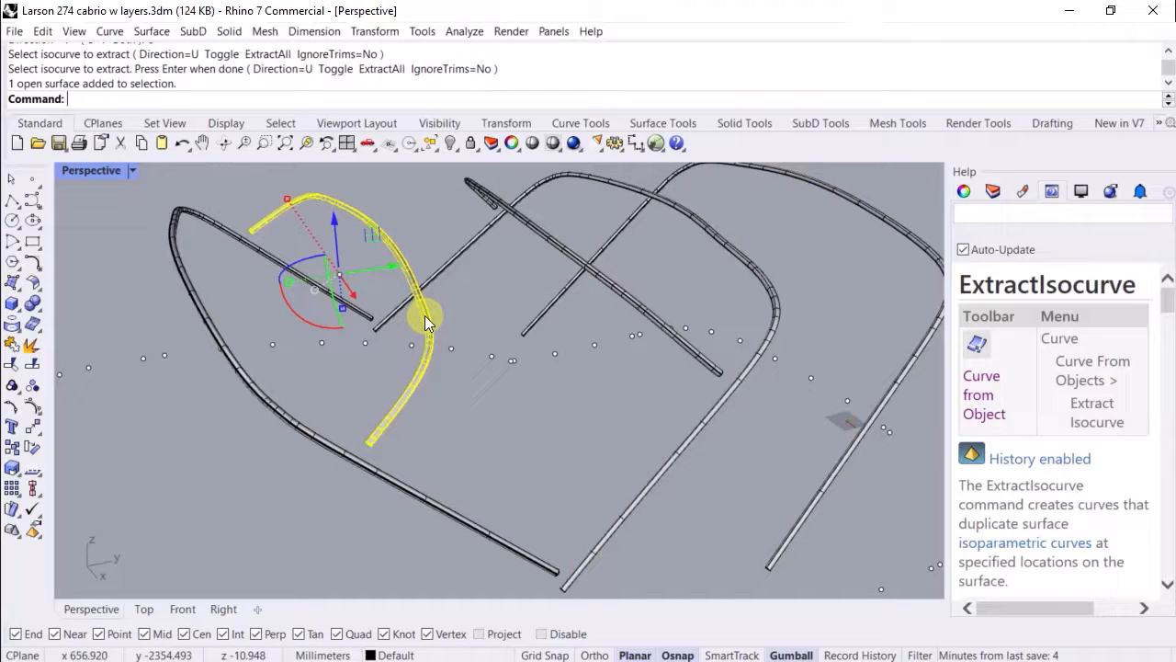
right_click(372, 103)
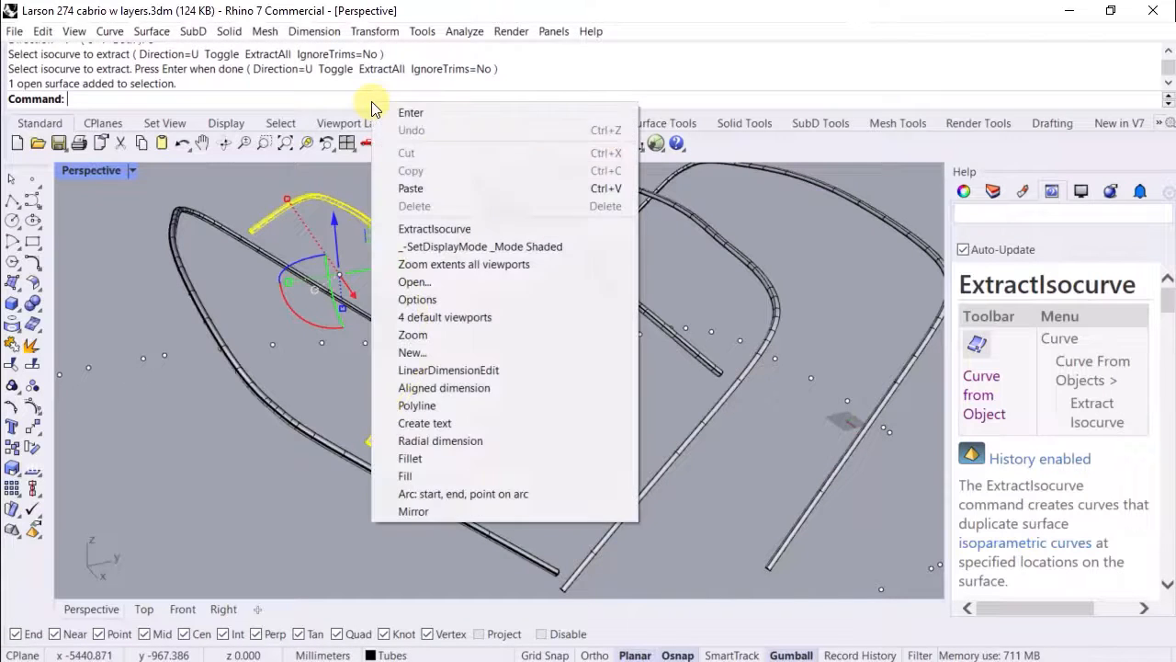
click(441, 230)
scroll(441, 328, up, 5)
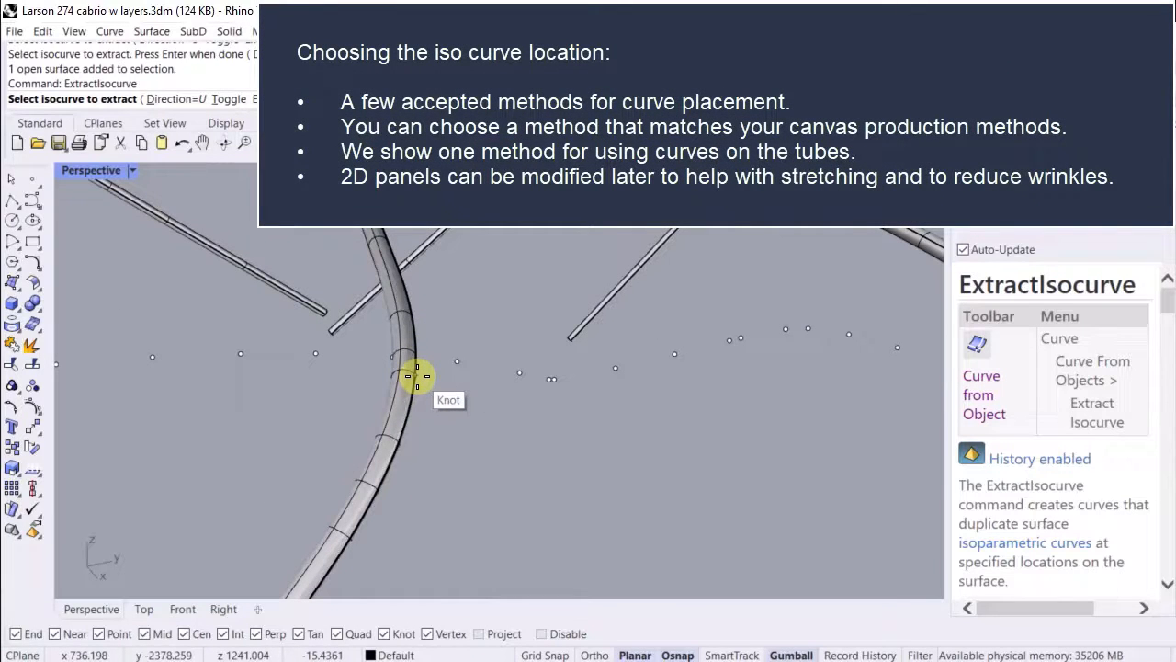
right_drag(420, 389, 393, 384)
right_drag(266, 359, 255, 355)
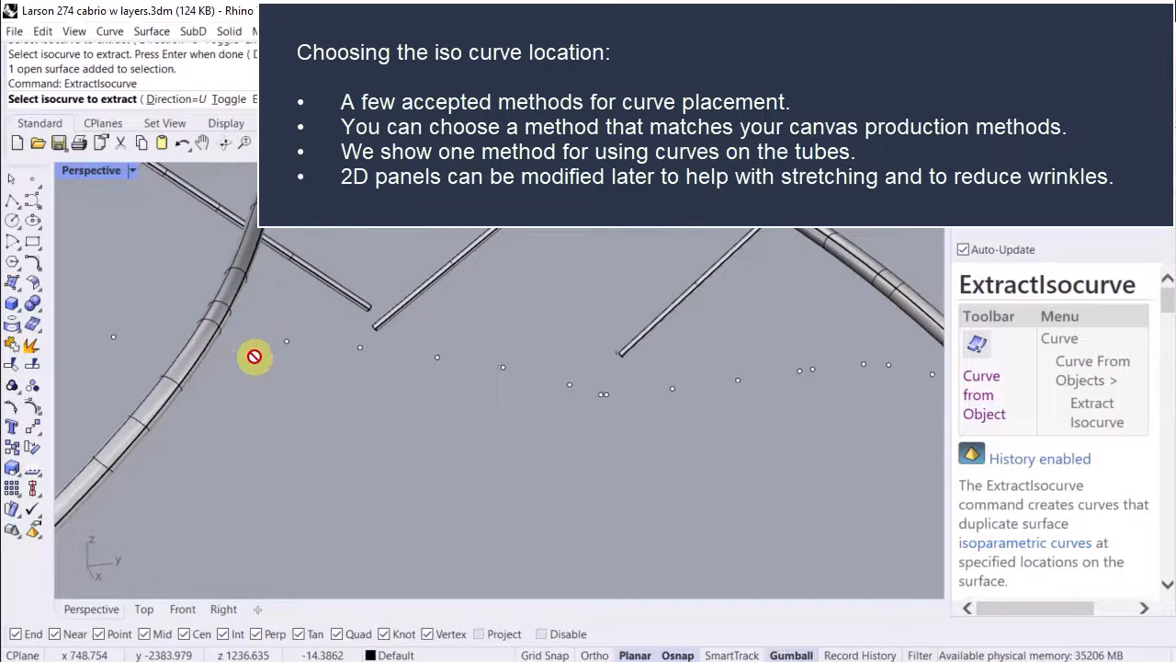
click(216, 323)
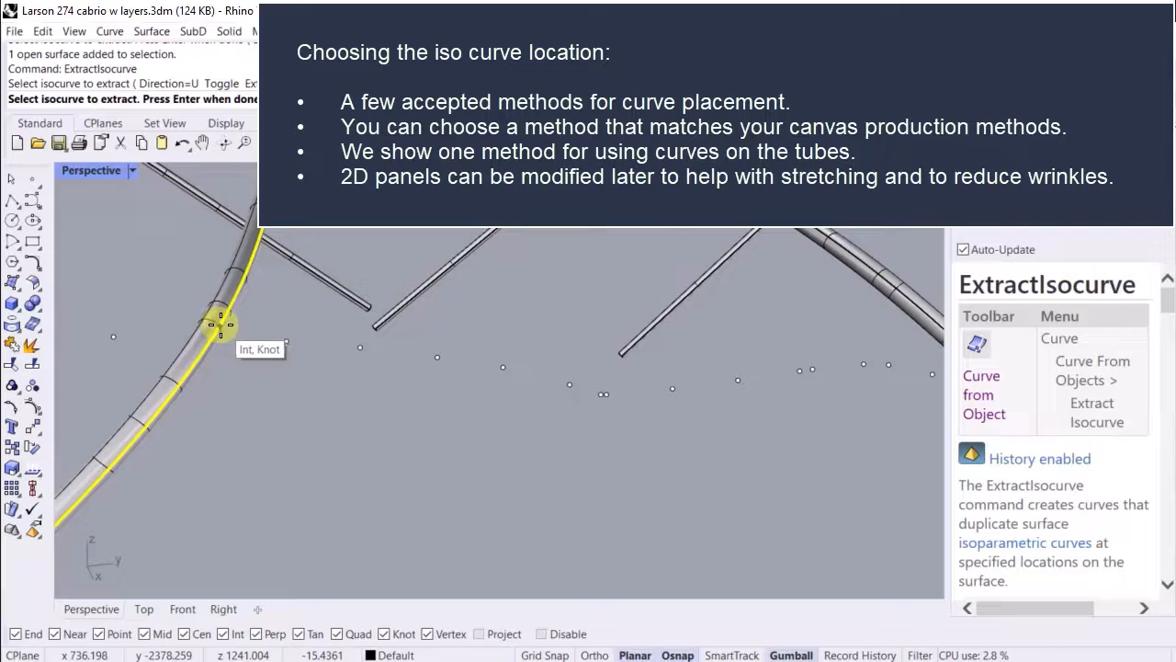
key(Return)
scroll(221, 325, down, 5)
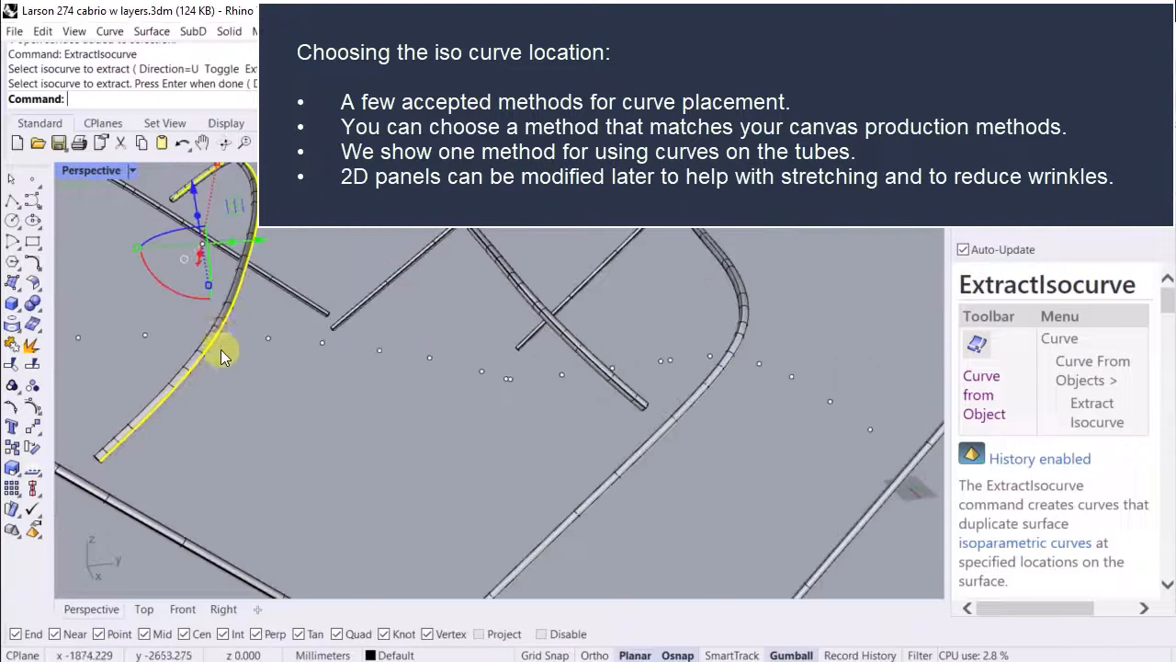
- Extract a U-direction isocurve along the length of the short middle tube, snapping to its surface knot line
scroll(370, 330, up, 5)
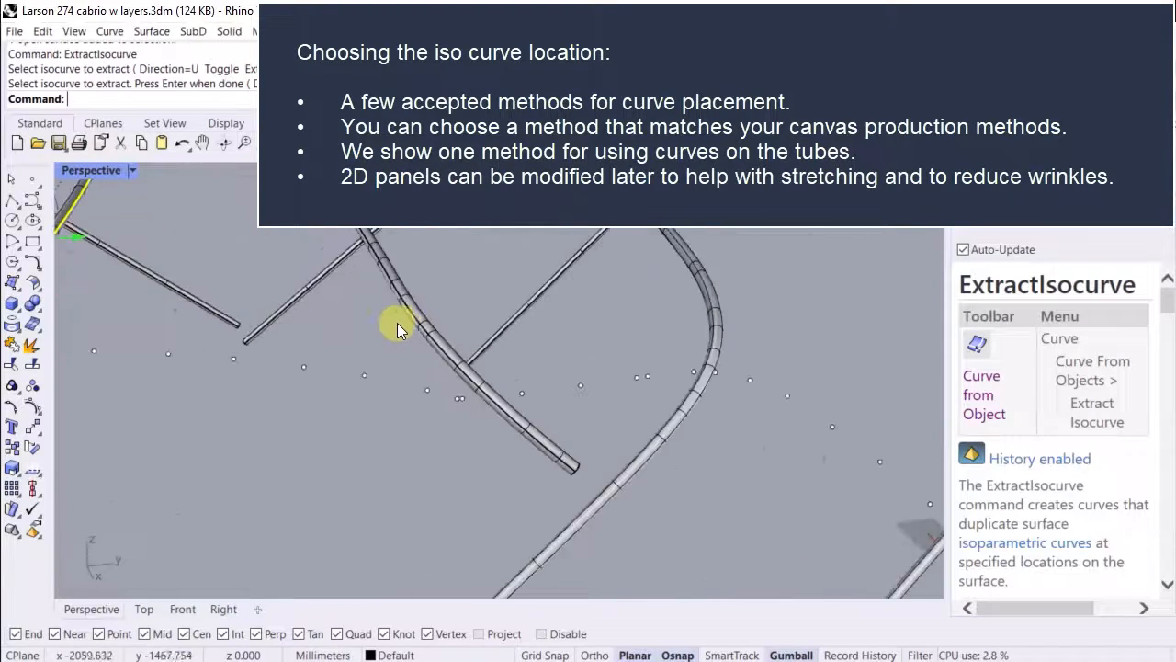
click(431, 320)
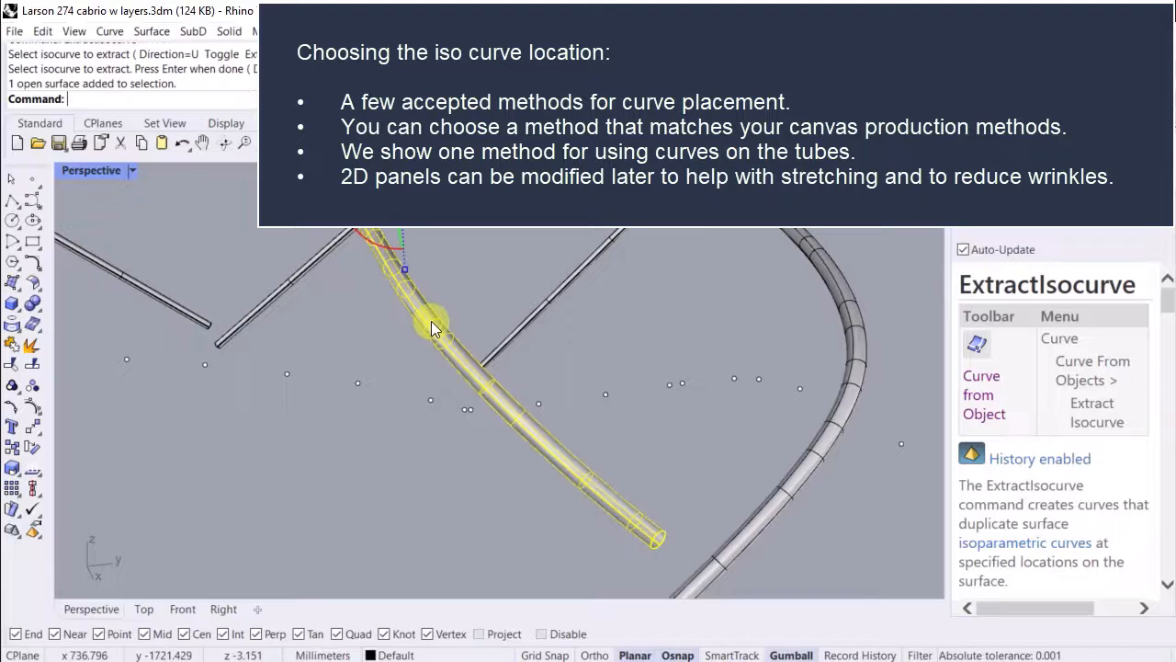
key(Return)
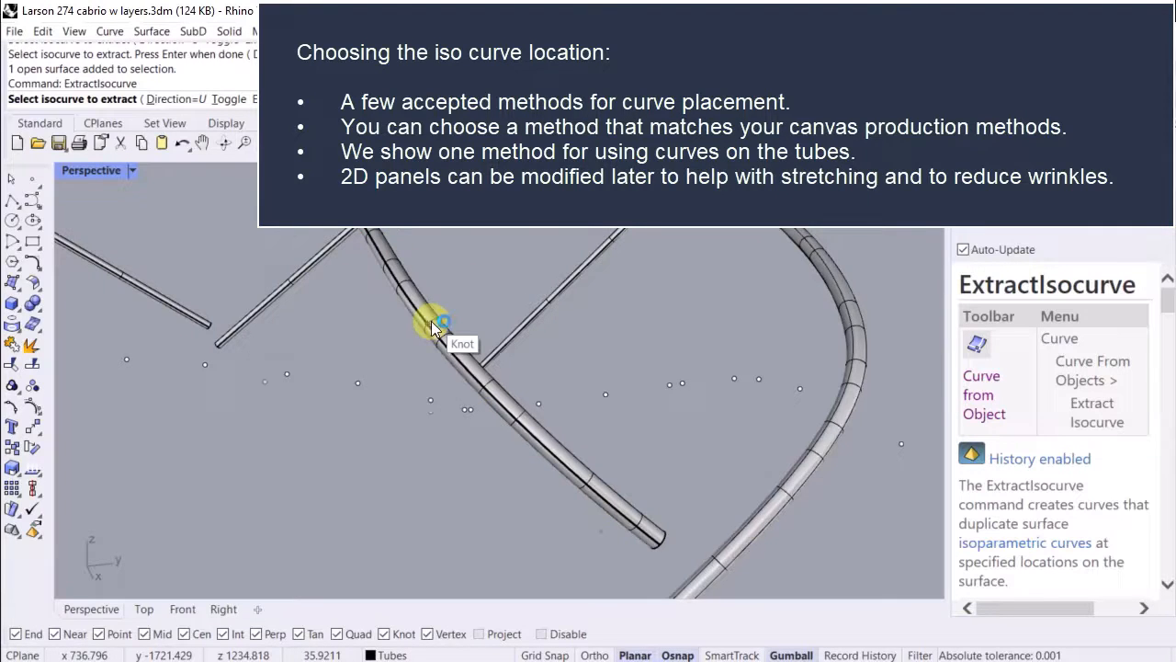
scroll(432, 325, up, 2)
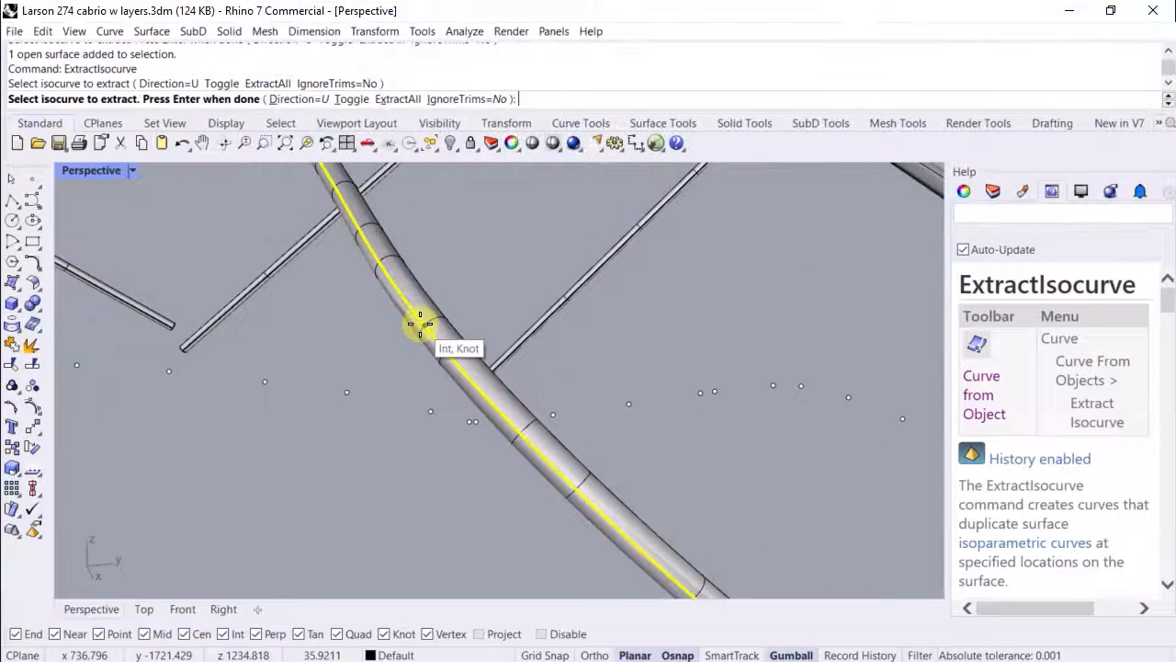
click(421, 323)
key(Return)
scroll(326, 361, down, 3)
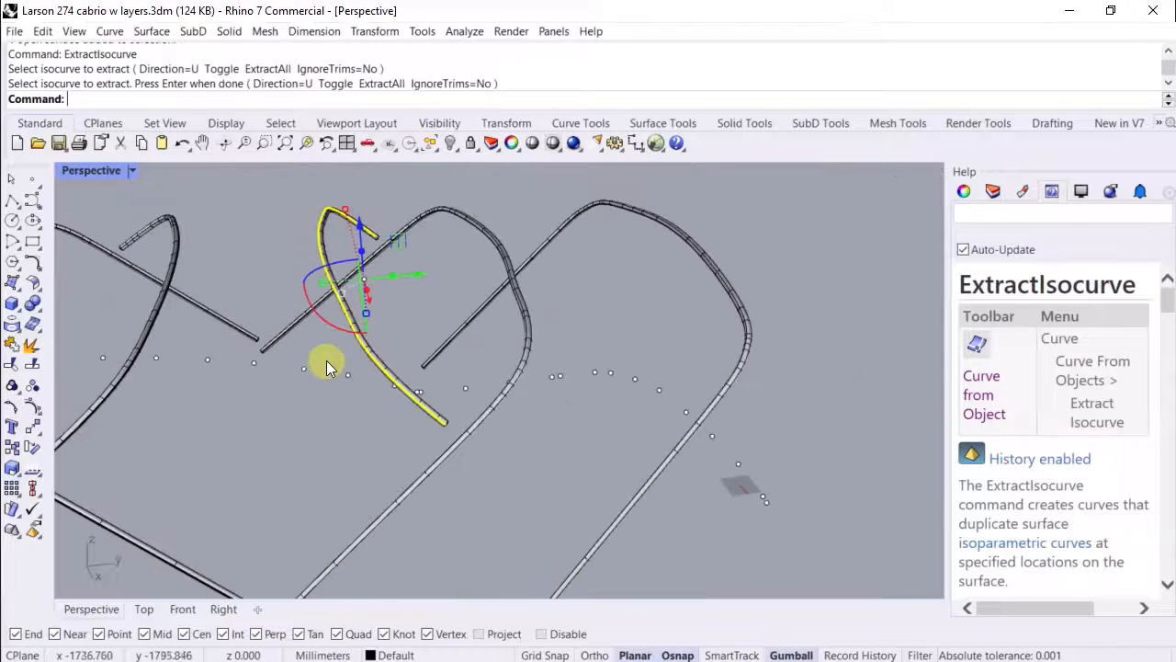
- Extract a U-direction isocurve along the outer side of the long tube second from the right
scroll(514, 356, up, 5)
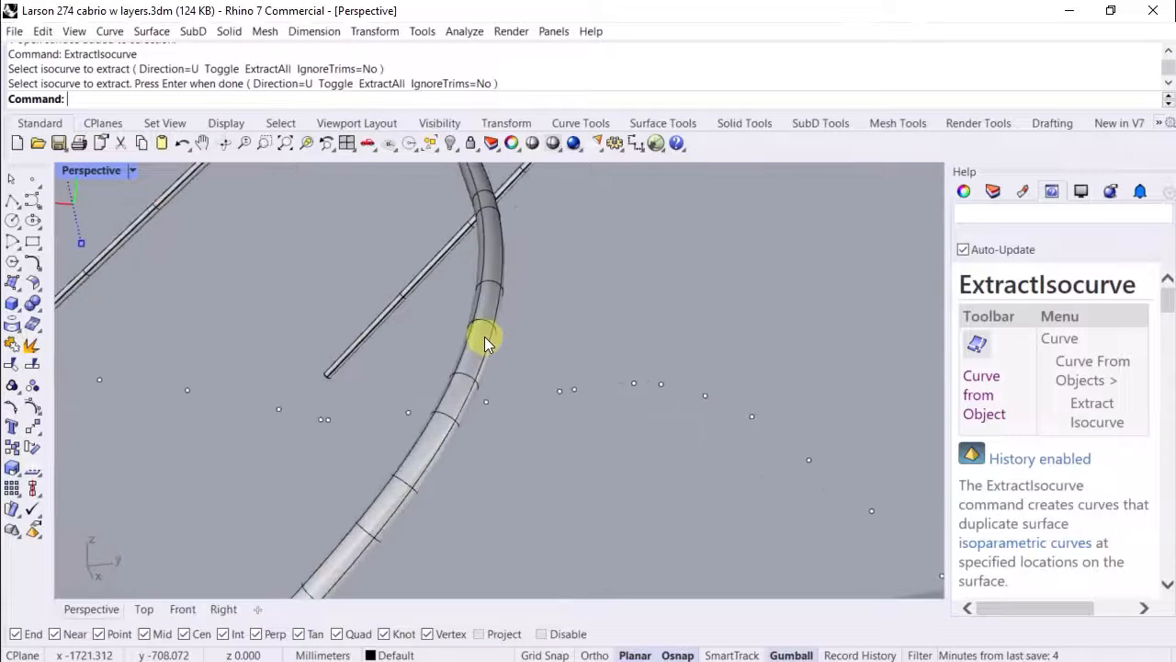
click(484, 333)
key(Return)
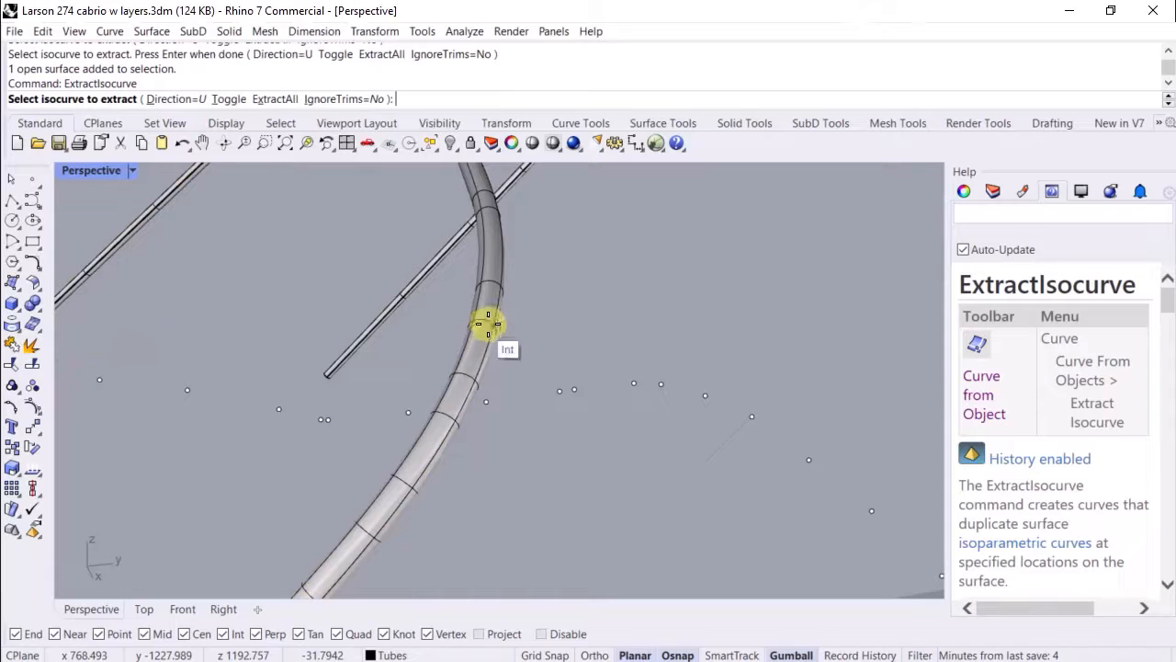
click(490, 324)
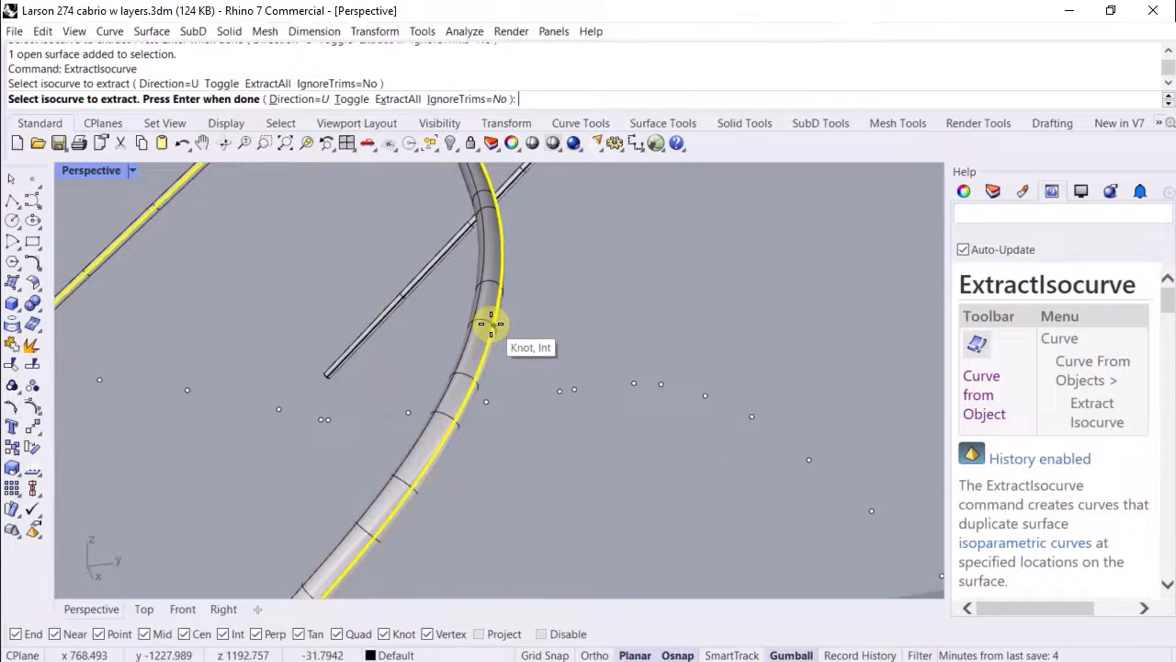
key(Return)
scroll(325, 363, down, 5)
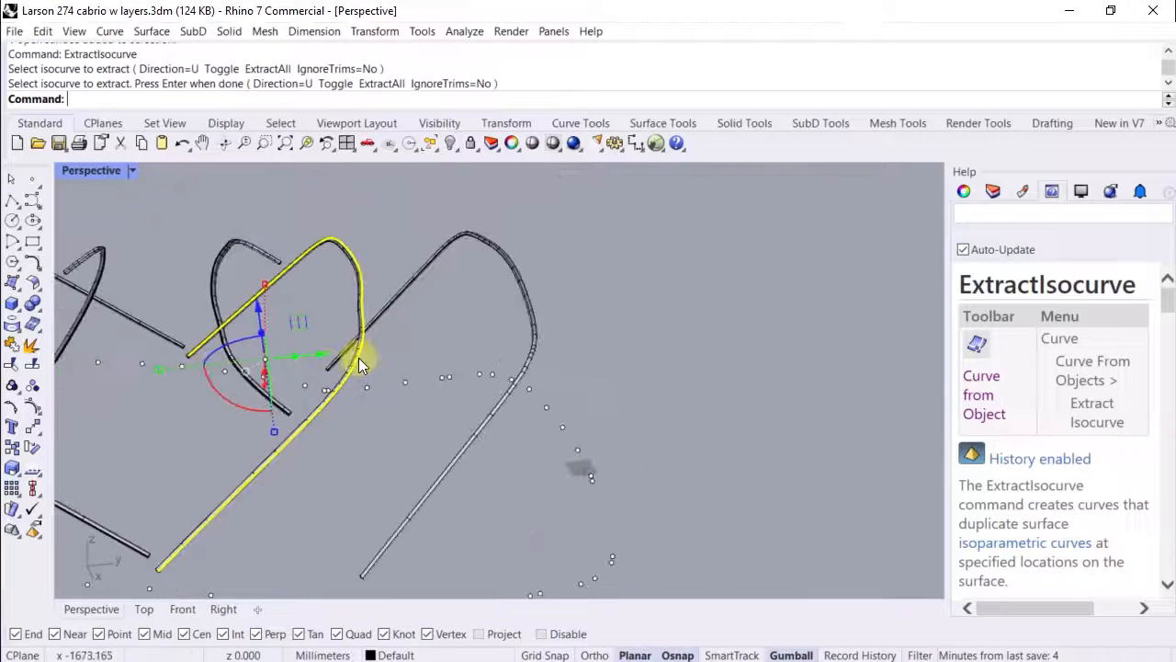
- Extract a U-direction isocurve along the outer side of the rightmost tube, and clear the selection
scroll(512, 344, up, 5)
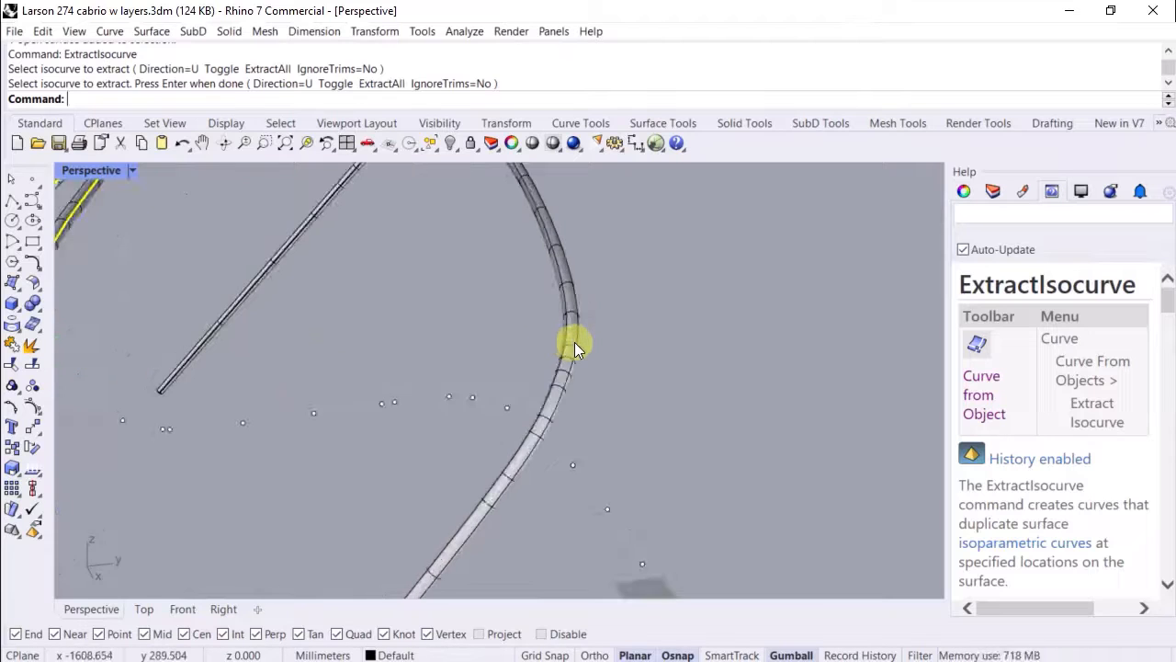
click(575, 342)
scroll(580, 344, up, 4)
key(Return)
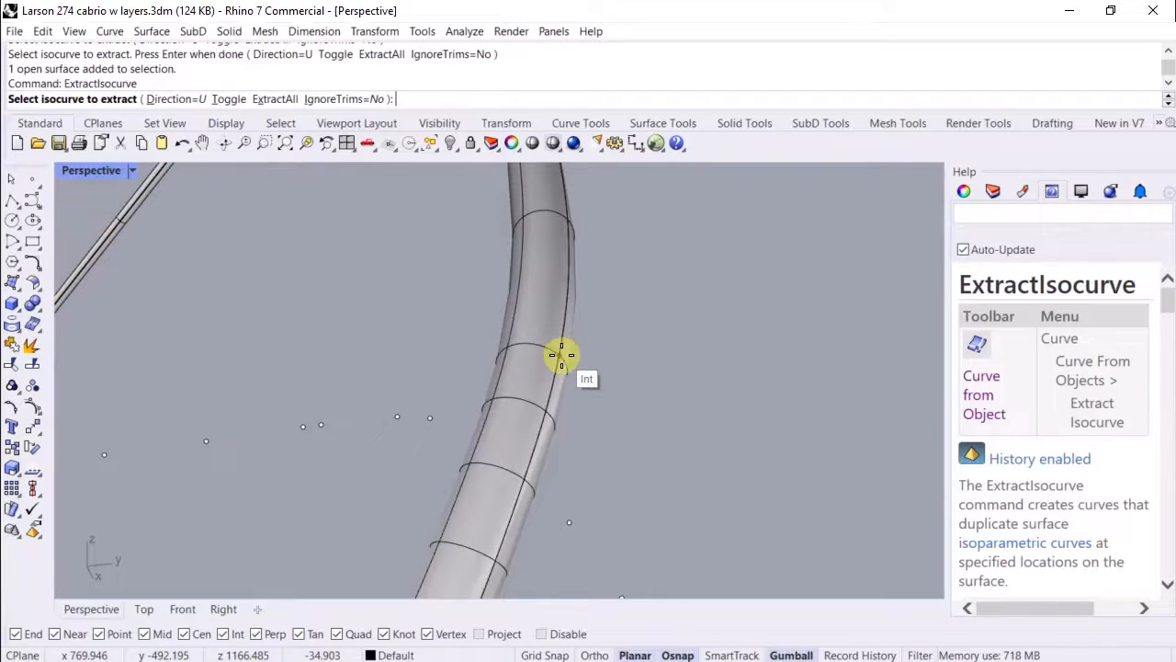
click(562, 355)
key(Return)
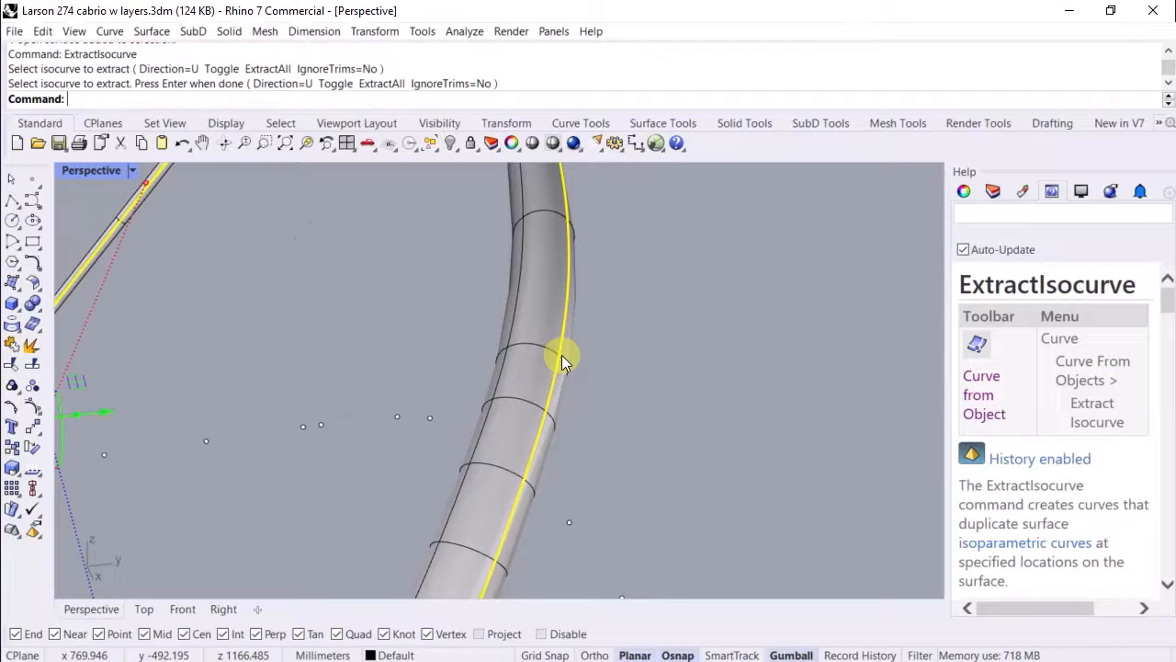
scroll(562, 354, down, 5)
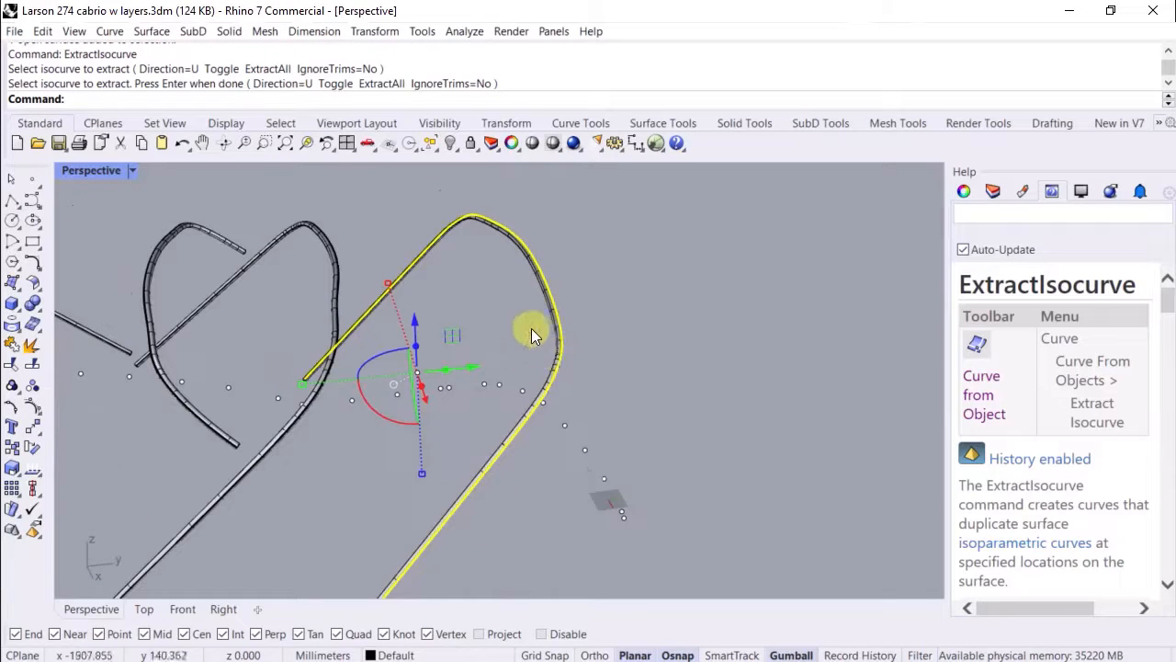
key(Escape)
- Show the layer list and hide the Tubes layer so only the extracted curves and snap offset points are displayed
scroll(532, 328, down, 5)
mouse_move(525, 321)
right_down()
mouse_move(468, 325)
mouse_move(514, 326)
right_up()
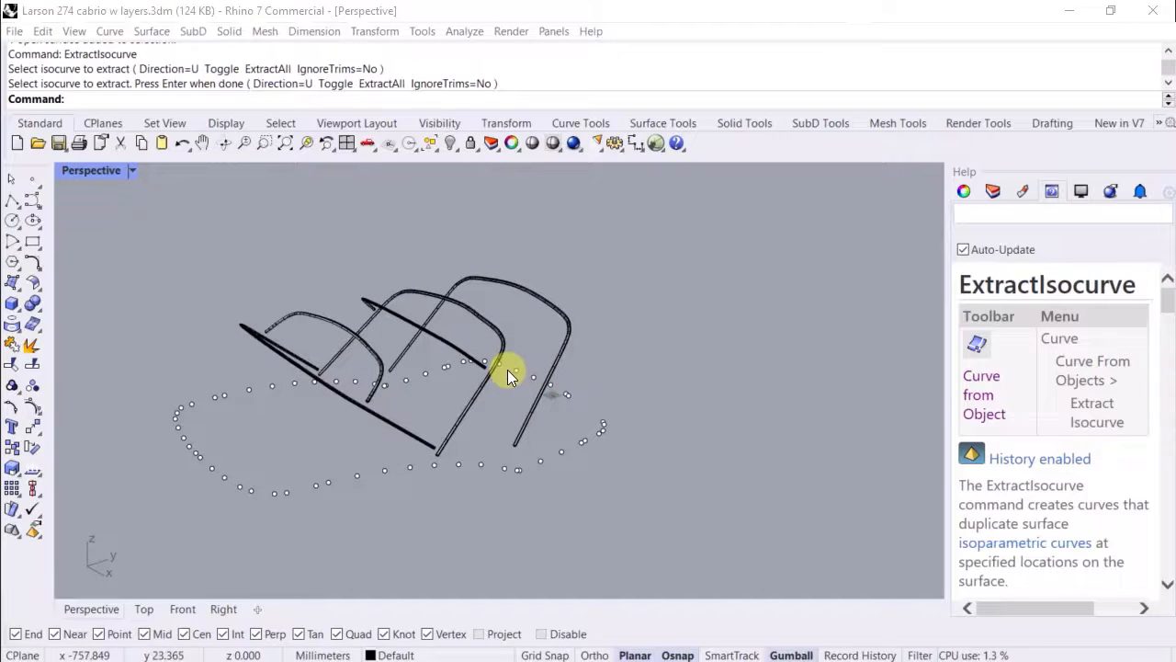
right_drag(440, 363, 617, 297)
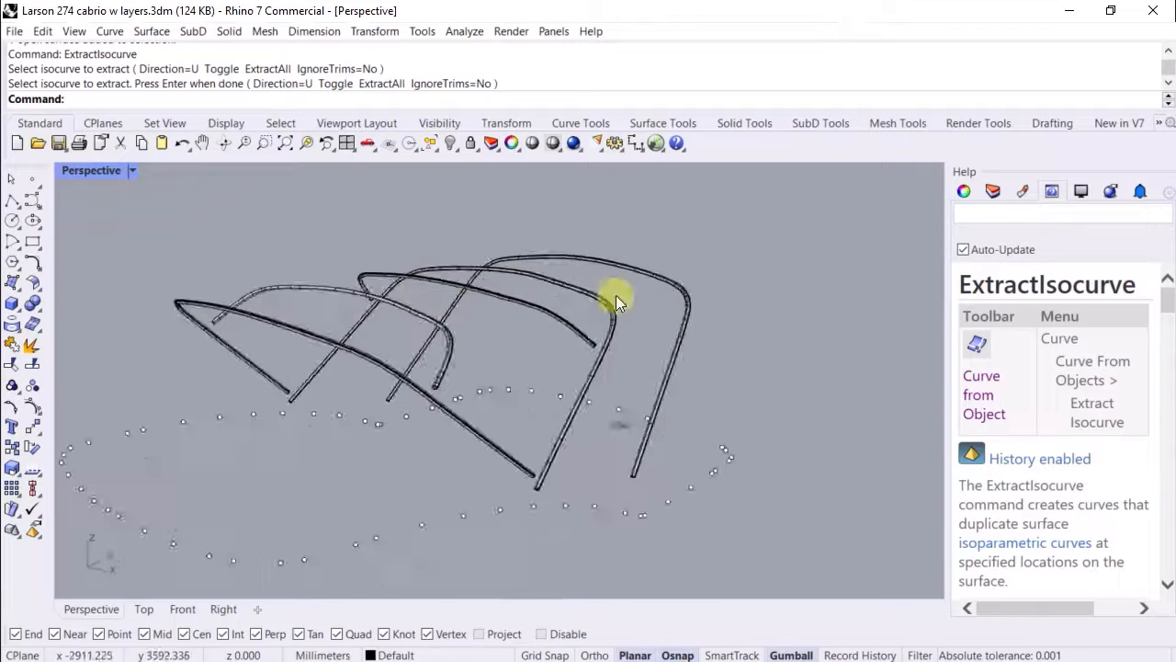
click(994, 191)
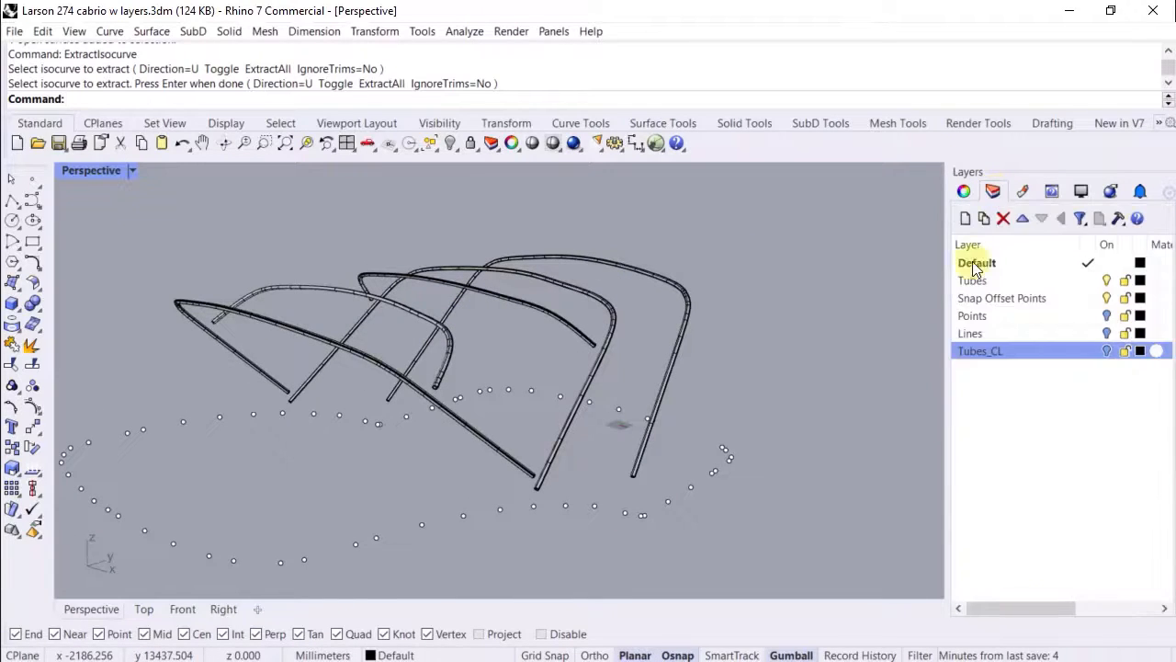
click(1107, 281)
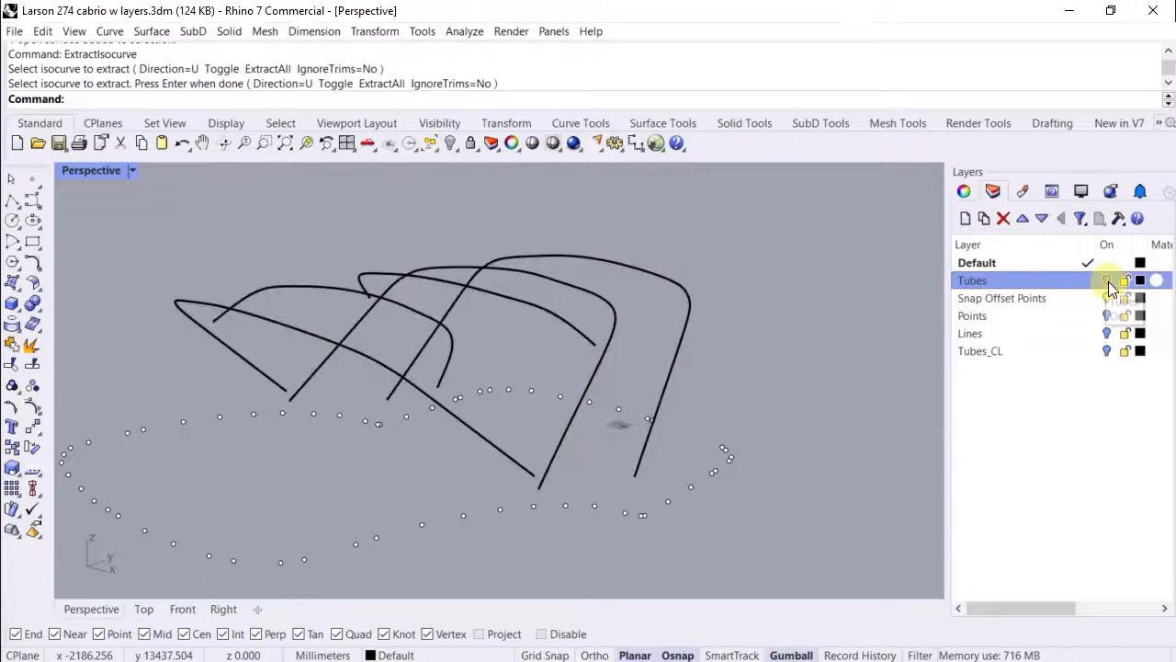
- Examine the extracted tube curves from different angles, selecting the second long curve from the right and clearing the selection
right_drag(550, 375, 442, 366)
scroll(482, 322, up, 2)
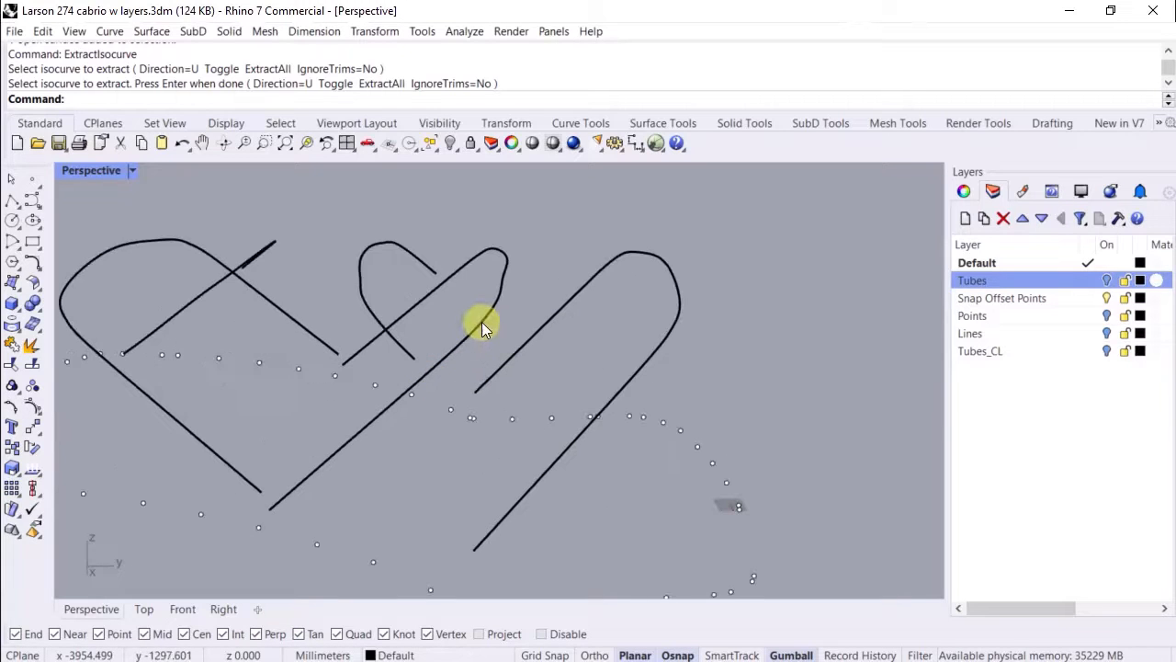
click(482, 322)
click(227, 340)
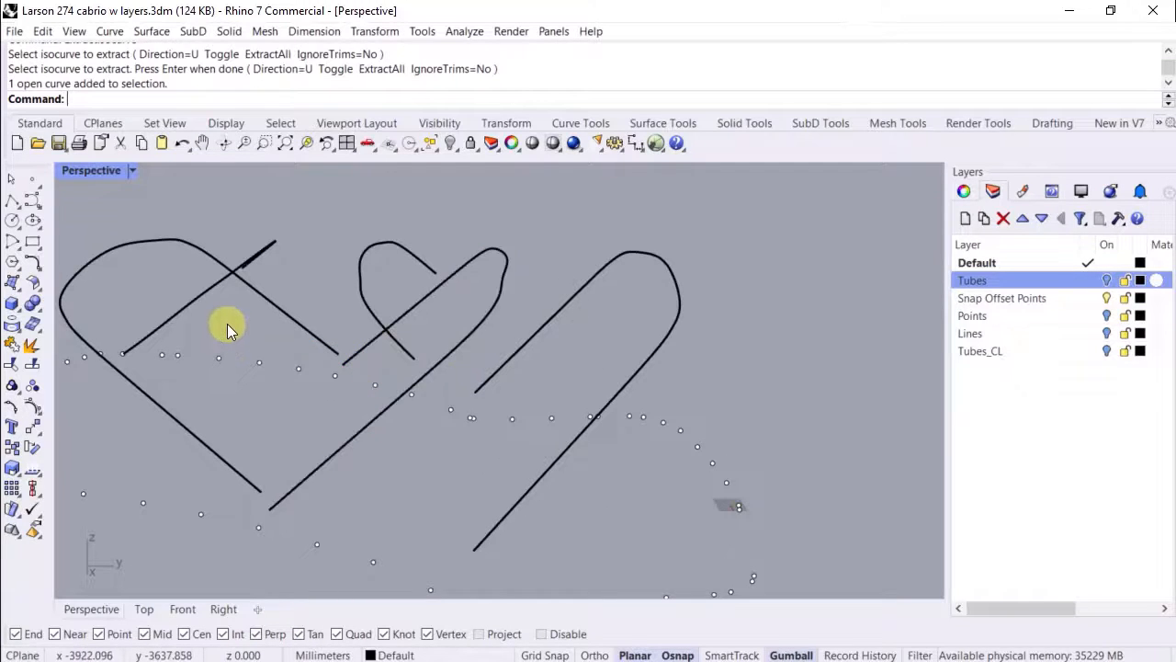
right_drag(227, 323, 266, 318)
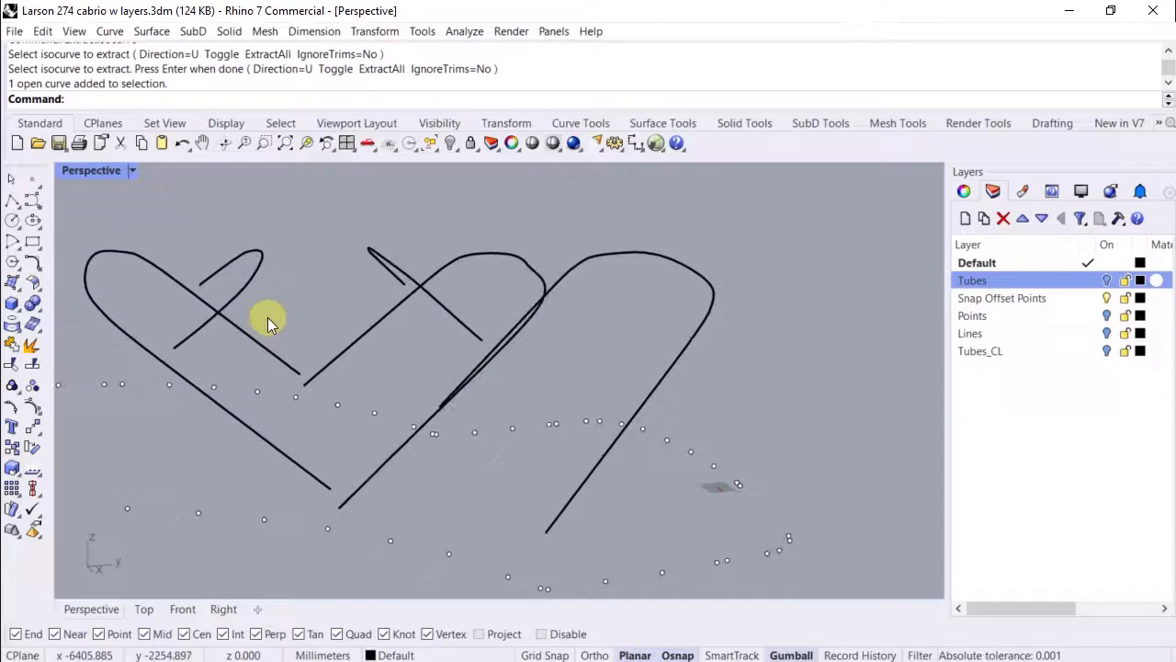
- Draw four connected line segments along one side of the frame, snapping from the leftmost tube curve across each curve to the rightmost
right_click(12, 202)
scroll(119, 329, up, 3)
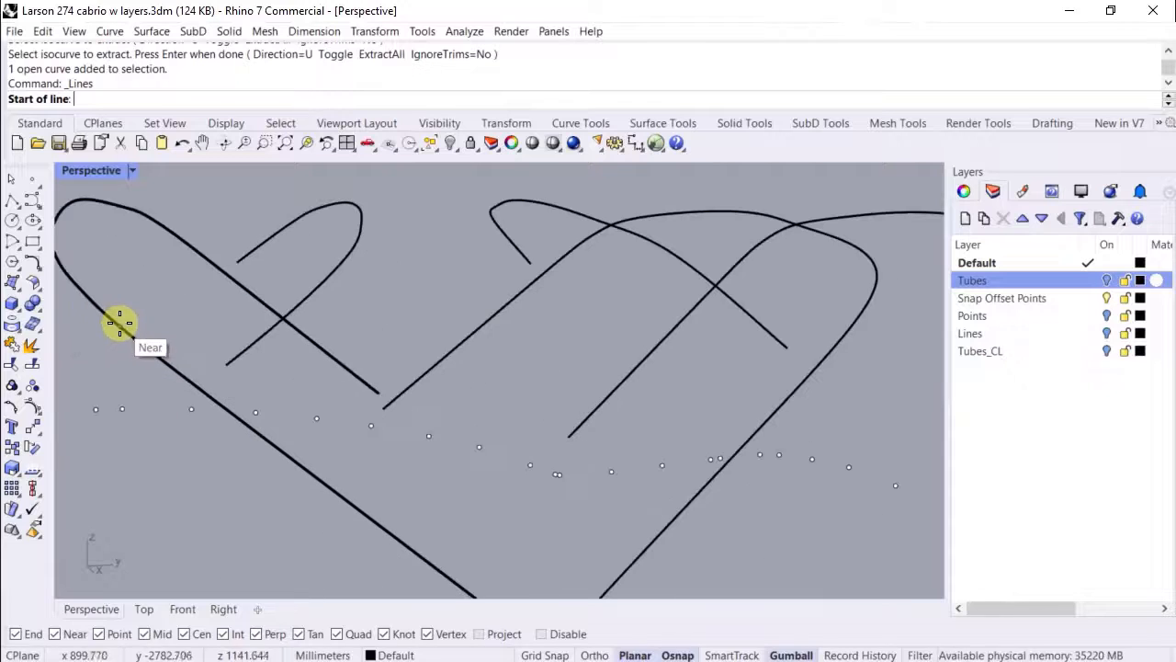
click(119, 331)
scroll(334, 304, down, 2)
click(383, 339)
scroll(463, 321, down, 1)
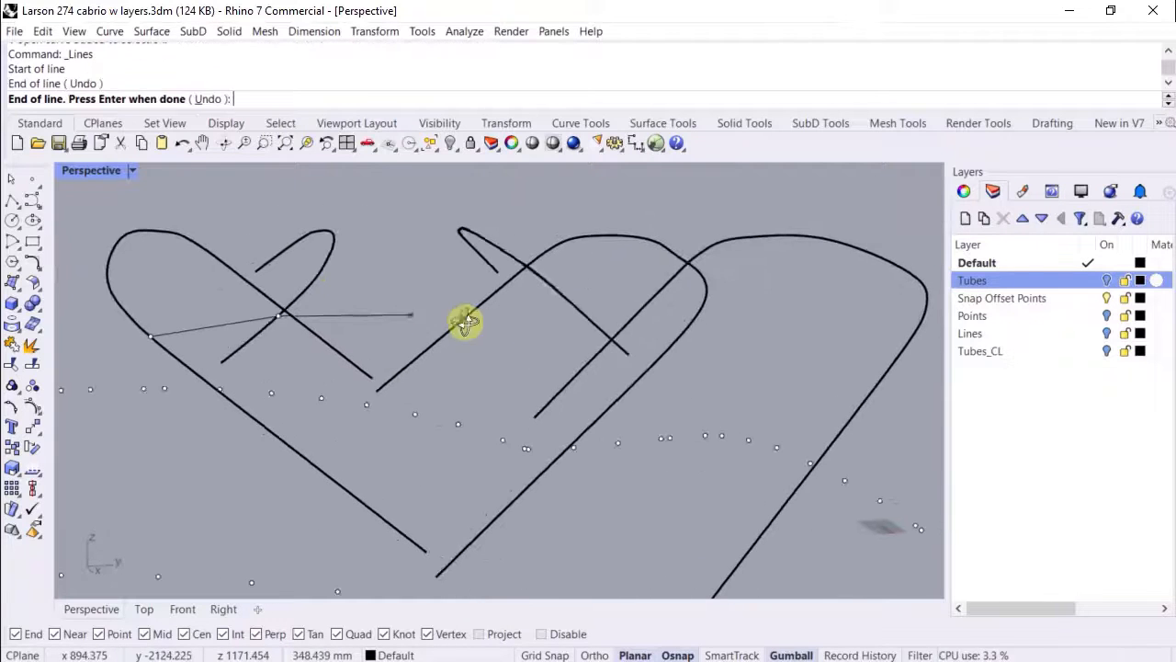
click(579, 310)
click(698, 319)
click(917, 342)
key(Return)
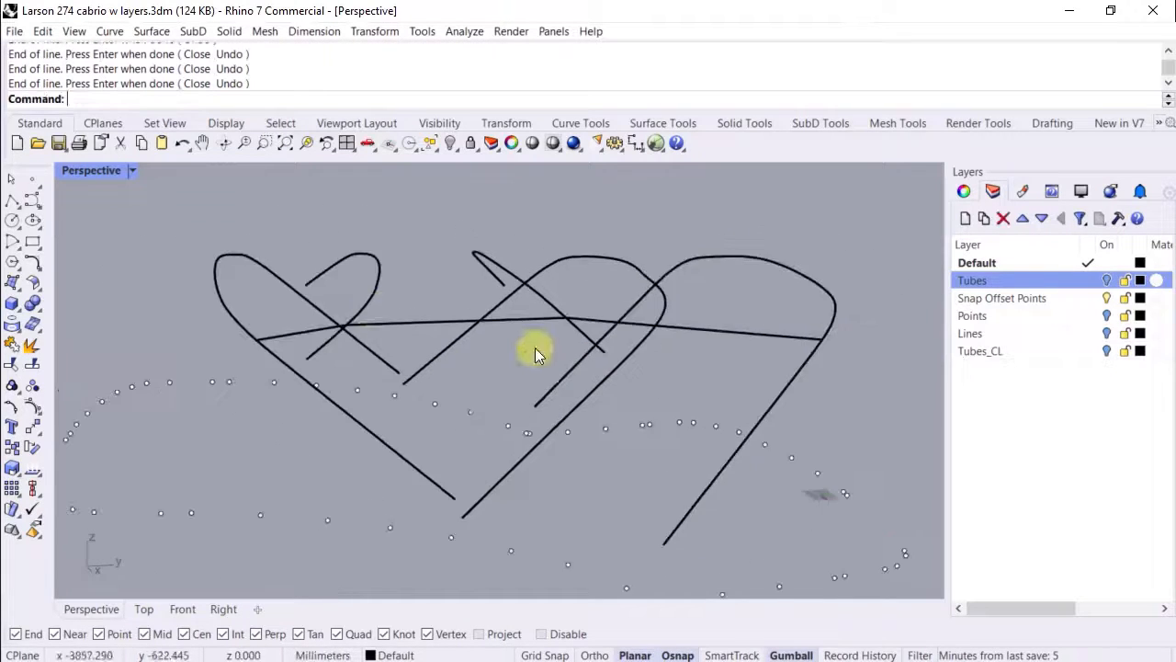
- In the Right view, trim away the parts of the three middle tube curves below the connecting edge lines, using those lines as cutters
right_drag(534, 349, 427, 294)
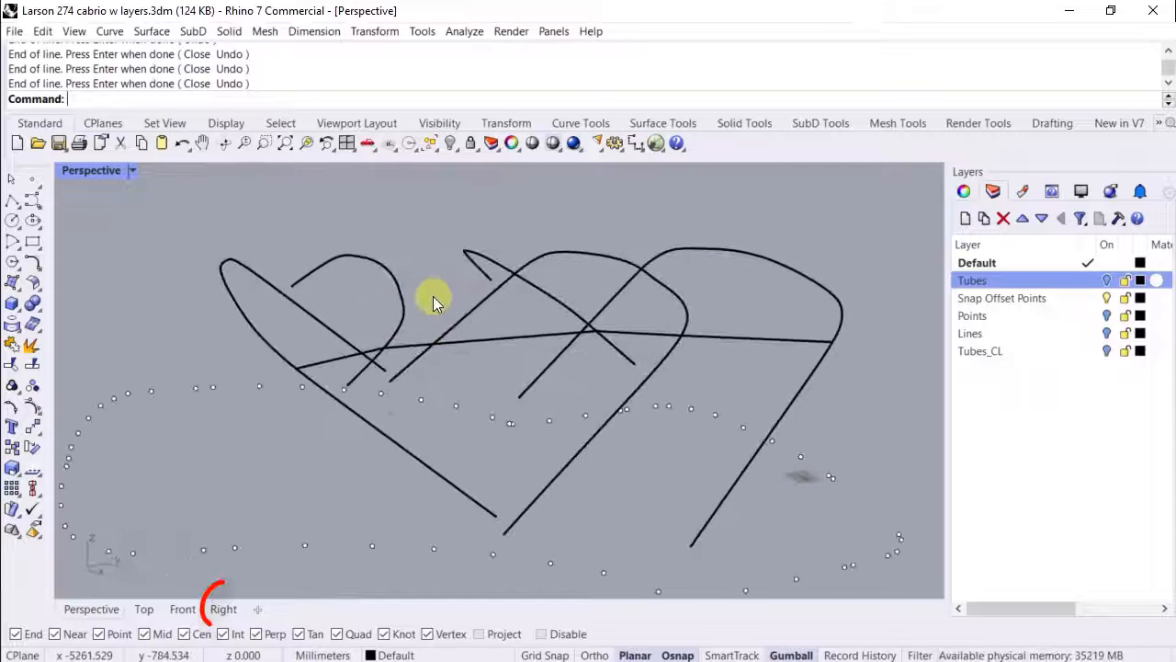
click(224, 609)
drag(237, 270, 787, 342)
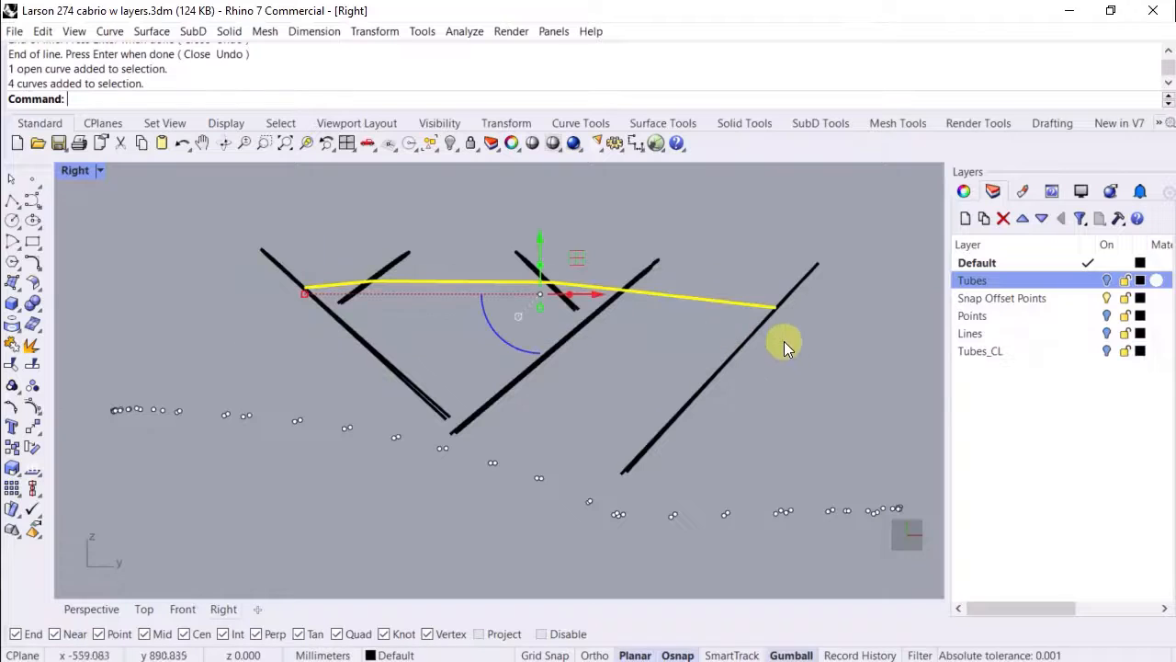
click(31, 353)
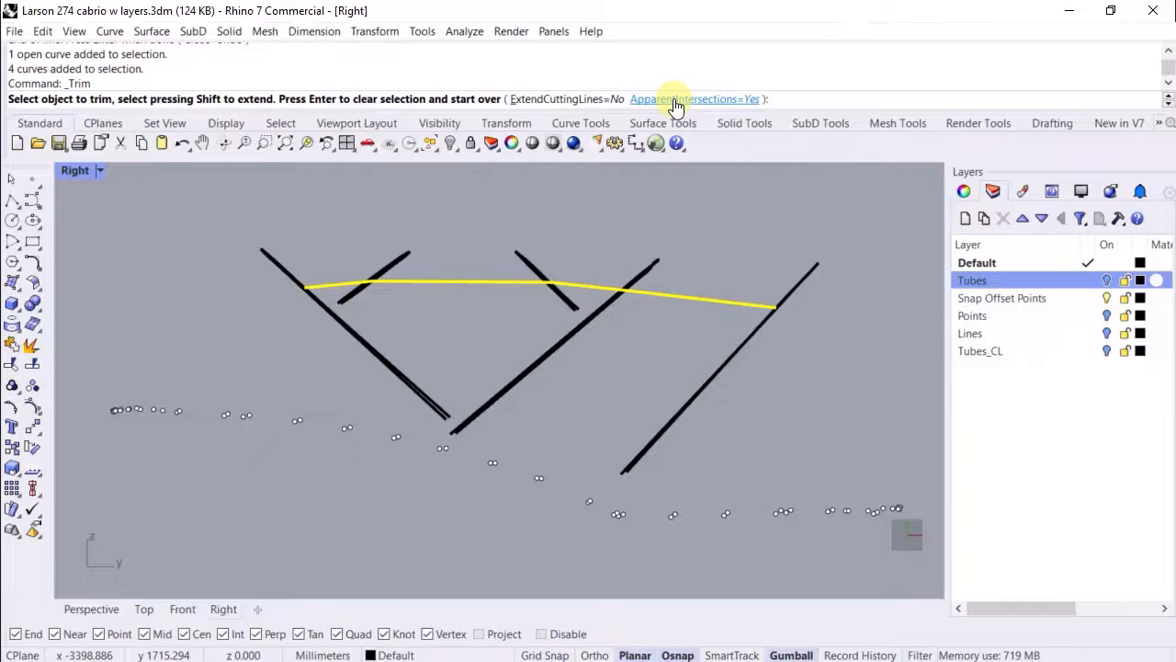
click(586, 322)
click(556, 296)
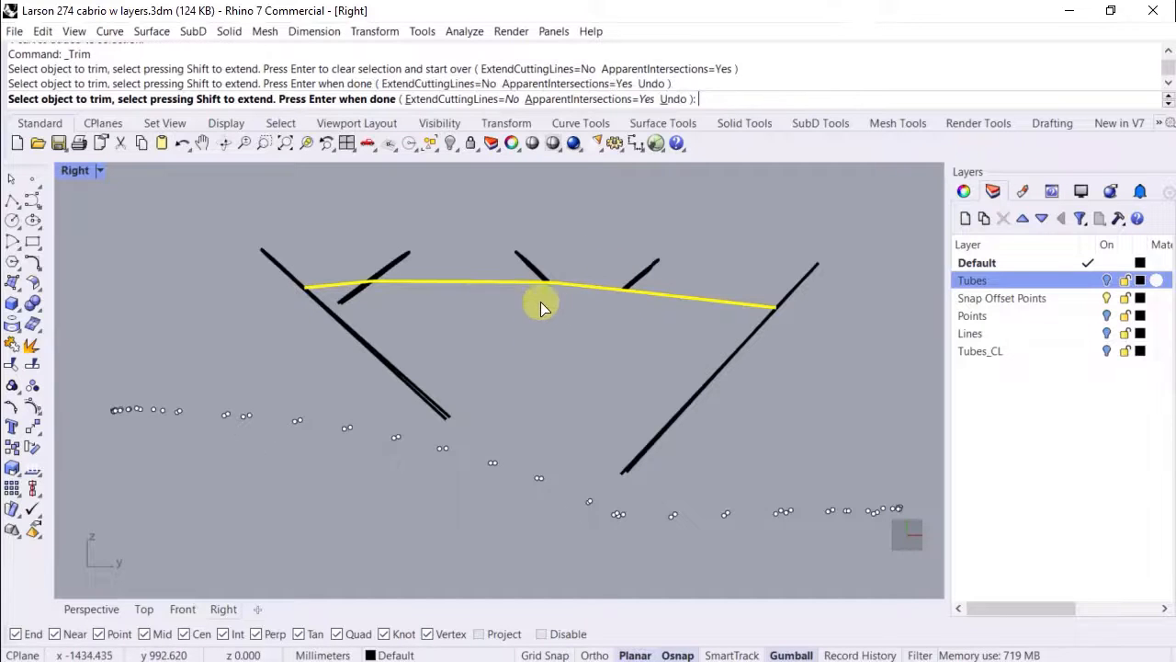
click(340, 294)
scroll(324, 302, up, 2)
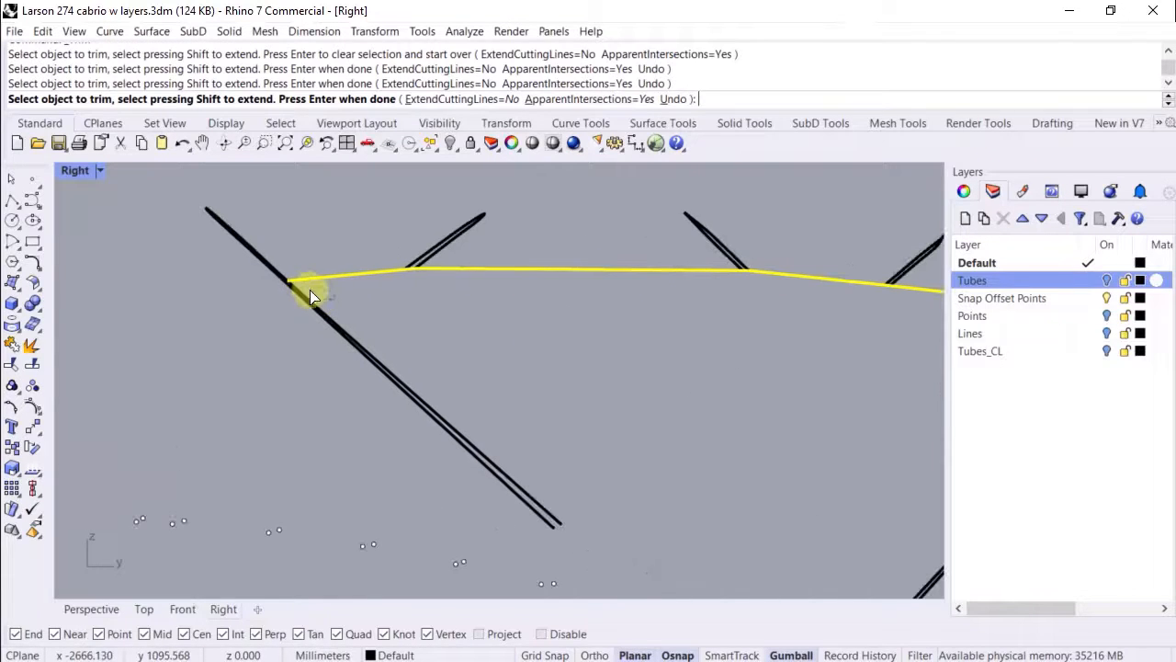
click(305, 287)
scroll(299, 280, up, 2)
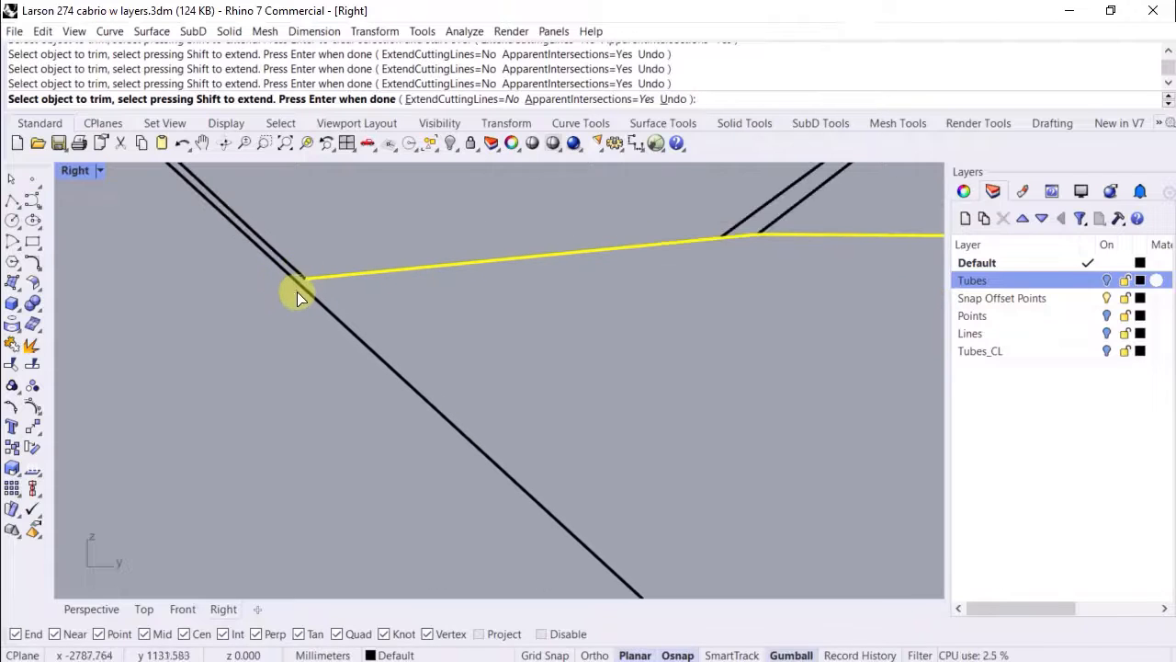
key(Return)
- Extend the leftmost edge line outward past the leftmost tube curve with a dynamic Extend
text(Extend)
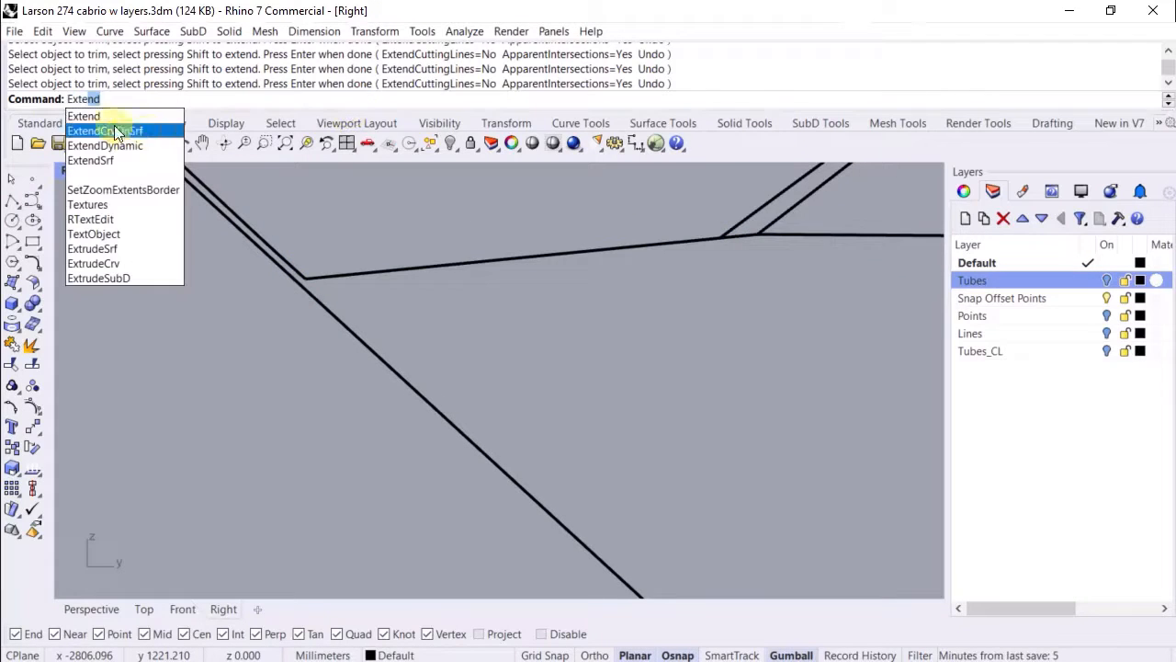
click(119, 117)
key(Return)
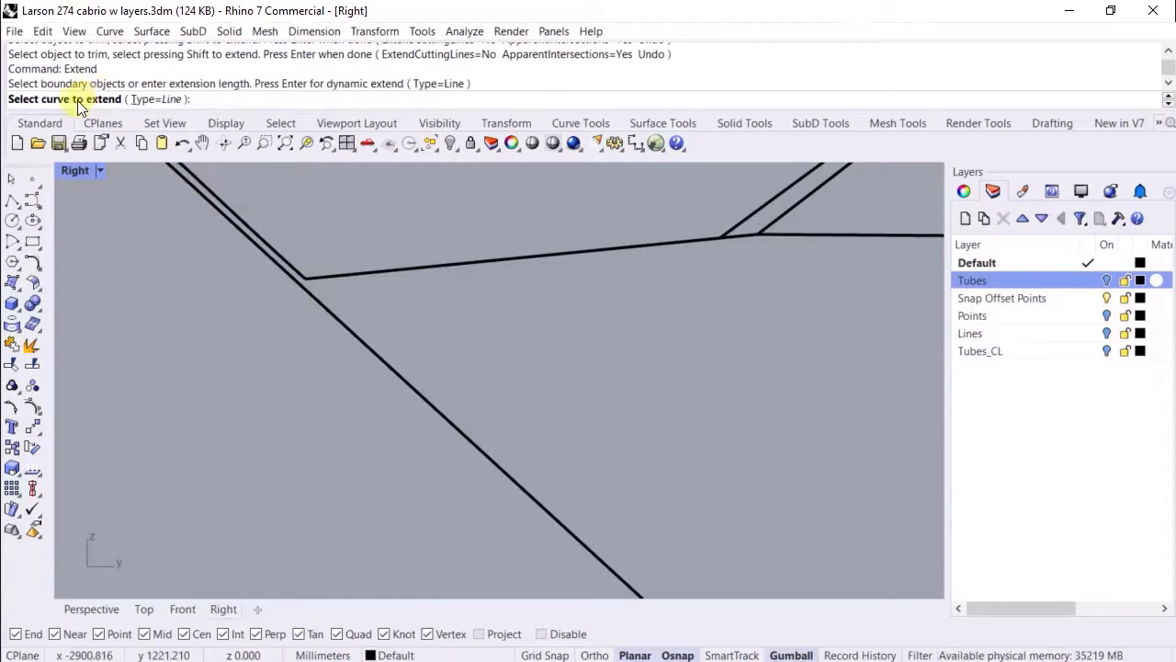
click(312, 275)
click(138, 296)
scroll(138, 297, down, 3)
key(Return)
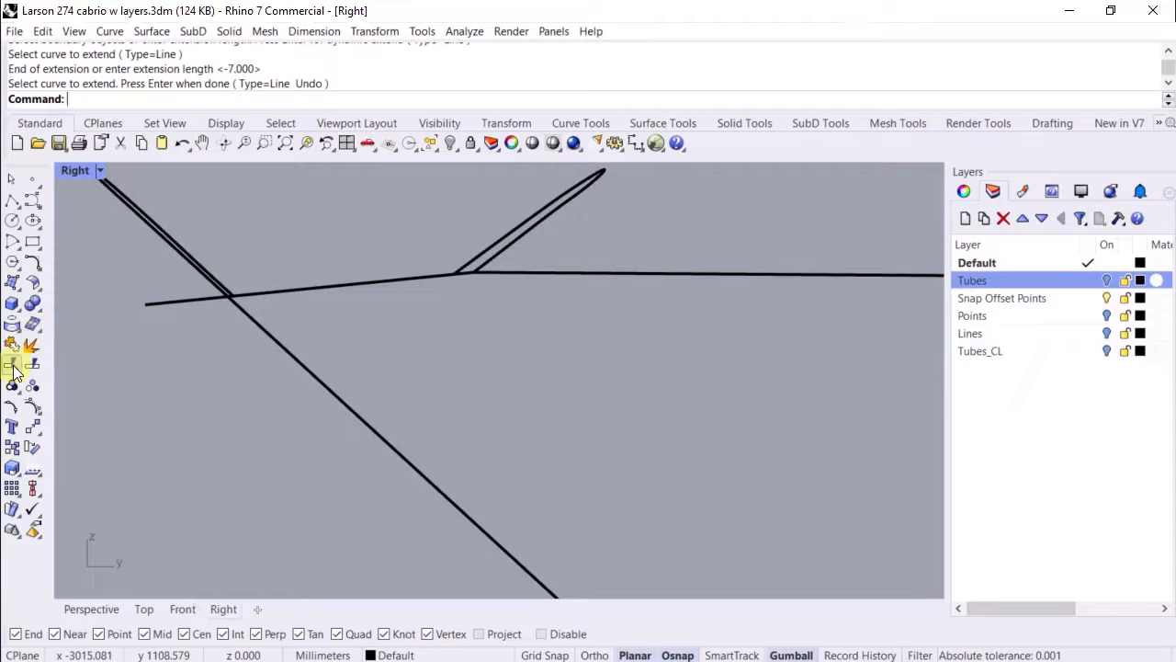
- Trim off the part of the leftmost tube curve below the extended edge line
click(11, 364)
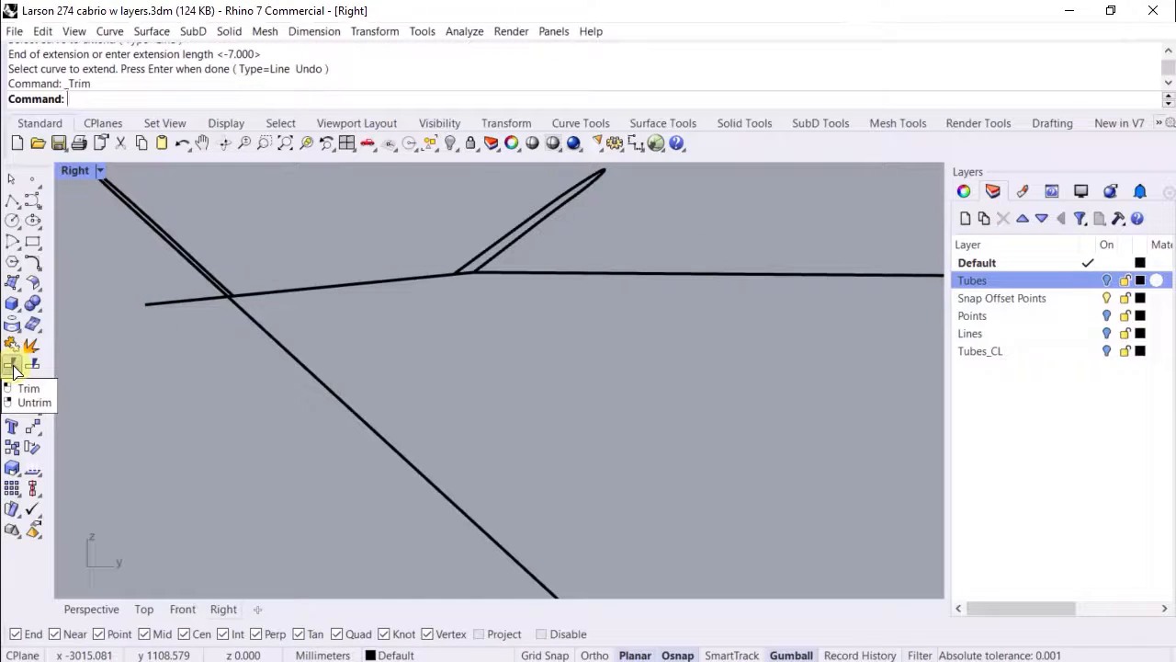
click(154, 304)
key(Return)
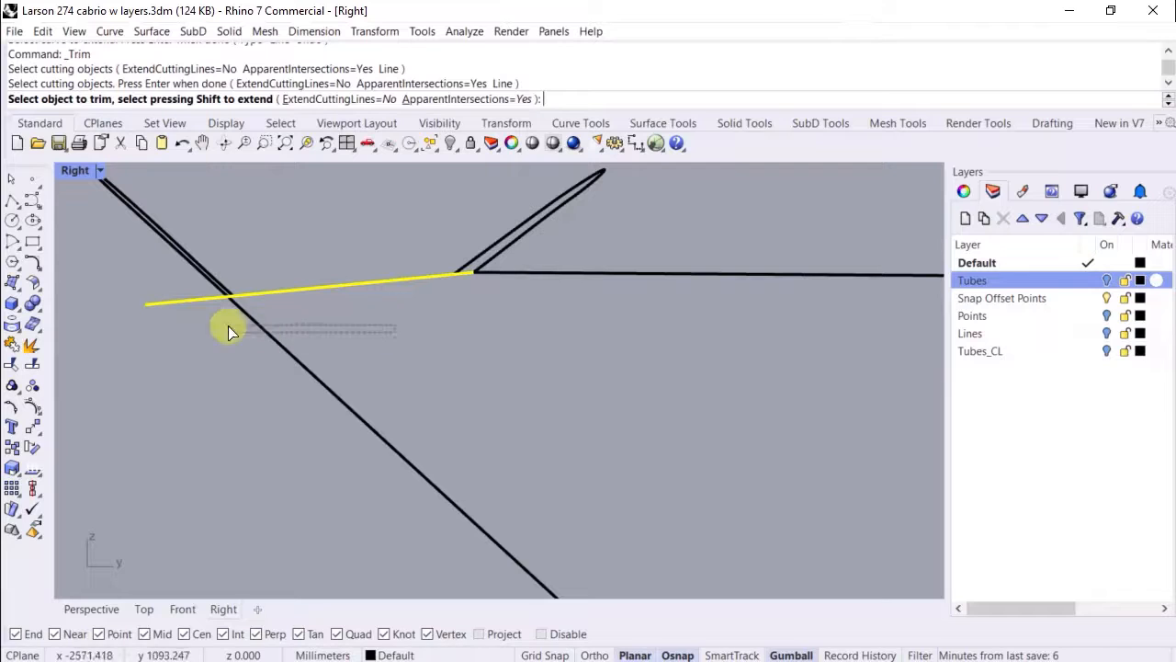
click(246, 312)
scroll(193, 318, down, 2)
key(Return)
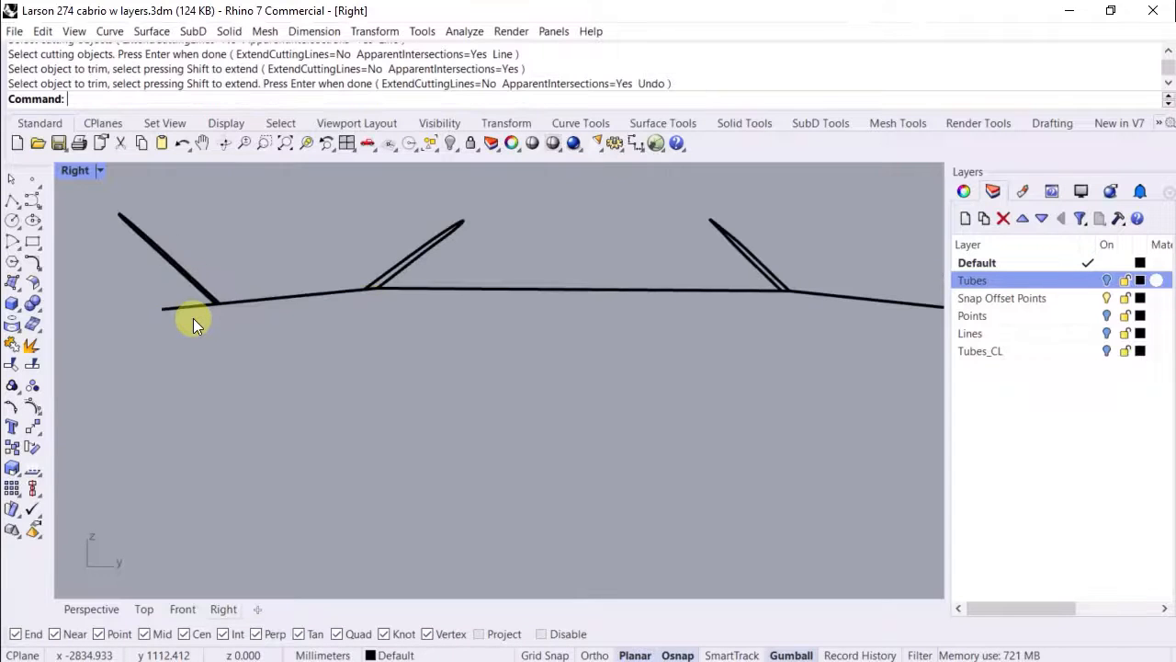
- Extend the rightmost edge line dynamically so it crosses beyond the rightmost tube curve
scroll(137, 322, down, 2)
scroll(819, 349, up, 5)
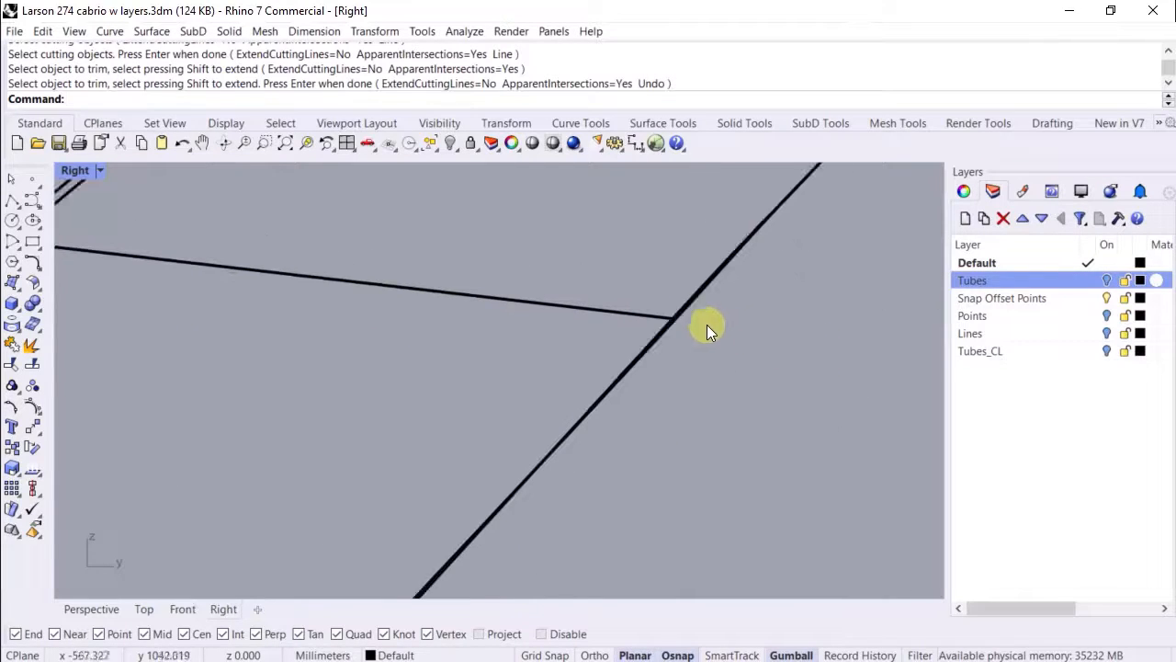
middle_click(219, 107)
click(260, 240)
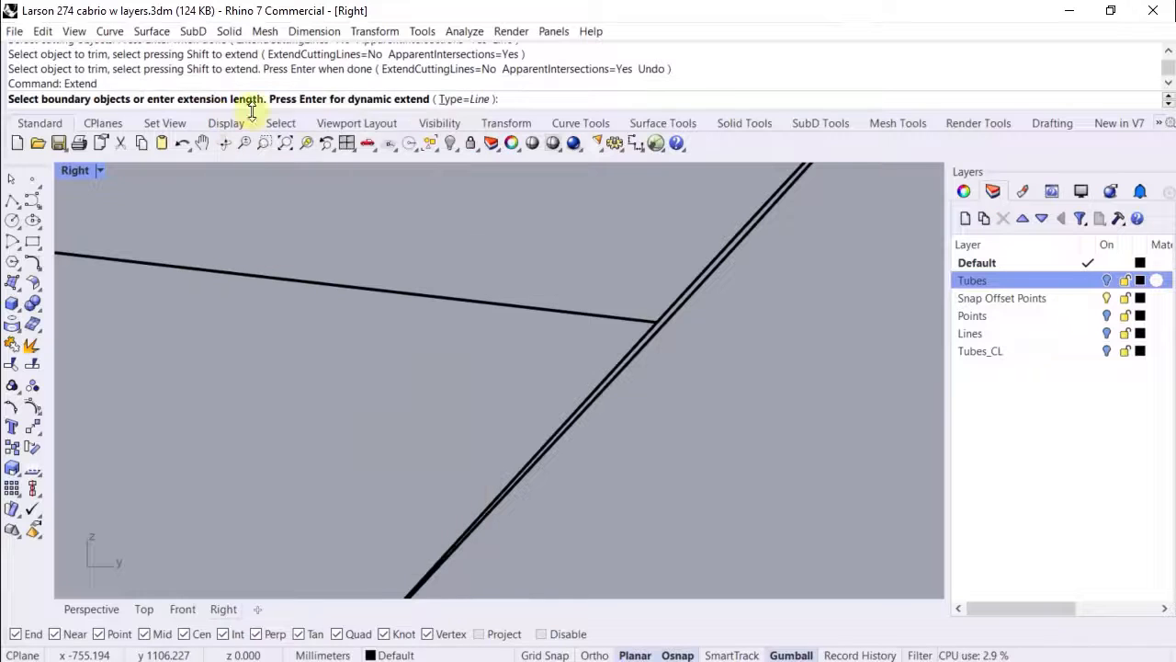
key(Return)
click(646, 319)
click(750, 333)
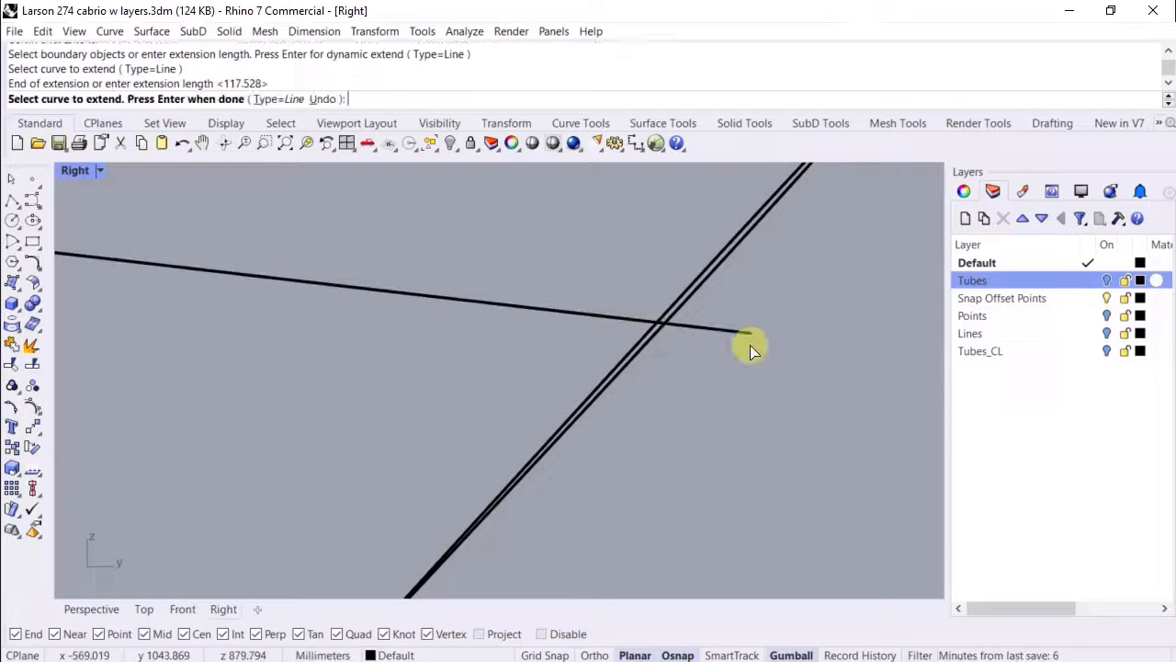
key(Return)
- Trim off the lower part of the rightmost tube curve using the extended rightmost edge line as cutter
drag(779, 360, 710, 302)
click(13, 365)
drag(600, 415, 496, 384)
scroll(497, 381, down, 6)
key(Return)
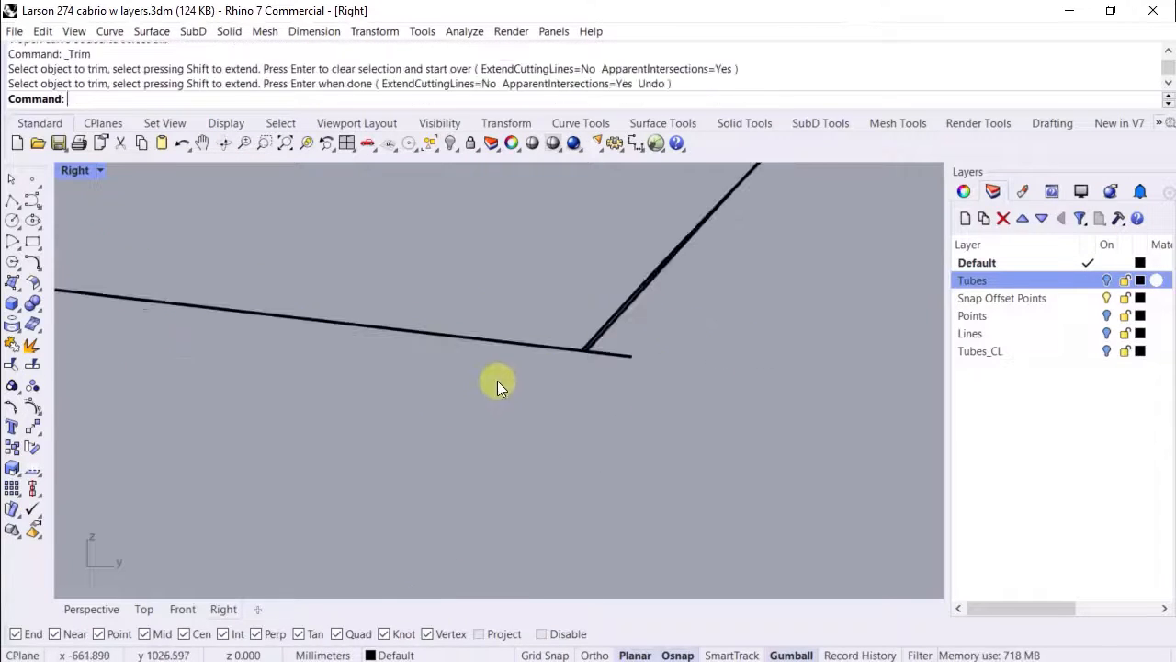
- In the Perspective view, delete the two overextended edge lines at the left and right ends of the frame
scroll(498, 380, down, 5)
click(89, 608)
click(322, 355)
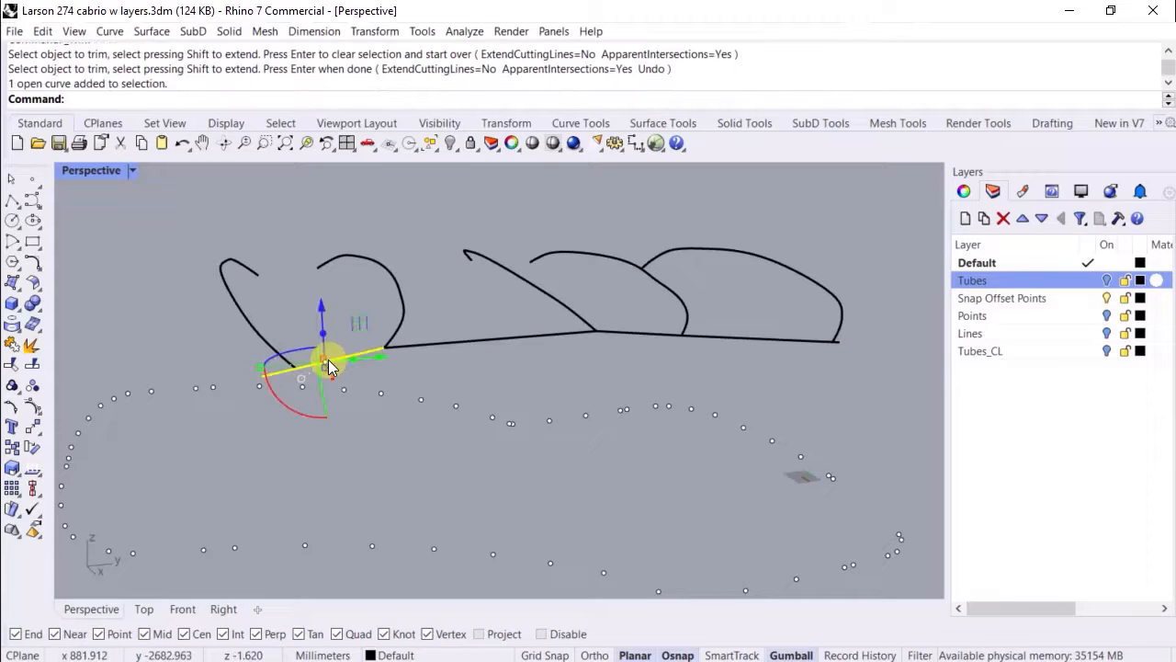
key(Delete)
click(801, 338)
key(Delete)
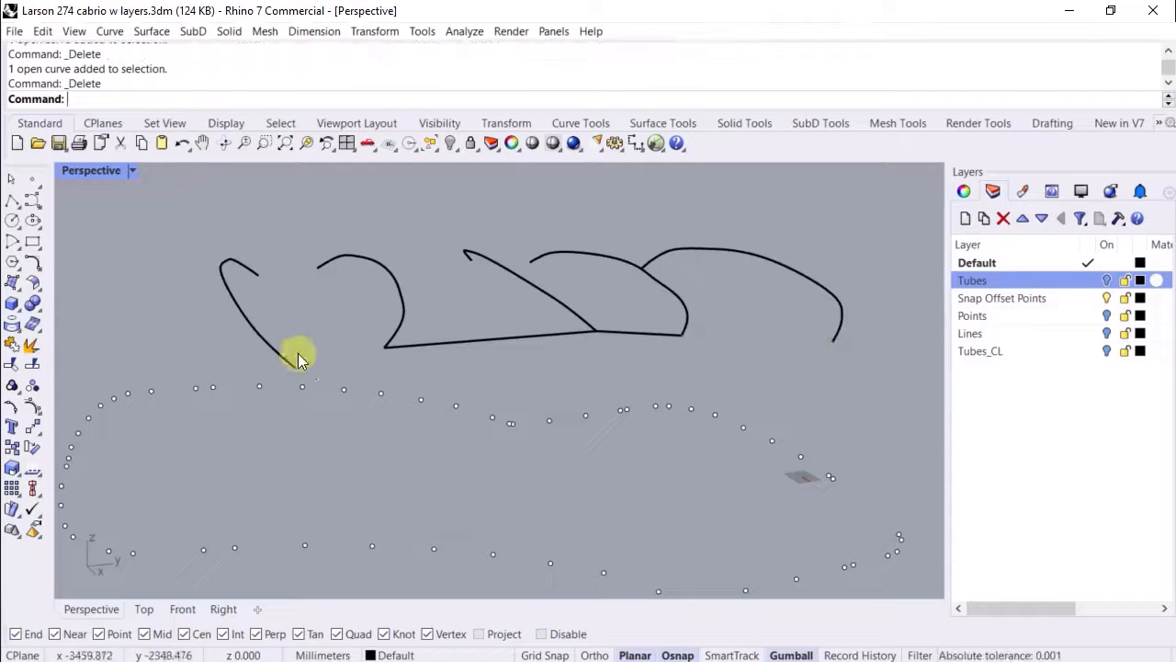
- Redraw the two end edge lines, snapping each between the lower endpoints of the outermost tube curve and its neighbour
click(12, 202)
click(297, 369)
click(383, 348)
key(Return)
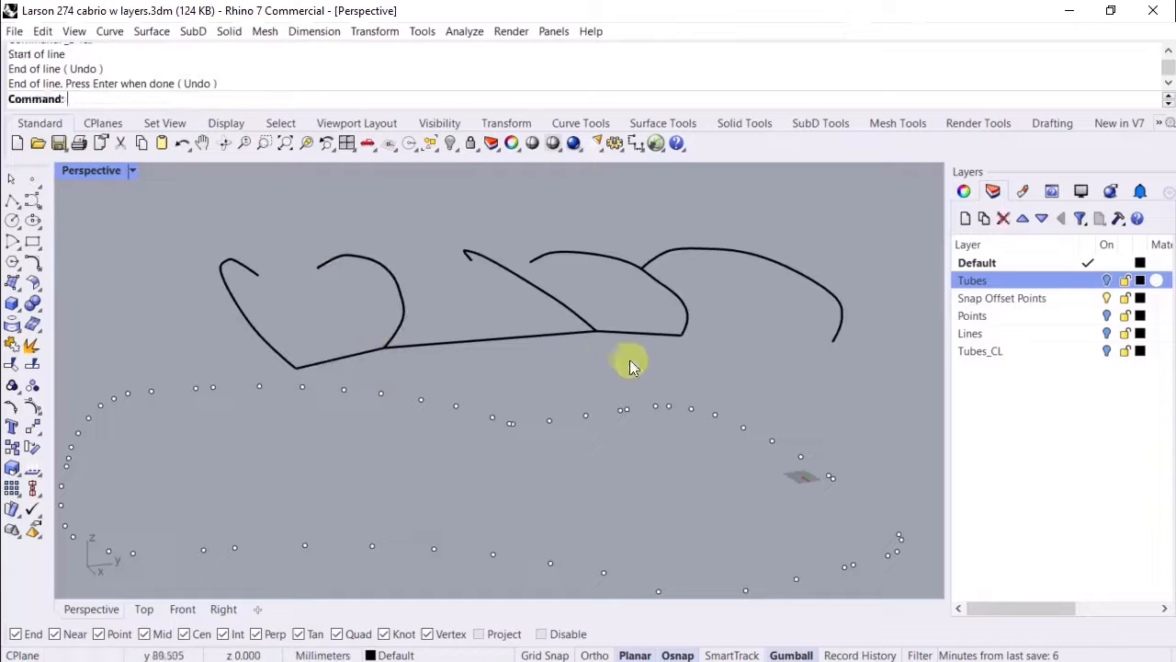
key(Return)
click(684, 336)
click(833, 341)
key(Return)
- Draw four connected line segments on the opposite side of the frame, snapping through the trimmed lower endpoints of all five tube curves
right_drag(171, 297, 269, 347)
key(Return)
click(237, 333)
click(404, 314)
click(485, 304)
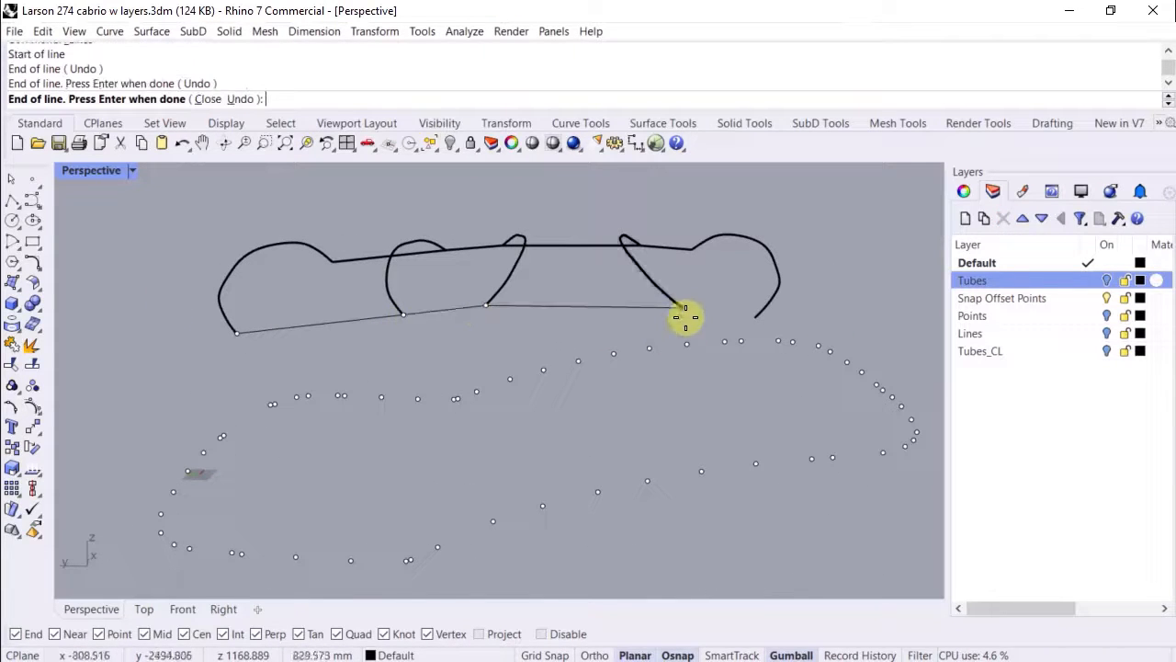
click(682, 307)
click(753, 322)
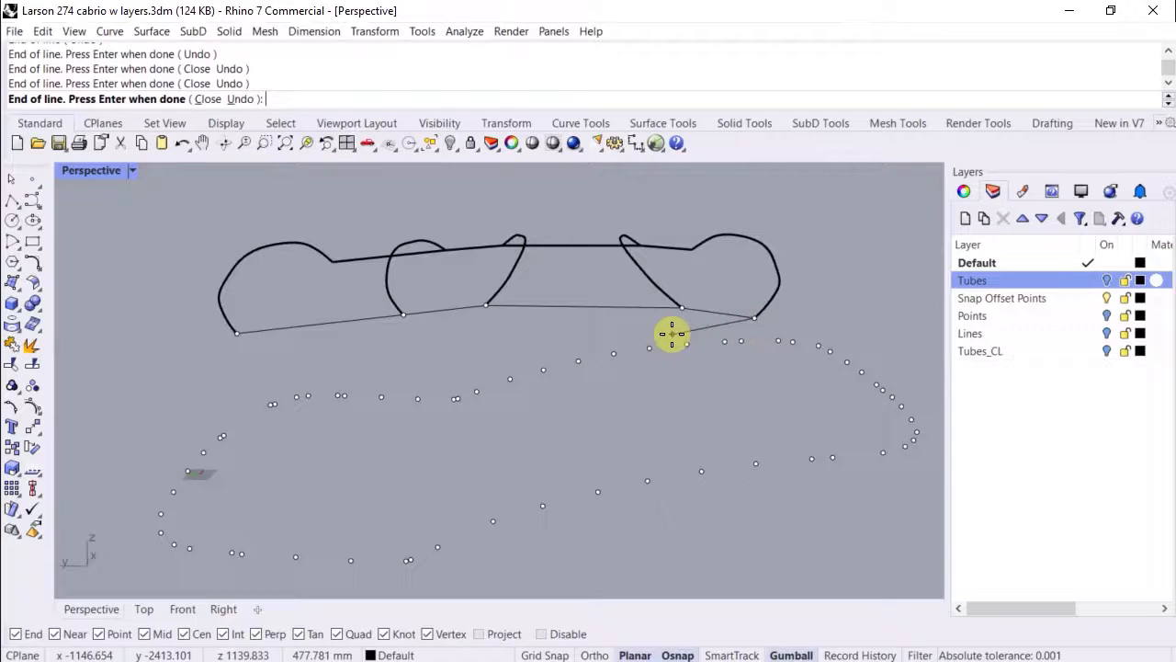
key(Return)
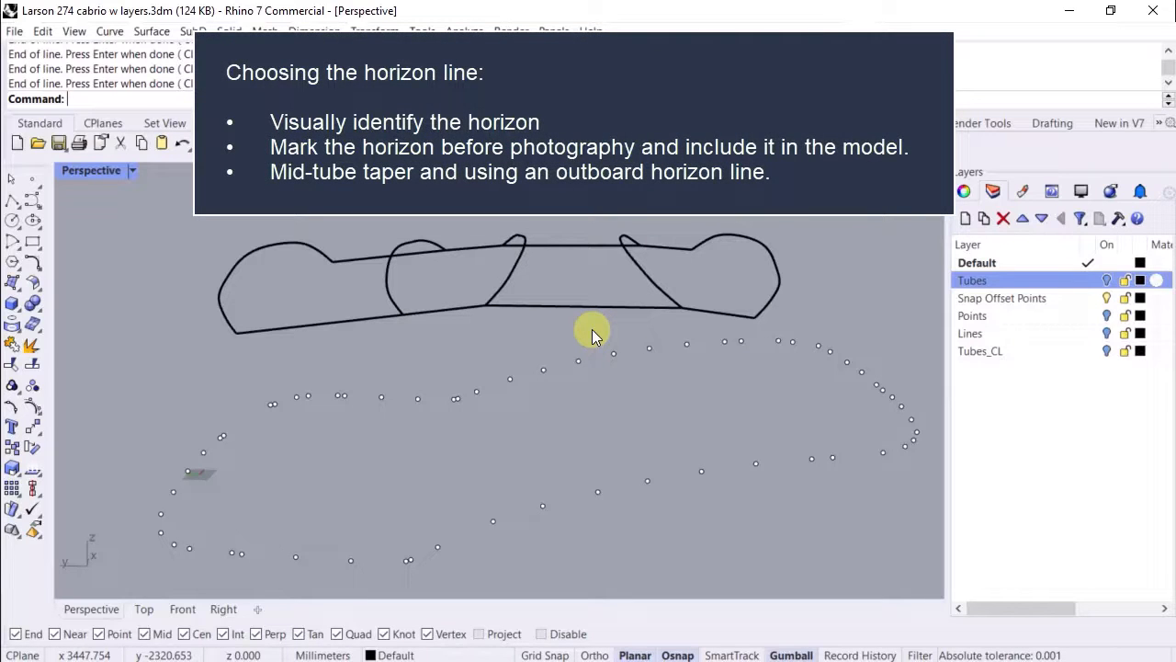
scroll(508, 331, down, 2)
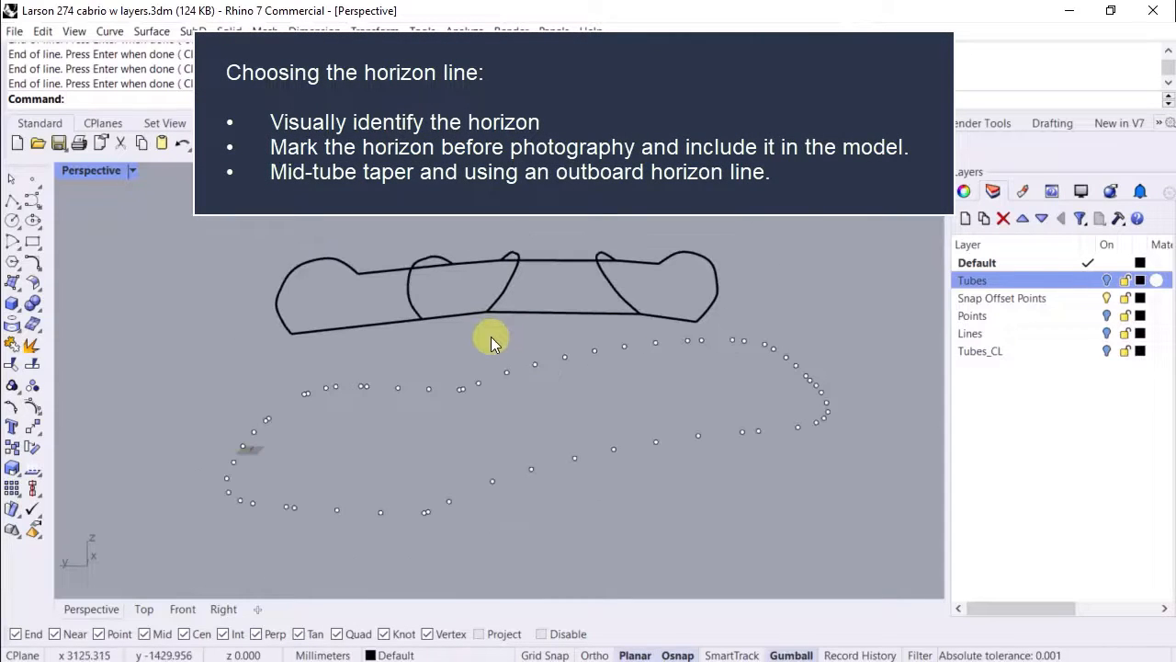
right_drag(669, 352, 275, 389)
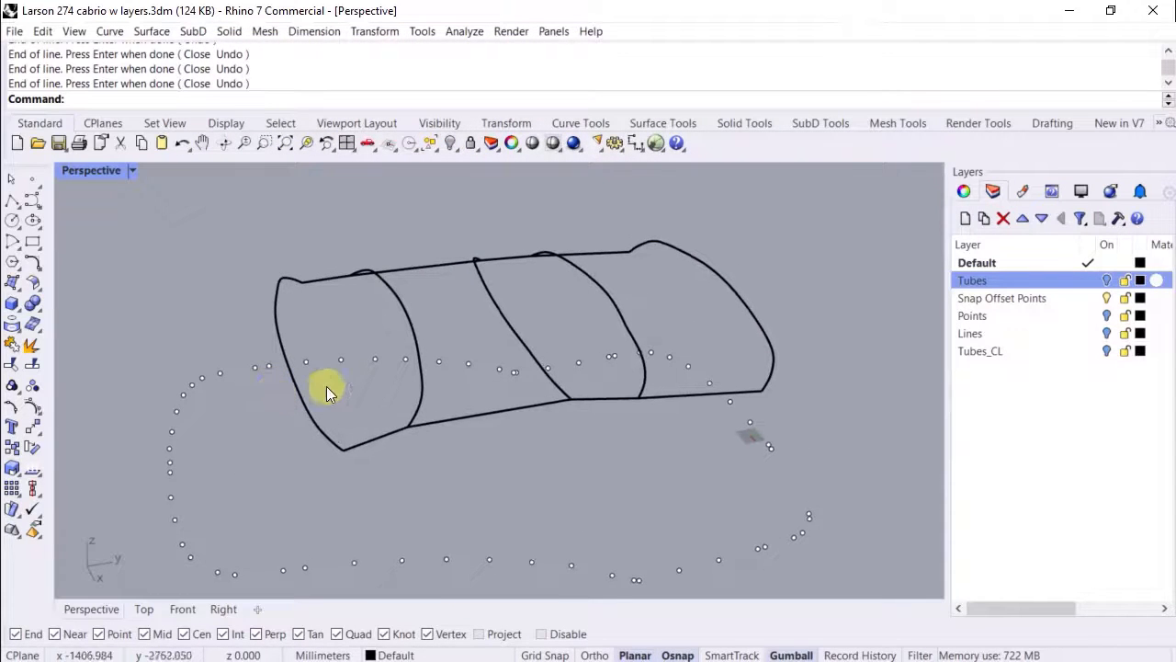
scroll(392, 380, down, 1)
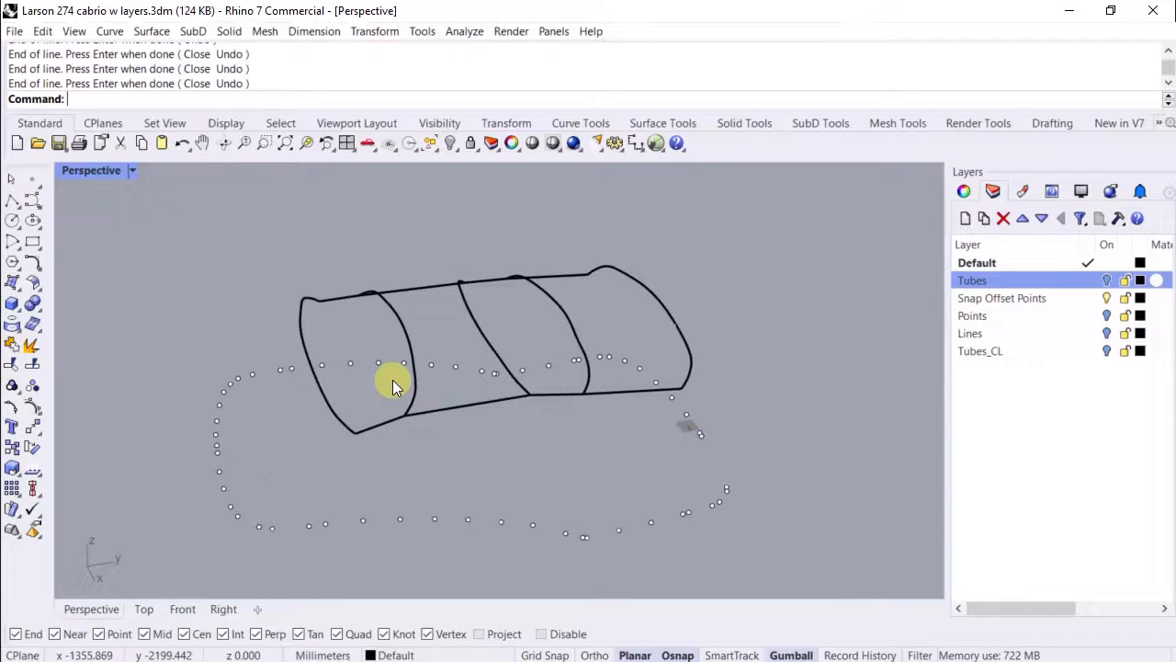
scroll(386, 378, down, 1)
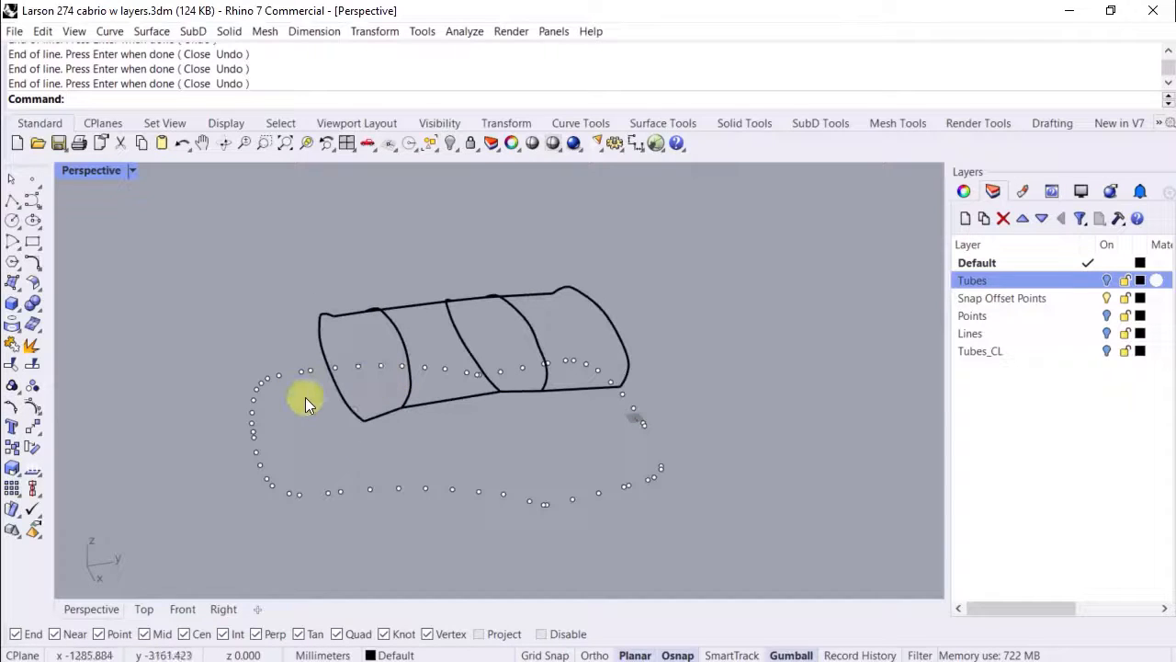
- Create a new layer named Surfaces and make it the current layer
click(982, 402)
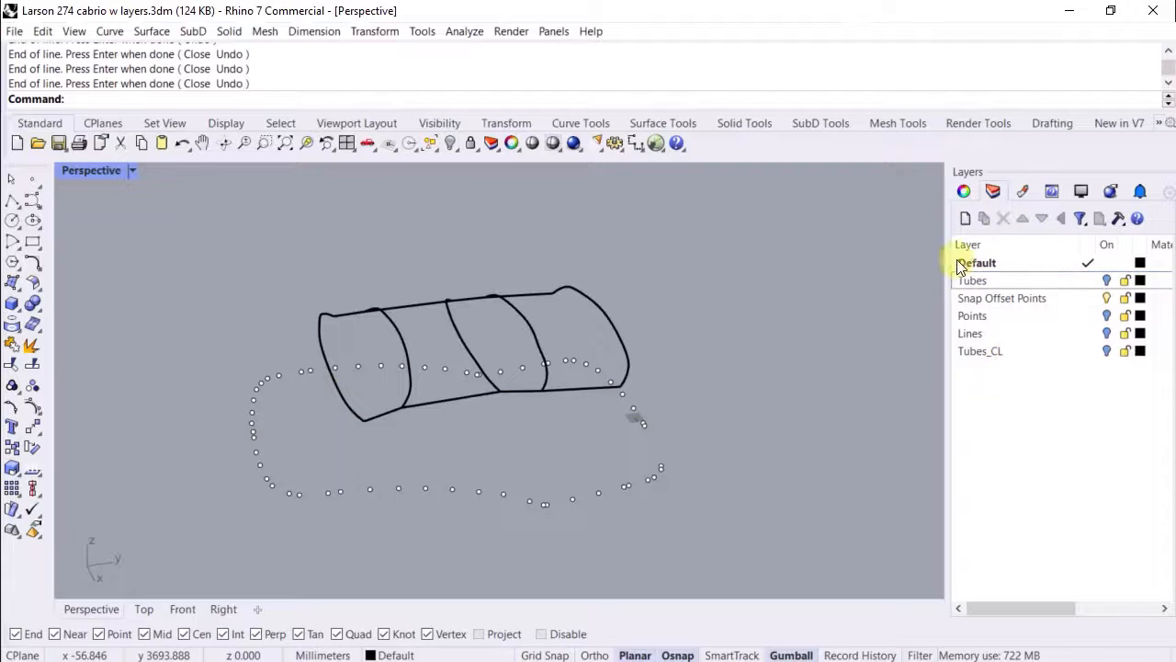
click(966, 218)
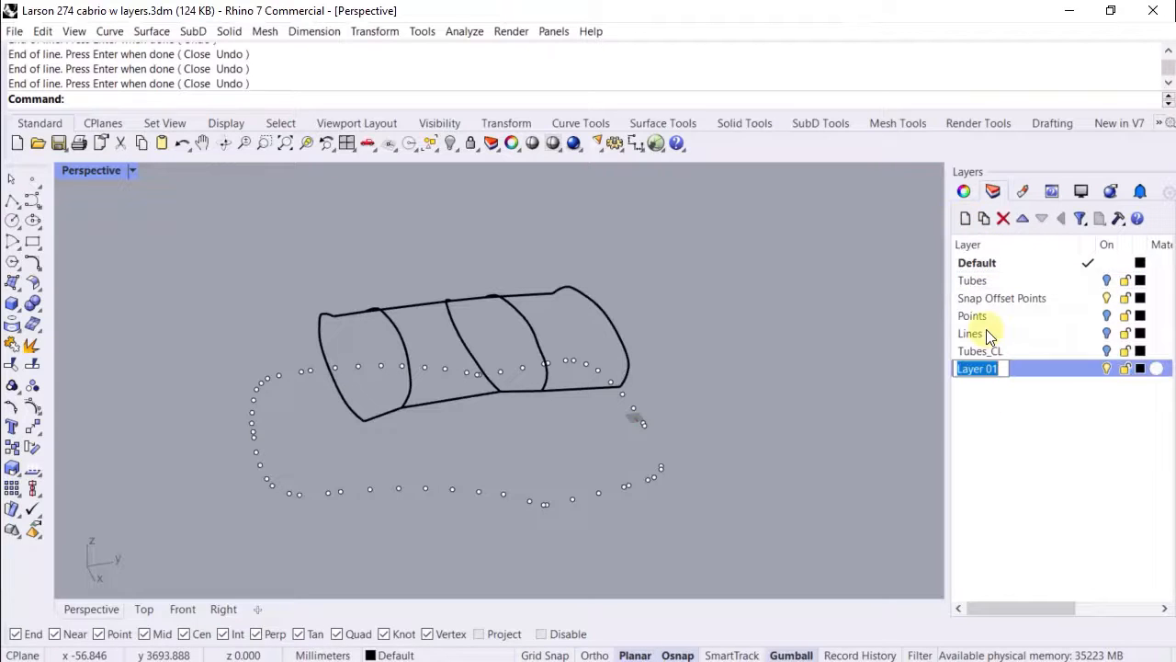
text(Surfaces)
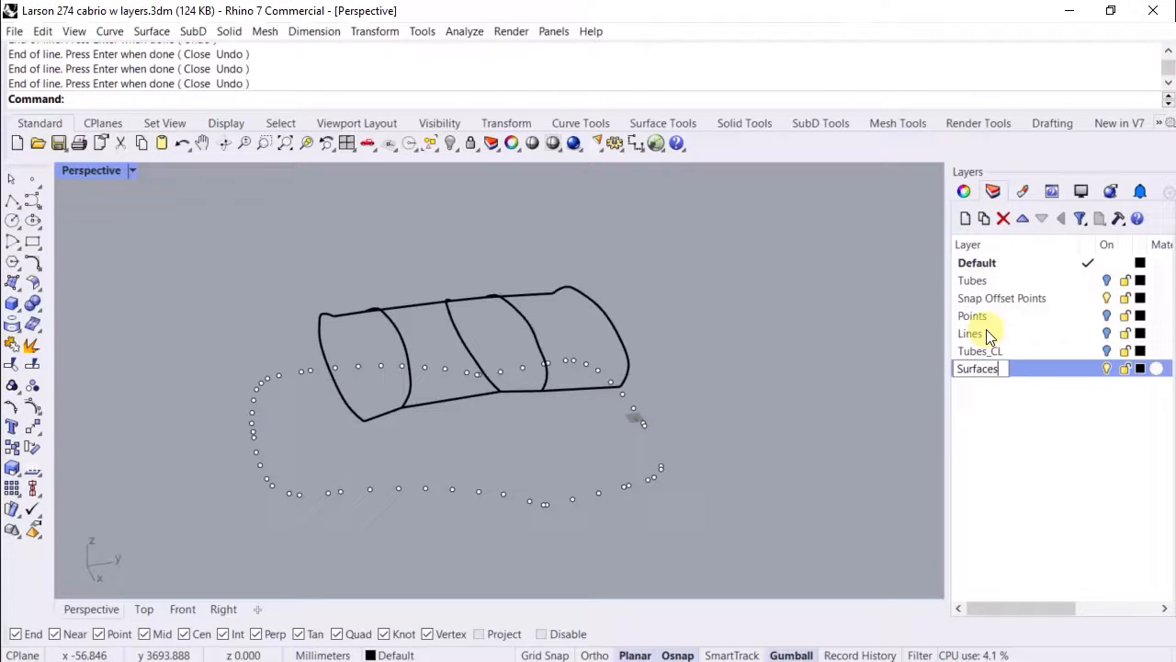
click(1032, 397)
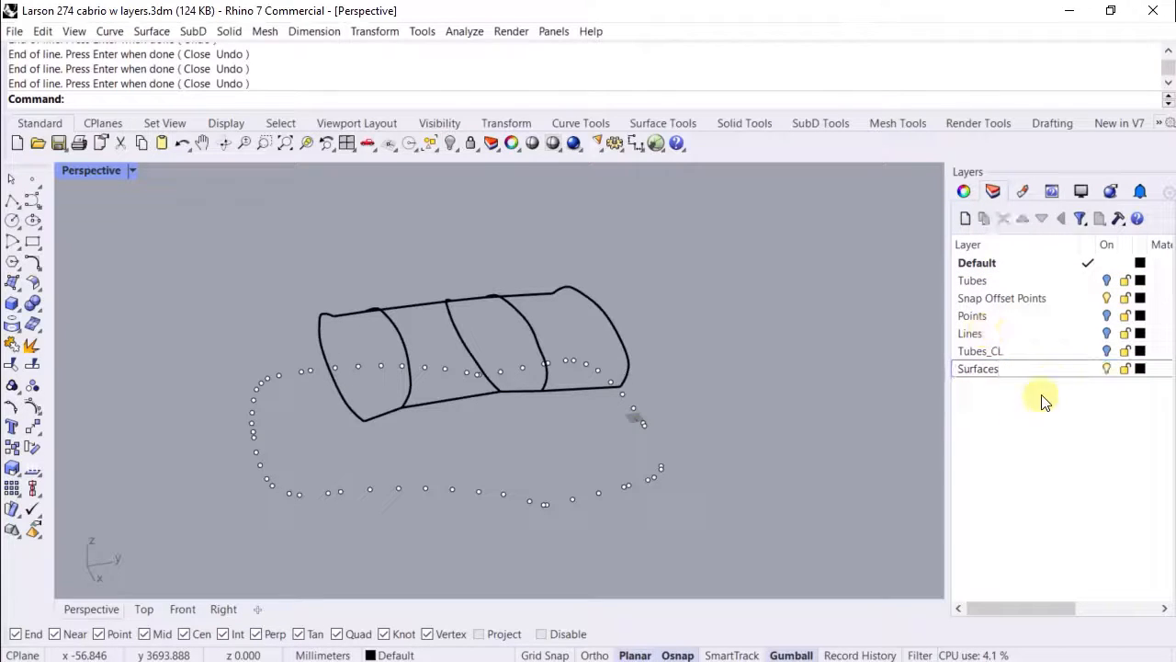
click(1090, 369)
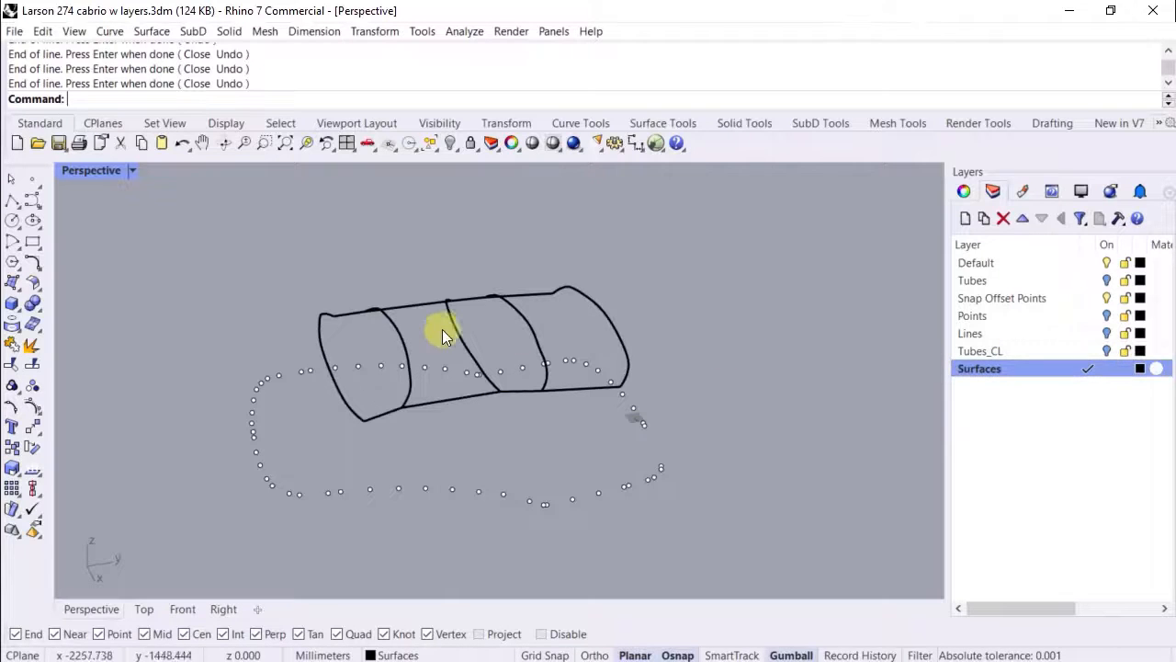
- Sweep a two-rail surface between the outermost tube curve at the left end and its neighbour, using their connecting edge lines as cross sections
right_drag(429, 420, 404, 343)
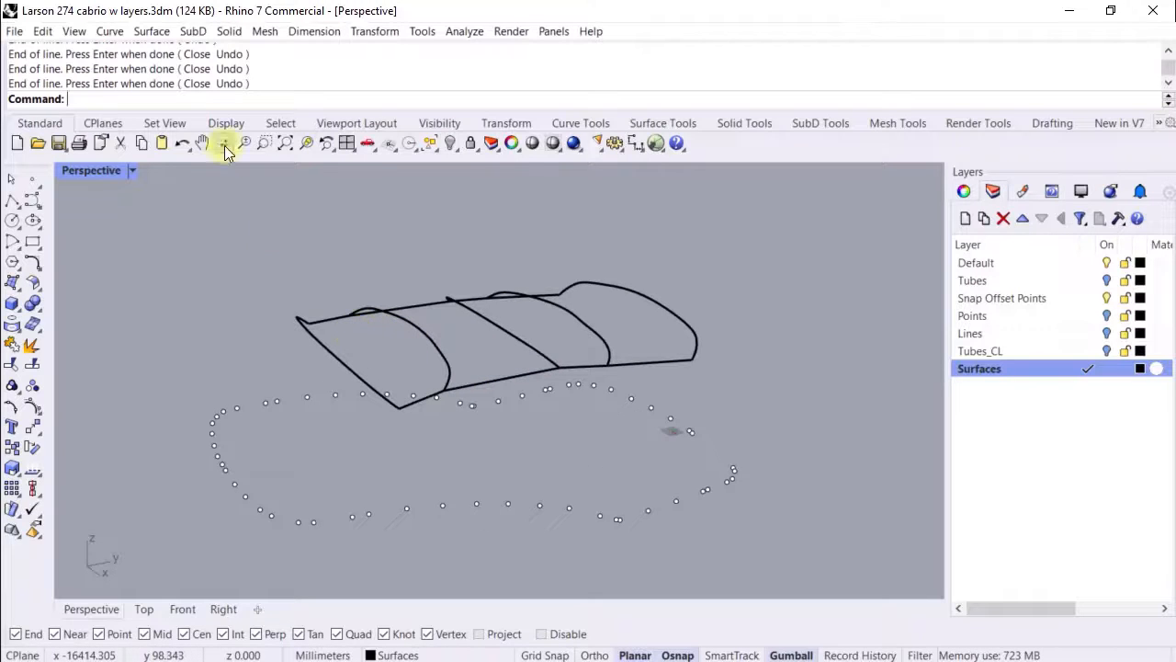
text(sw)
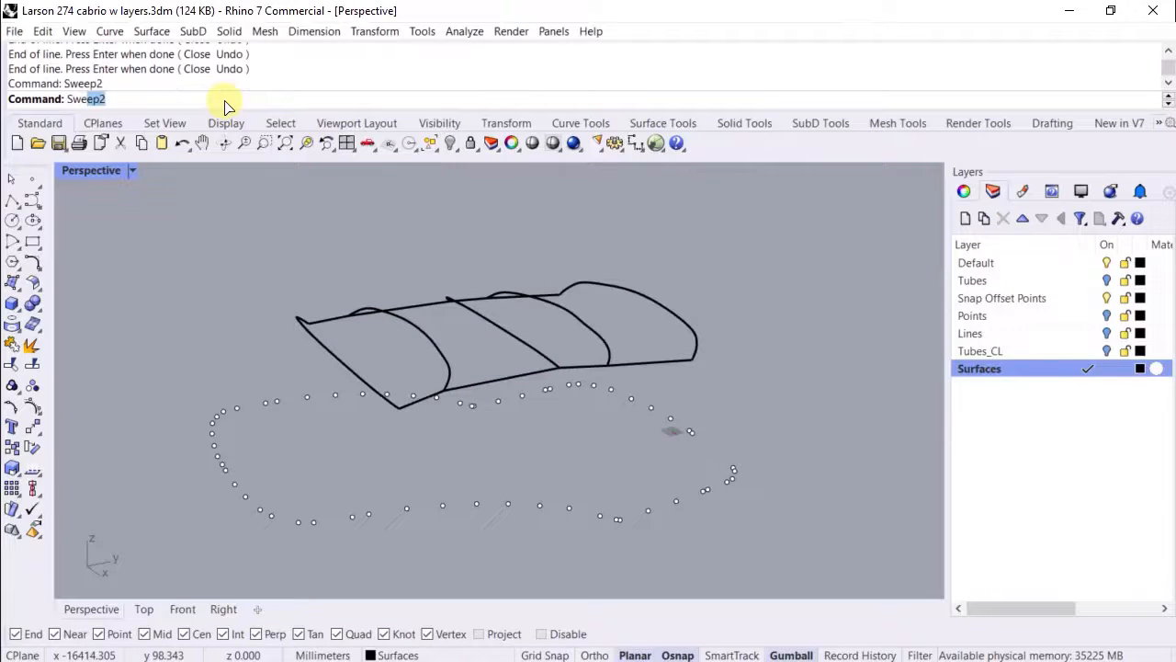
key(Return)
right_drag(355, 350, 376, 318)
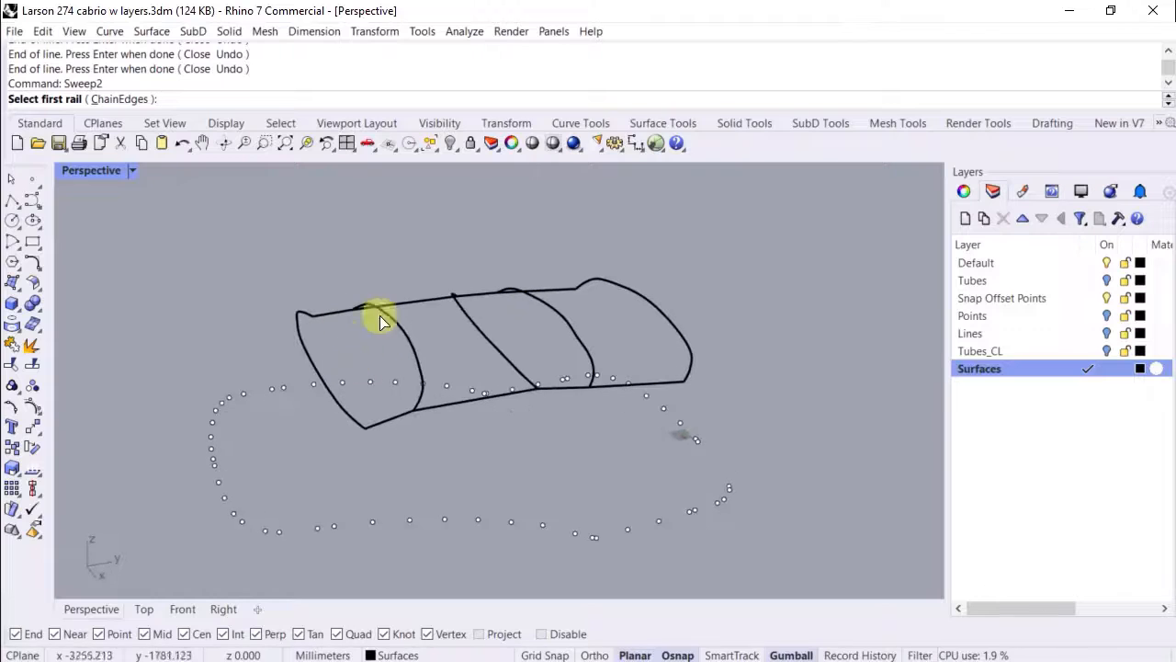
click(306, 351)
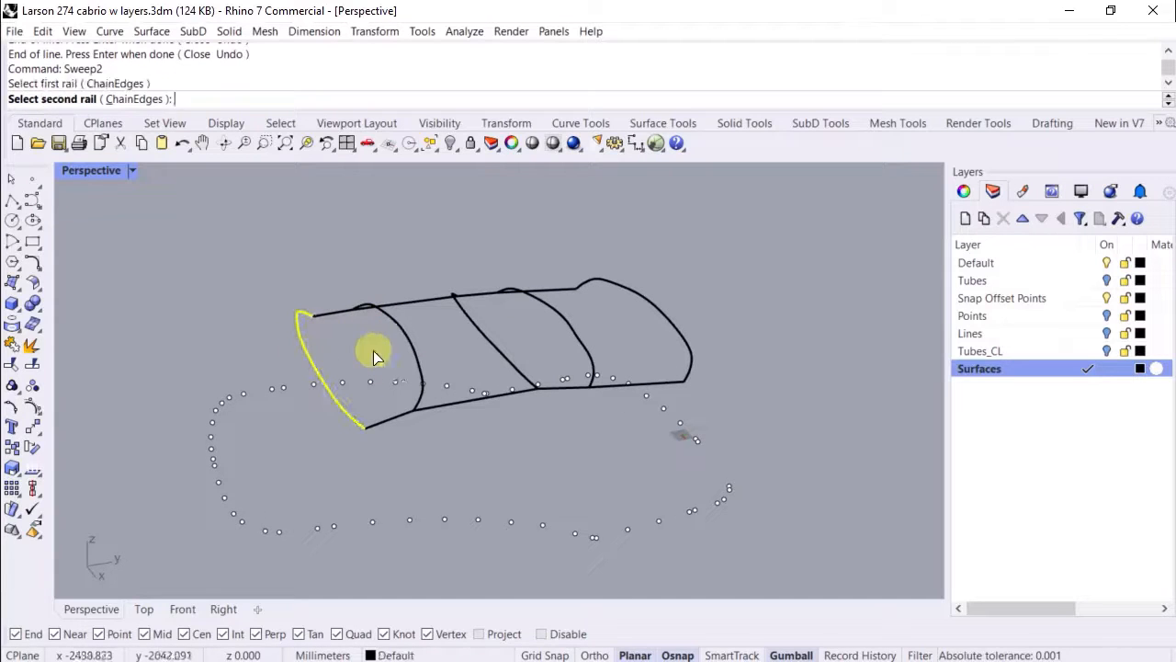
click(397, 331)
right_drag(353, 324, 345, 325)
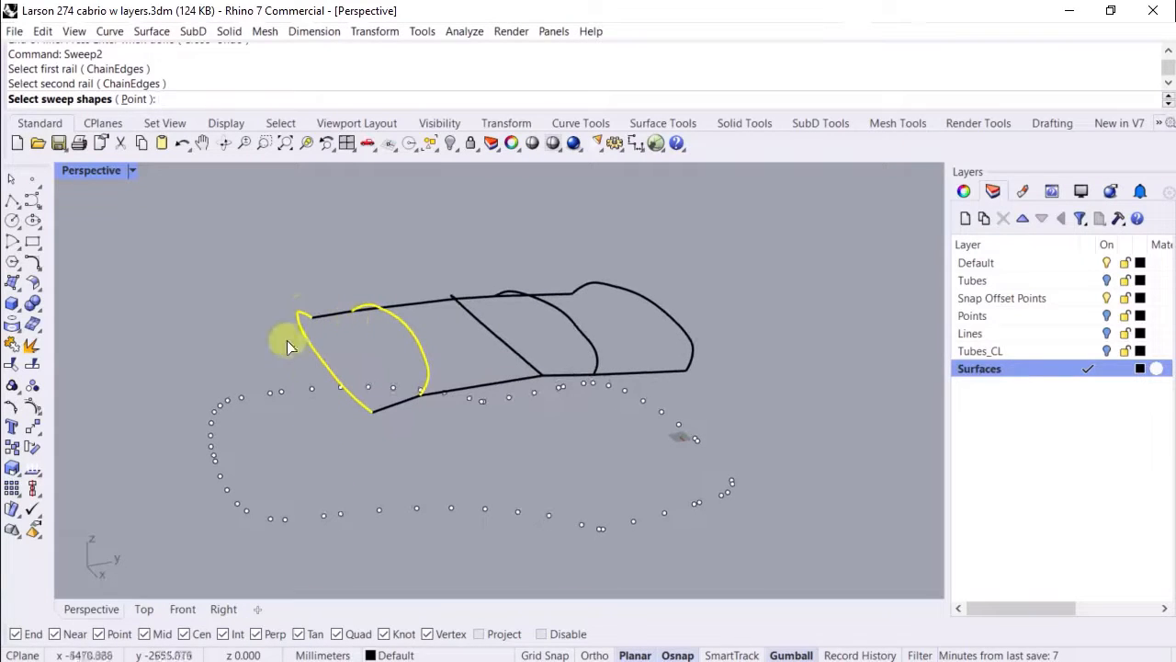
click(337, 315)
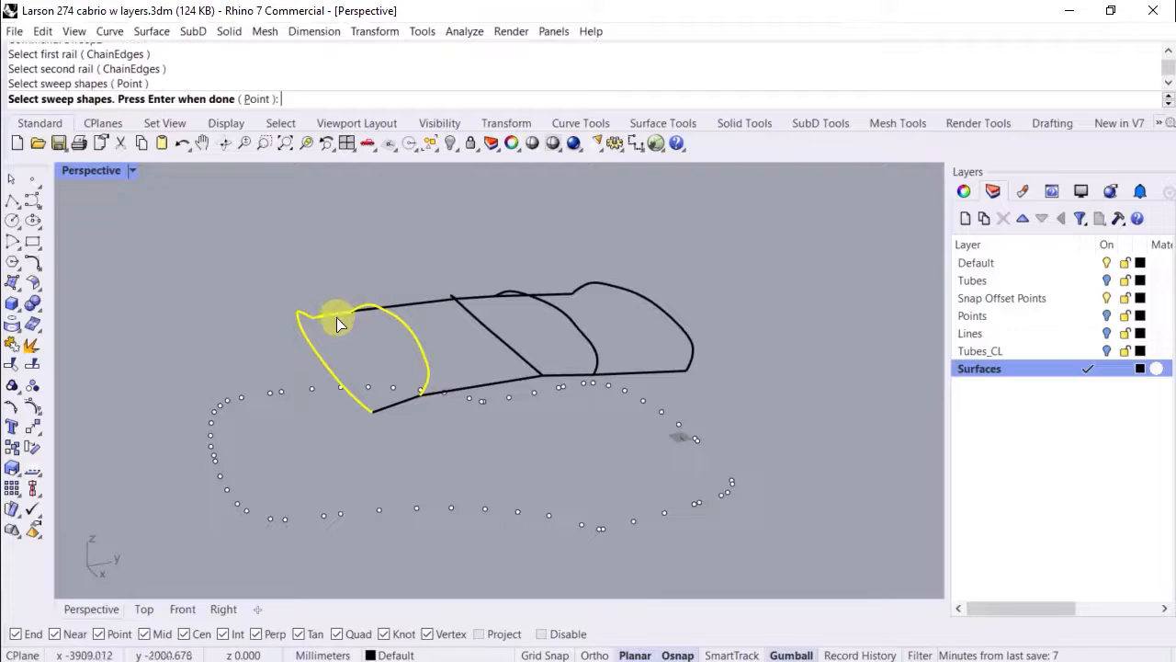
right_click(278, 365)
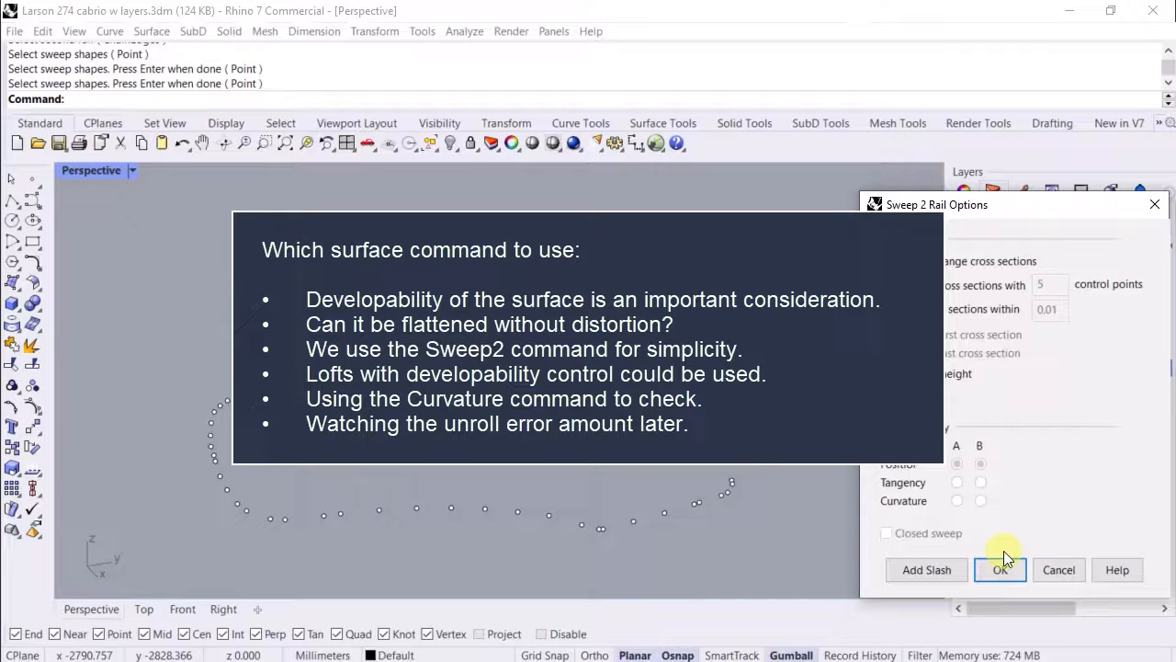
click(1002, 567)
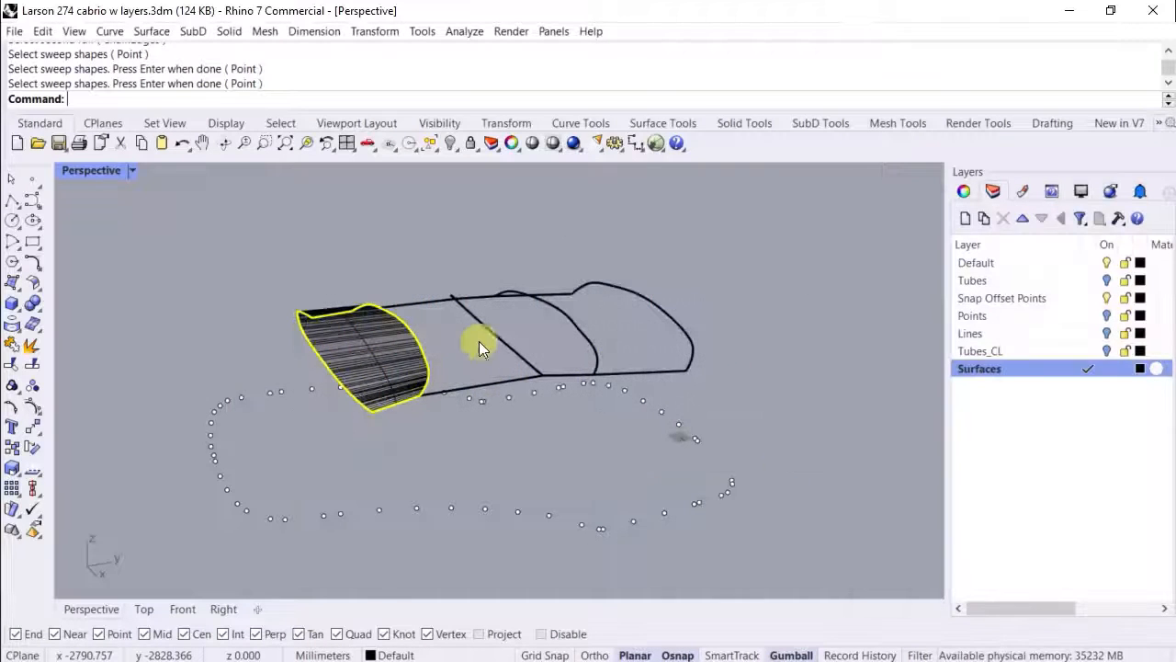
- Sweep a two-rail surface between the second and third tube curves, using the two connecting edge lines as cross sections
click(479, 341)
right_drag(478, 341, 439, 340)
right_click(239, 104)
click(283, 232)
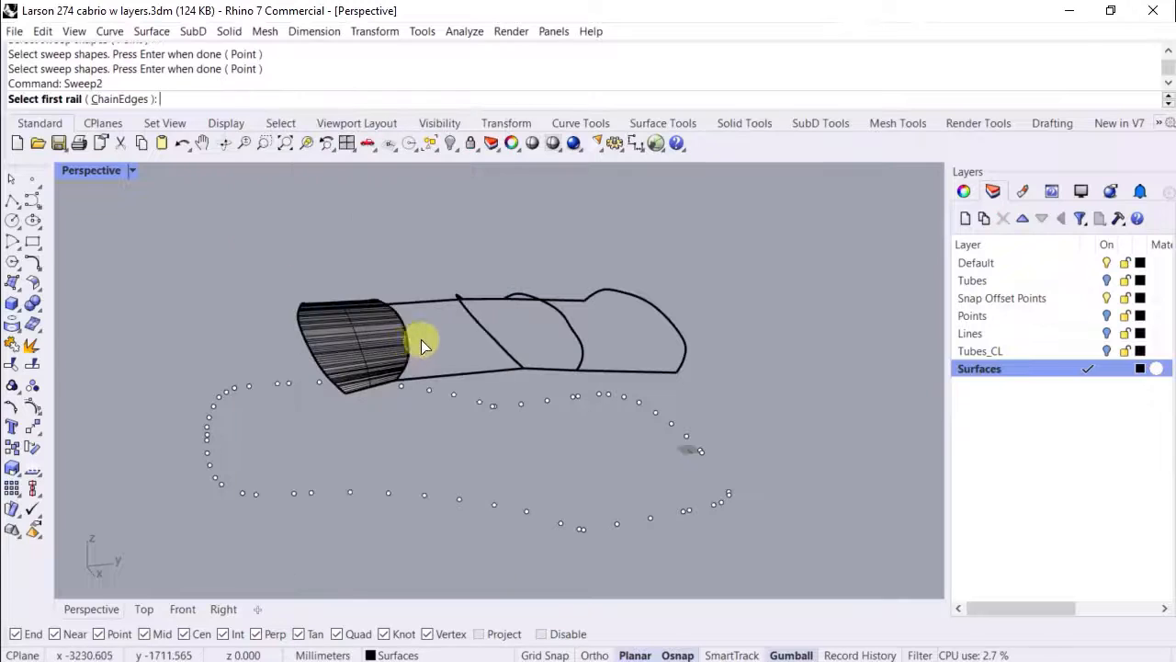
click(408, 343)
click(483, 325)
click(438, 301)
click(449, 374)
right_click(449, 374)
click(1000, 568)
- Create the third panel with Sweep2, using the third and fourth tube curves as rails and their connecting edge lines as cross sections
right_drag(496, 292, 482, 313)
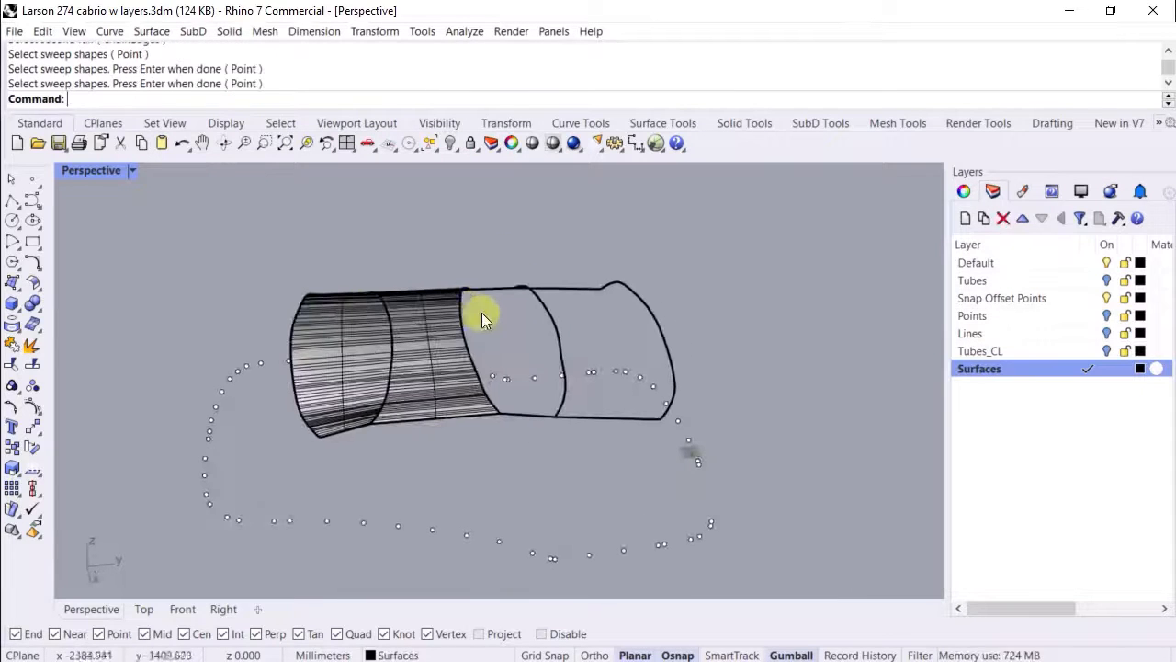
right_click(482, 312)
click(467, 329)
click(551, 320)
click(494, 289)
click(514, 415)
right_click(515, 415)
click(1001, 568)
- Create the last panel with Sweep2 between the fourth and fifth tube curves, keeping the cross sections unchanged
right_click(309, 103)
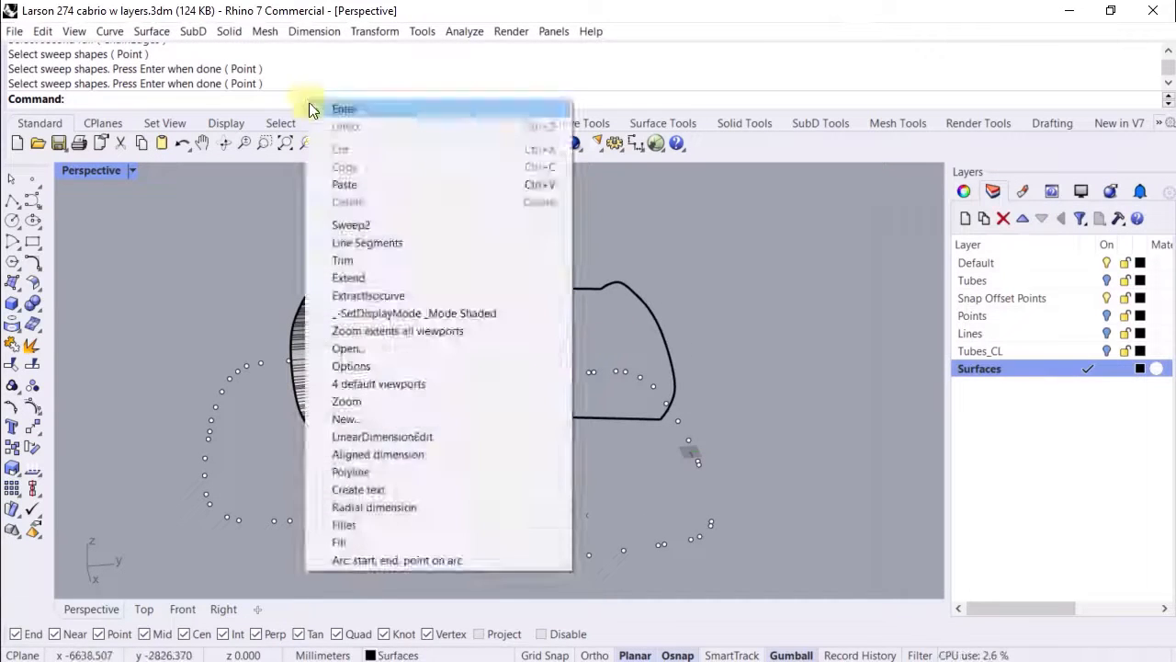
click(351, 225)
click(559, 327)
click(602, 370)
click(659, 325)
click(571, 289)
click(597, 417)
right_click(587, 350)
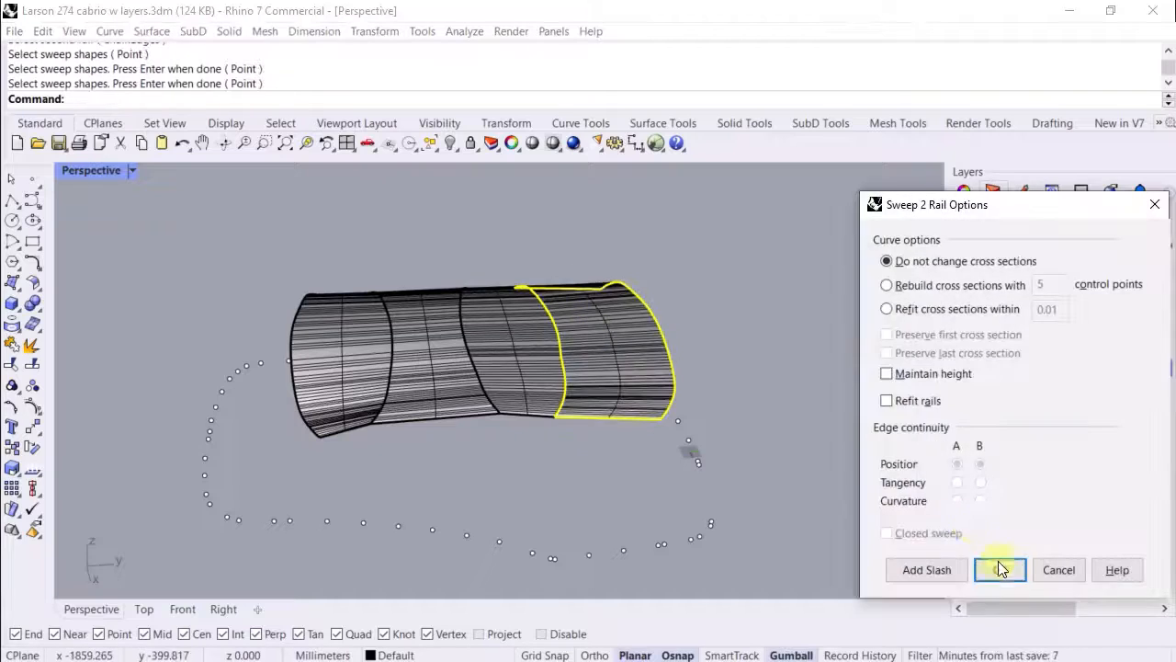
click(1000, 569)
- Delete the swept surface of the first panel at the left end of the frame
right_drag(414, 337, 337, 380)
click(333, 380)
right_click(333, 380)
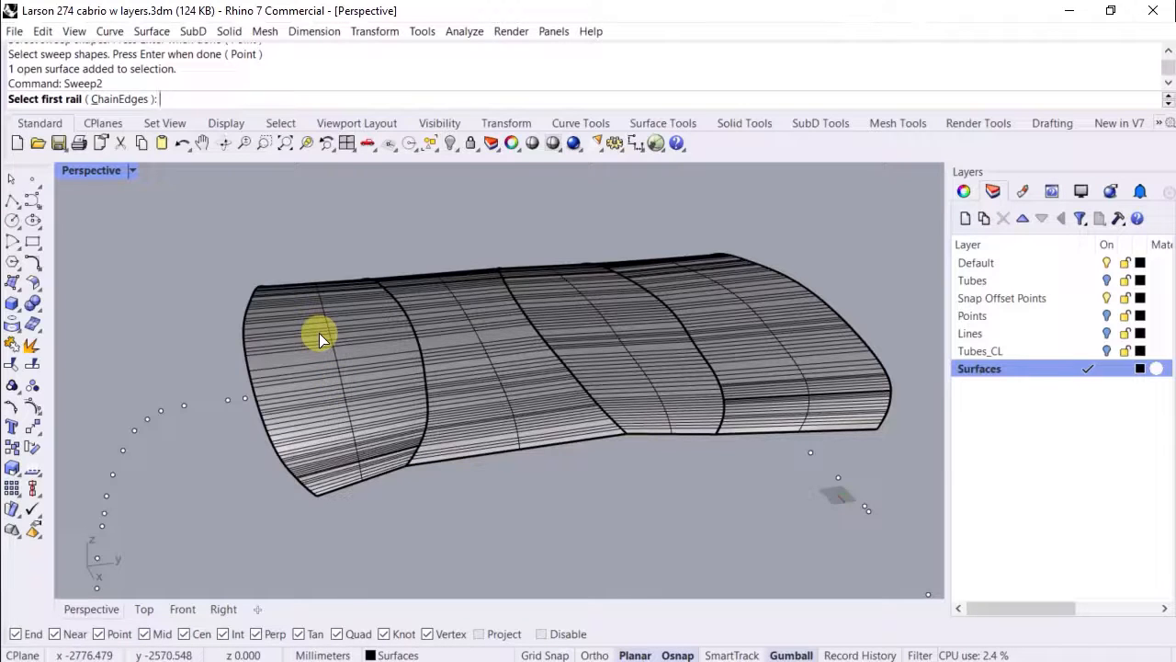
key(Escape)
click(331, 363)
key(Delete)
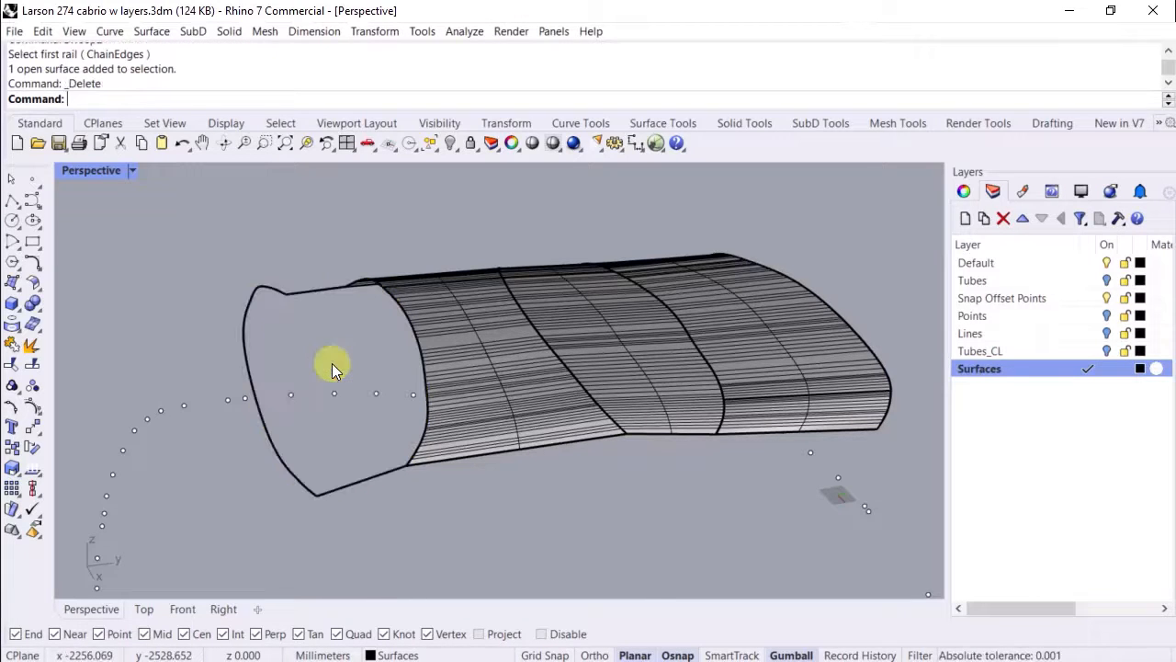
- Turn off the Knot snap and draw a line across the open end panel, joining the two tube curves just above their lower ends
right_click(11, 205)
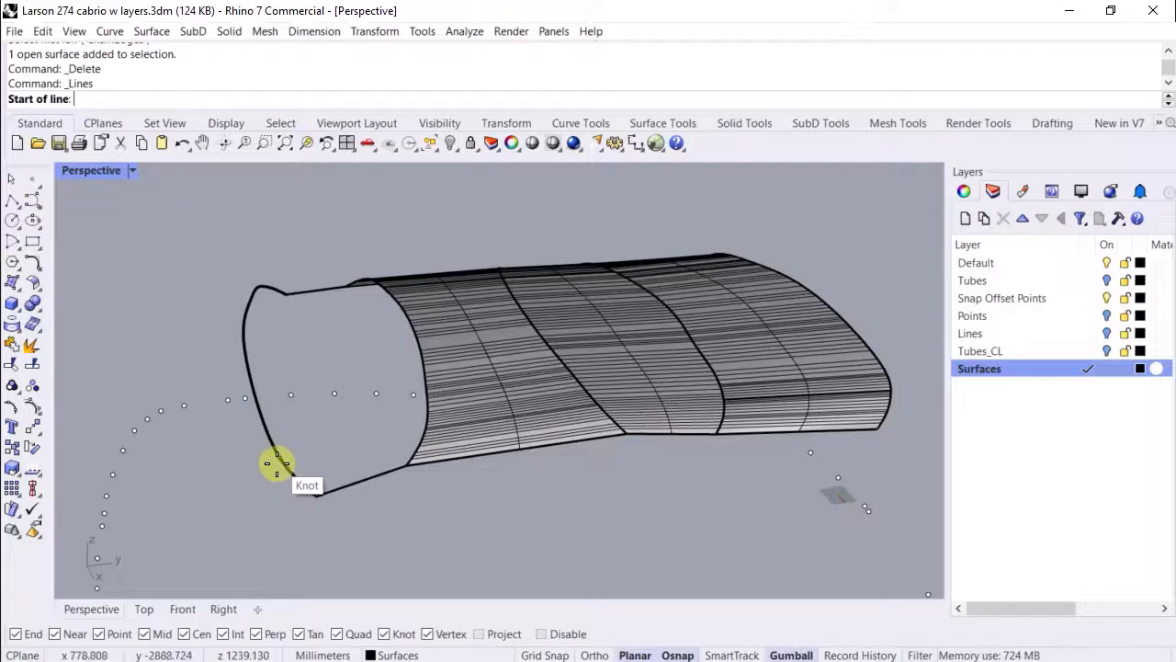
click(401, 634)
click(284, 454)
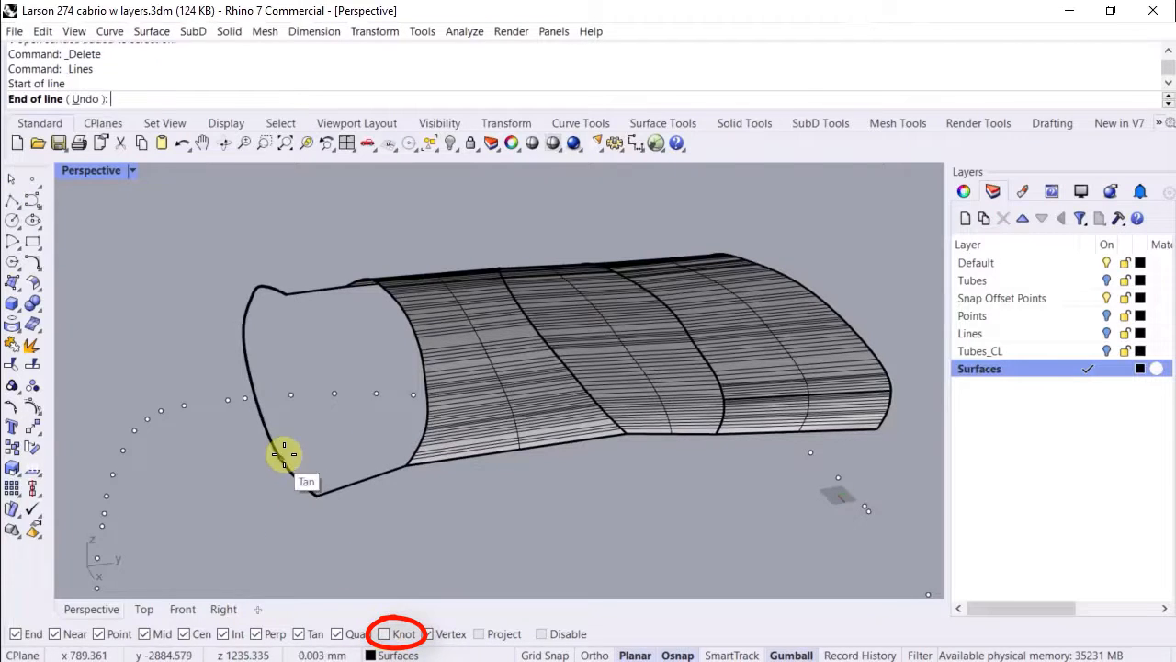
click(429, 420)
key(Return)
- Draw a matching line between the same two tube curves on the opposite side of the open end panel, just above its edge line
right_drag(341, 413, 538, 386)
key(Return)
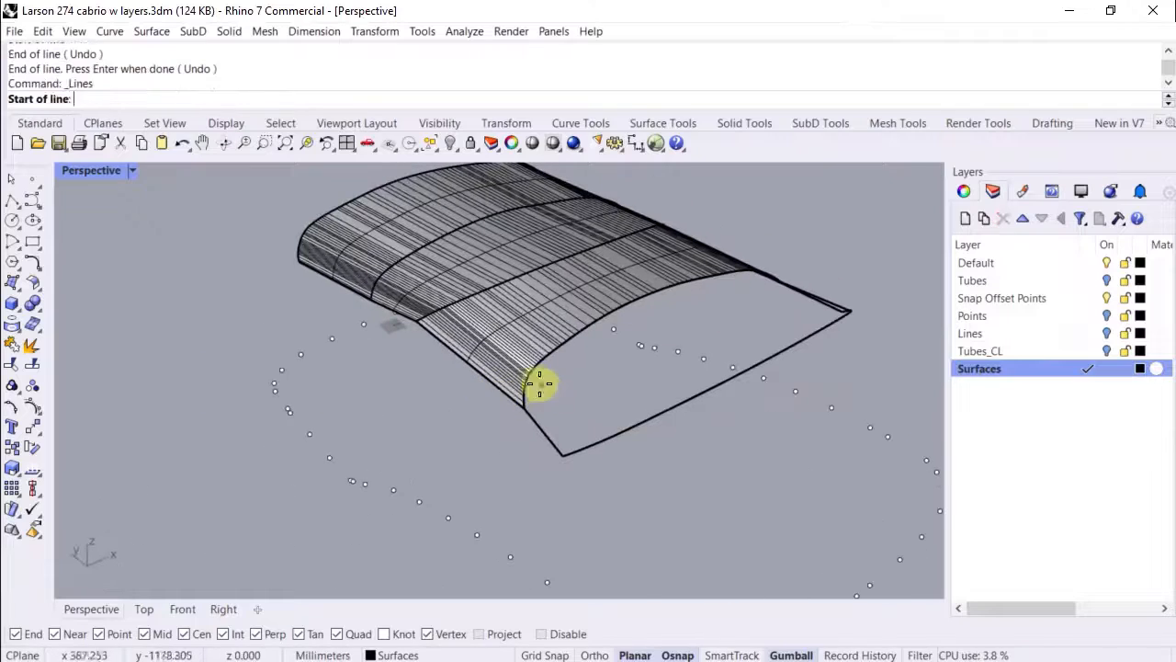
click(532, 372)
click(598, 443)
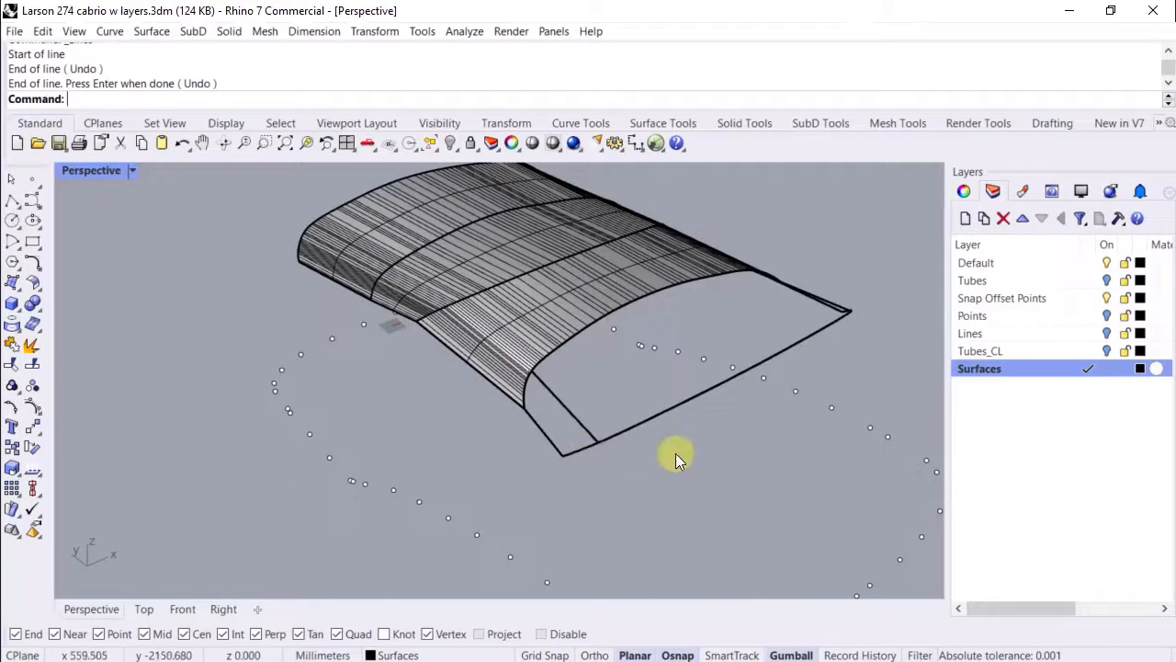
key(Return)
- Rebuild the open end panel with Sweep2, using its two tube curves as rails and all four connecting lines as cross sections
right_drag(672, 456, 174, 86)
right_click(188, 99)
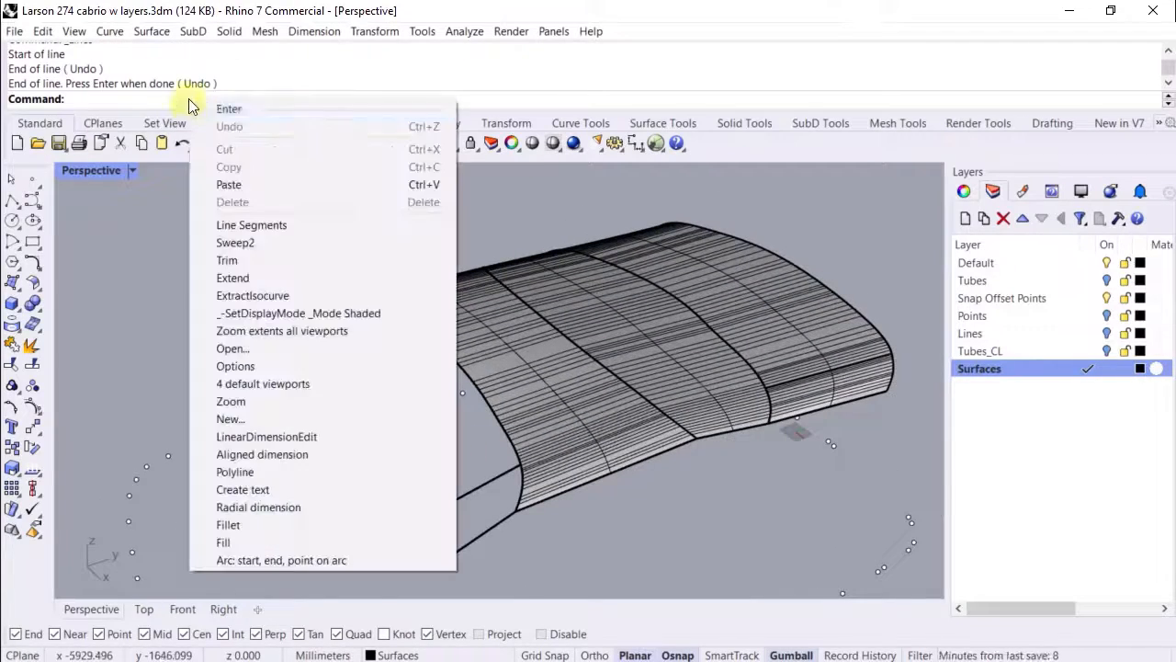
click(236, 242)
click(262, 349)
click(425, 340)
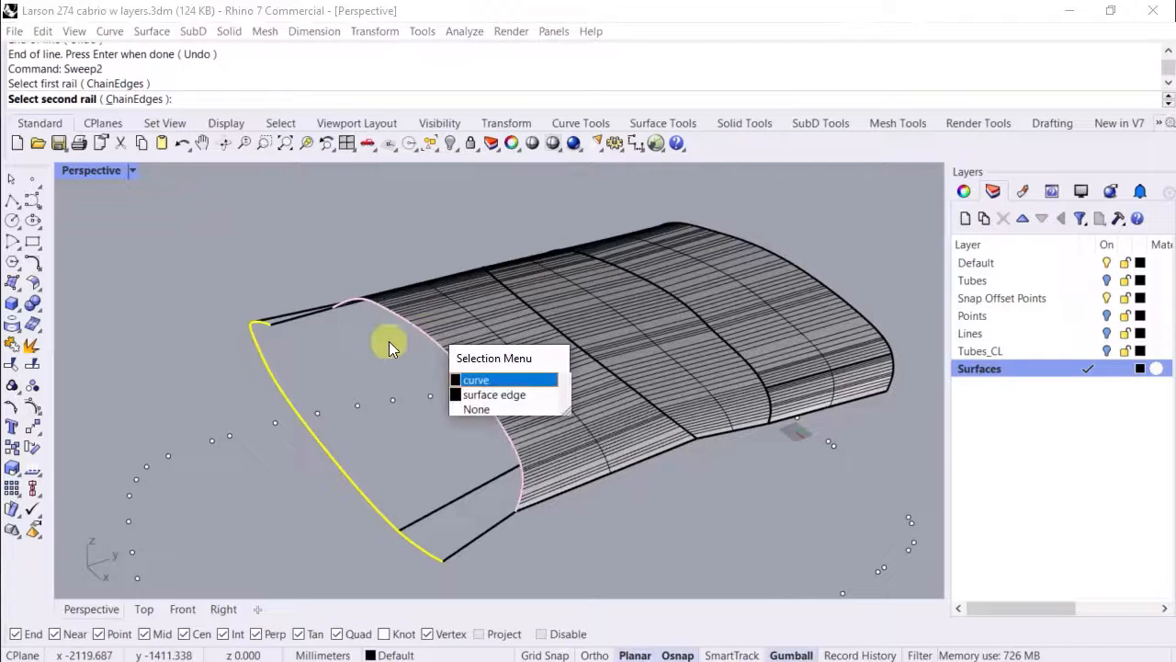
click(483, 378)
click(307, 326)
drag(492, 561, 449, 469)
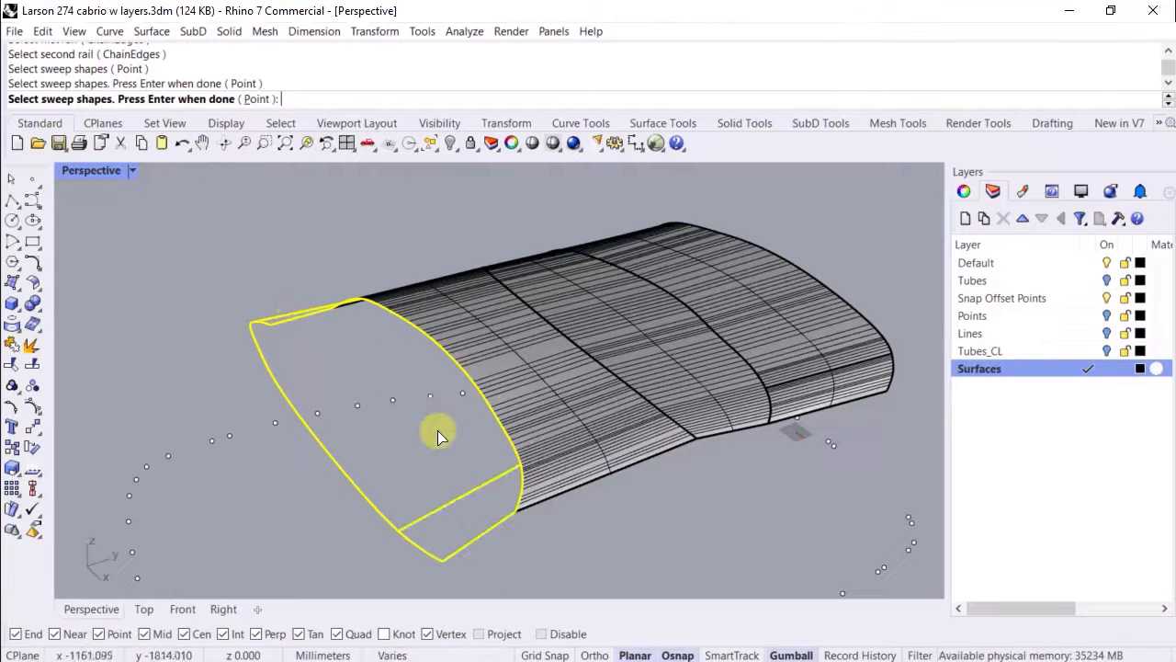
key(Return)
key(Return)
- Check the surface directions of the rebuilt end panel and of the panel next to it with the Dir command
right_drag(774, 496, 485, 316)
right_drag(415, 340, 353, 366)
scroll(223, 404, down, 6)
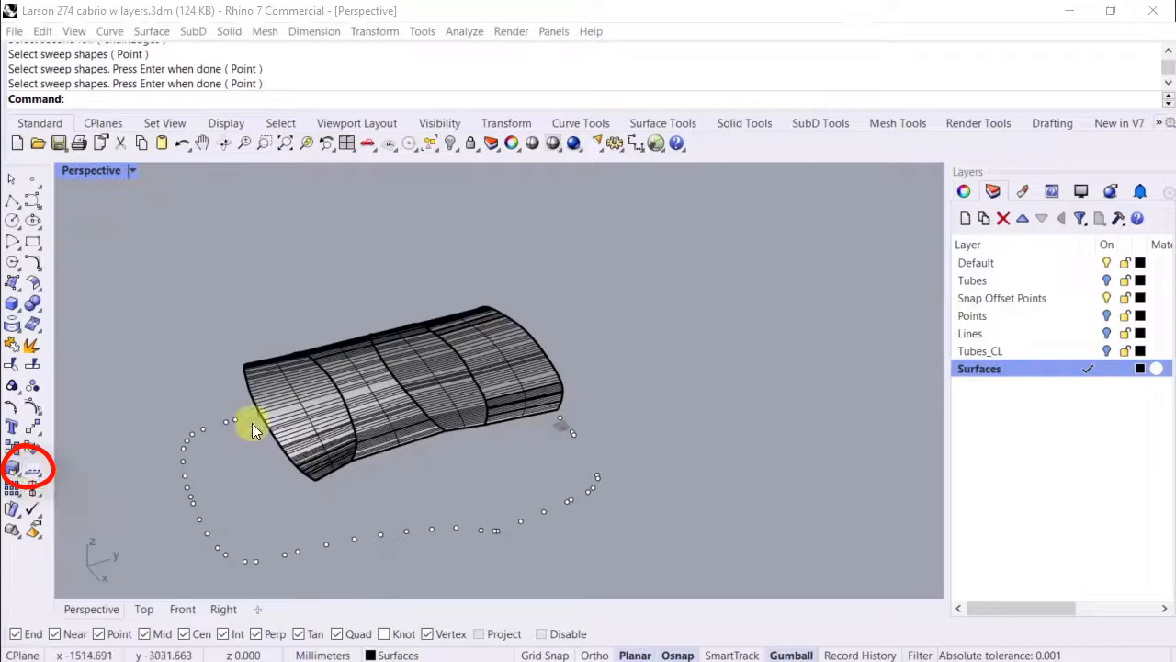
click(303, 408)
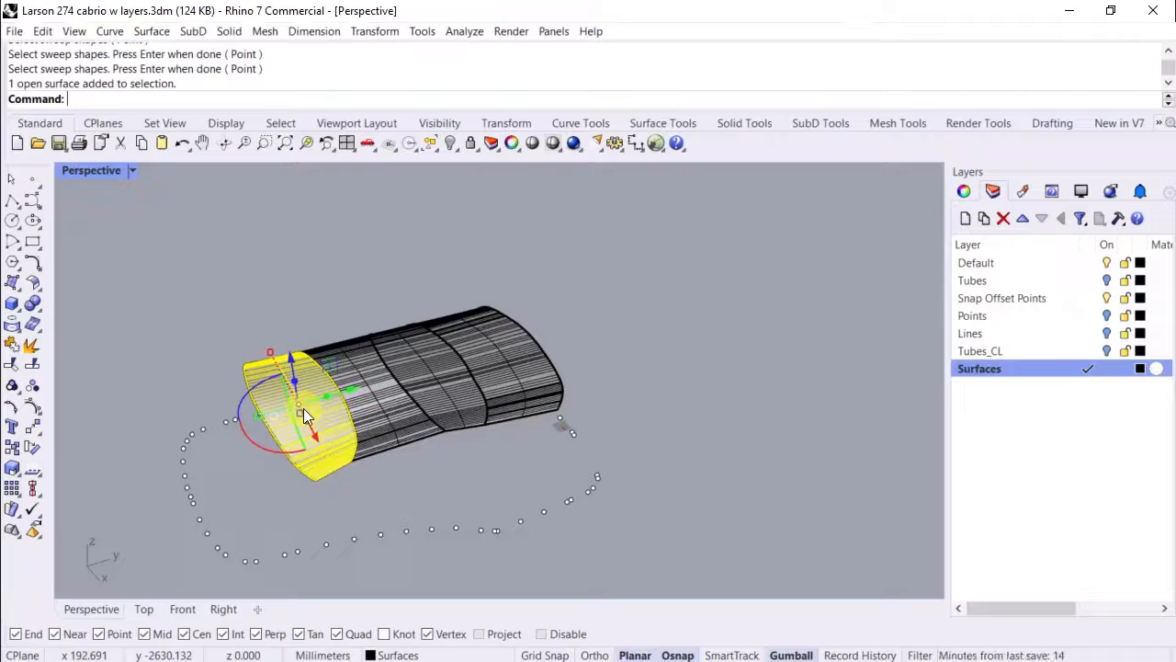
click(33, 468)
right_drag(241, 474, 266, 399)
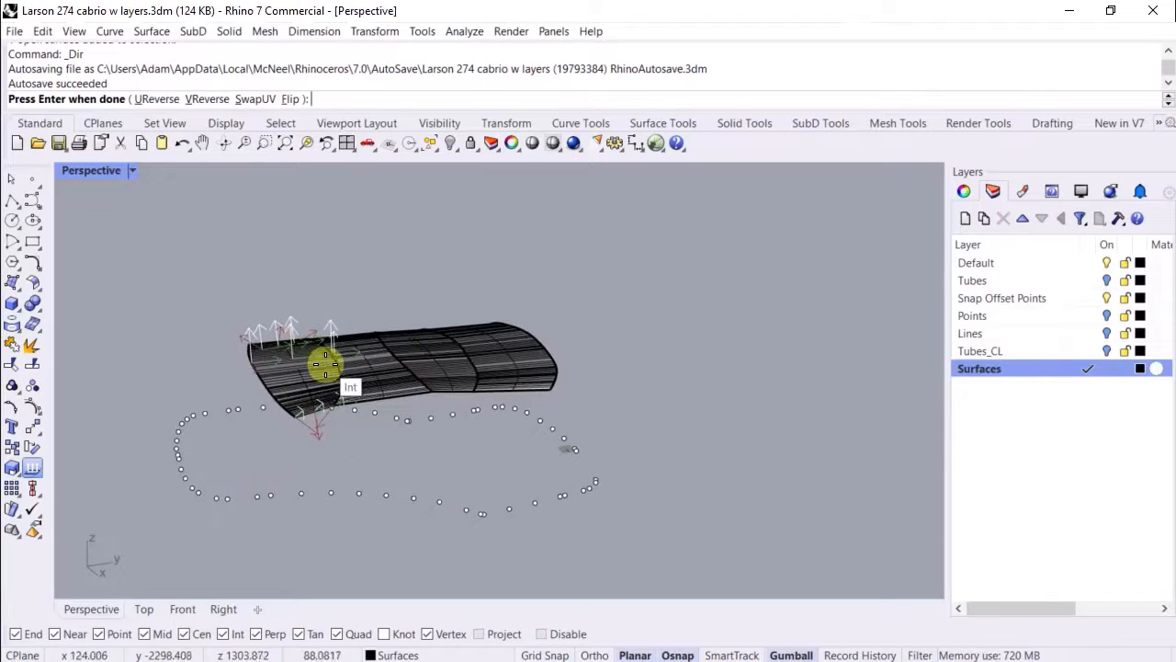
key(Return)
click(380, 379)
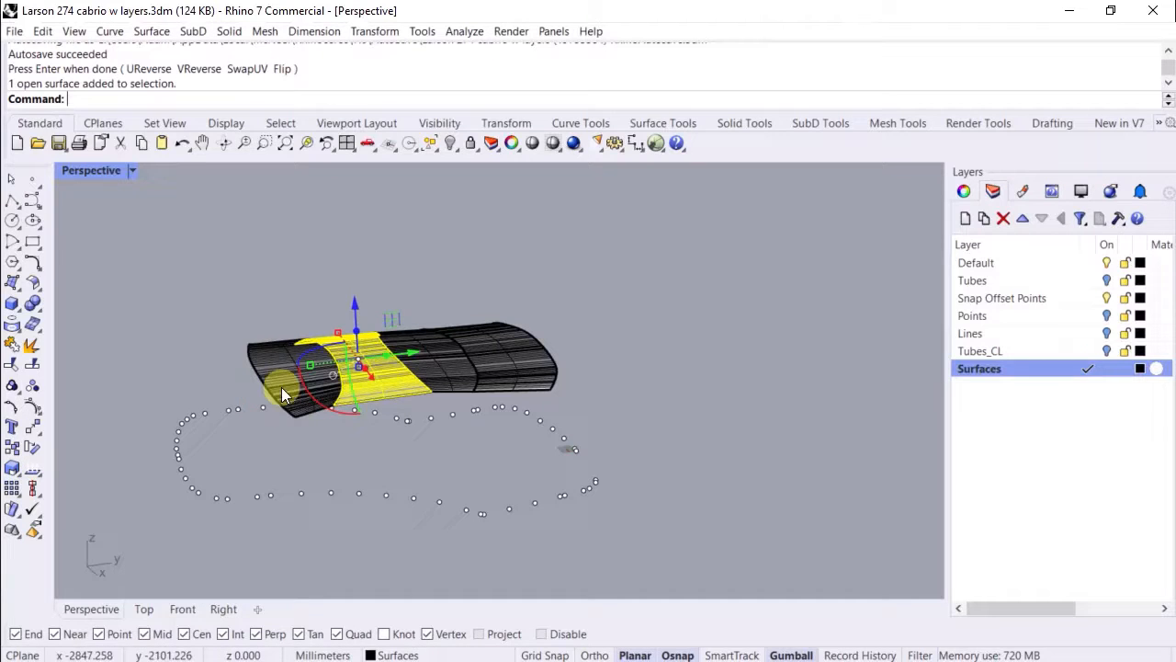
click(33, 469)
right_click(189, 417)
- Flip the normal direction of the fourth panel's surface, between the fourth and fifth tube curves
click(453, 379)
click(522, 371)
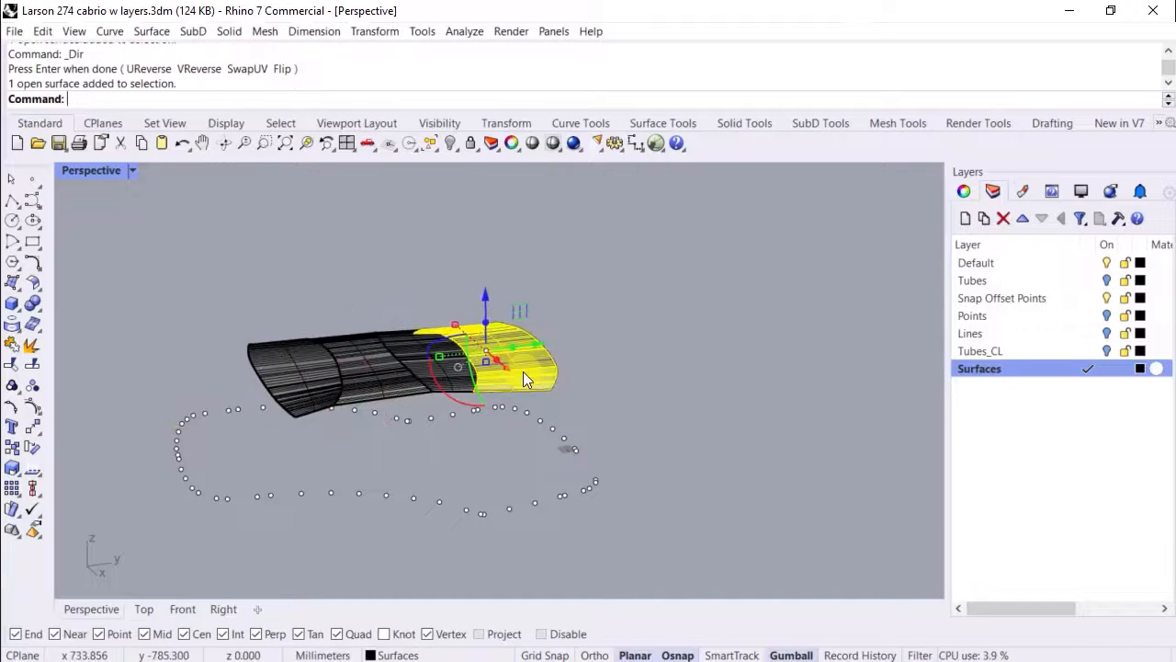
click(35, 465)
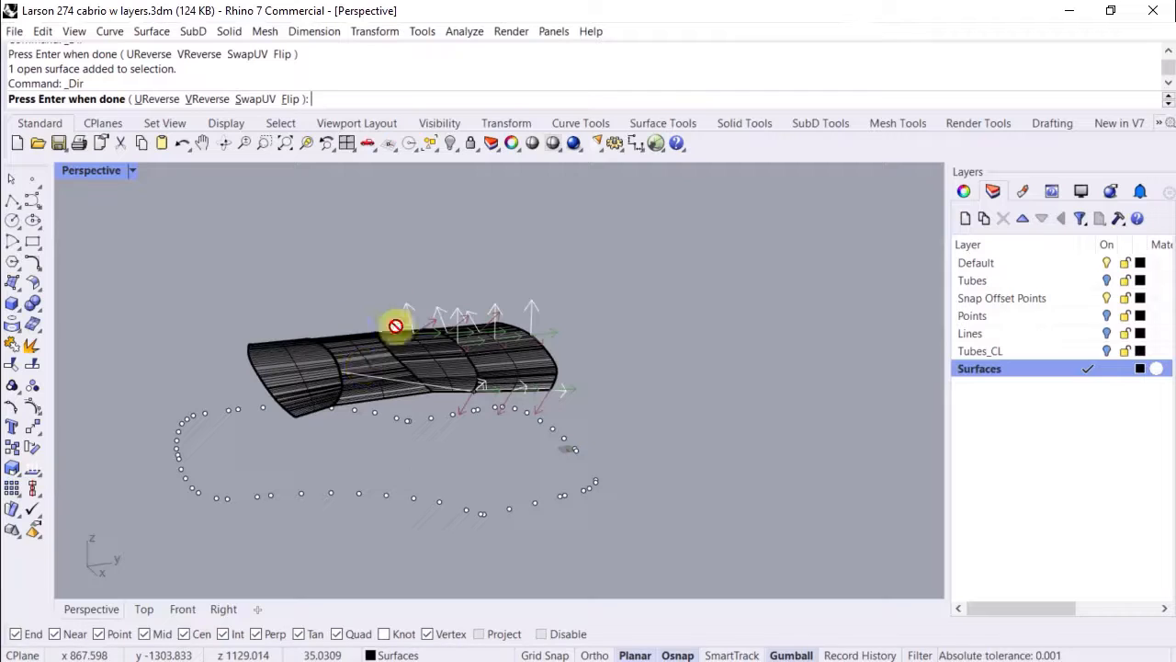
click(290, 101)
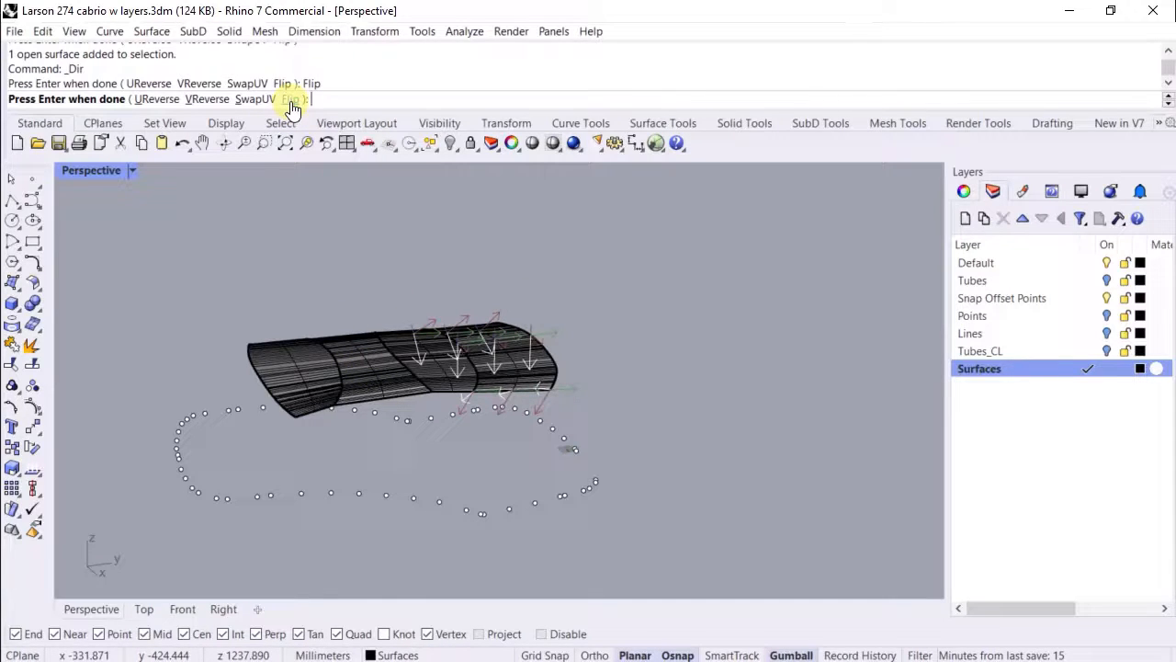
right_click(377, 295)
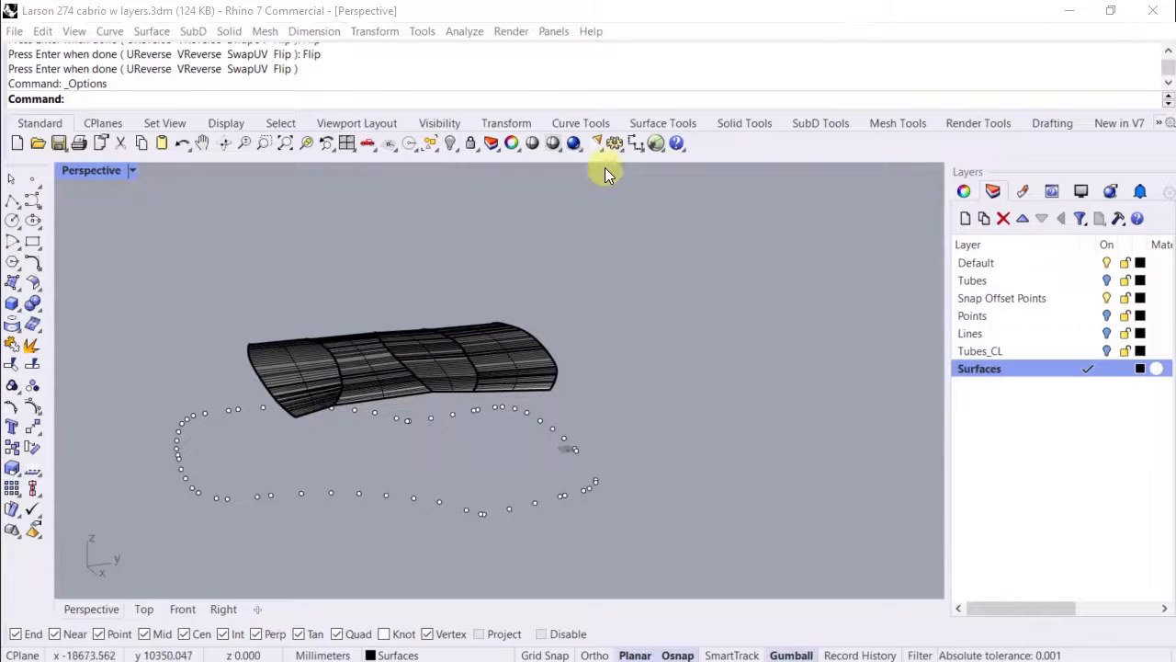
- In the Rhino options for the Shaded display mode, set the backface settings to Single color for all backfaces
click(613, 144)
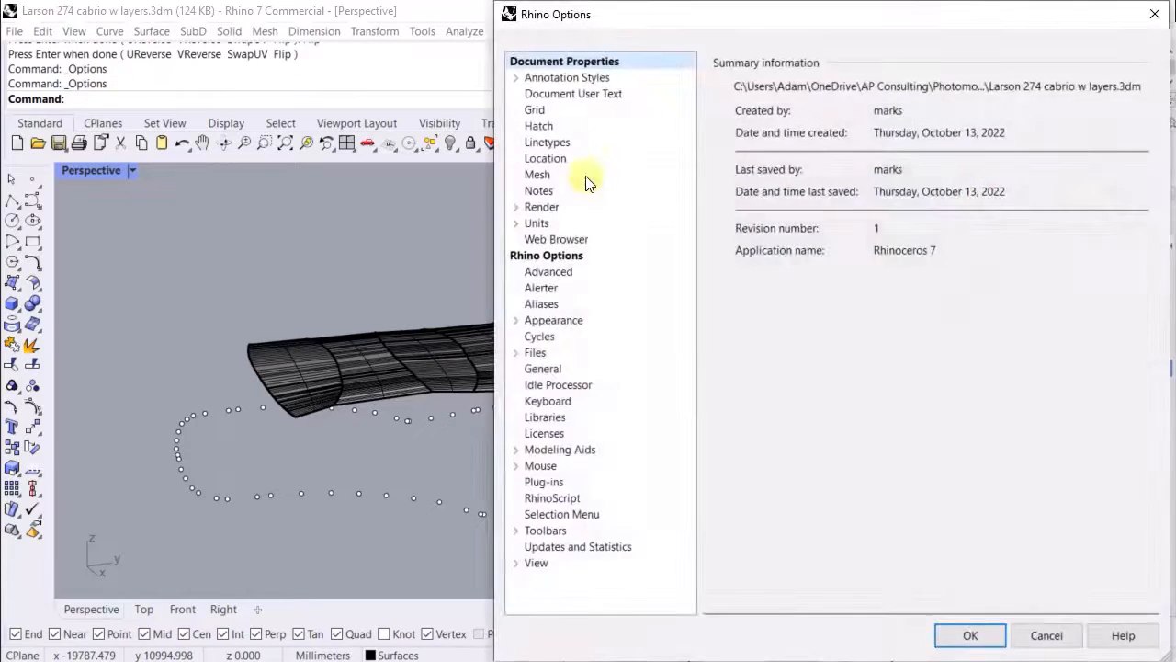
click(535, 564)
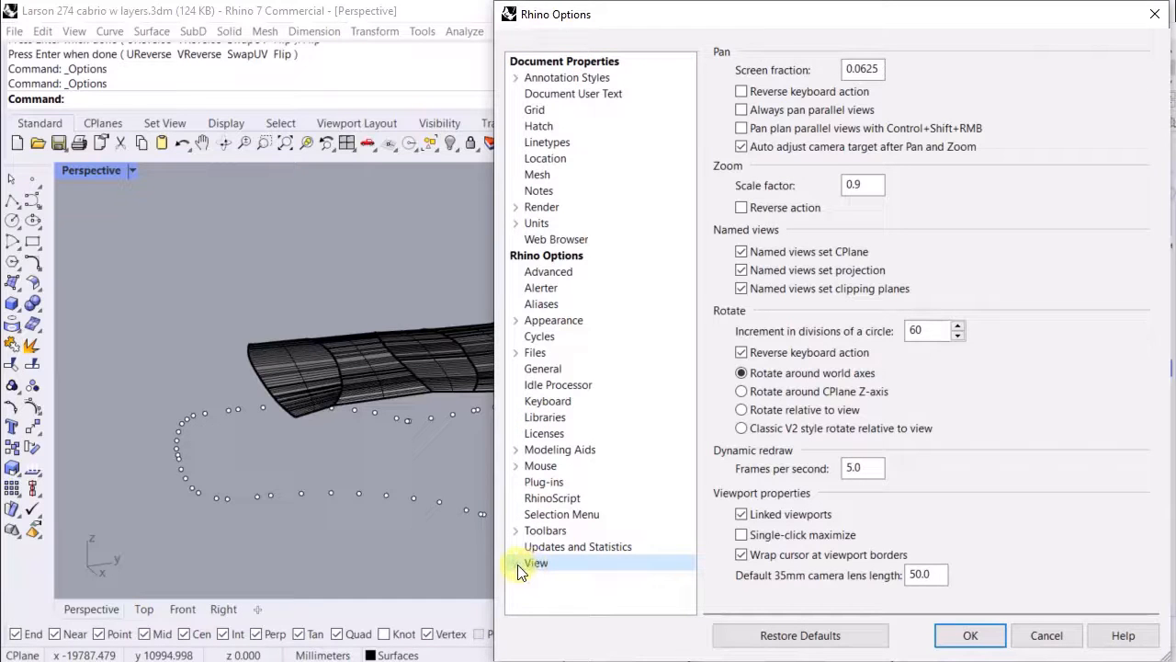
double_click(535, 565)
click(530, 580)
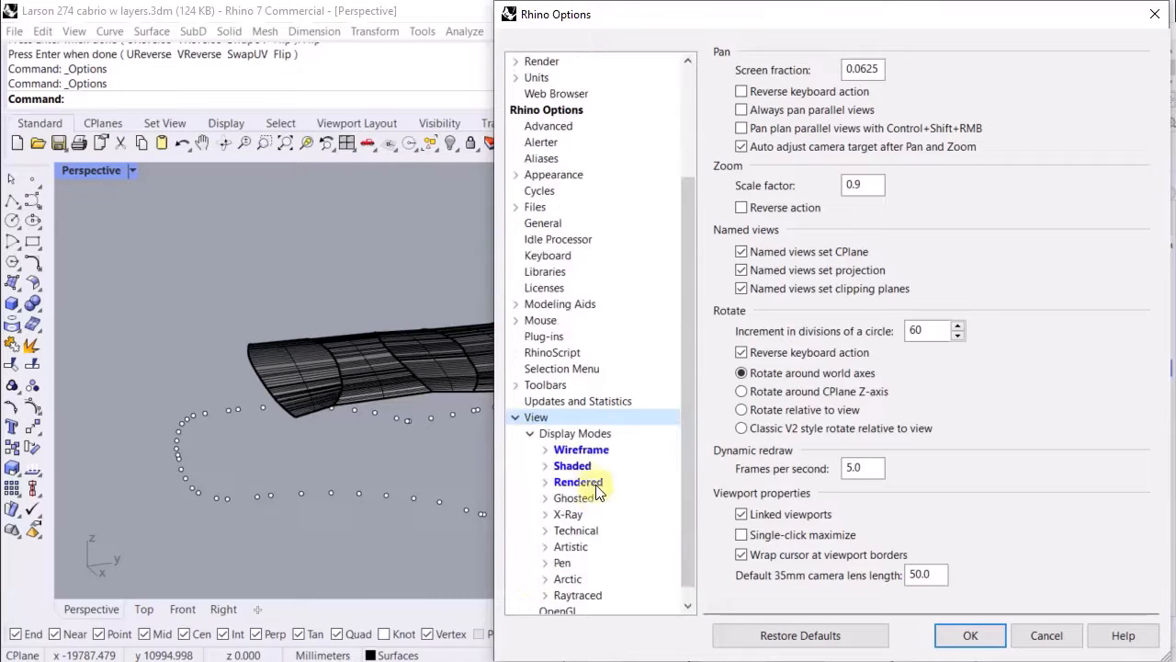
click(570, 468)
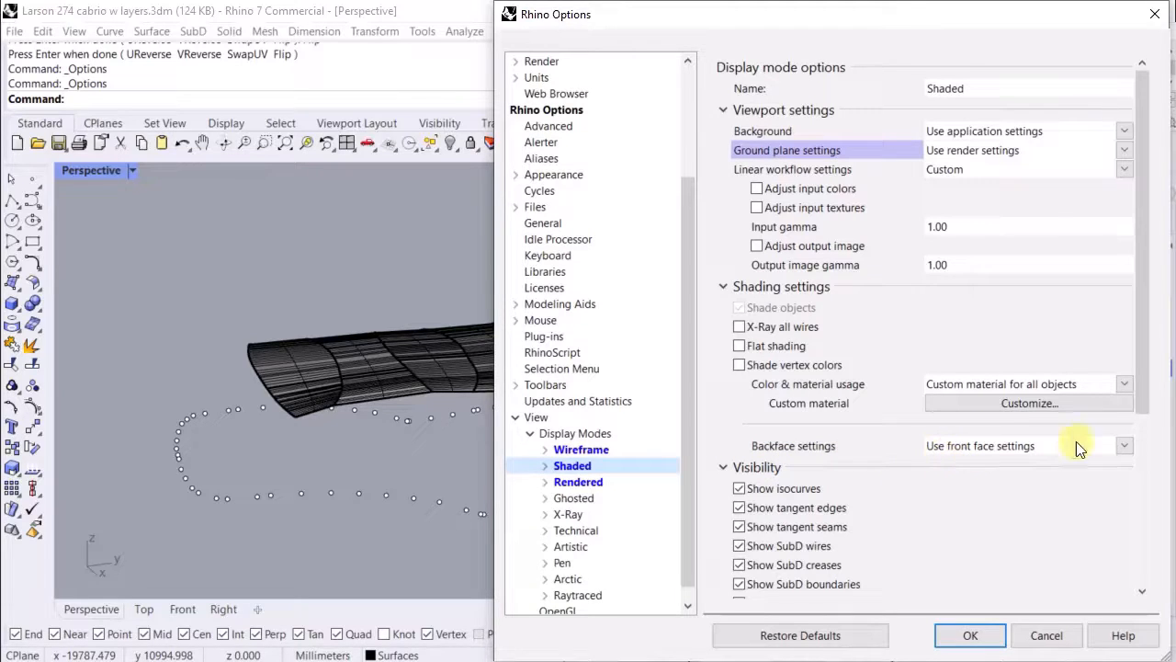
click(1124, 446)
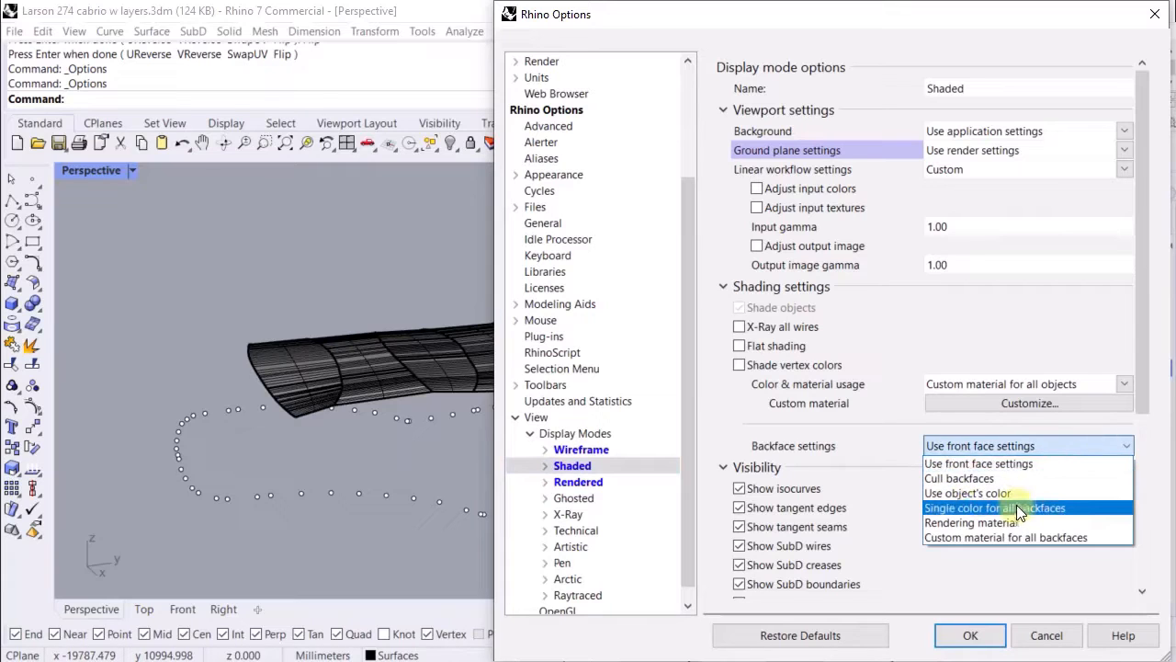
click(1018, 509)
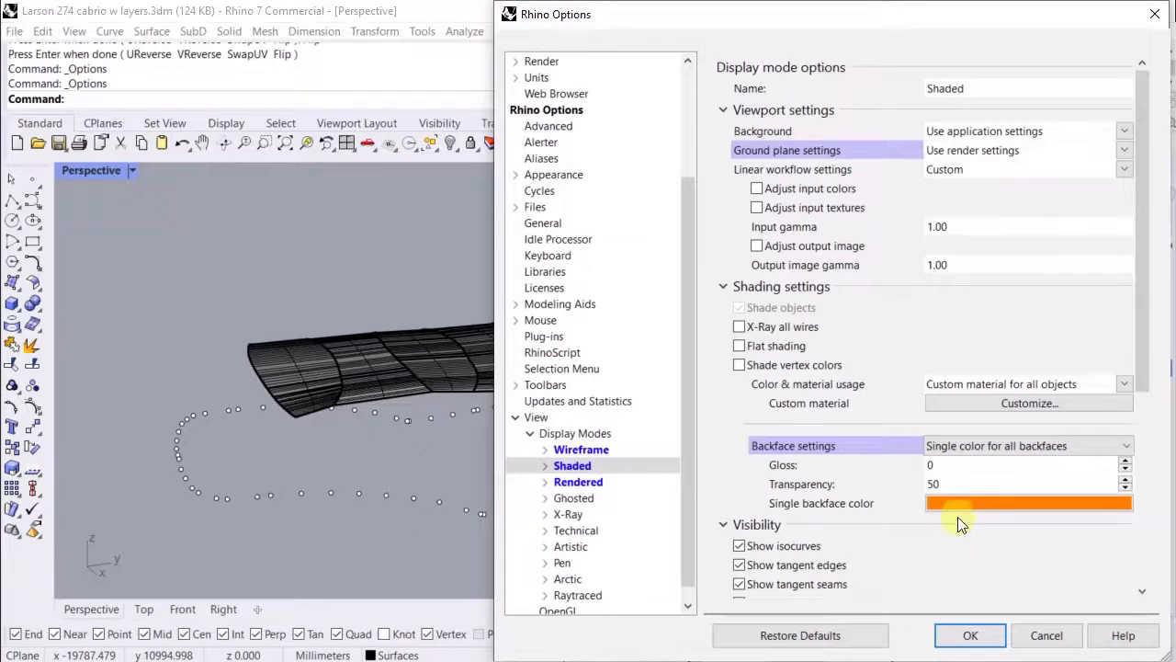
- Apply the Shaded display settings and inspect the canvas panels from both sides to distinguish their backfaces
click(970, 635)
mouse_move(306, 304)
right_down()
mouse_move(349, 304)
mouse_move(401, 273)
mouse_move(435, 211)
right_up()
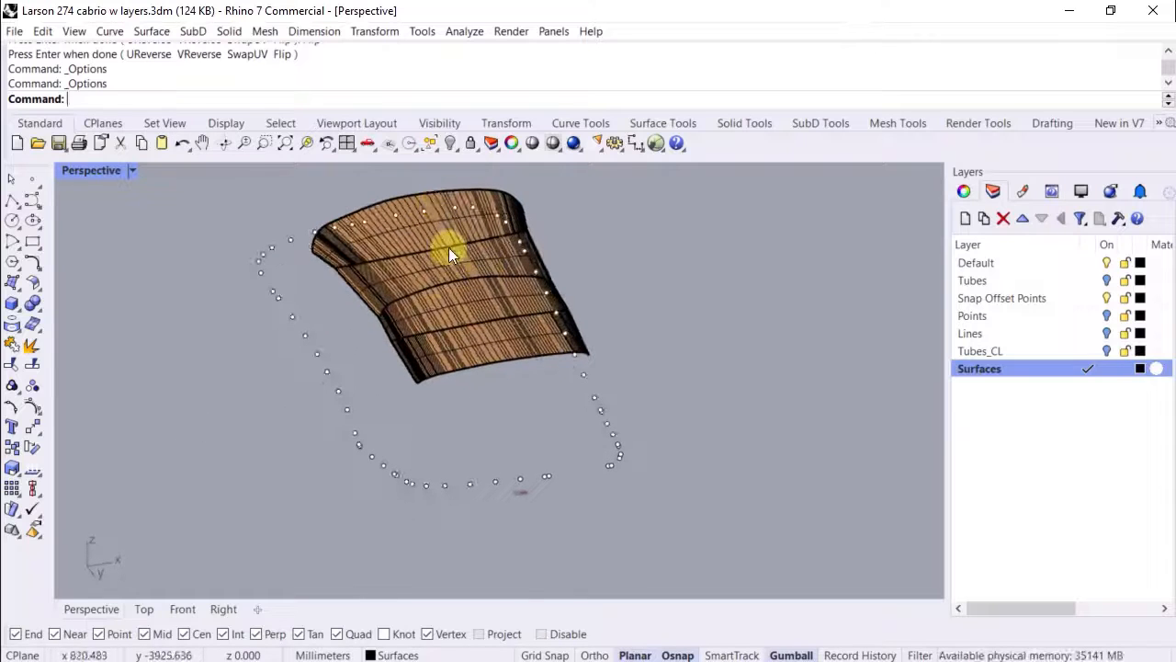
right_drag(478, 275, 333, 399)
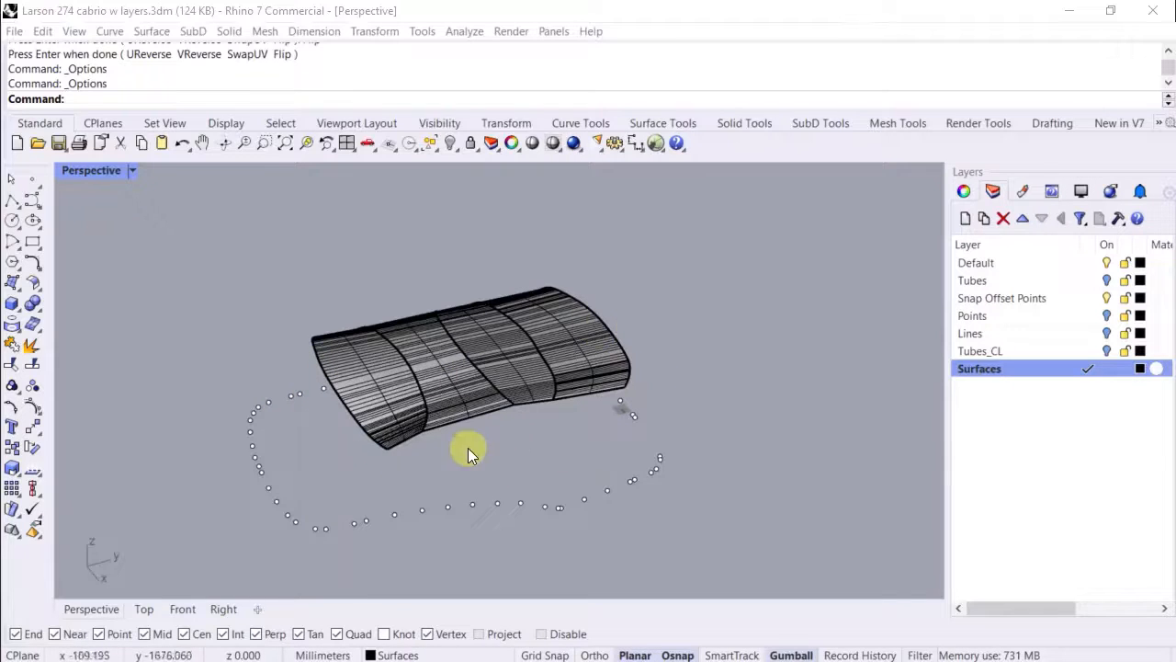
- Make the Default layer current and hide the Surfaces layer
click(1088, 263)
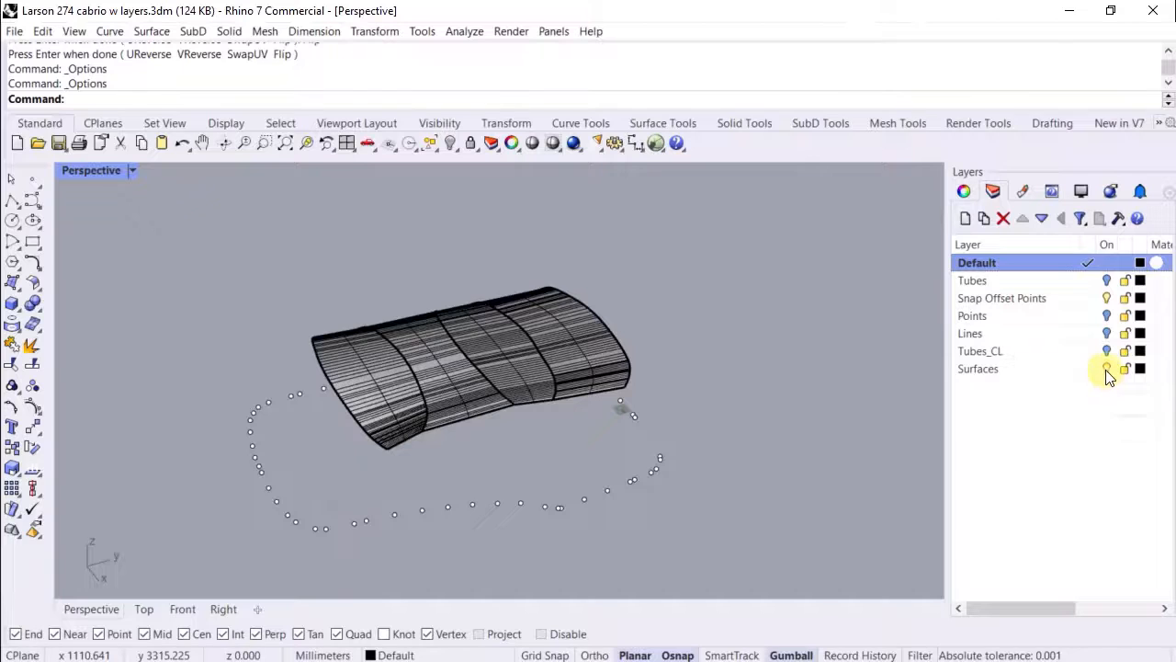
click(1108, 368)
right_drag(344, 475, 488, 480)
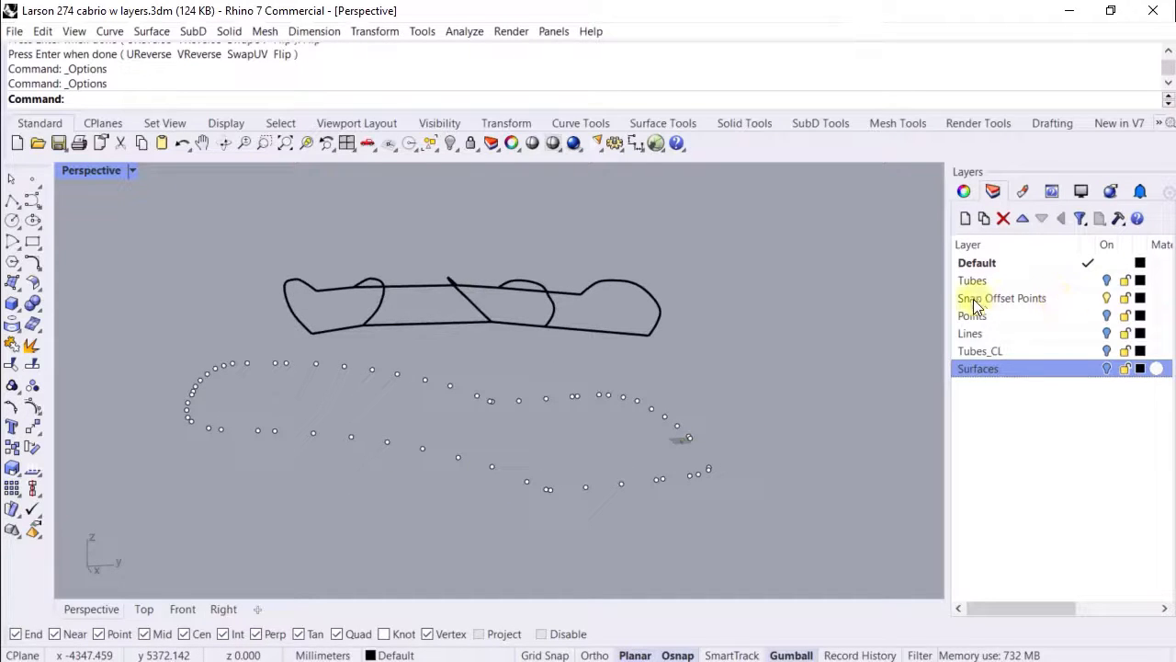
- Try an interpolated curve through the offset points along the near side and around the end of the boat outline, and delete it
click(42, 208)
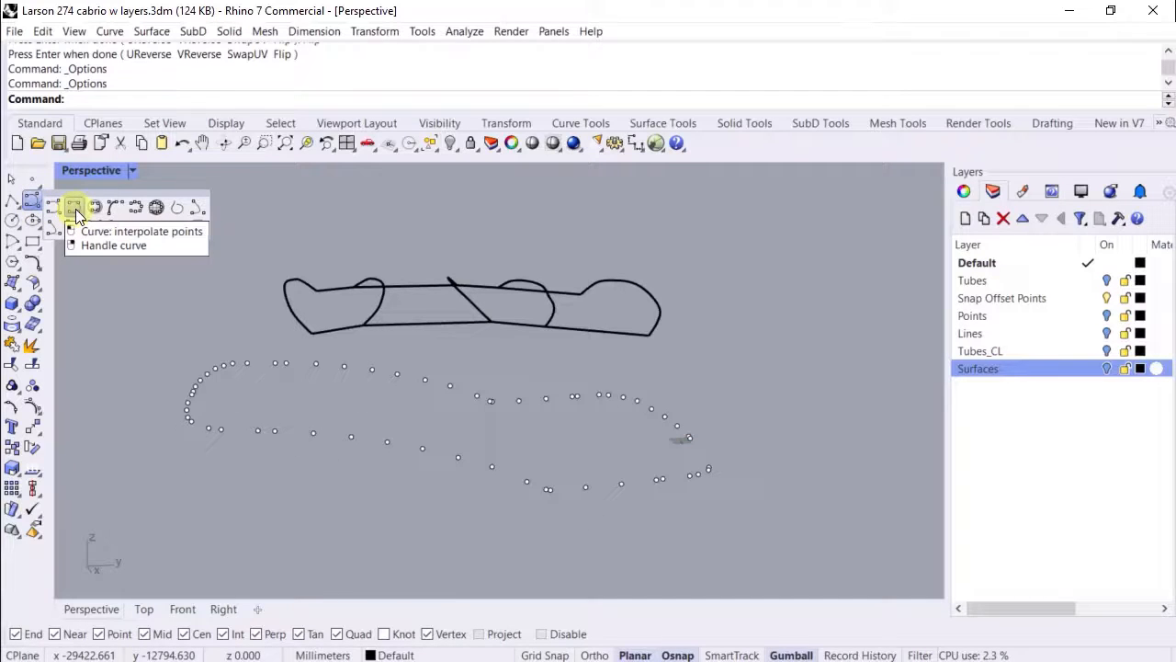
click(76, 208)
click(493, 466)
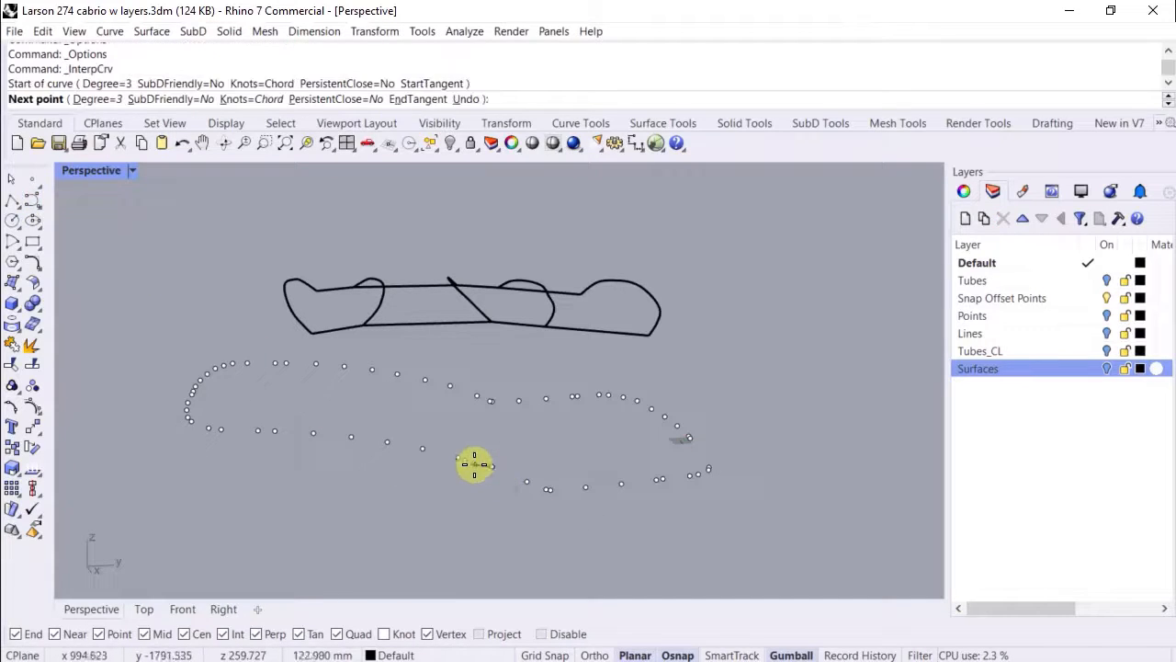
click(457, 456)
click(422, 449)
click(387, 442)
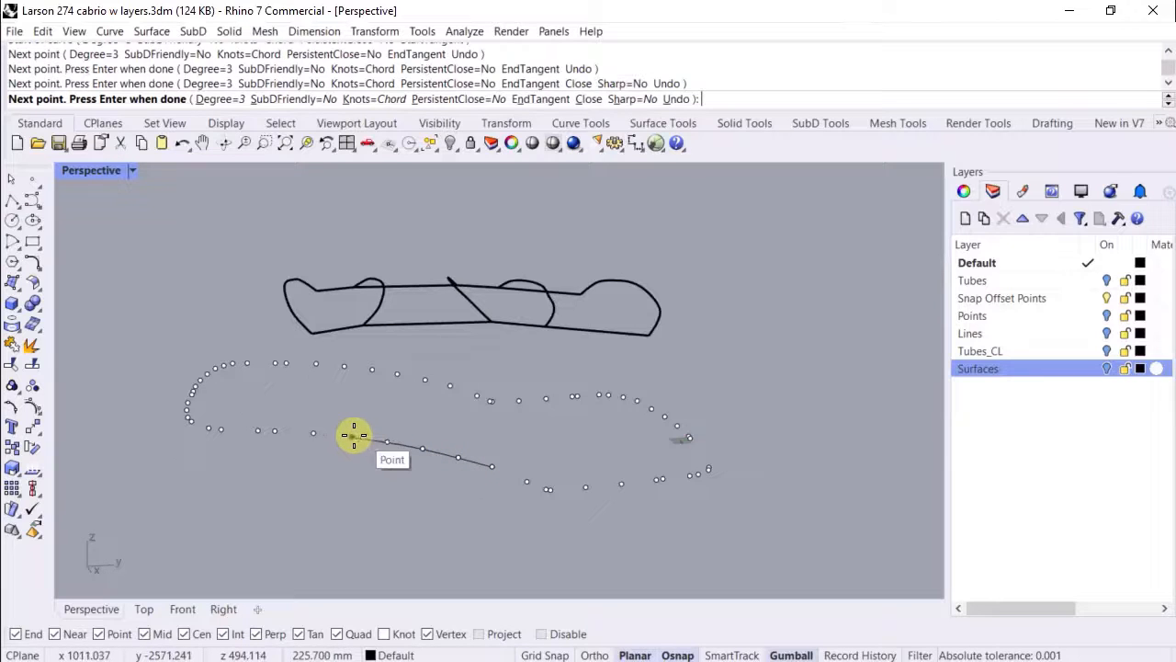
click(353, 435)
click(313, 432)
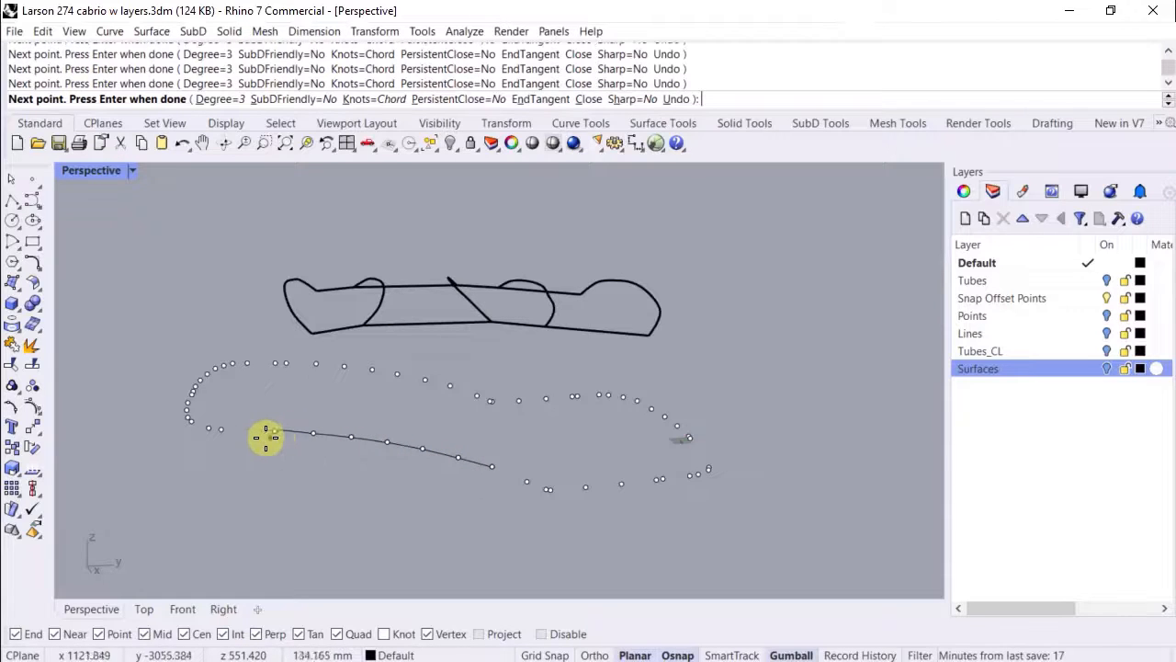
click(255, 434)
click(219, 432)
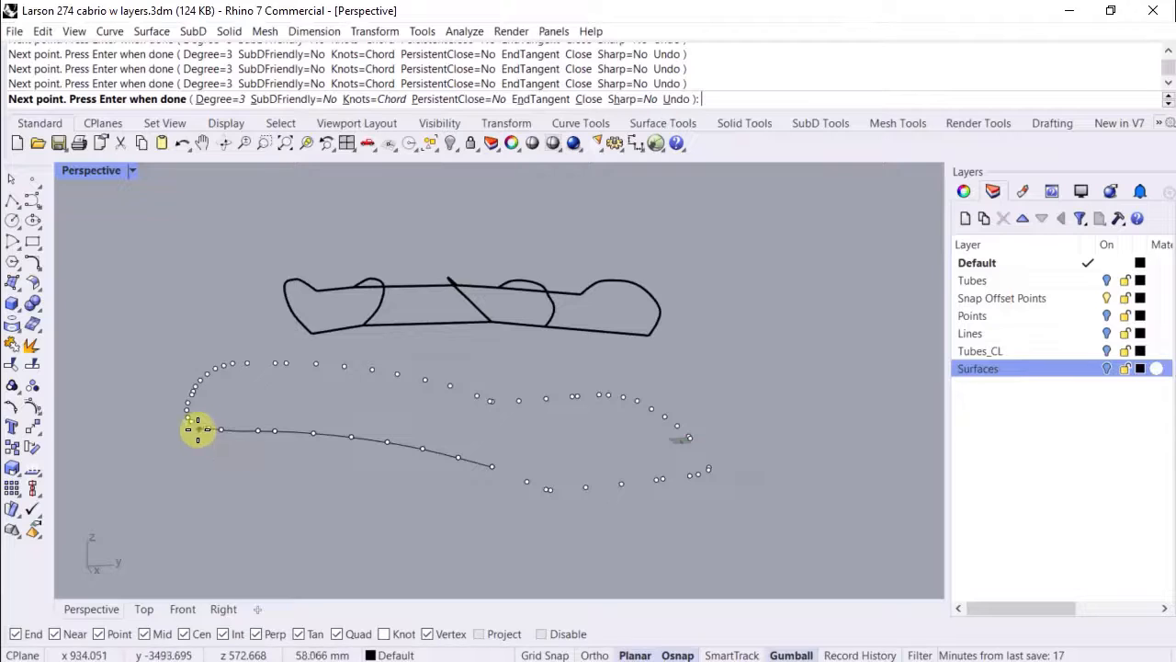
click(190, 420)
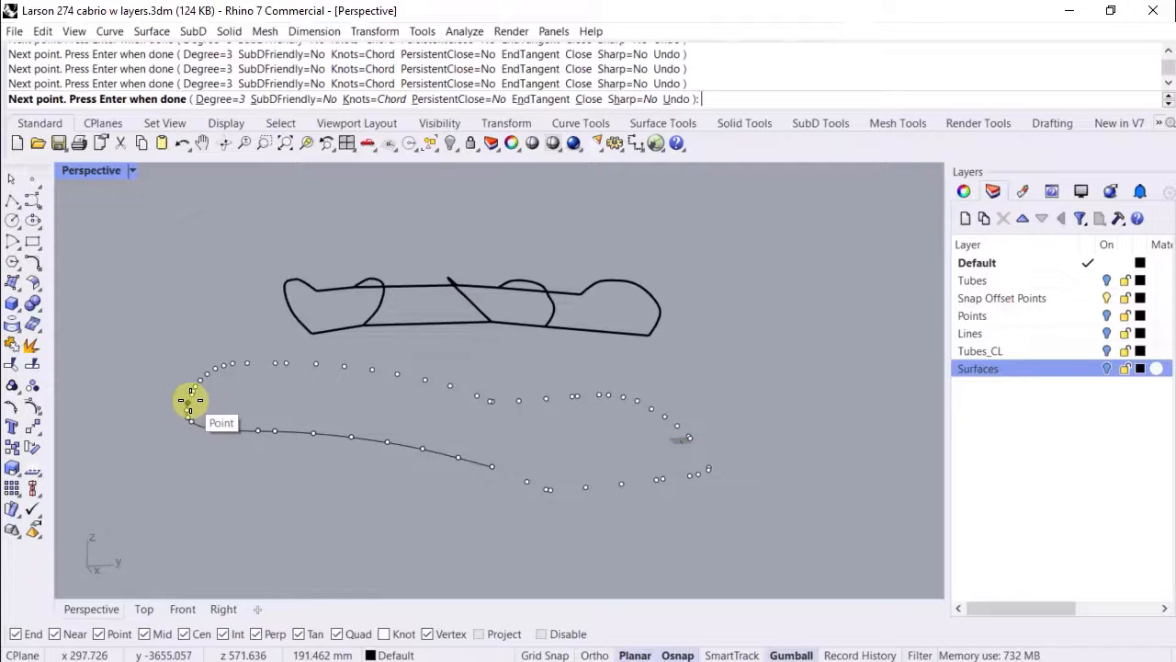
click(190, 404)
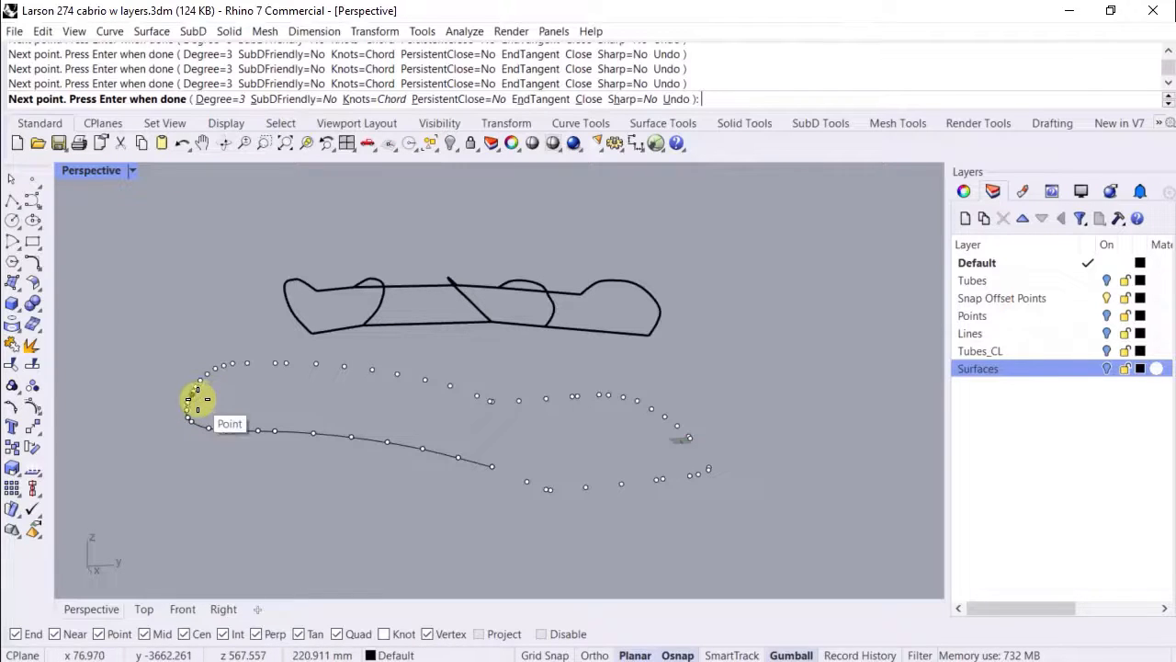
click(193, 397)
key(Return)
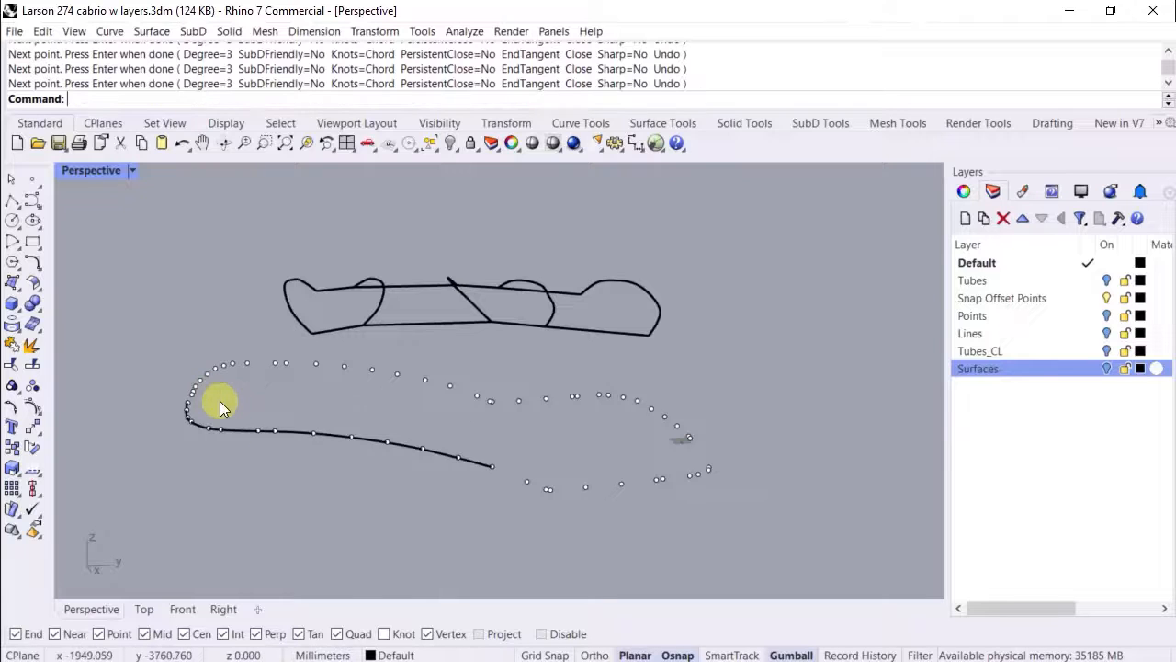
click(241, 429)
key(Delete)
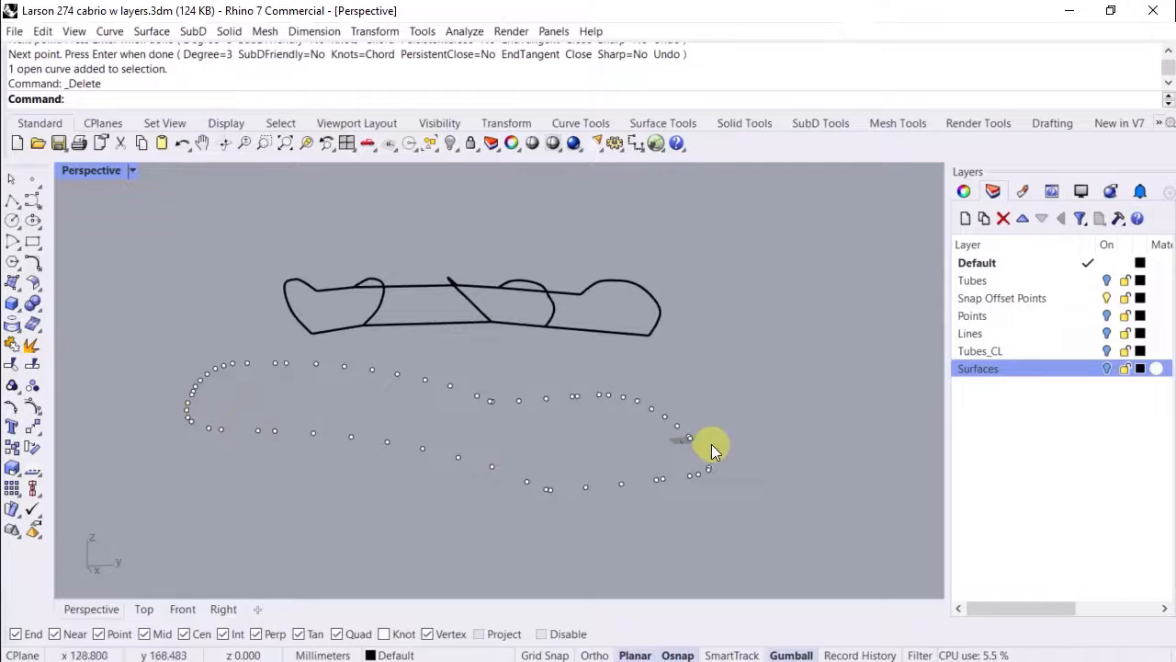
- Show the Lines layer instead of Snap Offset Points and join the outline segments of the longer, curved part up to the two corners
click(1108, 300)
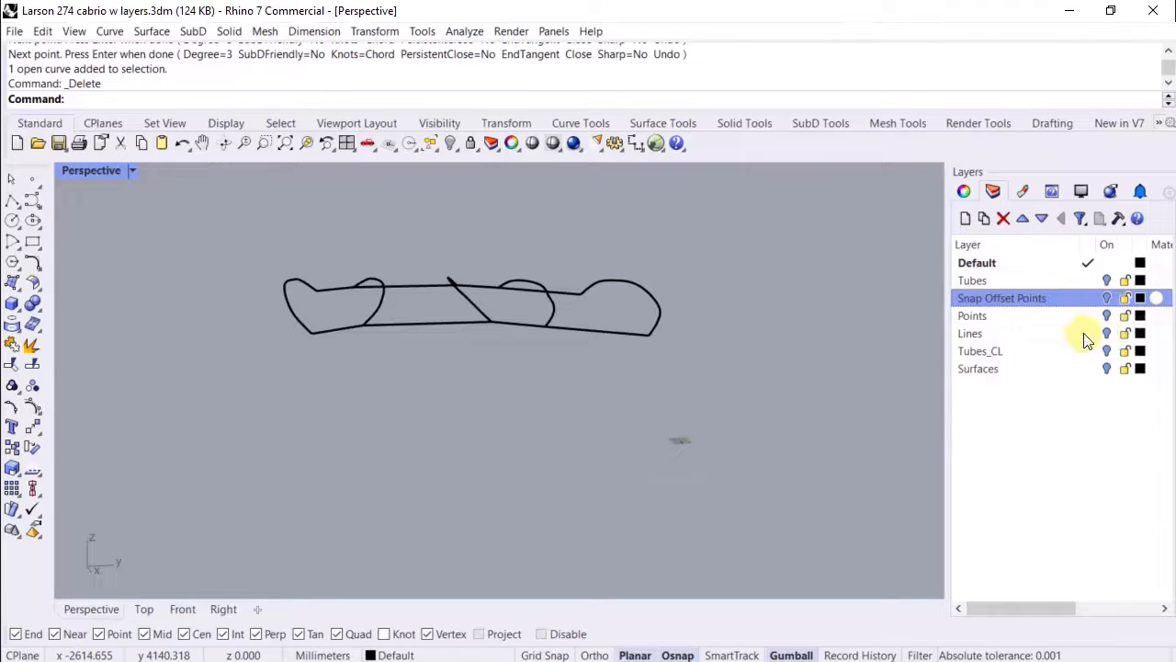
click(1107, 333)
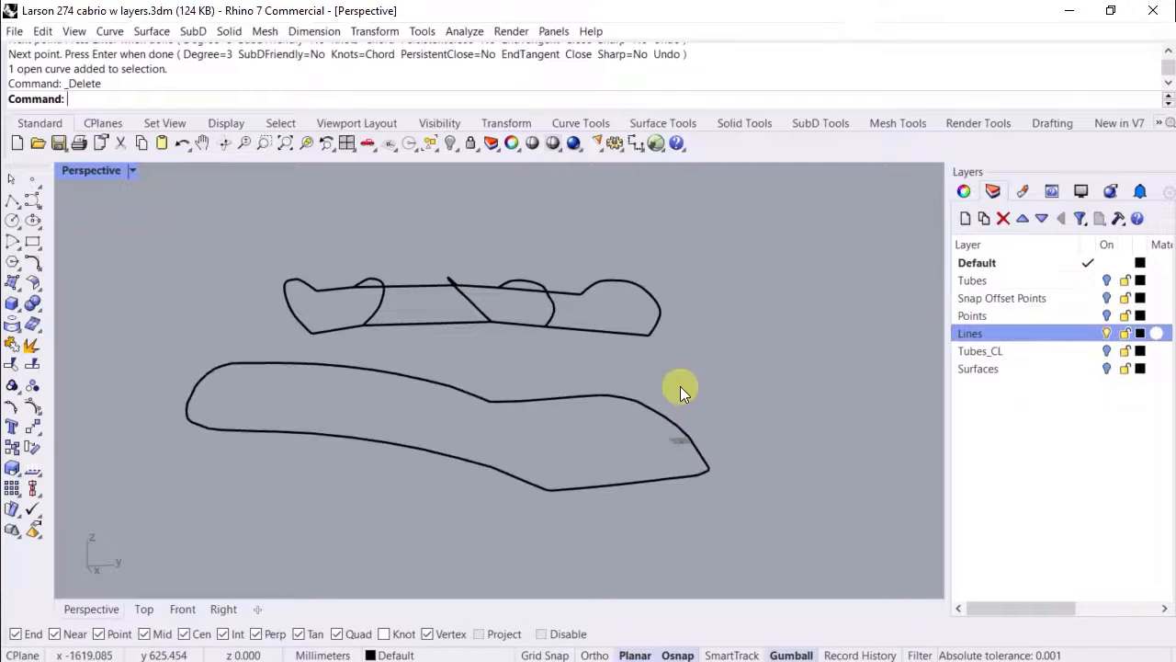
right_drag(568, 455, 538, 429)
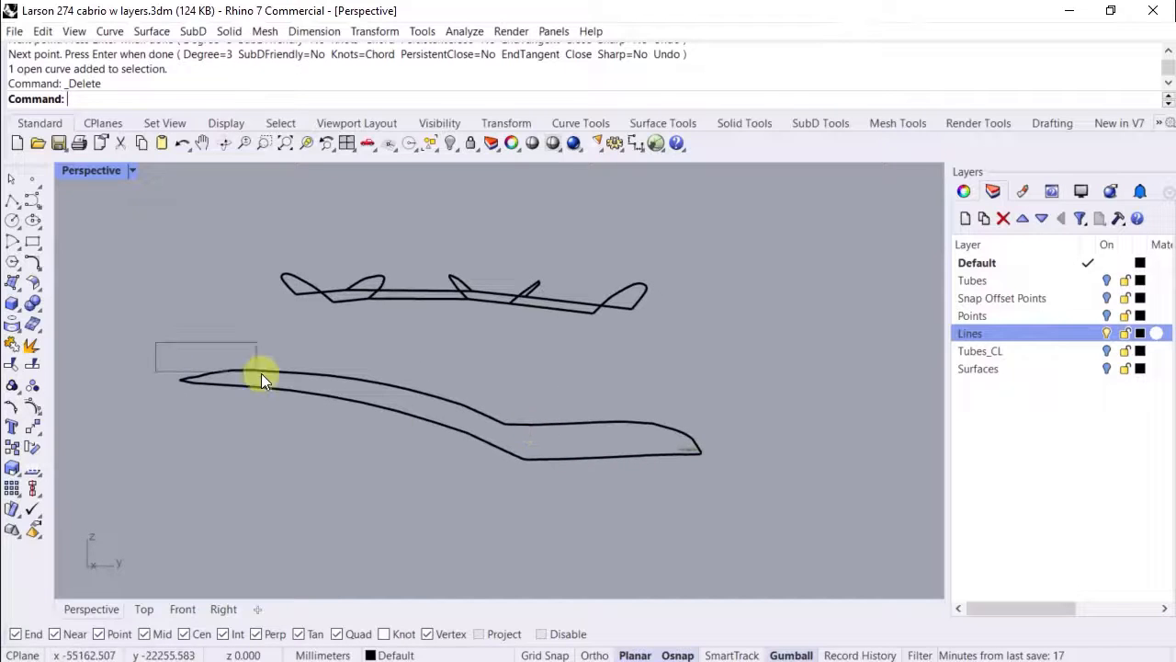
drag(261, 377, 531, 501)
right_drag(533, 483, 531, 397)
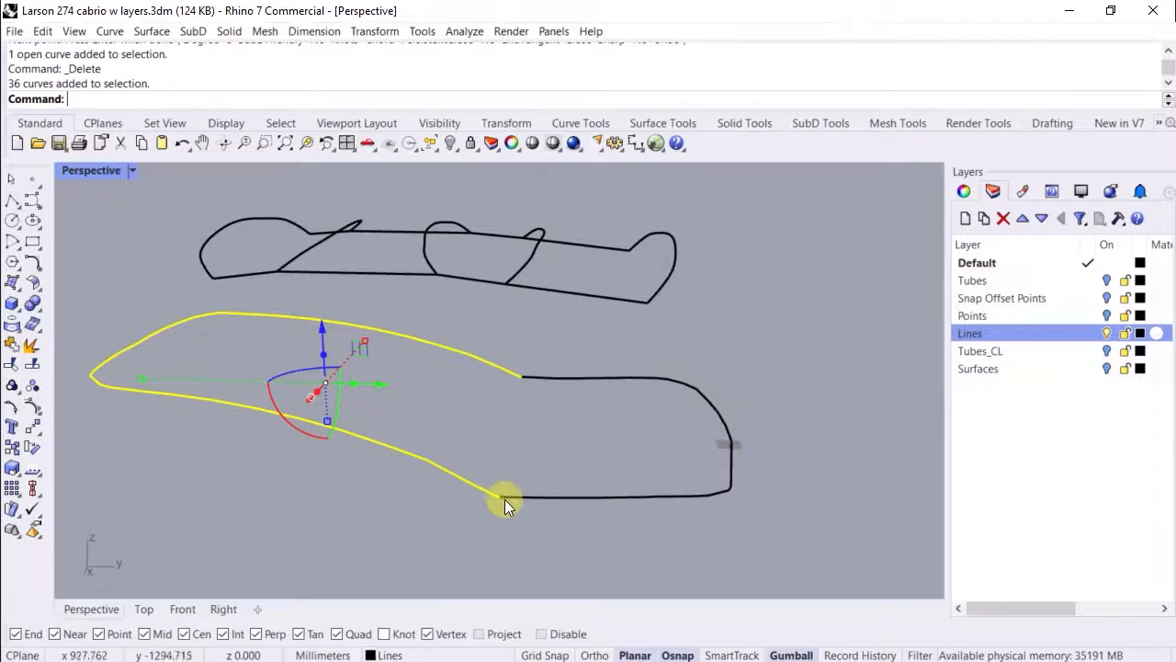
click(12, 349)
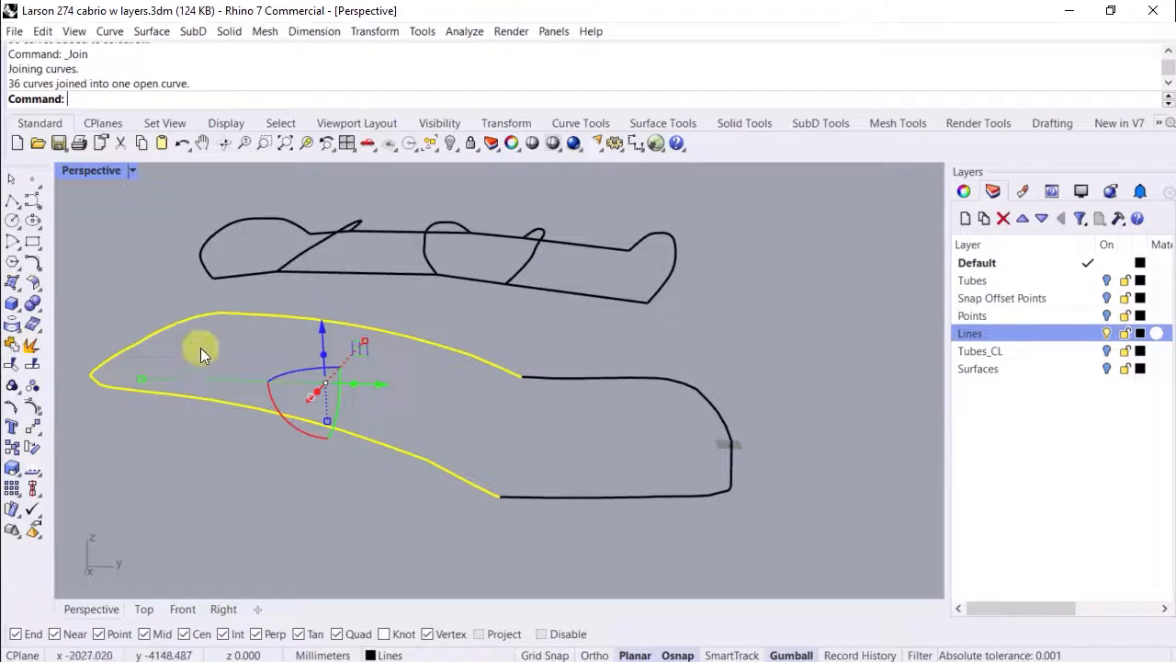
- Join the remaining outline segments between the two corners, around the shorter end, into a second open curve
right_drag(429, 409, 491, 421)
drag(458, 316, 767, 528)
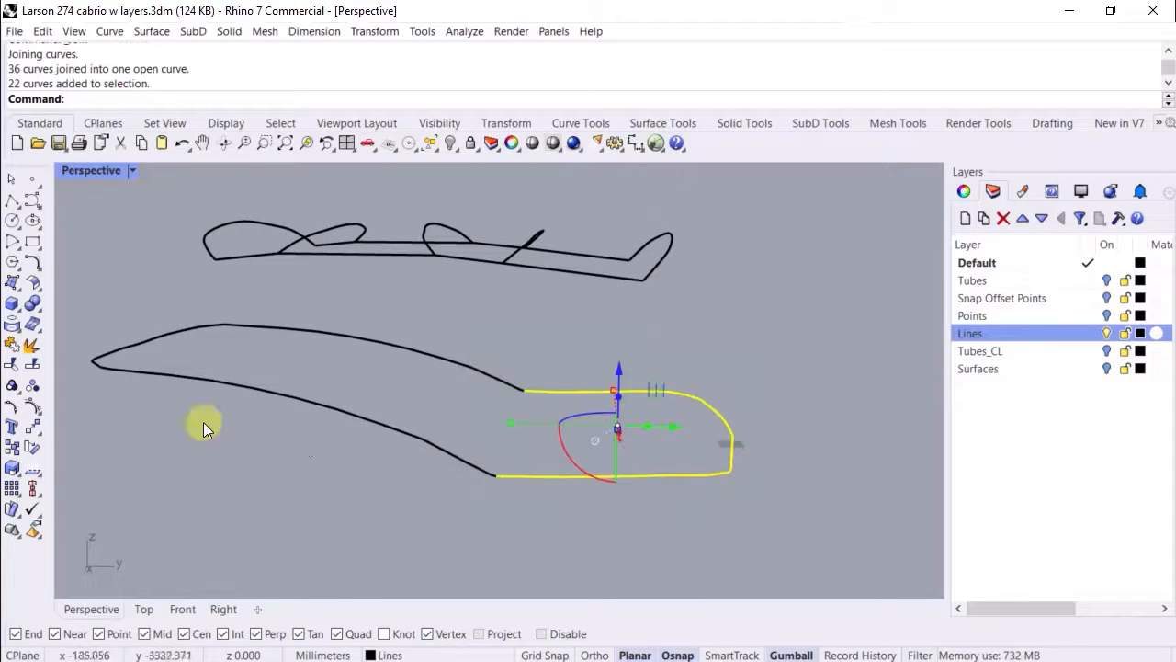
click(12, 349)
click(556, 476)
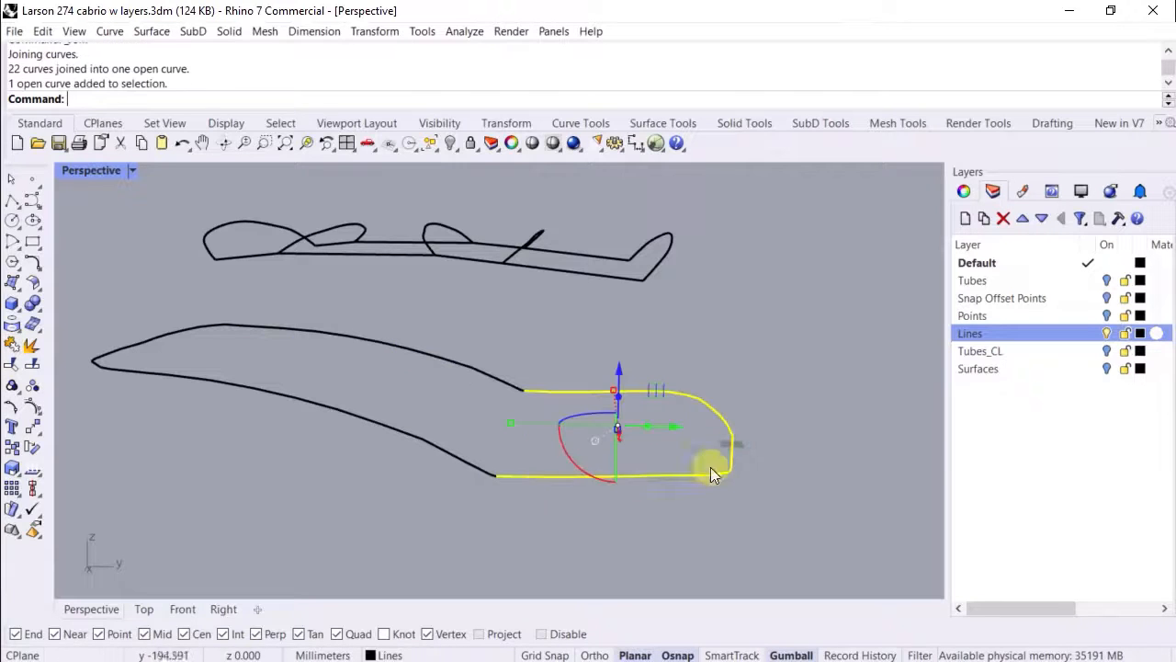
click(559, 499)
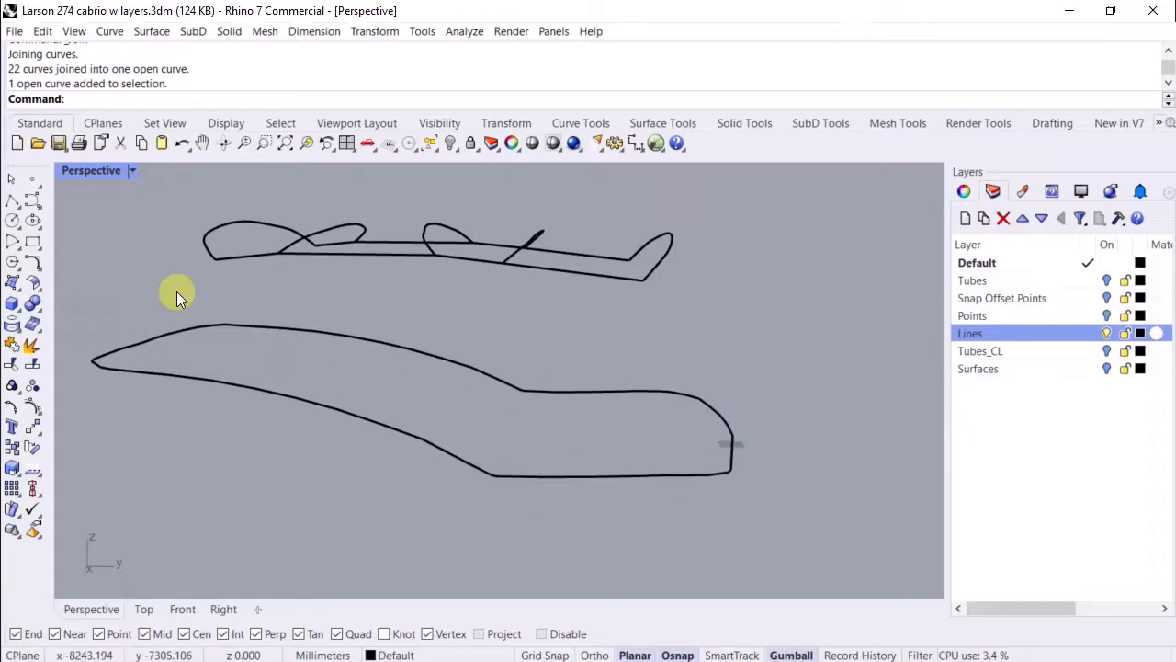
- Build a degree 3 interpolated curve with chord knots through the vertices of the longer joined polyline, keeping the input
click(39, 204)
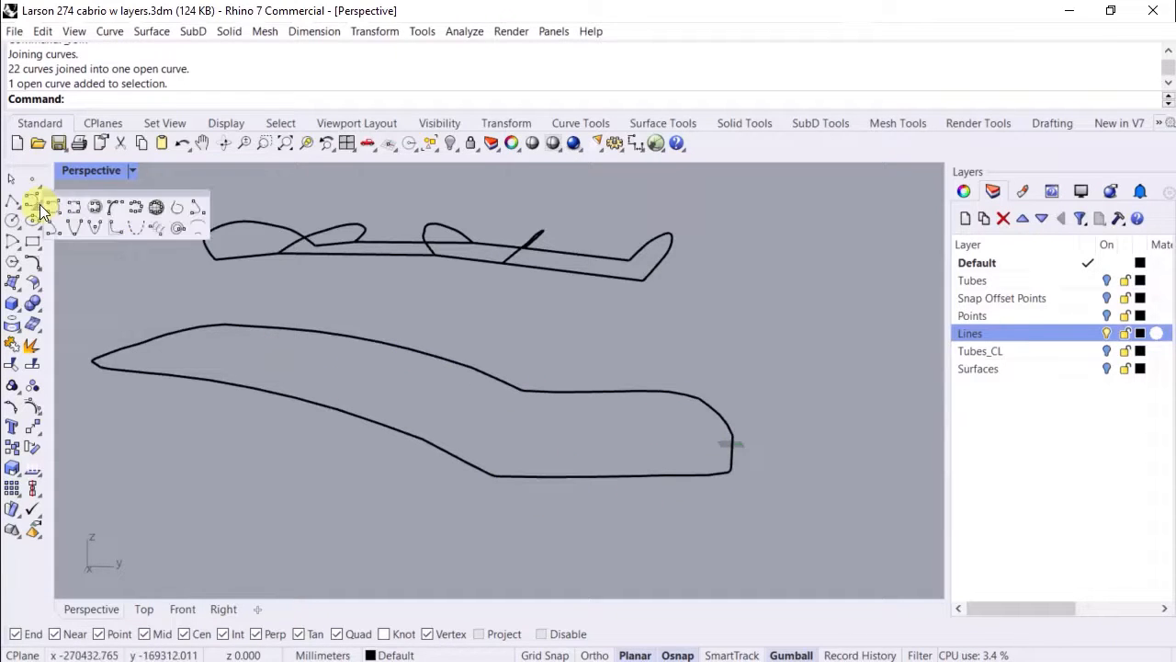
right_click(176, 210)
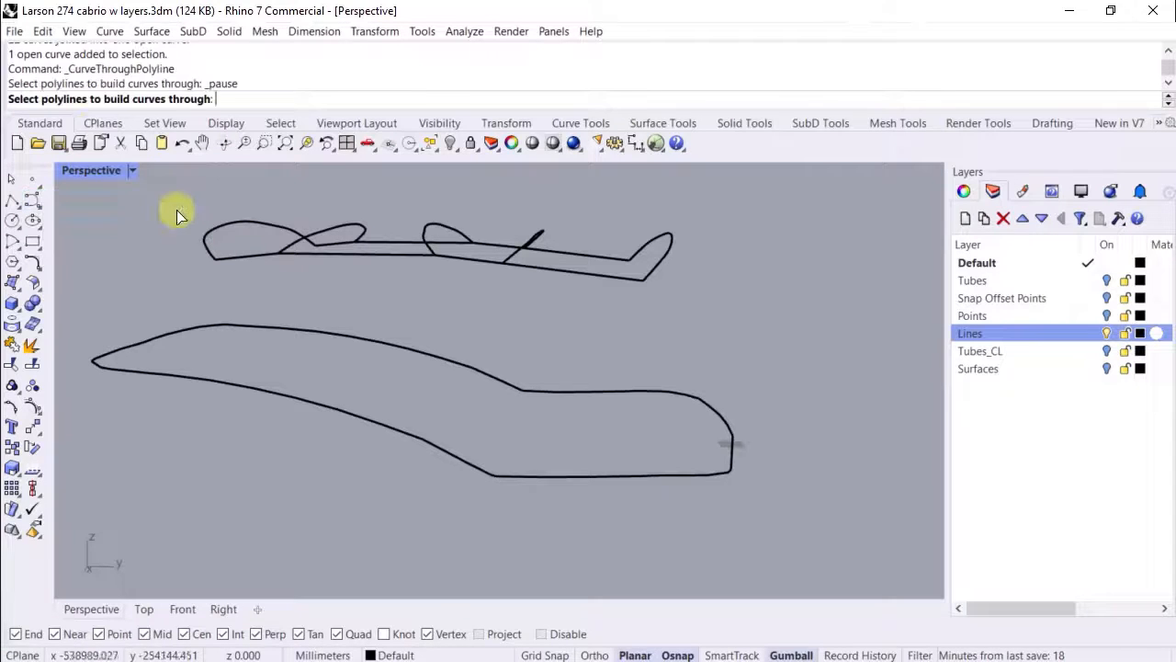
click(144, 376)
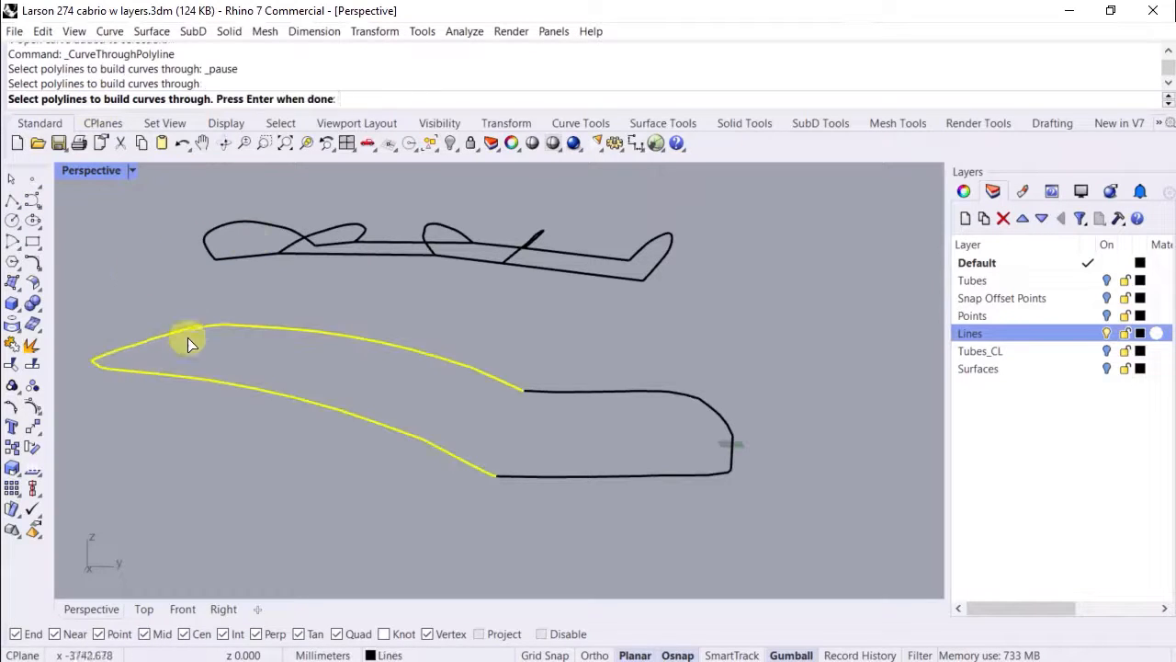
right_click(252, 267)
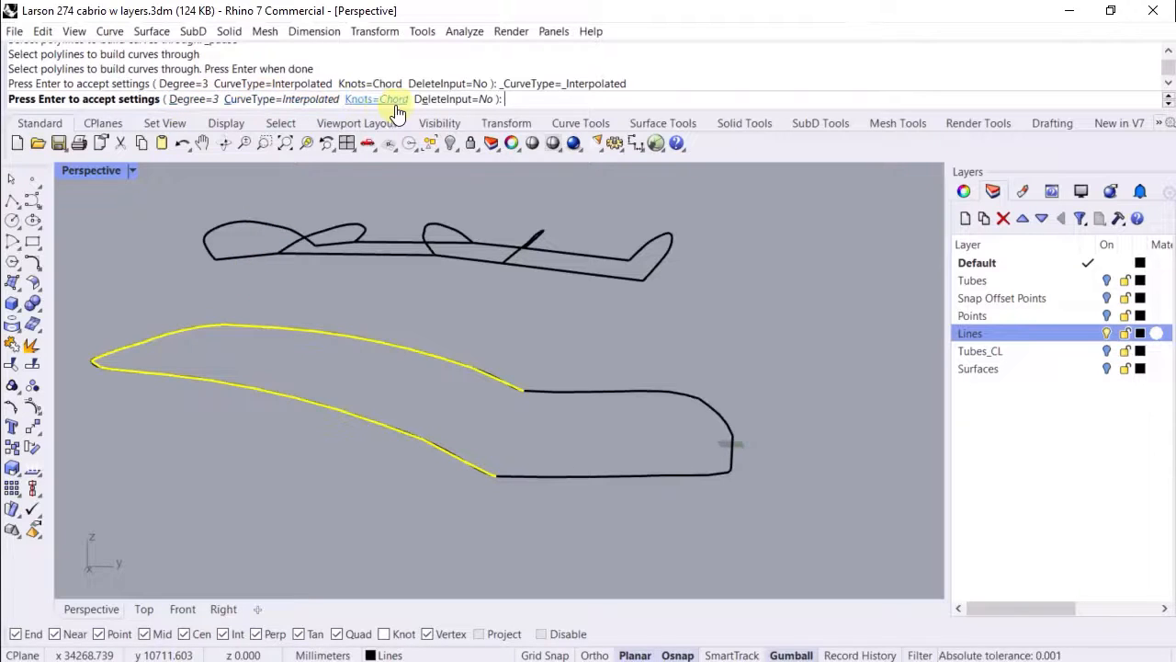
right_click(337, 362)
- Build the same kind of interpolated curve through the shorter polyline's vertices and select the result to compare it with the polyline
right_click(453, 98)
click(515, 223)
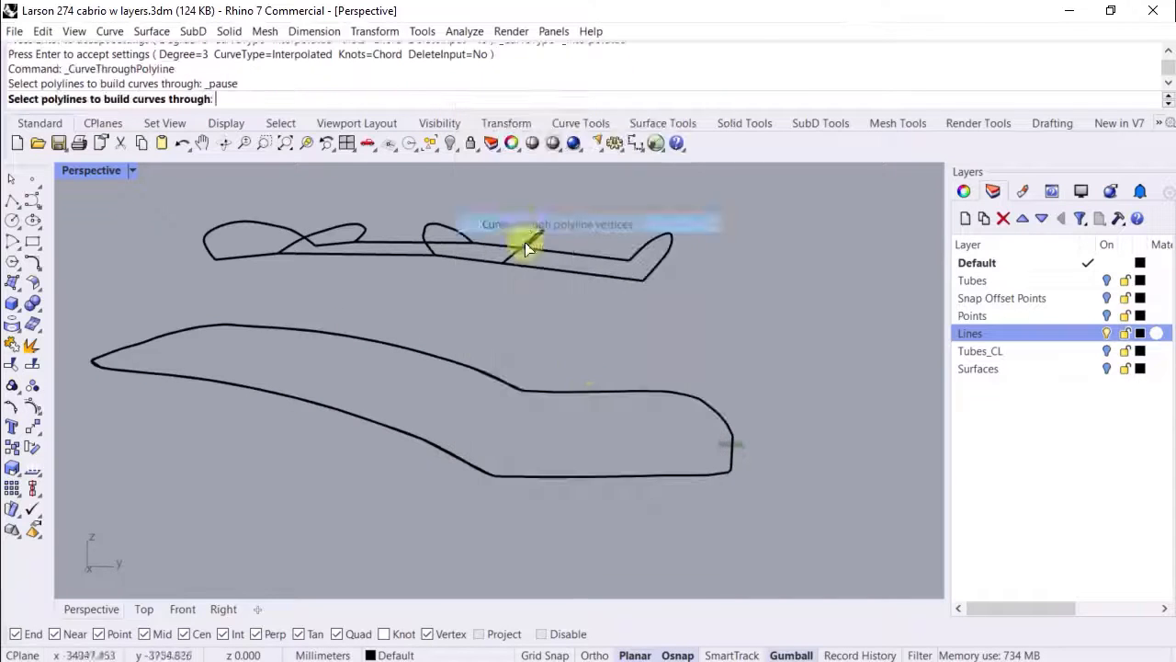
click(562, 392)
right_click(551, 315)
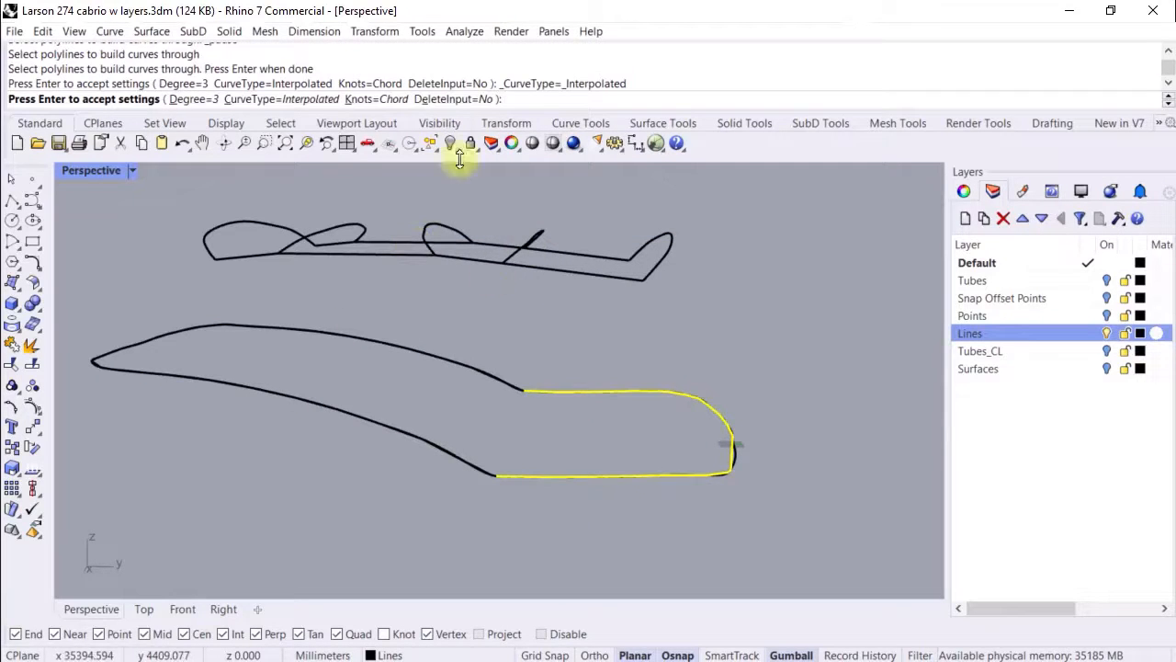
right_click(504, 329)
scroll(630, 343, up, 5)
click(718, 427)
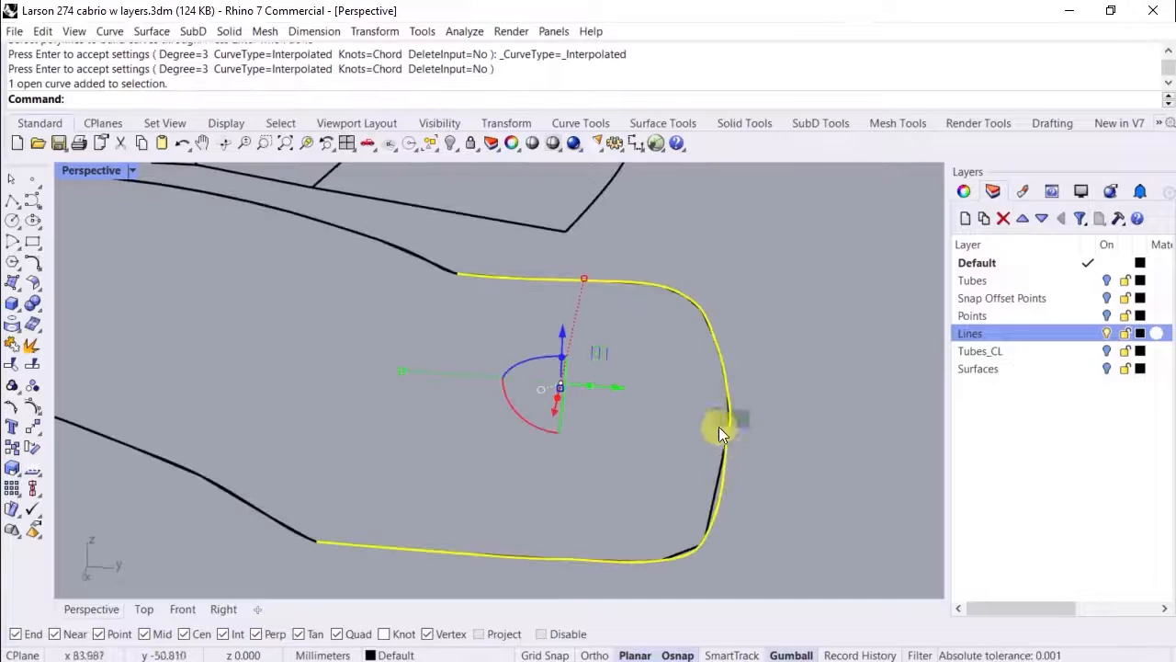
- Deselect the curve, hide the Lines layer and show the Snap Offset Points layer over the smooth outline
click(373, 412)
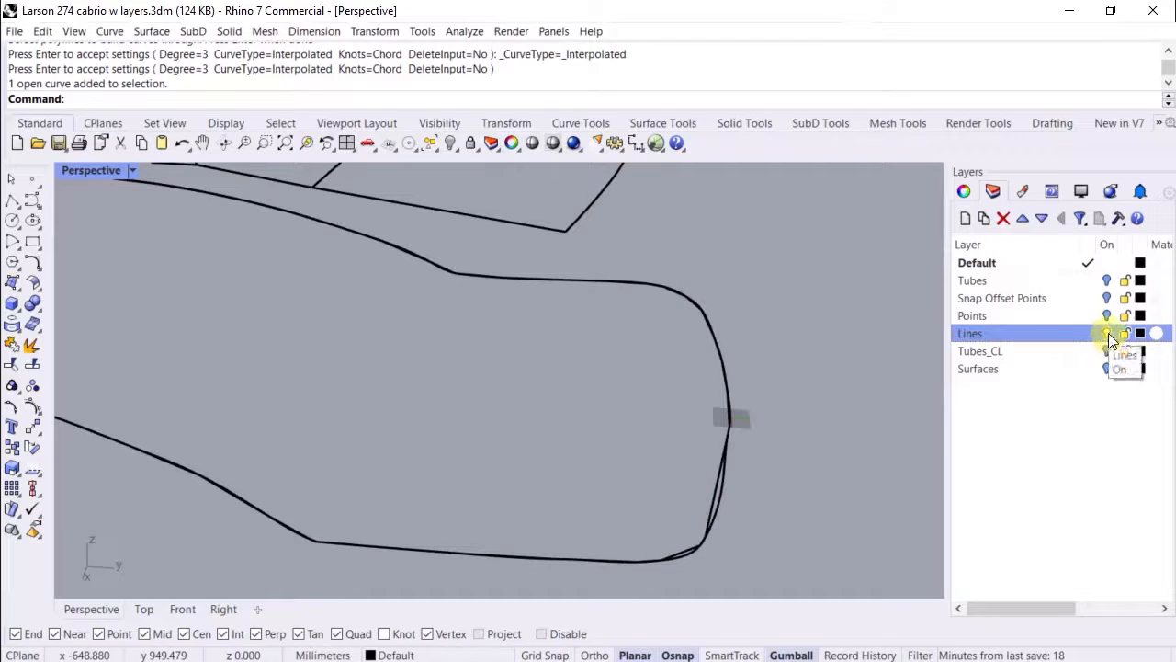
scroll(633, 415, down, 8)
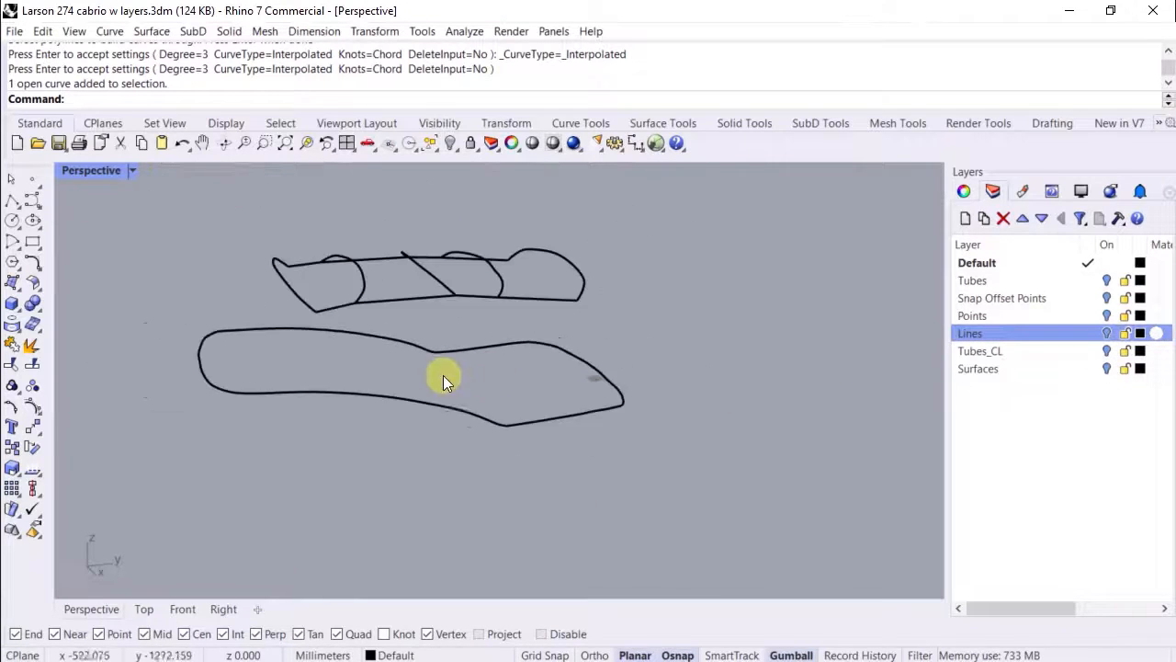
scroll(443, 375, up, 3)
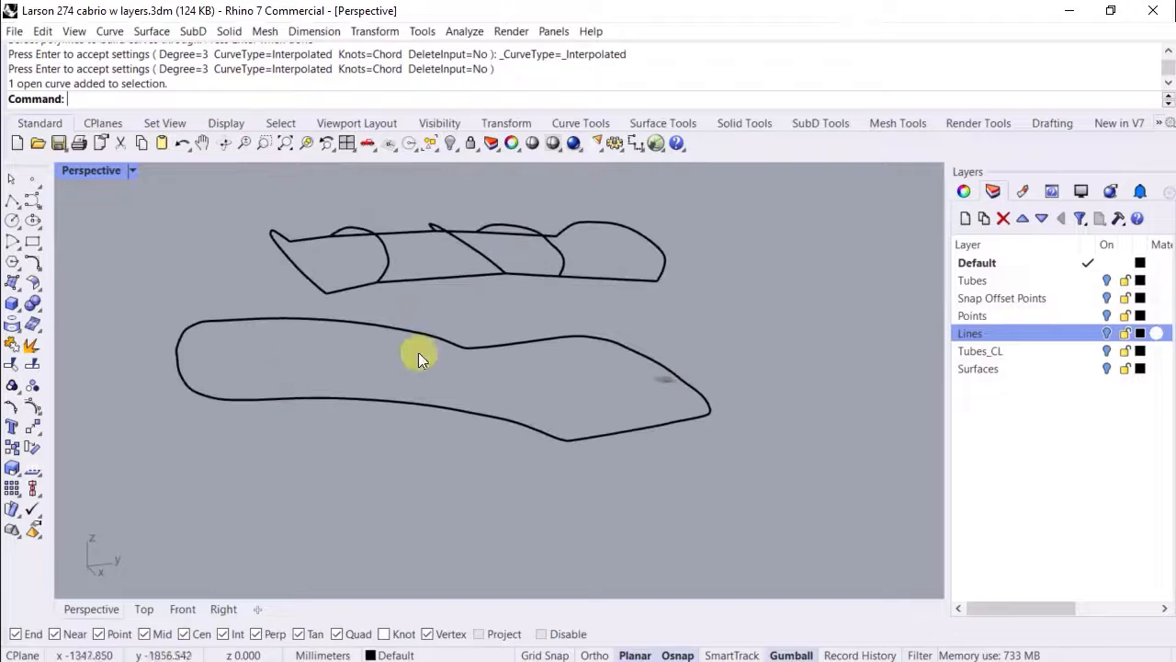
click(1107, 298)
right_drag(302, 362, 475, 366)
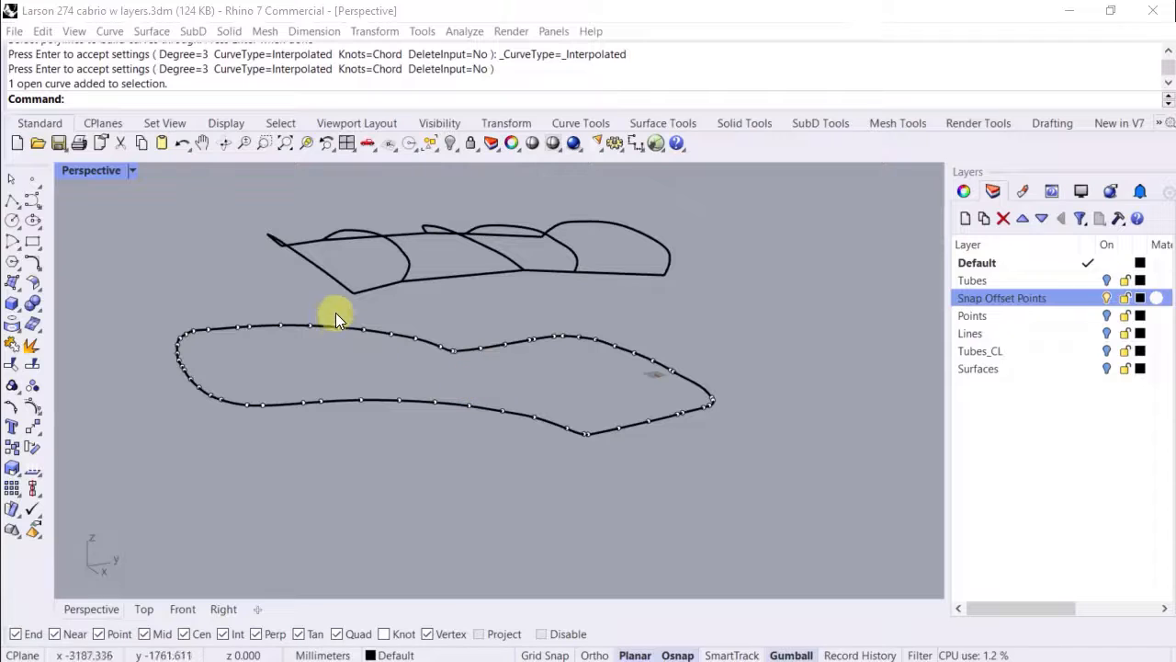
- Draw a line from the near lower corner of the end tube curve down to an offset point on the near side of the outline
right_click(11, 204)
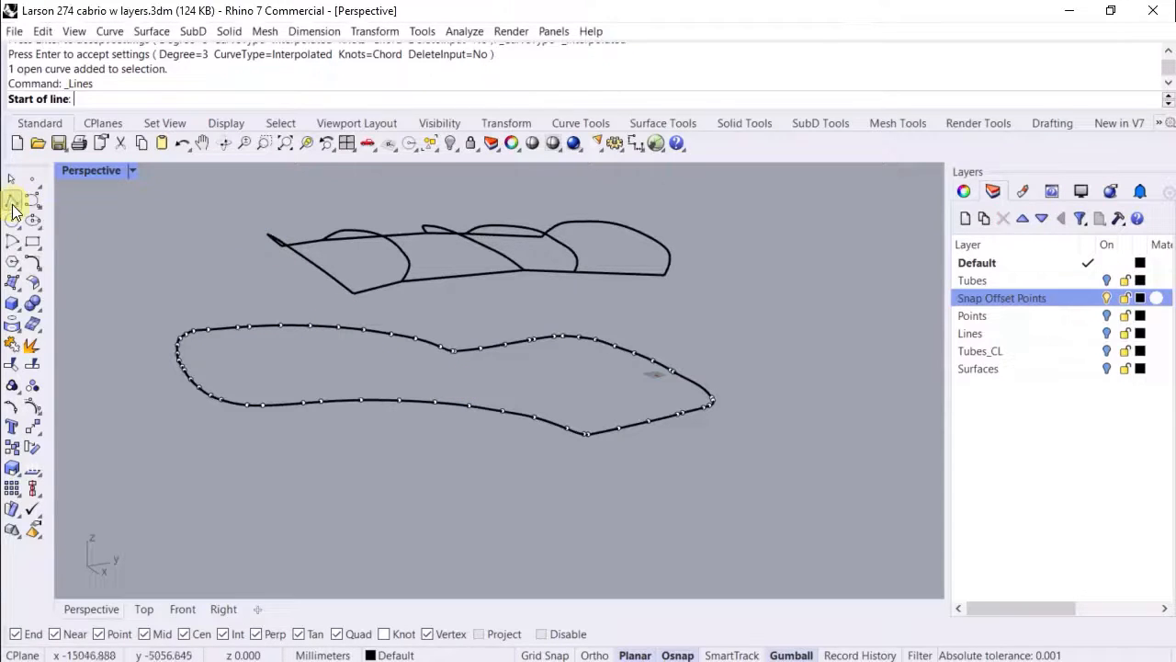
click(354, 298)
scroll(304, 401, up, 3)
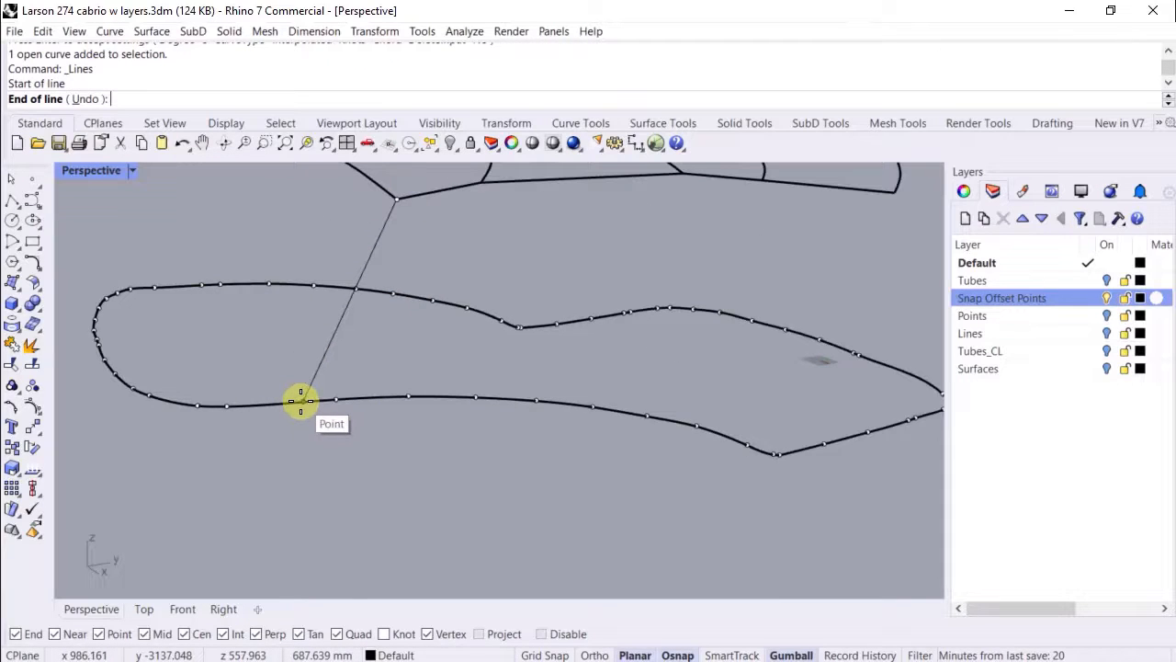
click(300, 401)
key(Return)
scroll(231, 334, down, 3)
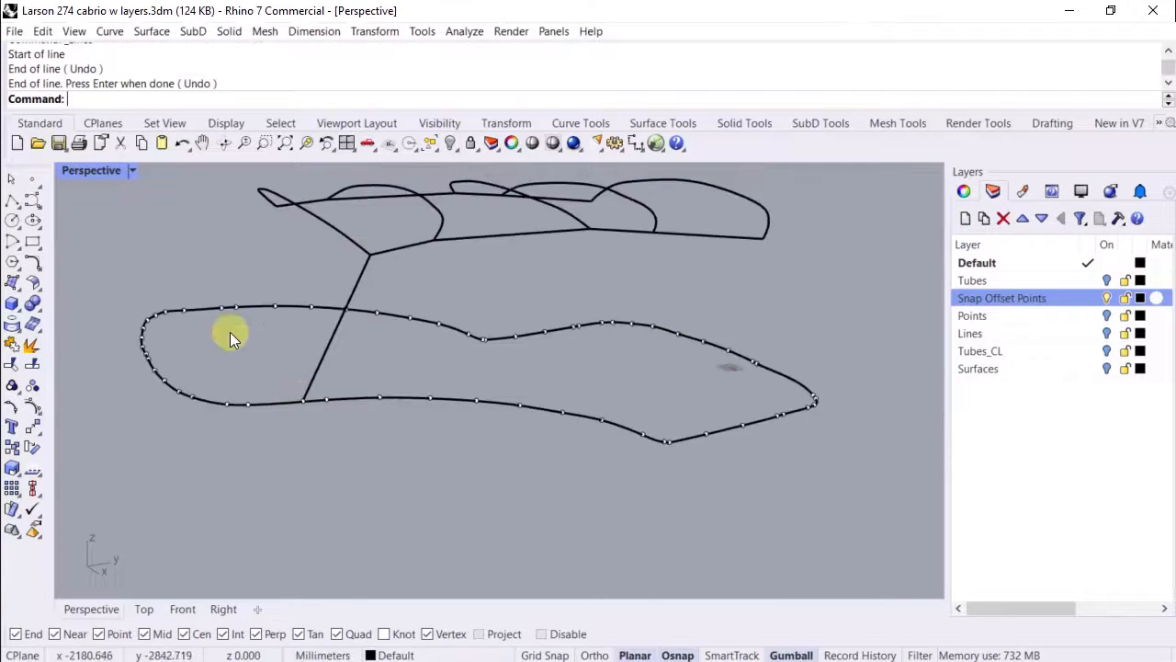
- Draw a line from the same end tube curve's opposite lower corner down to an offset point on that side of the outline
right_drag(231, 333, 432, 330)
key(Return)
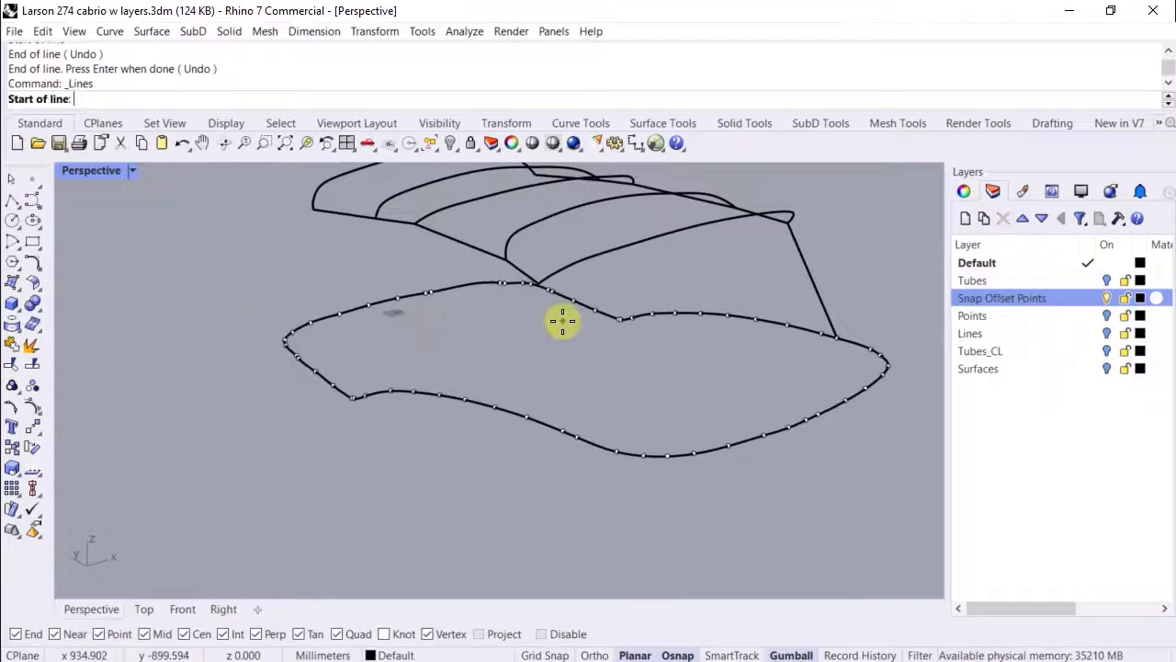
right_drag(560, 321, 551, 334)
click(532, 320)
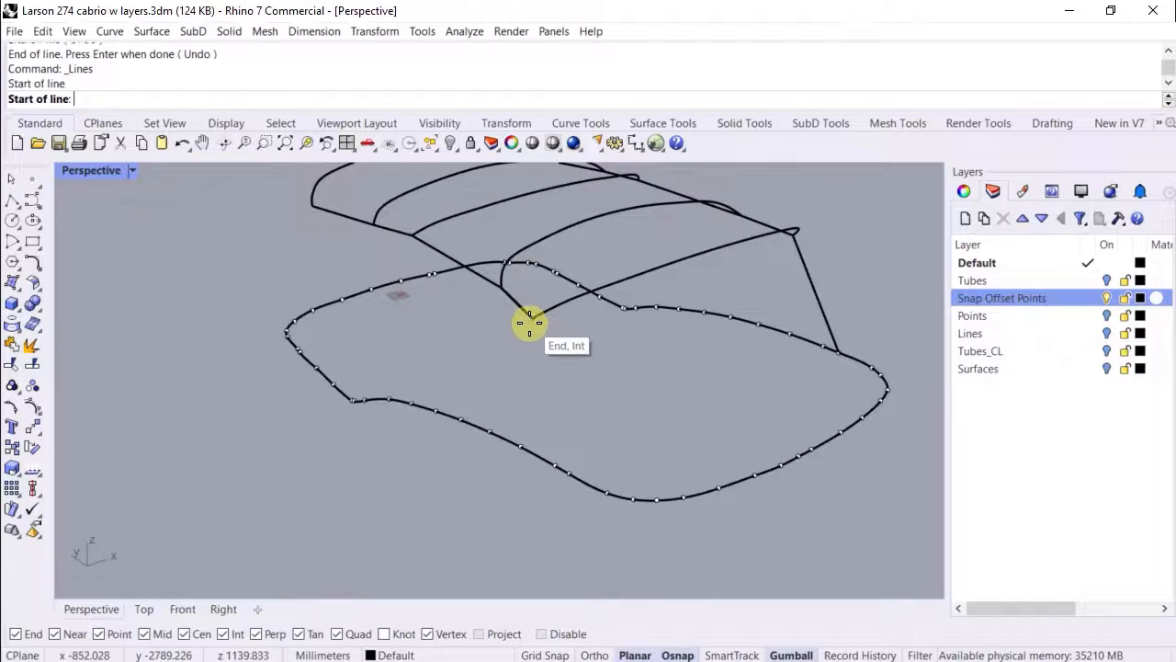
click(569, 473)
key(Return)
- Draw a line on each side from the tube curve's lower end down to the offset point at the outline's sharp bend
right_drag(320, 344, 440, 335)
key(Return)
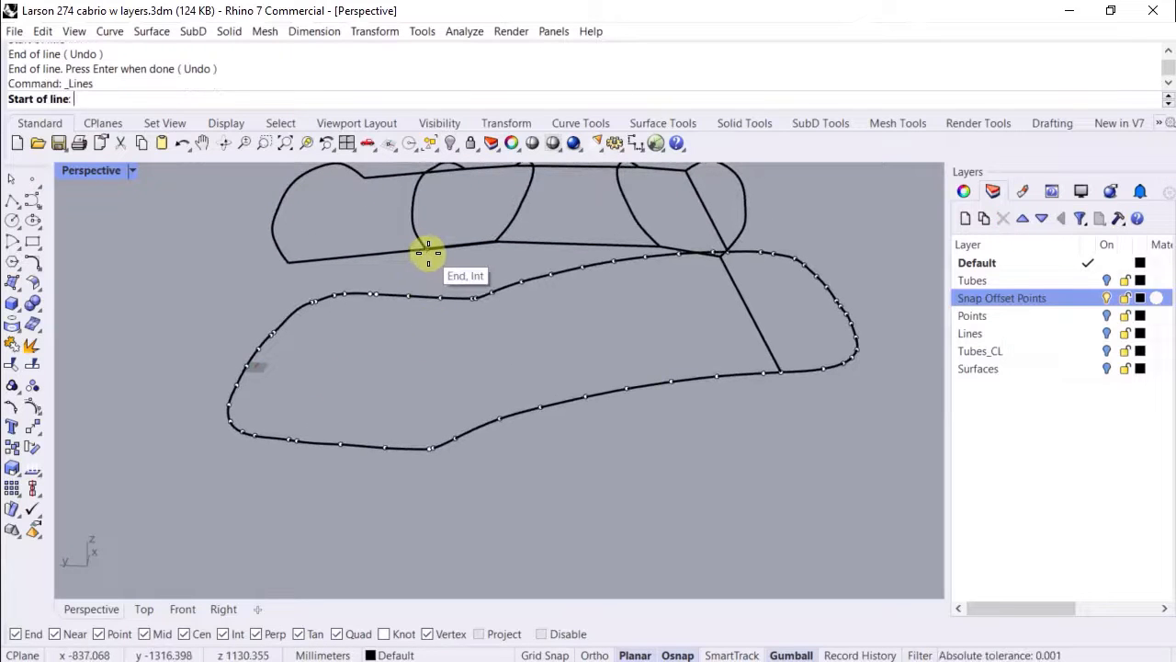
click(428, 251)
right_drag(297, 367, 475, 310)
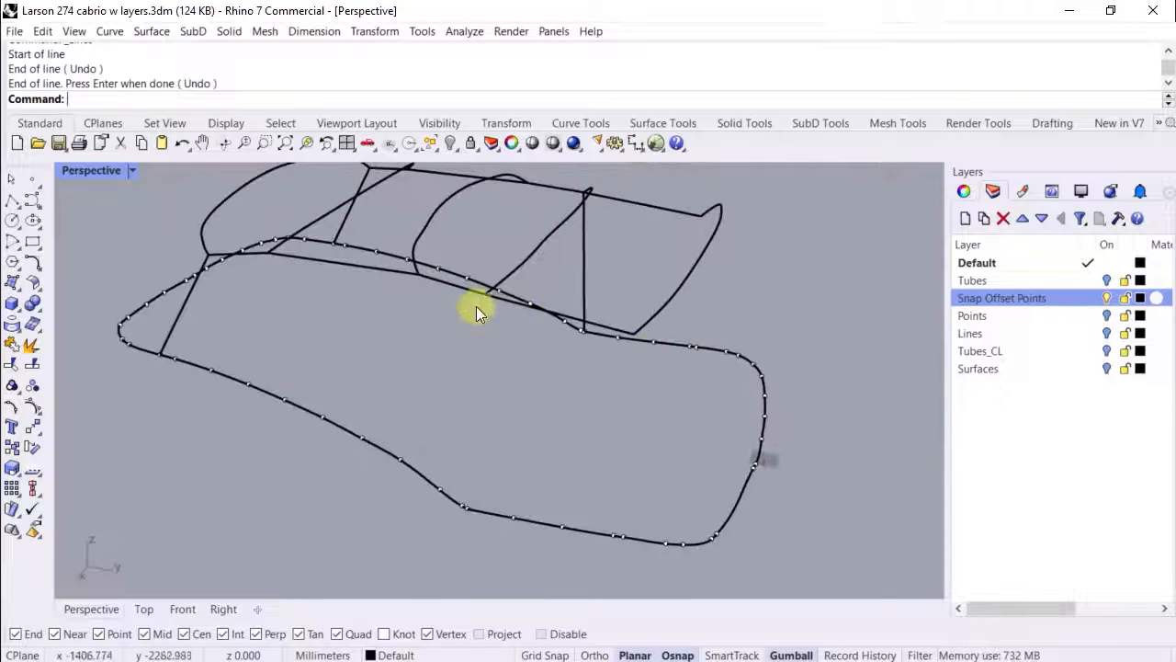
click(470, 508)
key(Return)
- Draw lines from both lower corners of the opposite end tube curve down to offset points on each side of the outline
right_drag(570, 386, 527, 372)
key(Return)
click(515, 333)
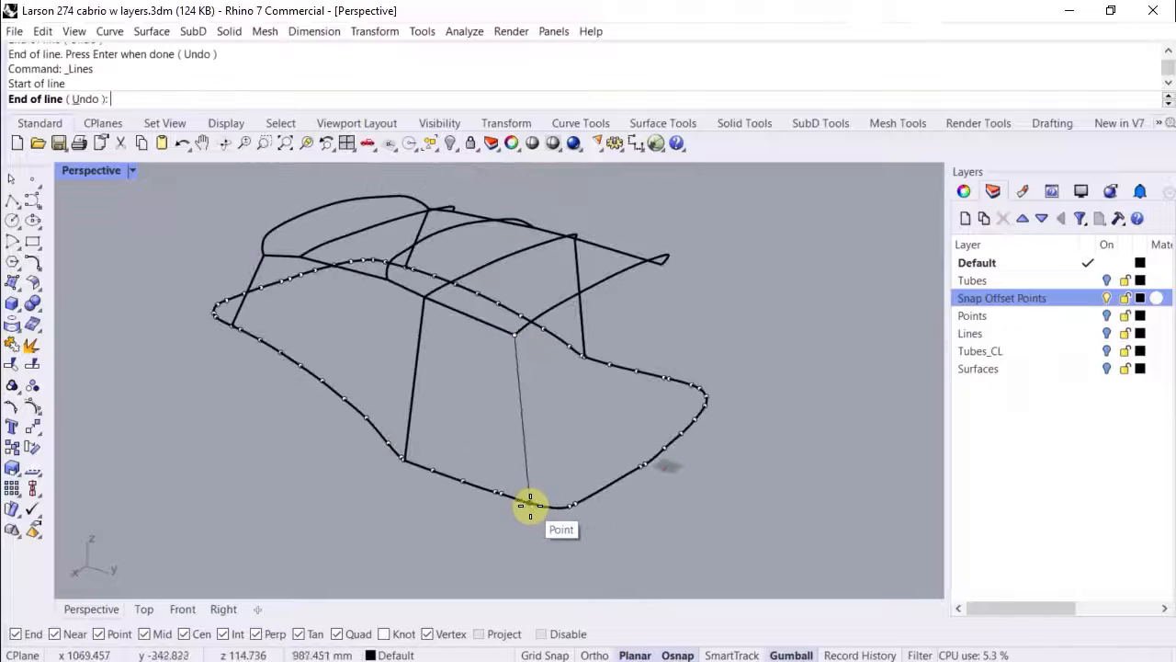
click(530, 505)
key(Return)
mouse_move(533, 478)
right_down()
mouse_move(377, 446)
mouse_move(523, 539)
mouse_move(541, 489)
mouse_move(528, 486)
right_up()
key(Return)
click(427, 322)
click(408, 470)
key(Return)
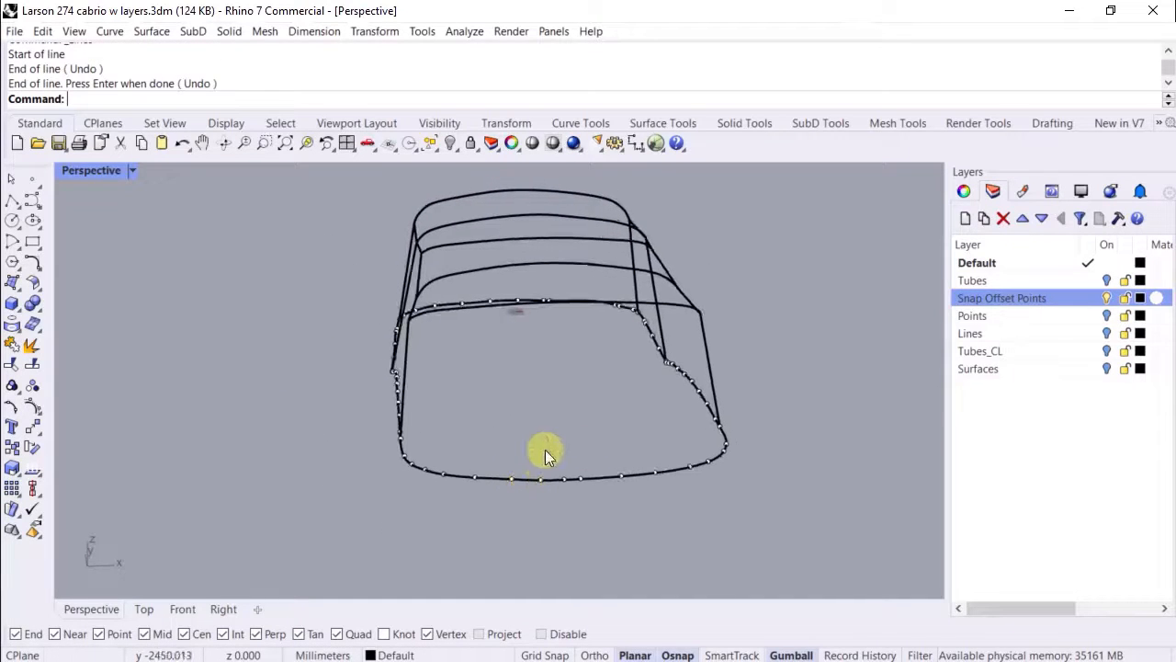
- Show four viewports and draw a line from an offset point on the raised end of the outline up to the end tube curve, upright in Front view
click(347, 144)
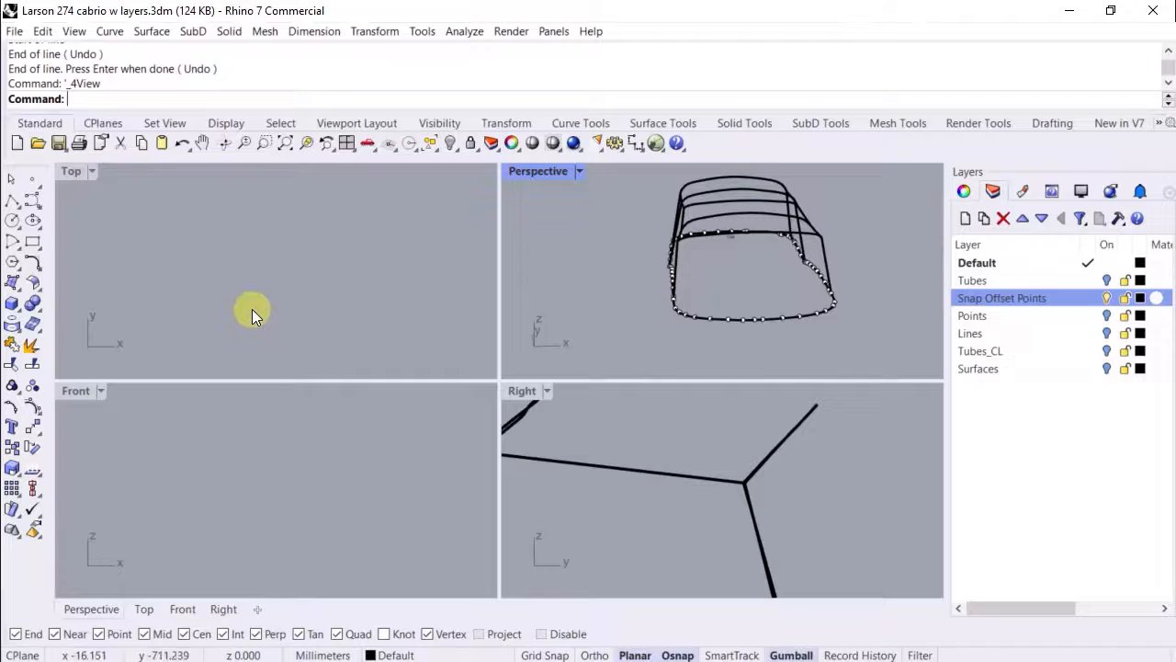
scroll(598, 442, down, 3)
scroll(274, 324, down, 10)
scroll(275, 312, up, 5)
scroll(767, 324, up, 4)
right_drag(766, 324, 728, 321)
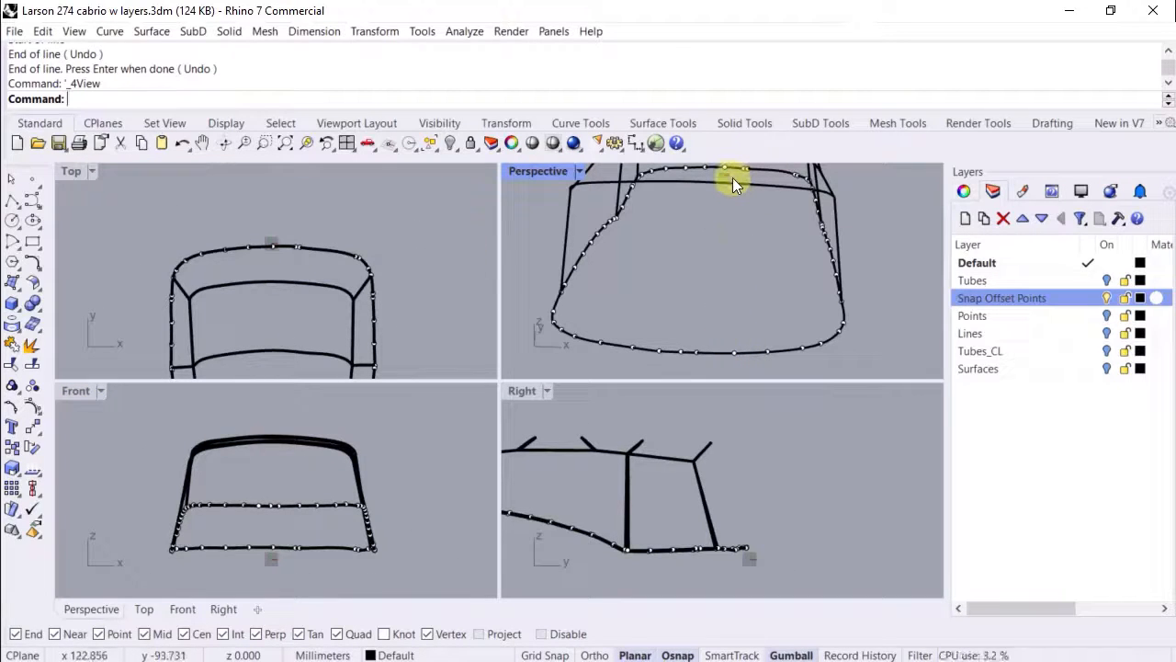
right_click(12, 202)
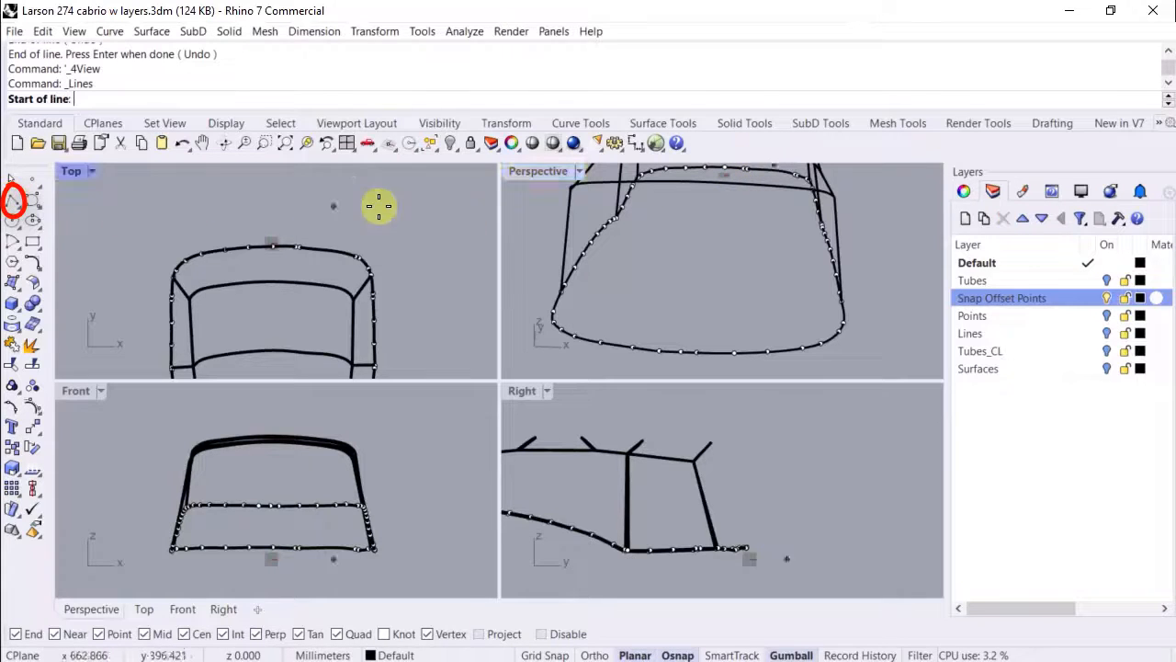
click(734, 351)
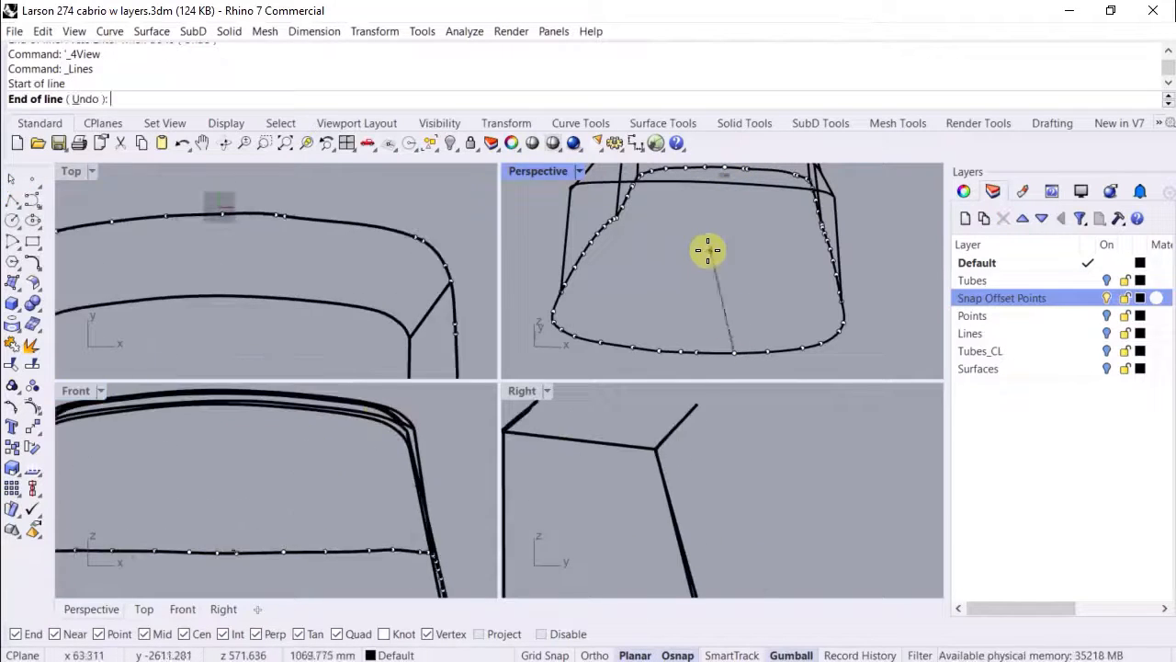
scroll(742, 184, up, 3)
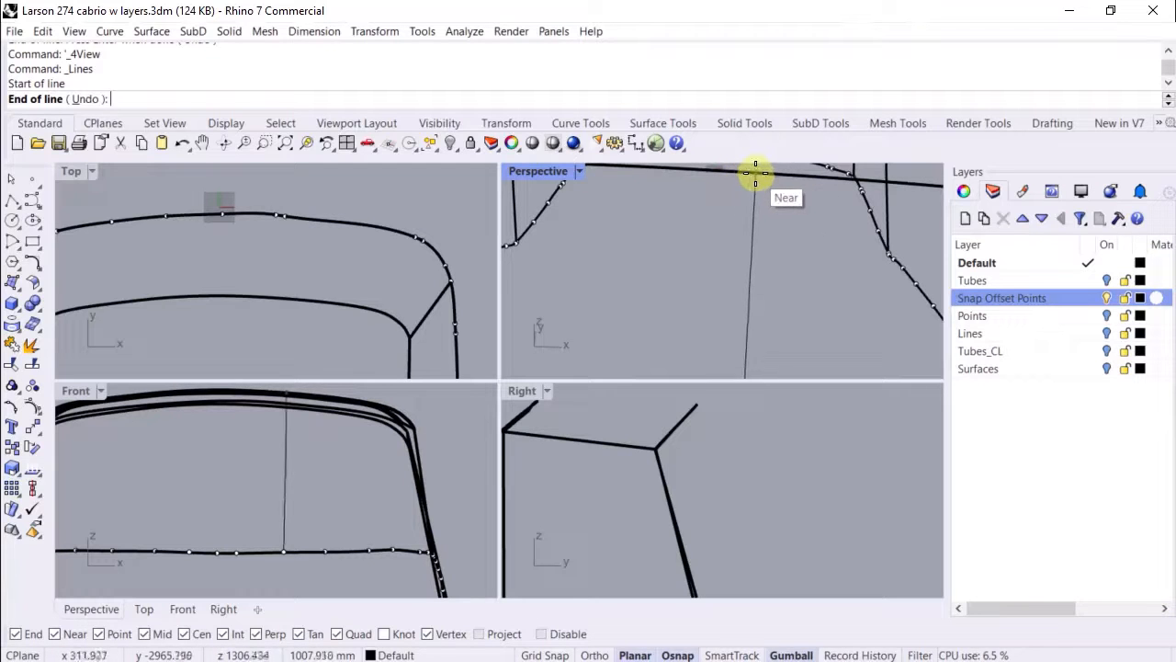
scroll(751, 175, up, 1)
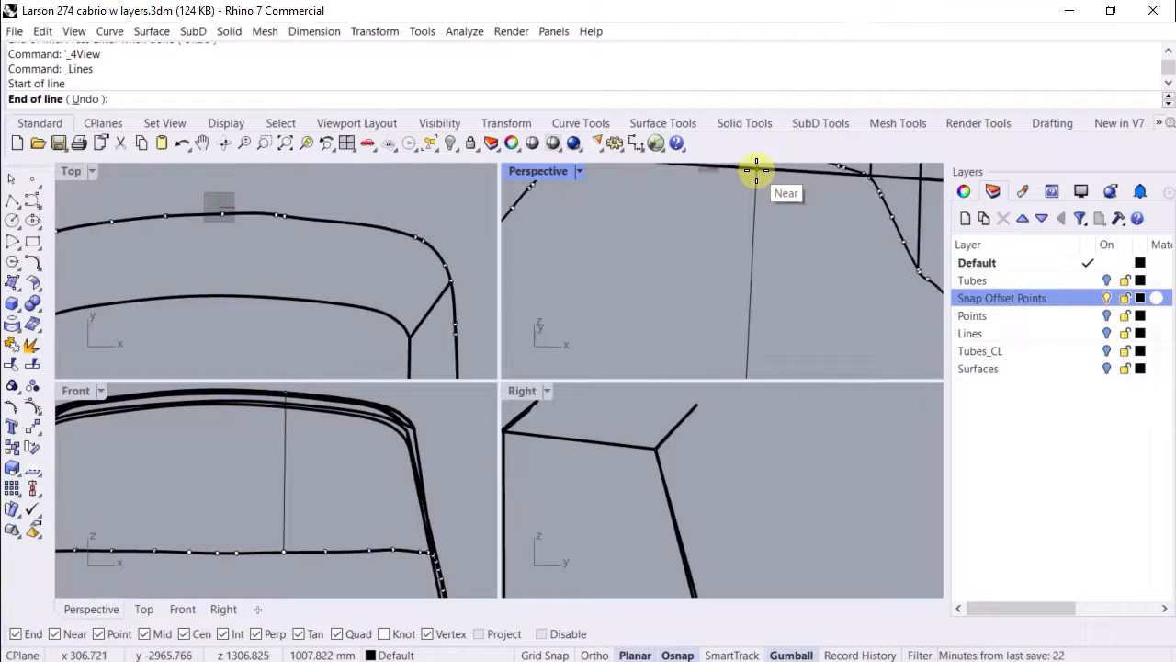
click(756, 170)
right_click(687, 219)
- Draw a second upright line from an offset point across the centre of the raised outline end to the same tube curve
scroll(262, 474, down, 6)
scroll(696, 326, down, 10)
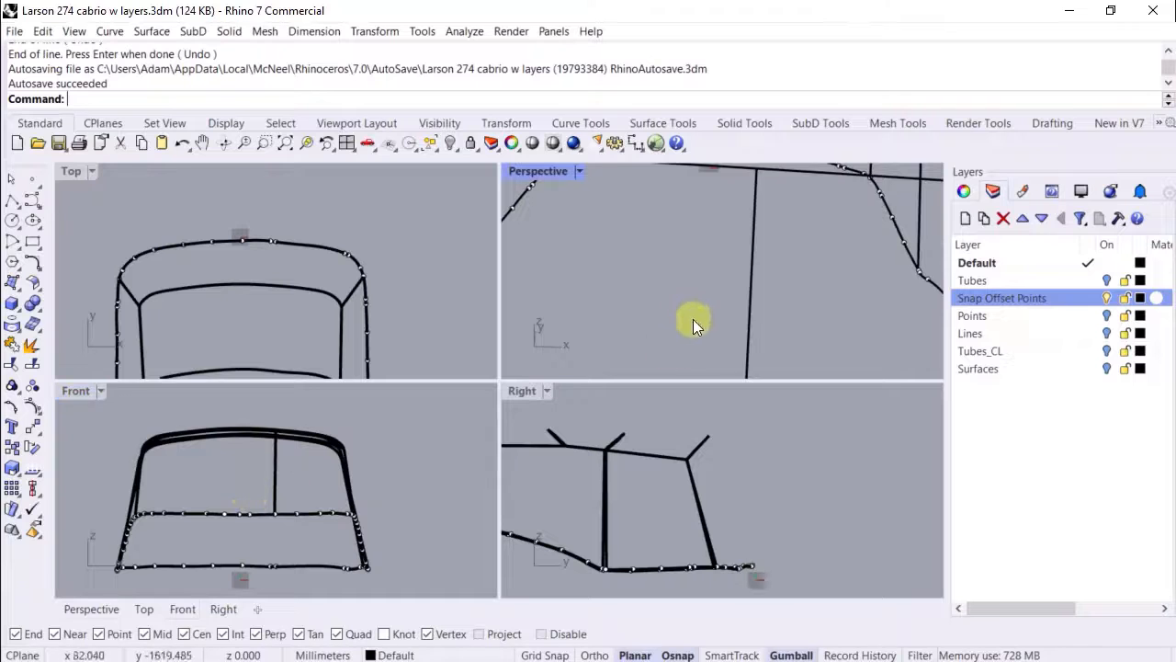
right_drag(644, 347, 673, 321)
right_click(671, 327)
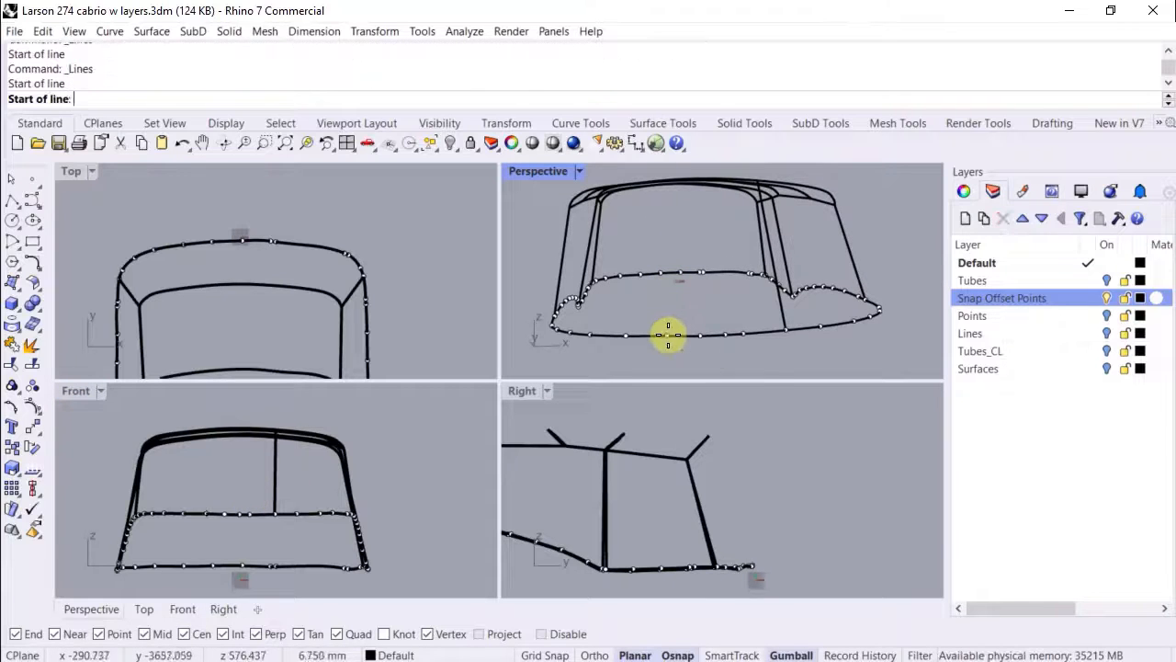
click(671, 328)
scroll(677, 311, up, 5)
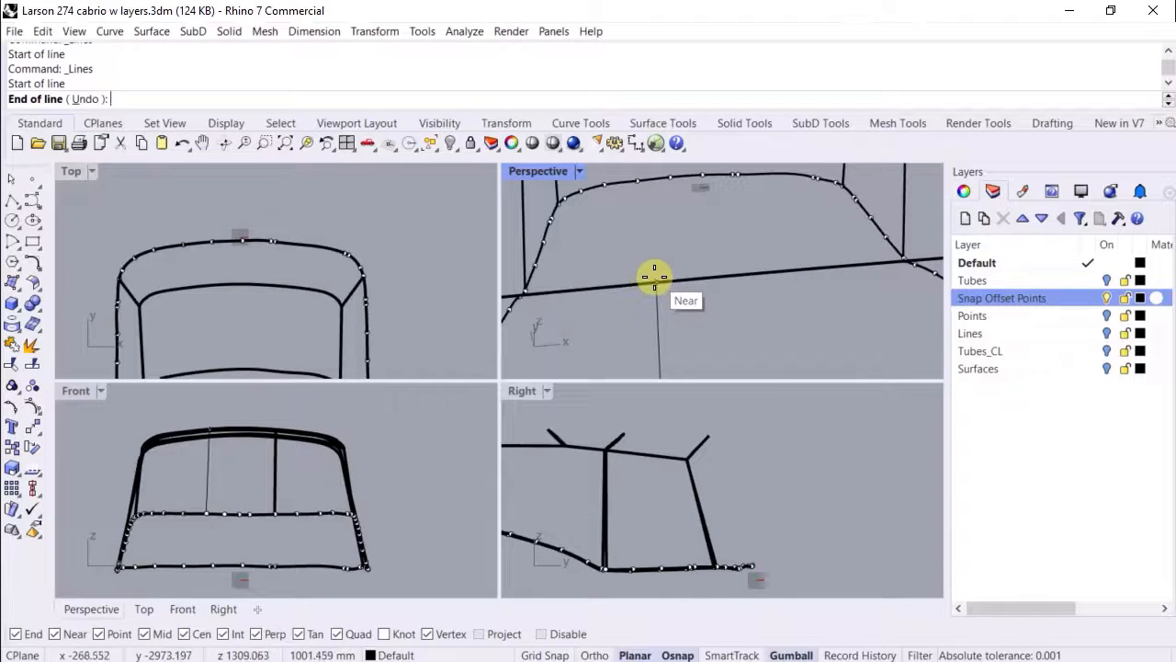
click(653, 279)
right_click(648, 292)
scroll(650, 296, down, 3)
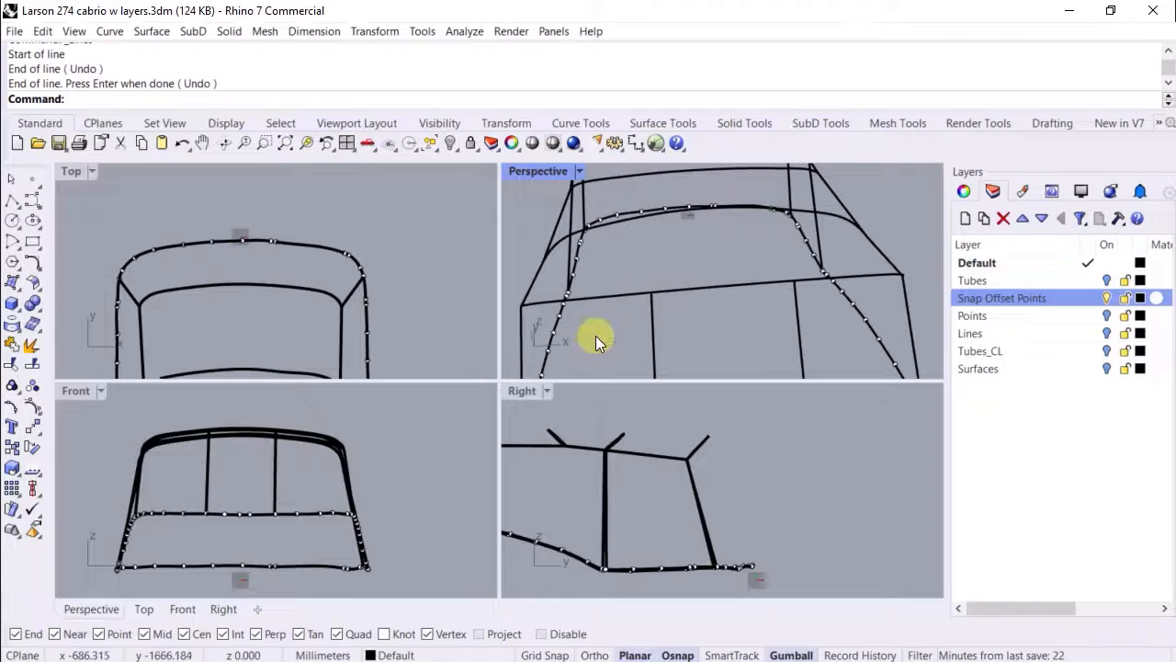
- Maximize the Perspective view and split the raised-end tube curve and its outline curve with the four connecting lines at that end
key(ctrl+alt+e)
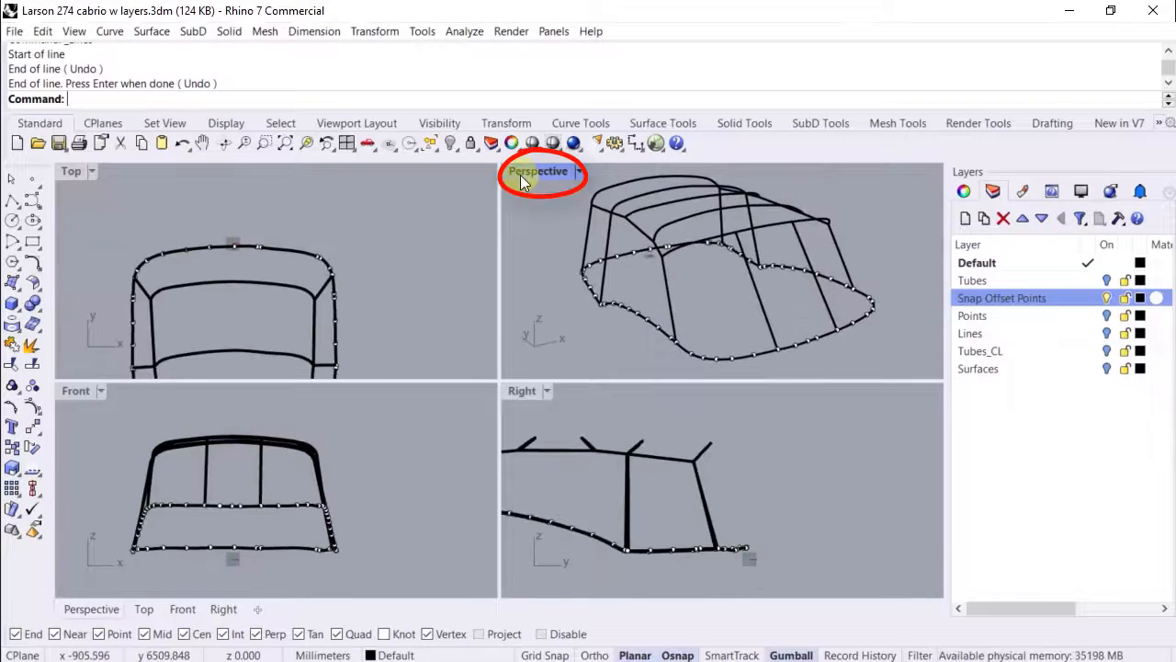
double_click(539, 172)
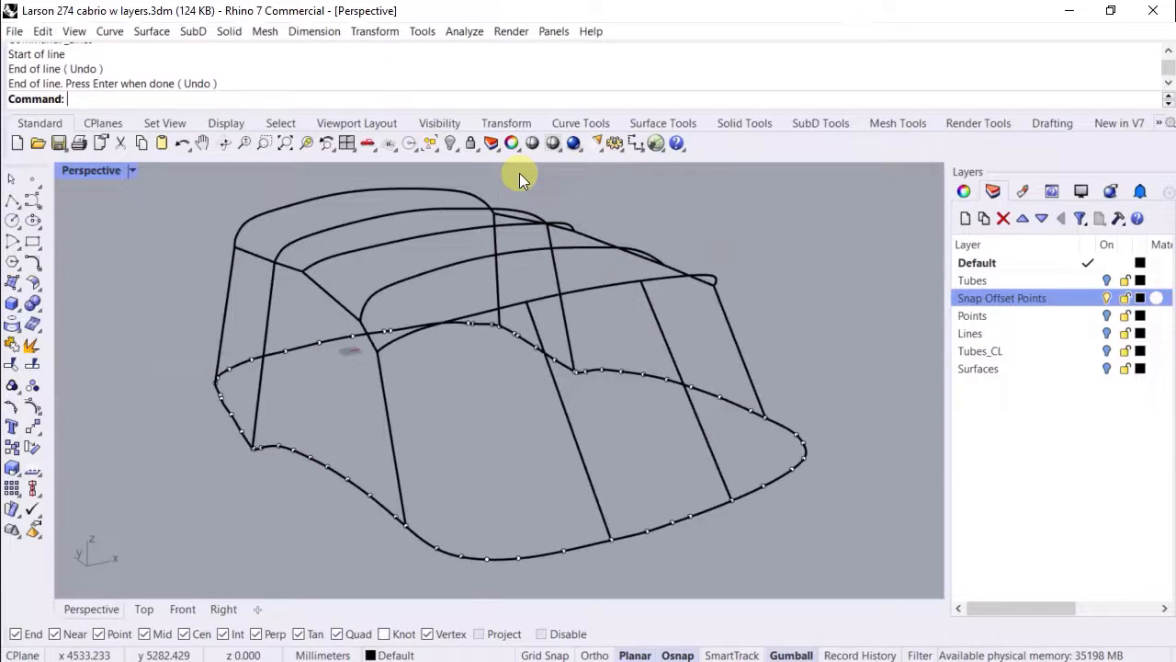
right_drag(467, 312, 466, 294)
click(459, 307)
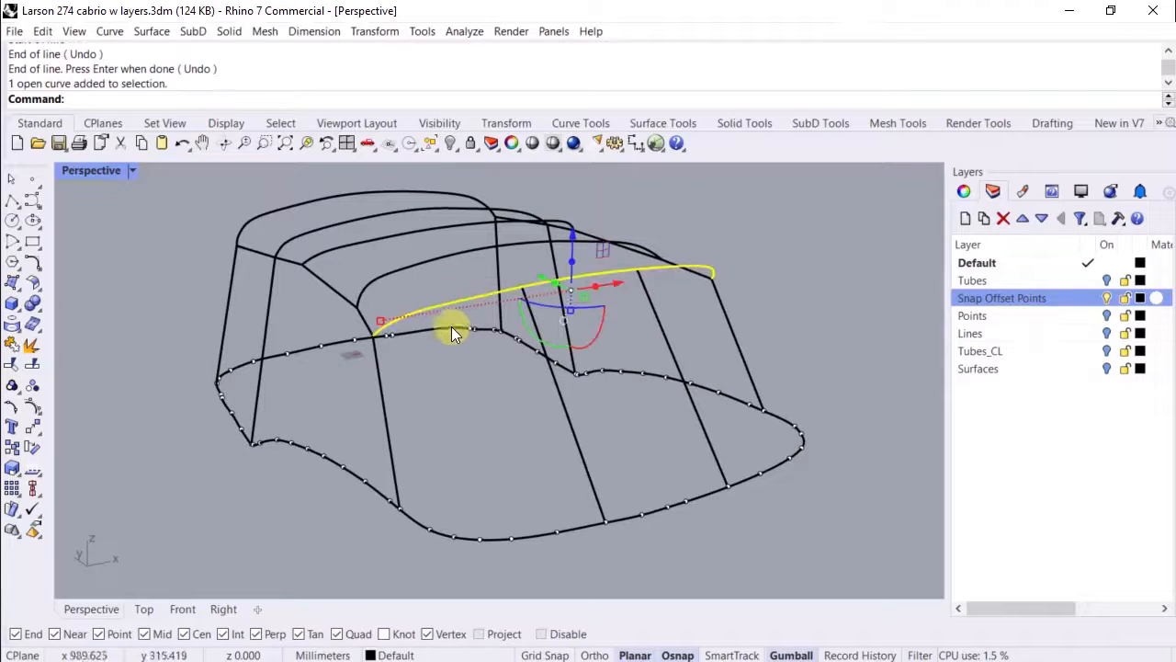
shift+click(468, 538)
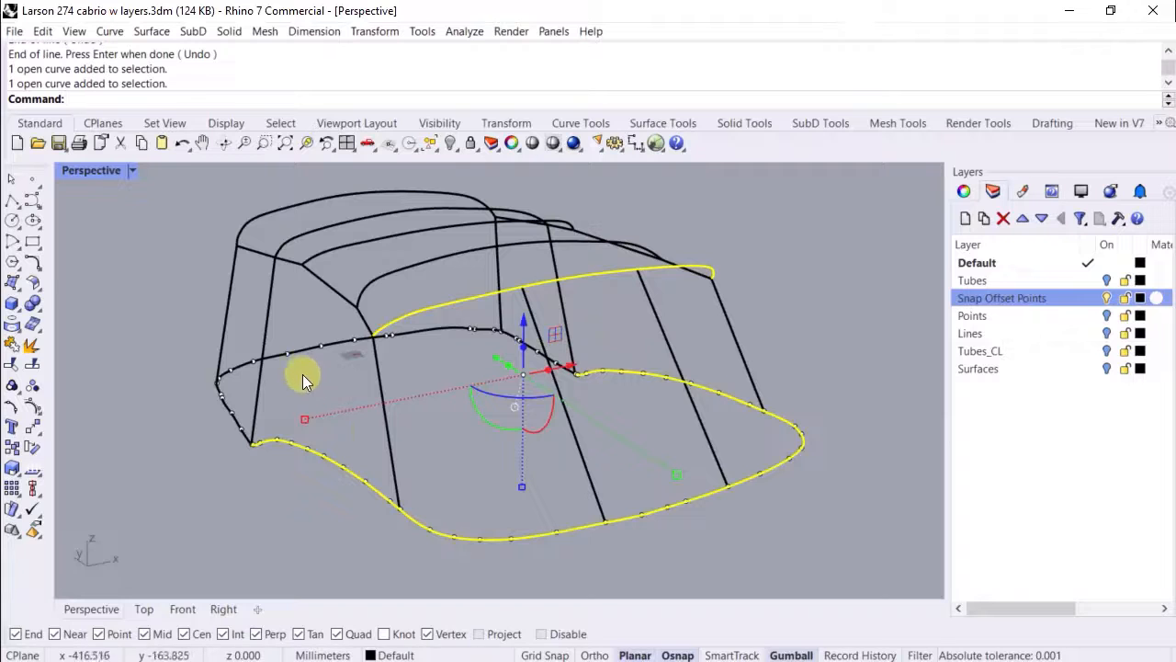
right_drag(304, 377, 337, 372)
click(36, 363)
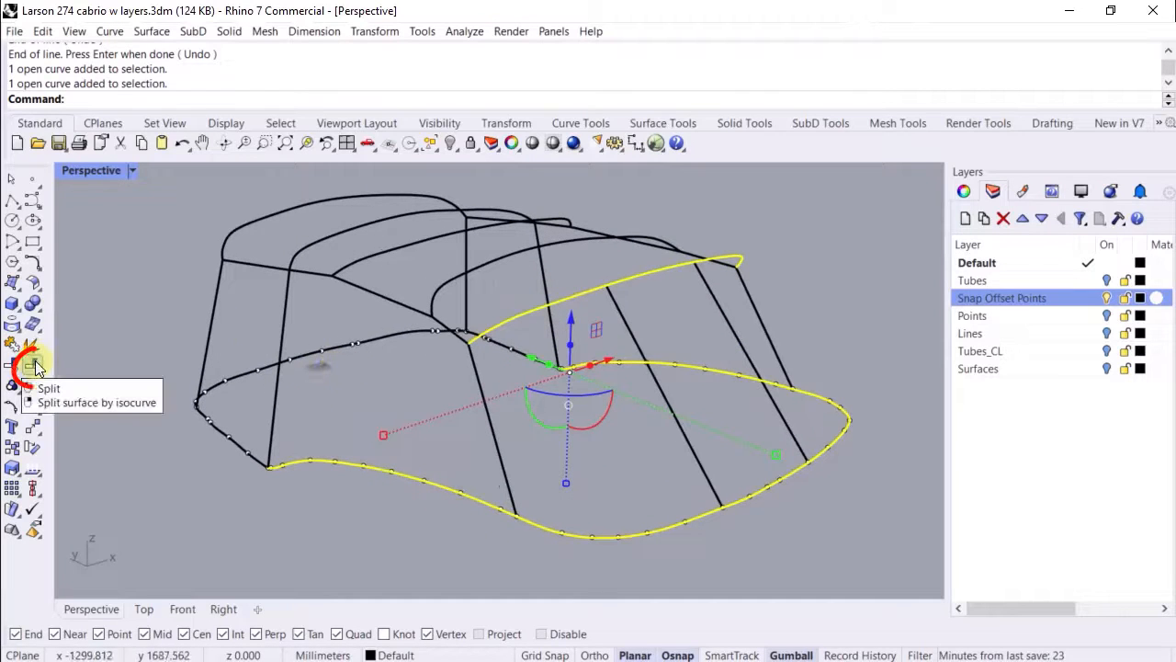
right_drag(388, 358, 438, 342)
drag(859, 315, 605, 307)
drag(588, 413, 489, 387)
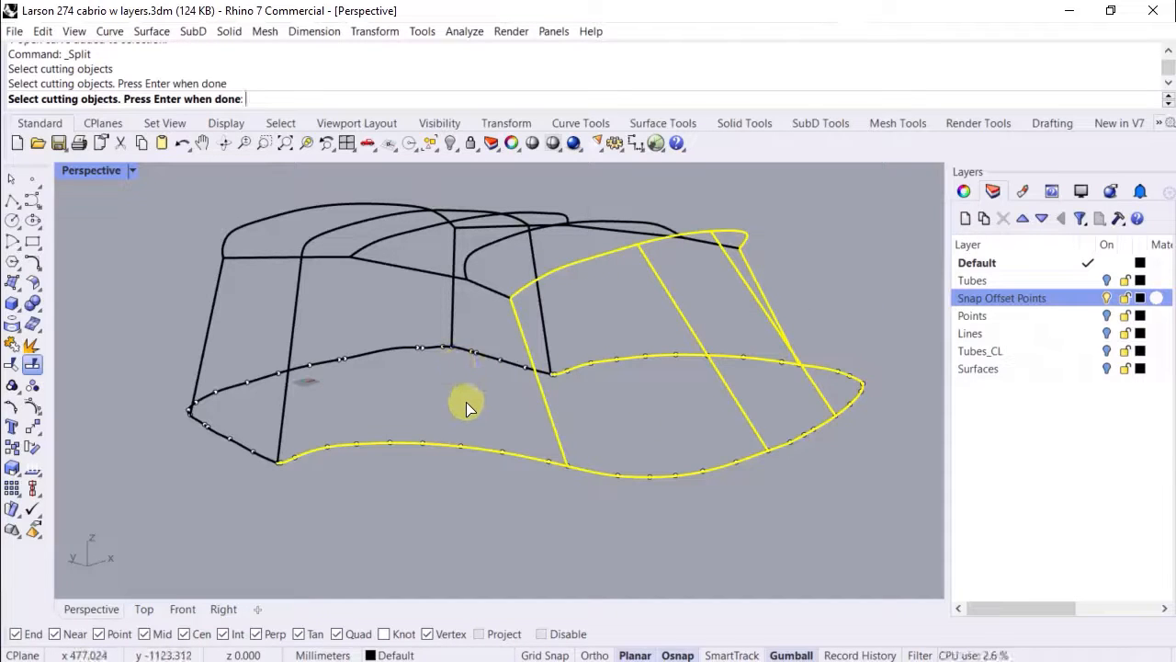
key(Return)
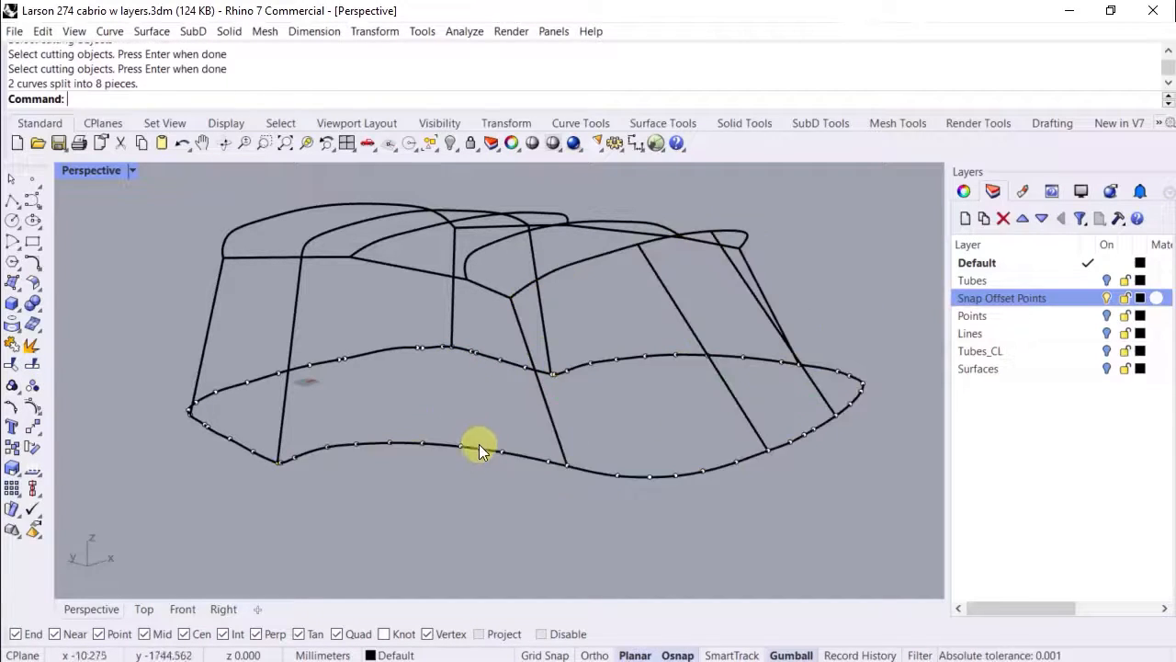
- Select individual pieces of the split outline at the raised end to check where the cuts fall
click(594, 465)
click(844, 408)
click(846, 413)
right_drag(846, 411, 627, 381)
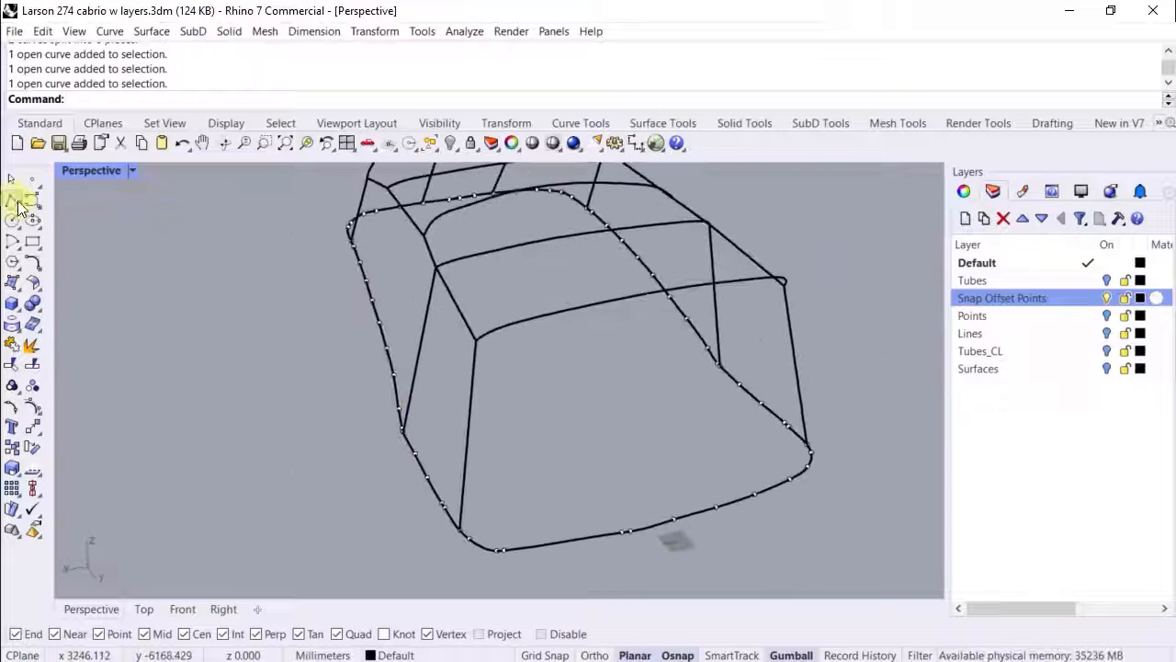
- Draw a polyline in the four-viewport layout from a point on the outline's opposite end up to the end tube curve above it
click(12, 199)
click(346, 142)
scroll(644, 354, up, 3)
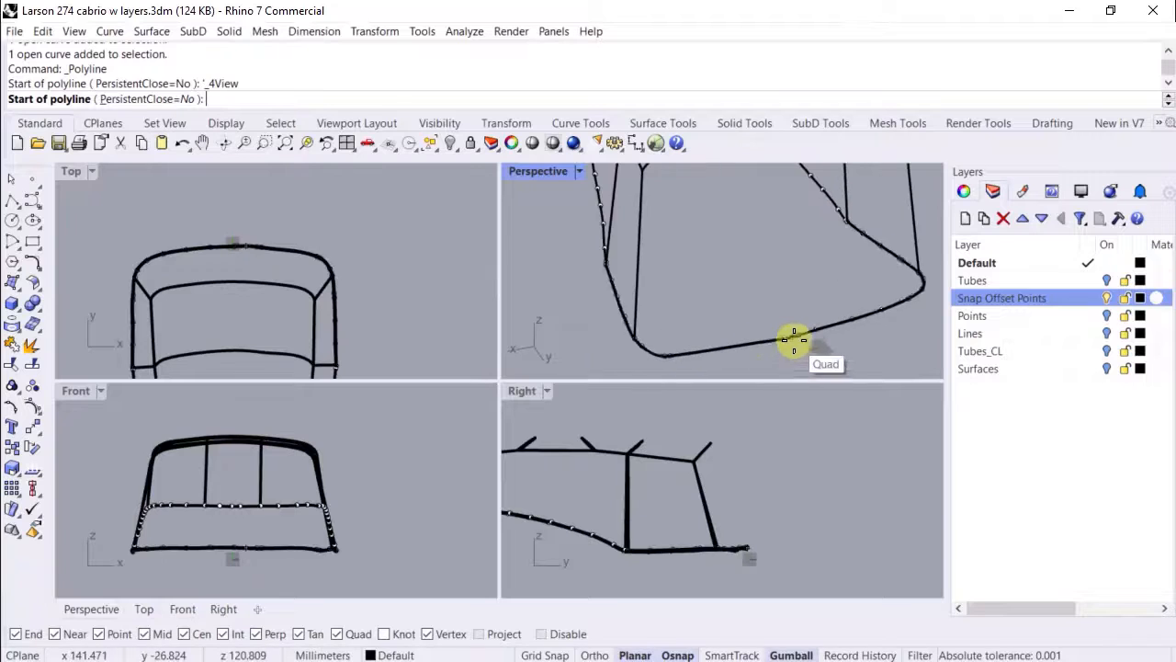
click(793, 337)
scroll(729, 234, up, 3)
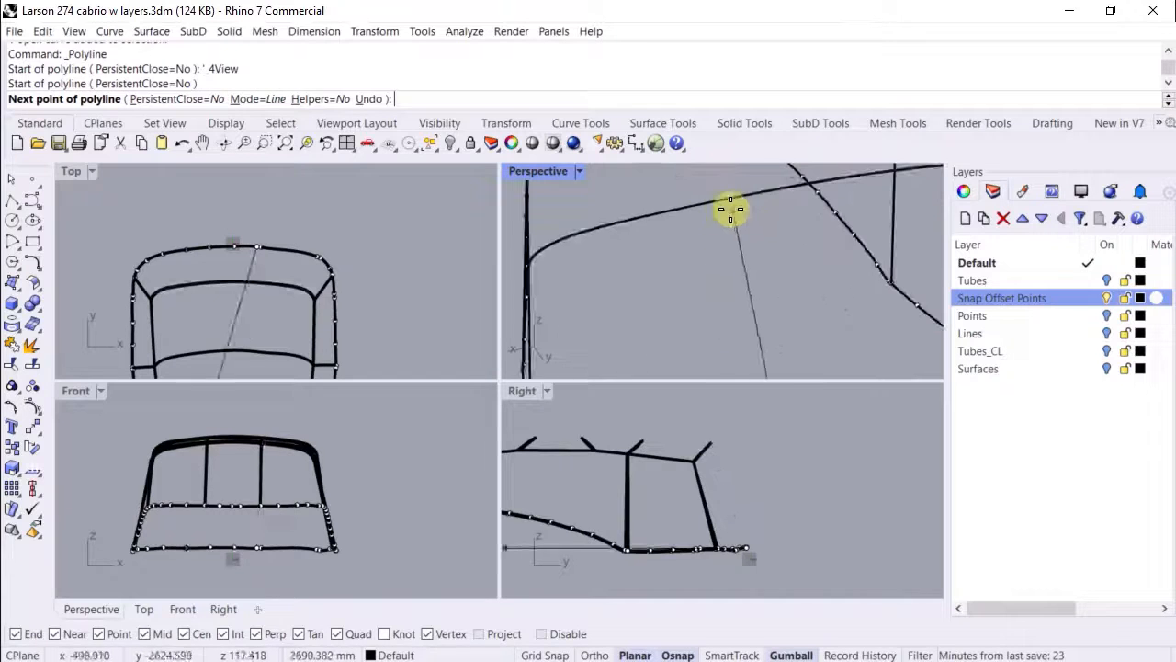
click(777, 189)
right_click(746, 261)
scroll(718, 265, down, 8)
- Split that end's tube curve and outline curve using the connecting lines there as cutting objects
click(696, 256)
shift+click(714, 362)
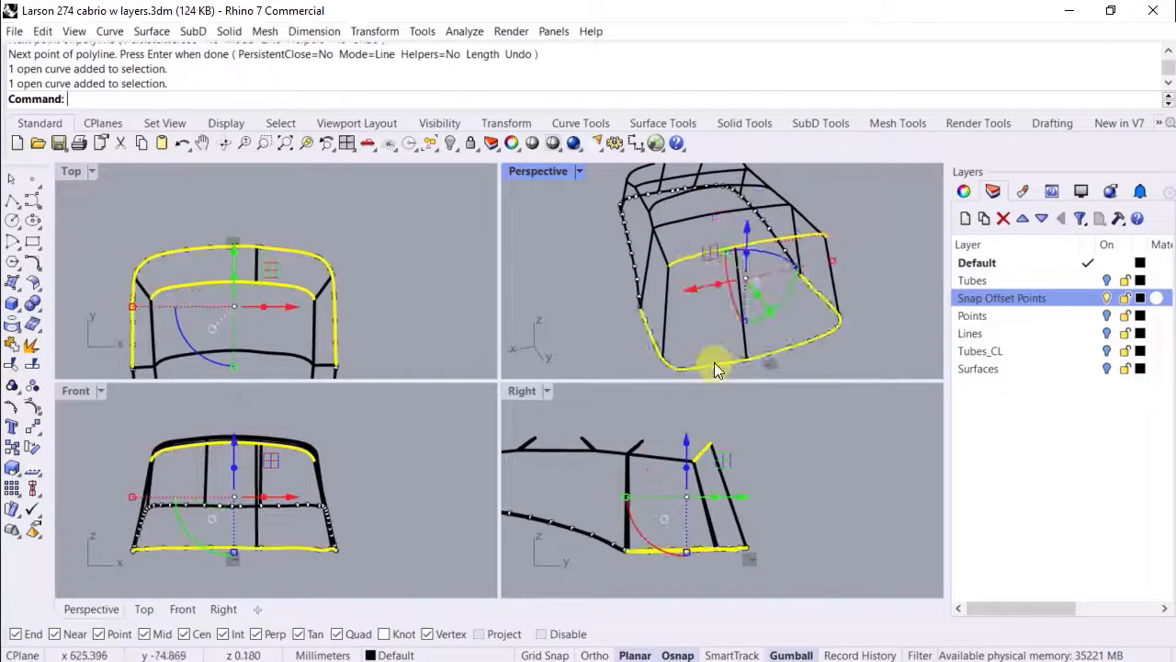
right_drag(714, 362, 788, 334)
click(33, 364)
mouse_move(875, 250)
mouse_down()
mouse_move(646, 264)
mouse_move(641, 255)
mouse_up()
right_click(641, 253)
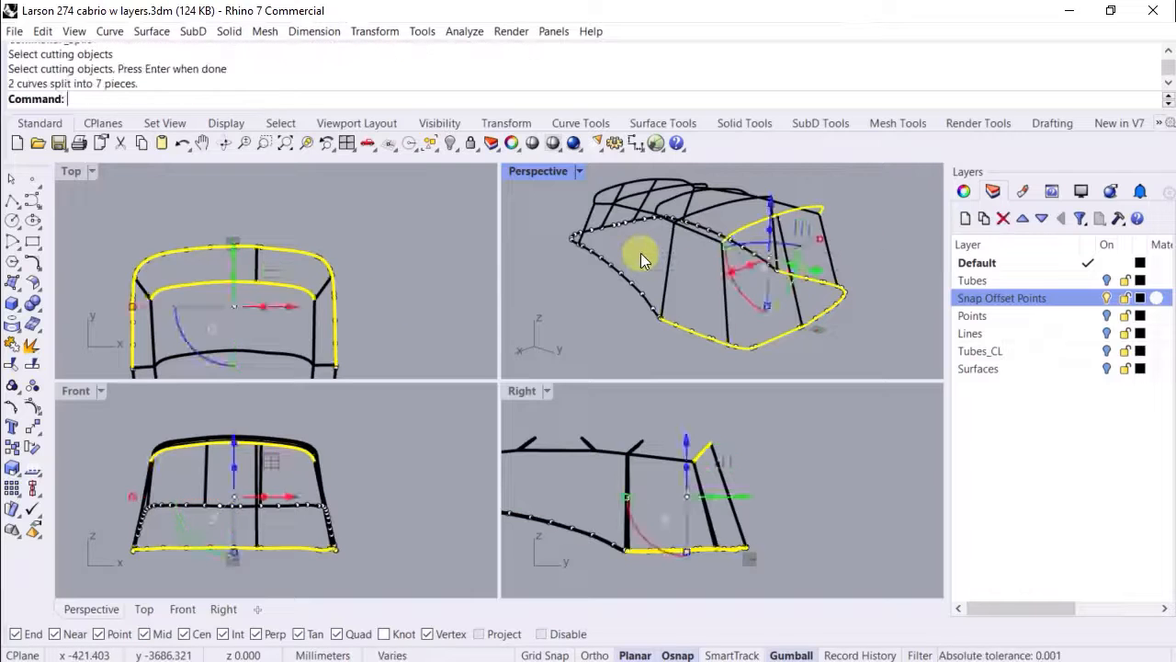
click(640, 252)
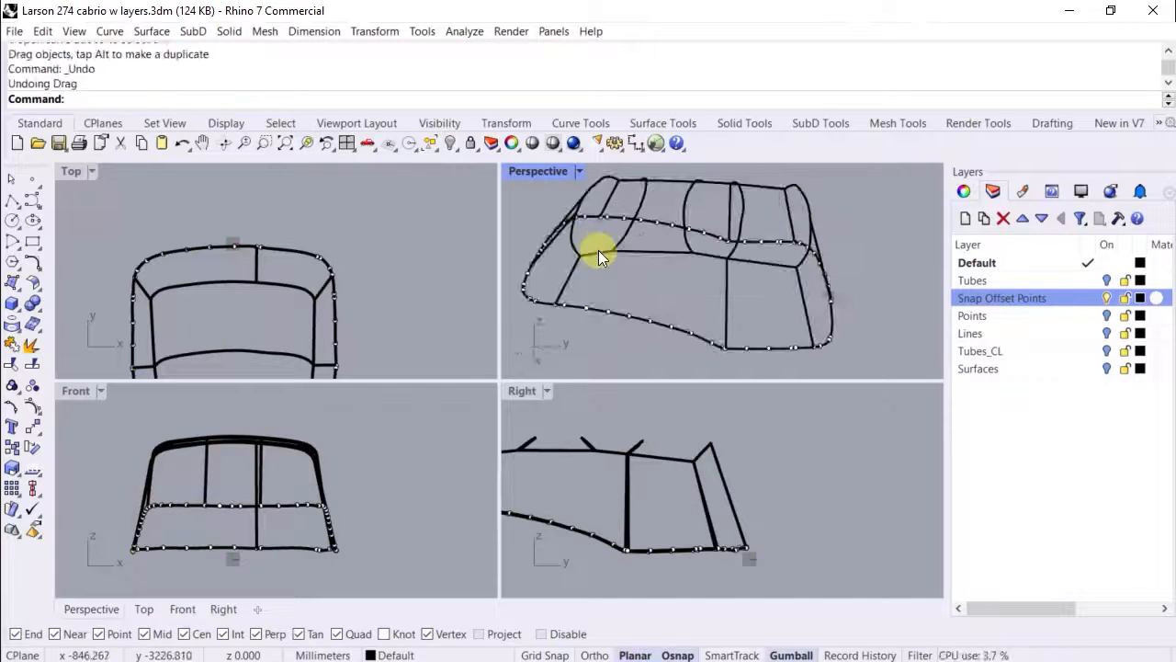
- Join the three upper edge lines on each side, from the raised-end corner to the sharp-bend connecting line, into one curve per side
click(598, 250)
shift+click(678, 253)
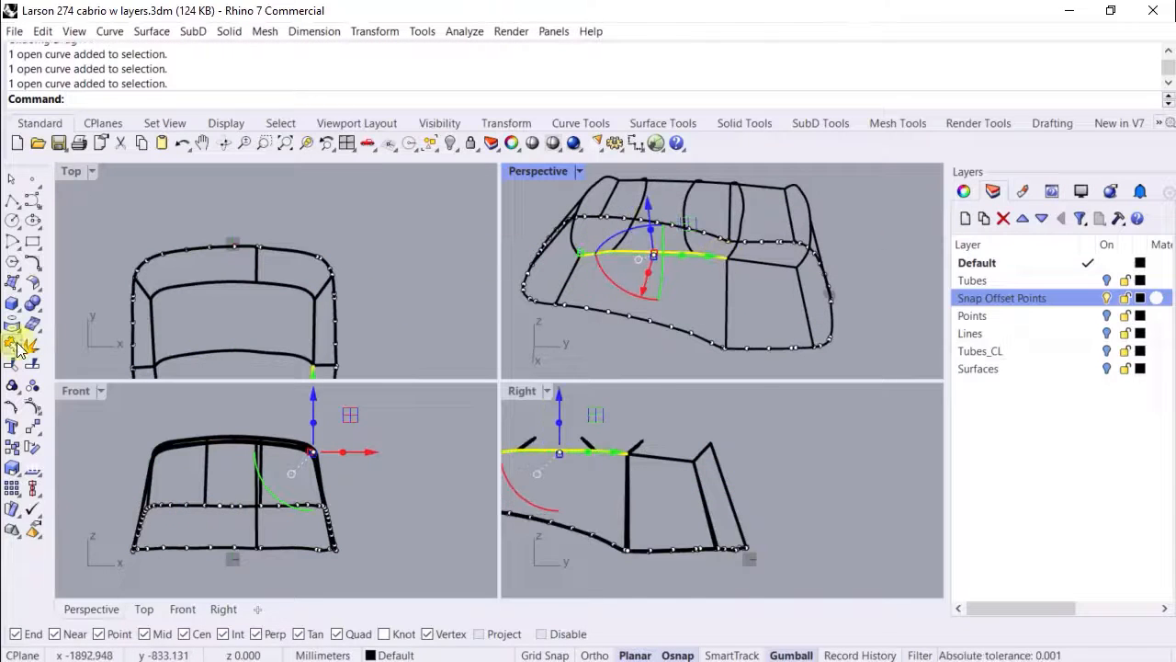
click(12, 344)
right_drag(699, 300, 713, 273)
click(721, 261)
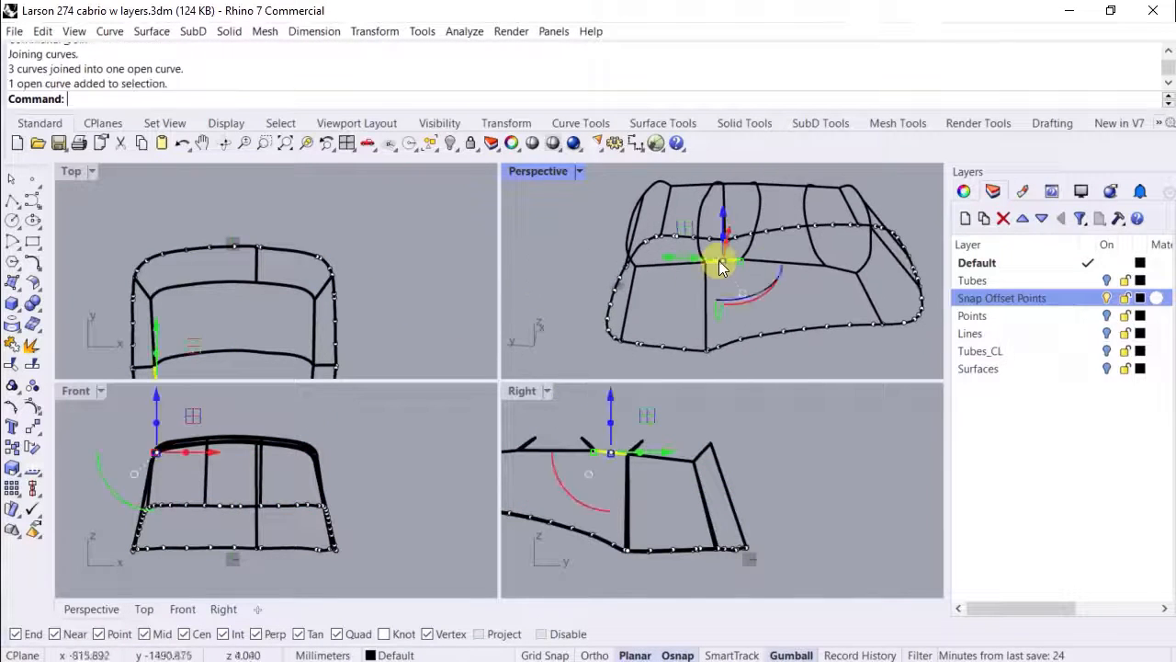
shift+click(803, 264)
shift+click(847, 270)
click(12, 344)
click(586, 231)
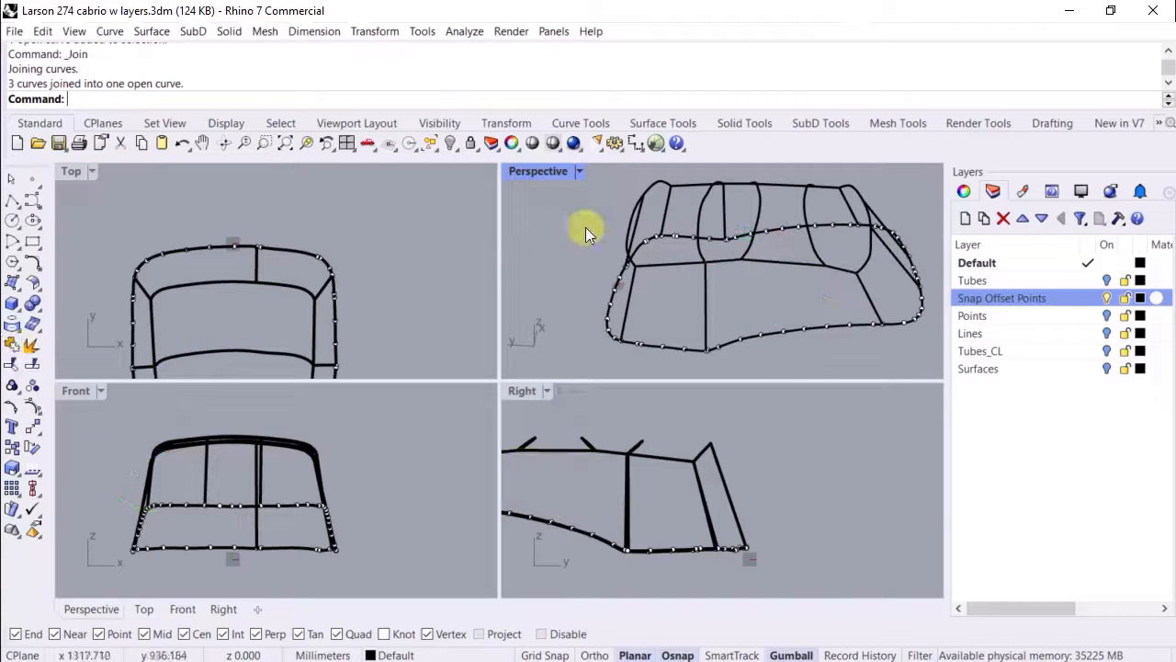
- Maximize the Perspective view and select the split tube piece and neighbouring panel curves to check the panel boundaries
double_click(533, 171)
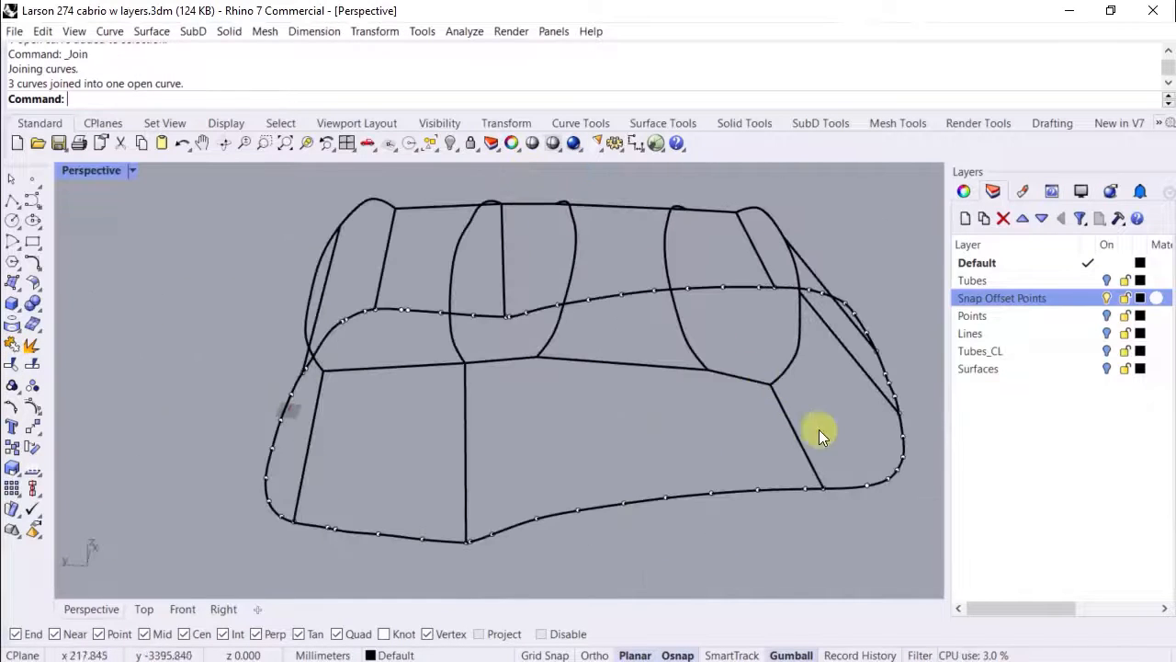
right_drag(819, 429, 683, 341)
click(584, 374)
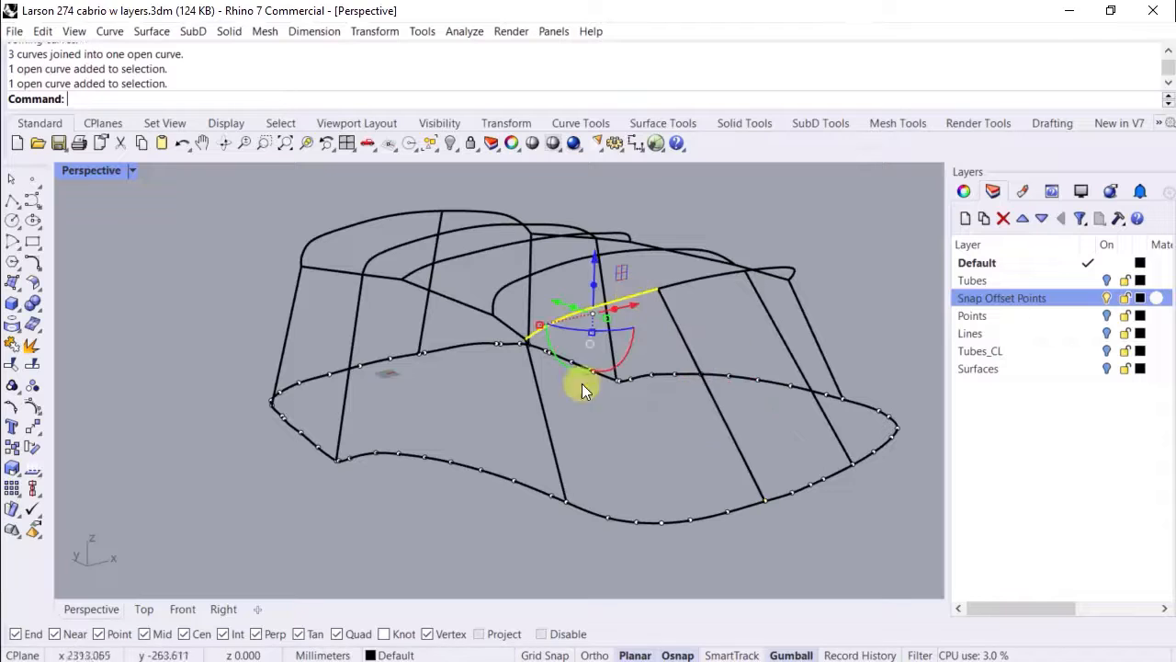
click(555, 460)
click(528, 489)
click(467, 393)
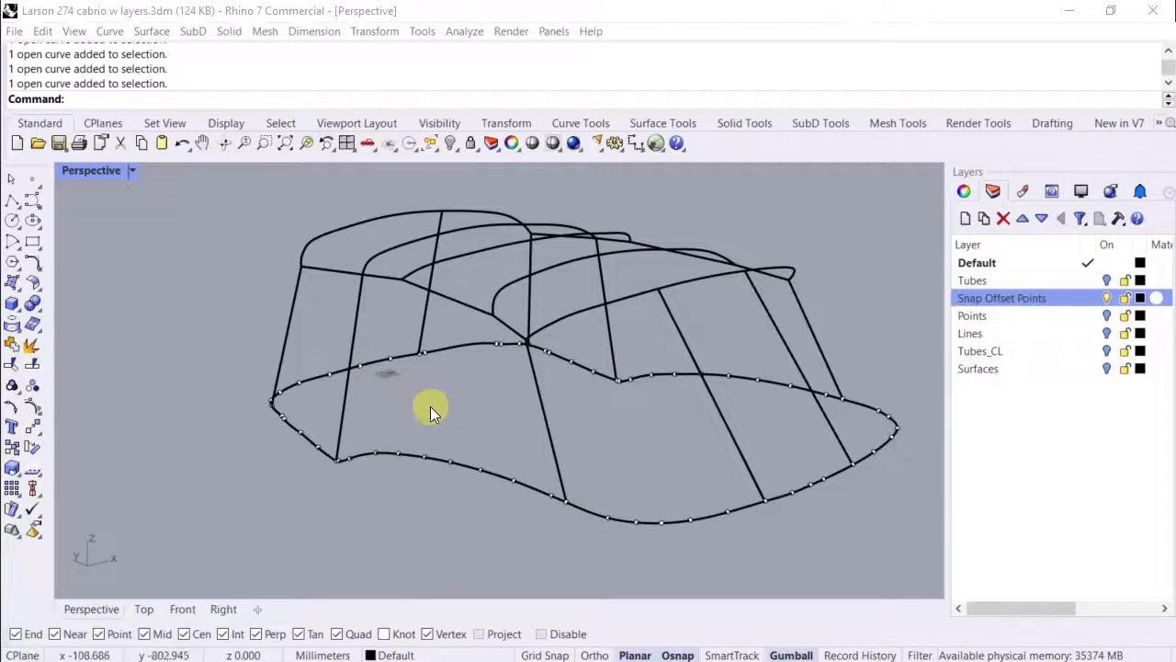
- Sweep a surface along the sloping end's first tube piece and outline piece, using the two connecting lines bounding that panel as cross sections
text(Swe)
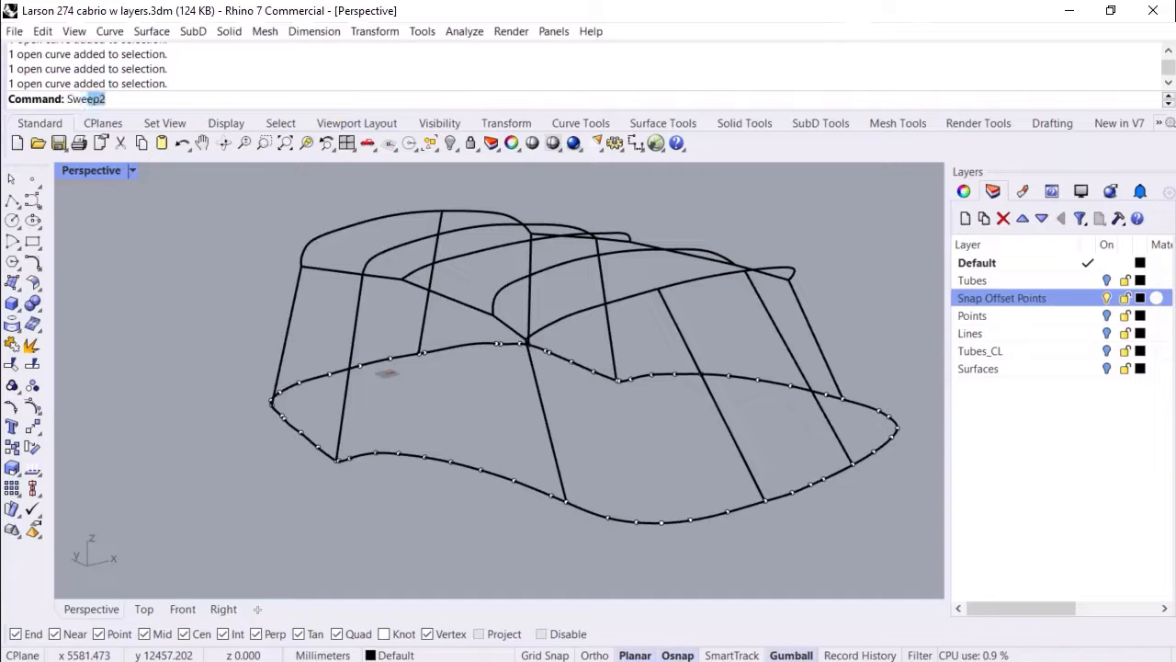
text(ep2)
key(Return)
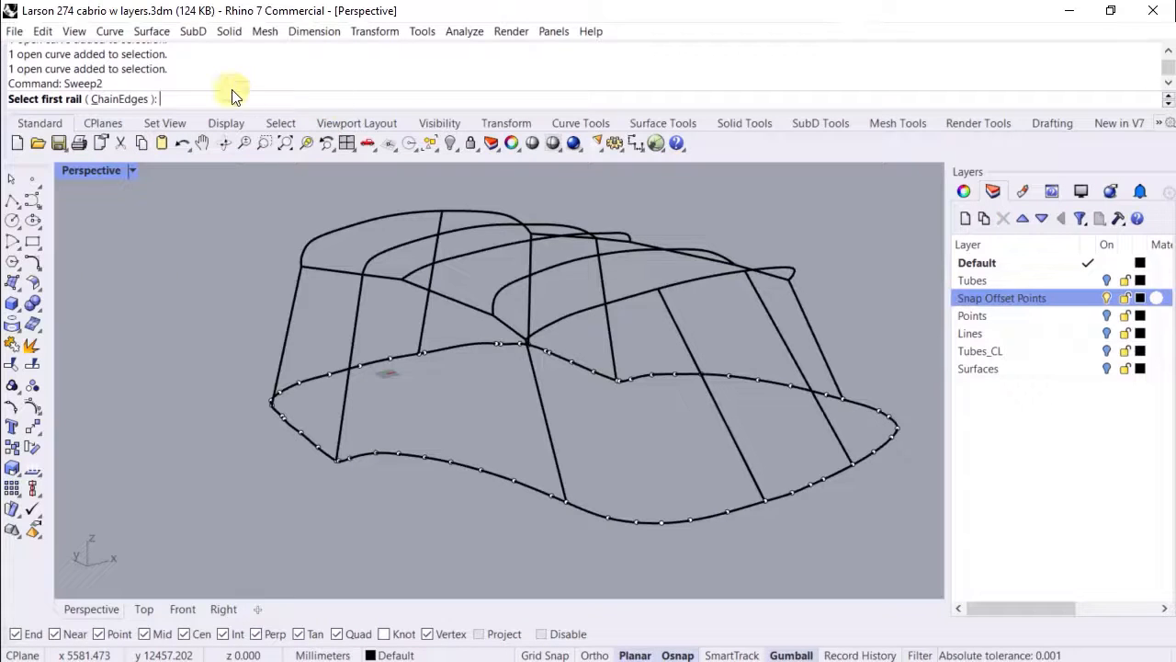
click(583, 313)
click(625, 520)
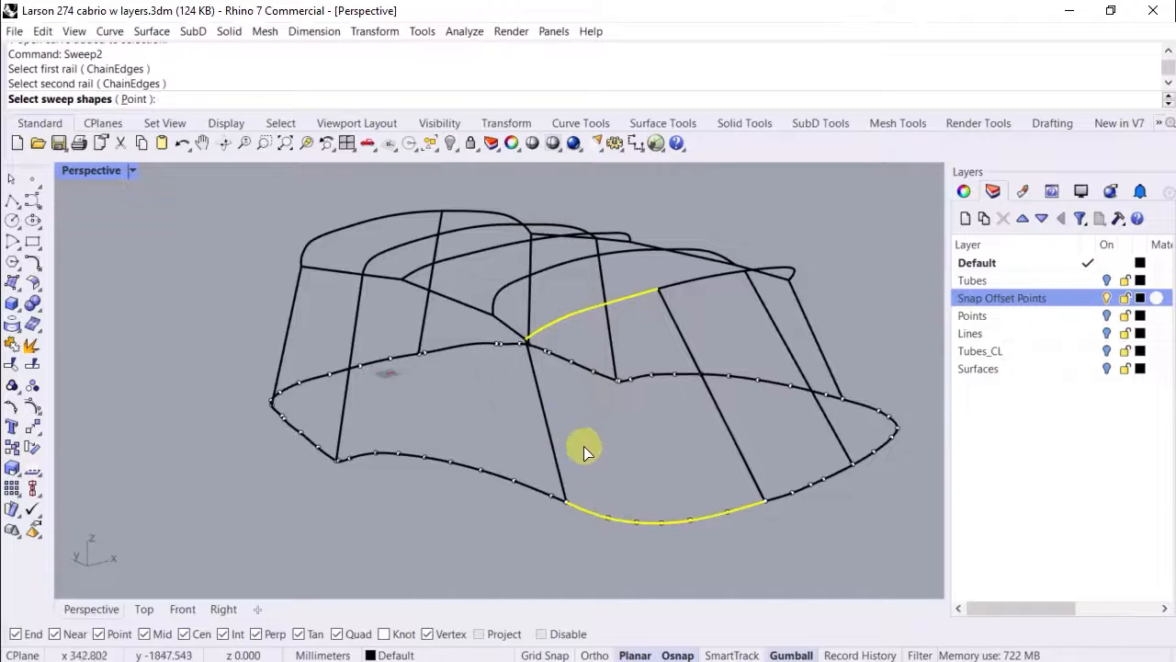
click(571, 447)
click(728, 432)
key(Return)
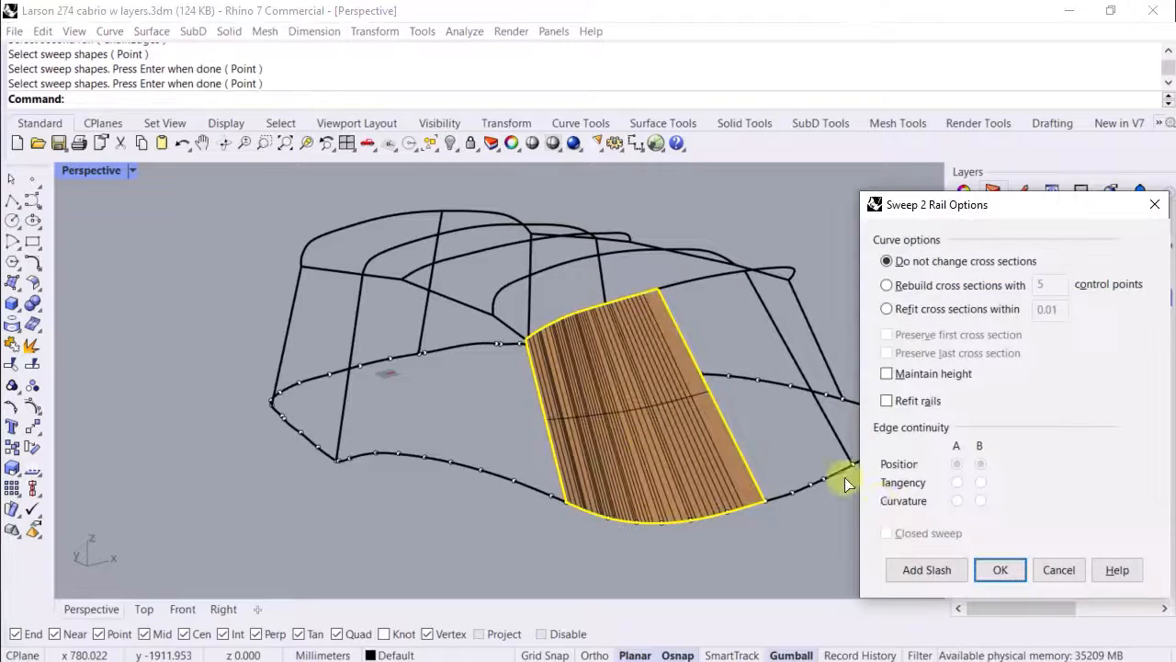
click(1004, 570)
- Flip the direction of the newly swept end panel surface and delete that surface
key(Left)
key(Left)
key(Left)
key(Left)
key(Left)
key(Left)
key(Left)
key(Left)
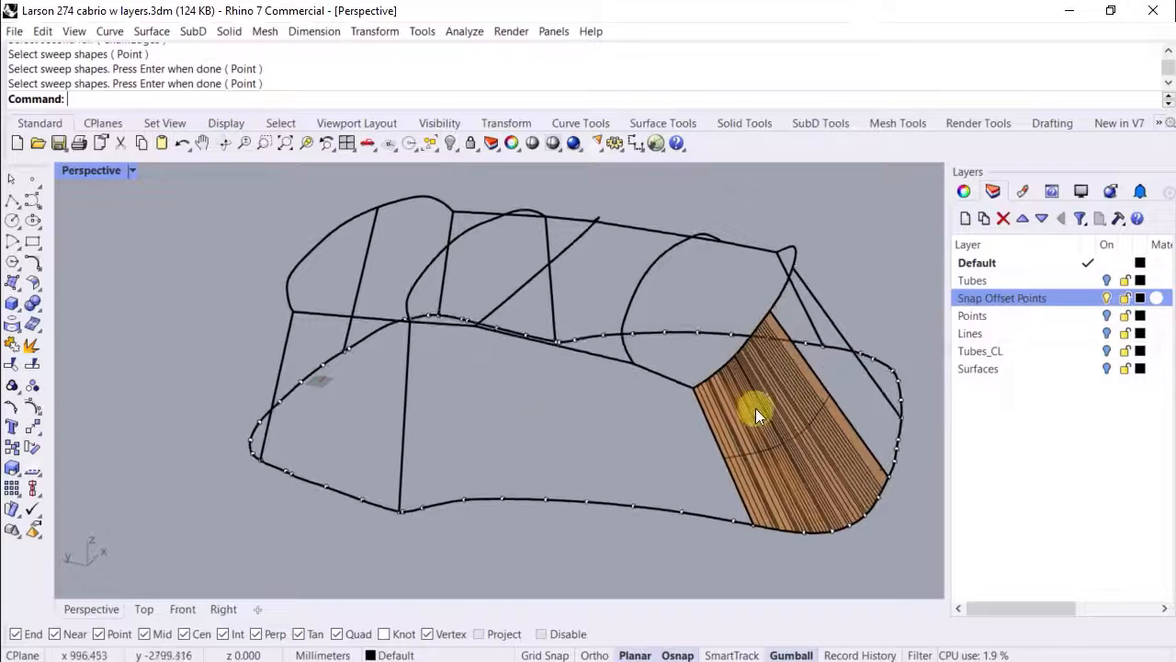
right_drag(736, 456, 603, 394)
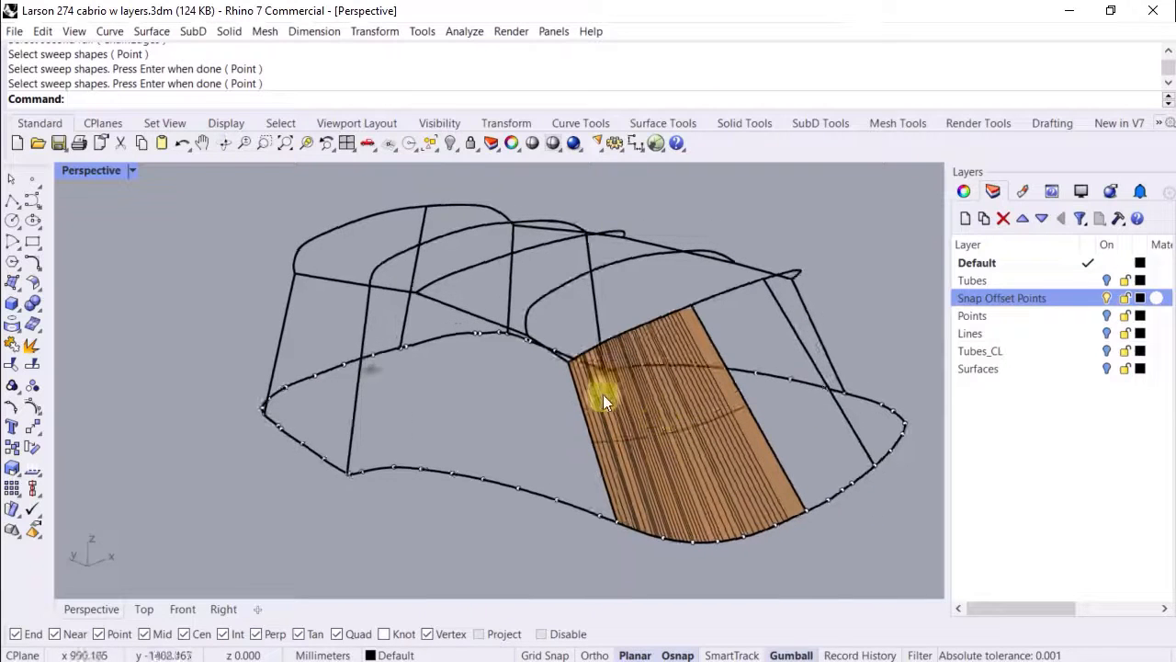
click(654, 420)
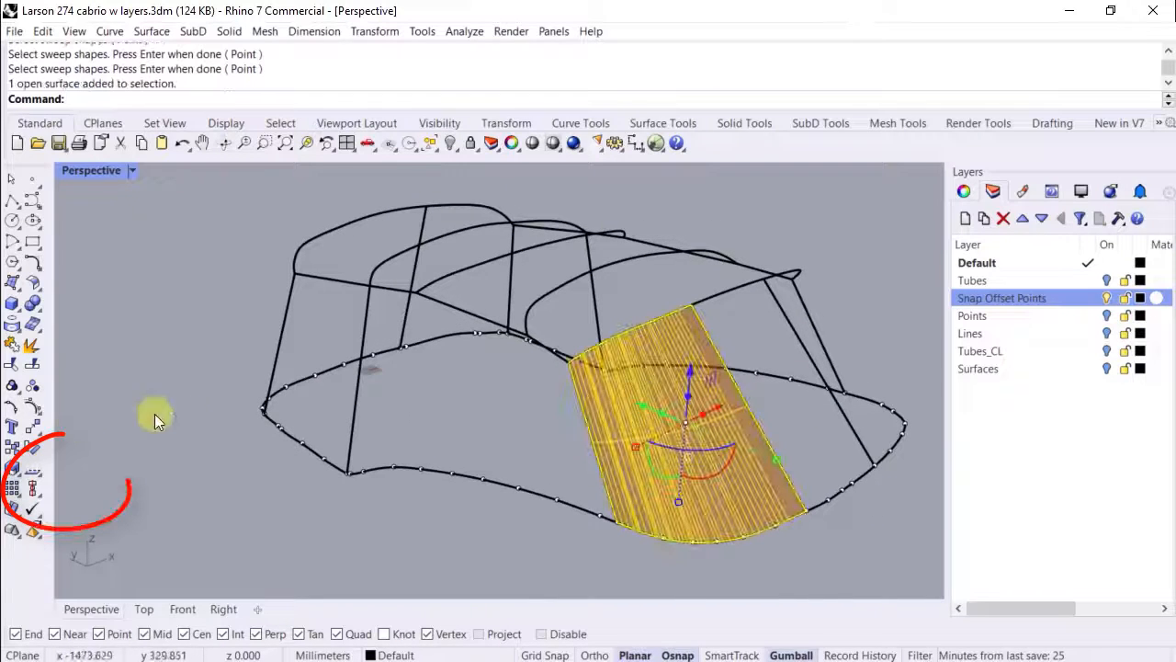
right_click(32, 476)
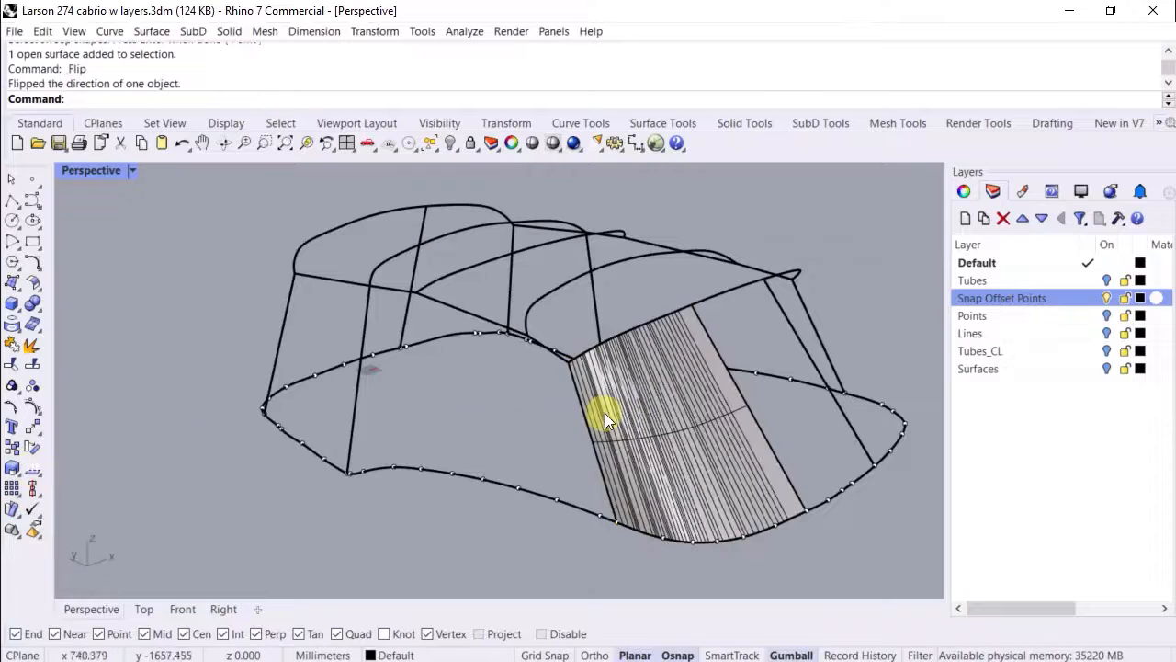
right_drag(674, 393, 630, 341)
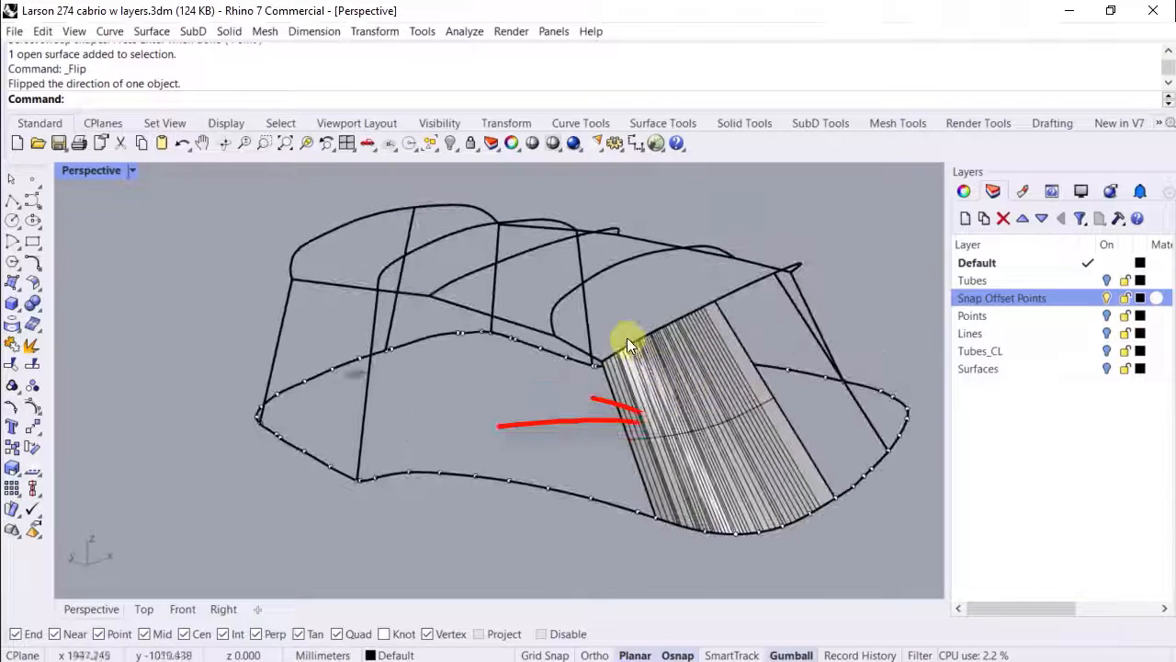
click(671, 442)
key(Delete)
- Draw an extra polyline across the first end panel, from the tube curve near its corner down to the curved part of the outline
click(12, 200)
click(633, 343)
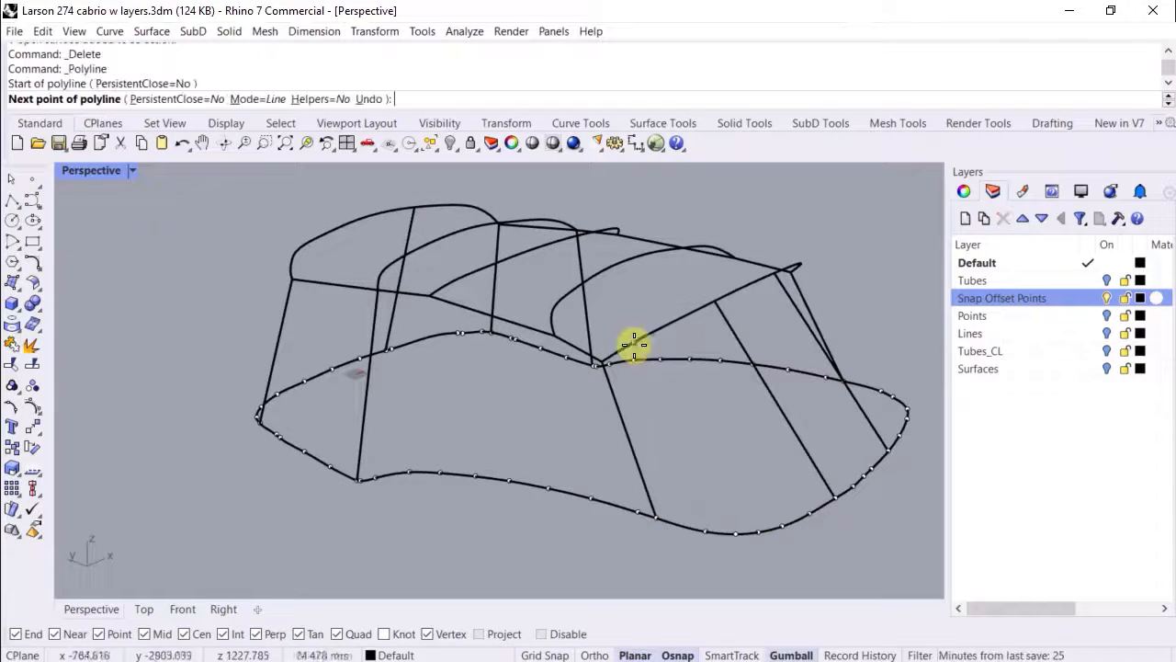
click(753, 534)
key(Return)
right_drag(743, 493, 627, 409)
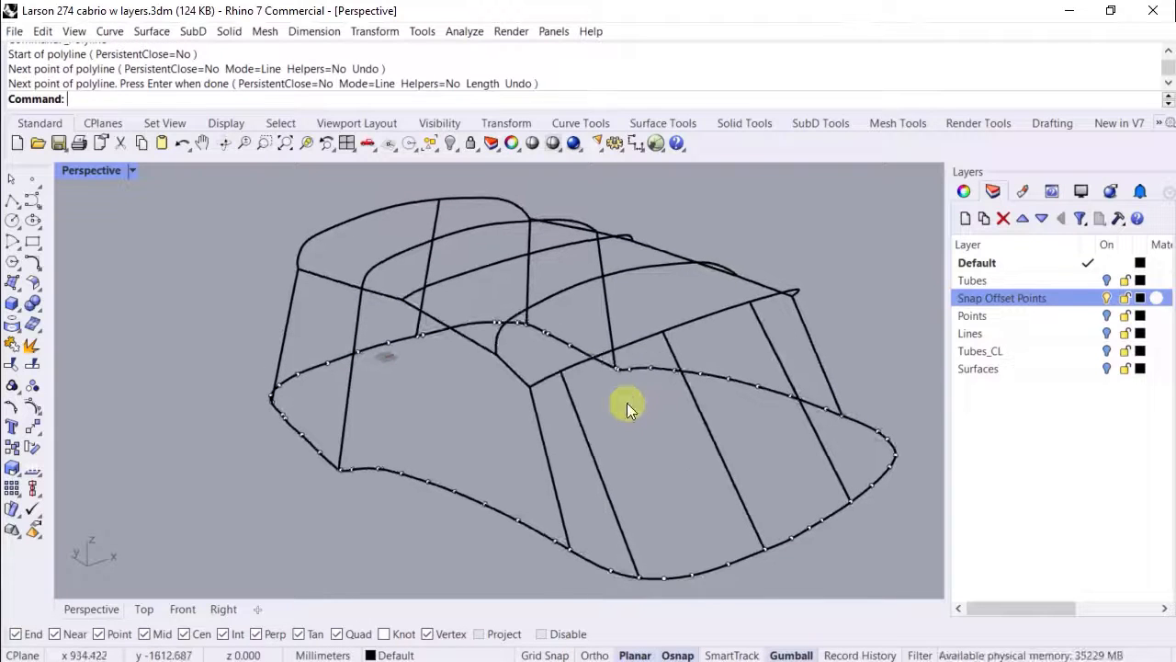
- Sweep the first end panel along its tube and outline rails with all three crossing lines as cross sections, and flip the surface's direction
right_click(258, 101)
click(295, 263)
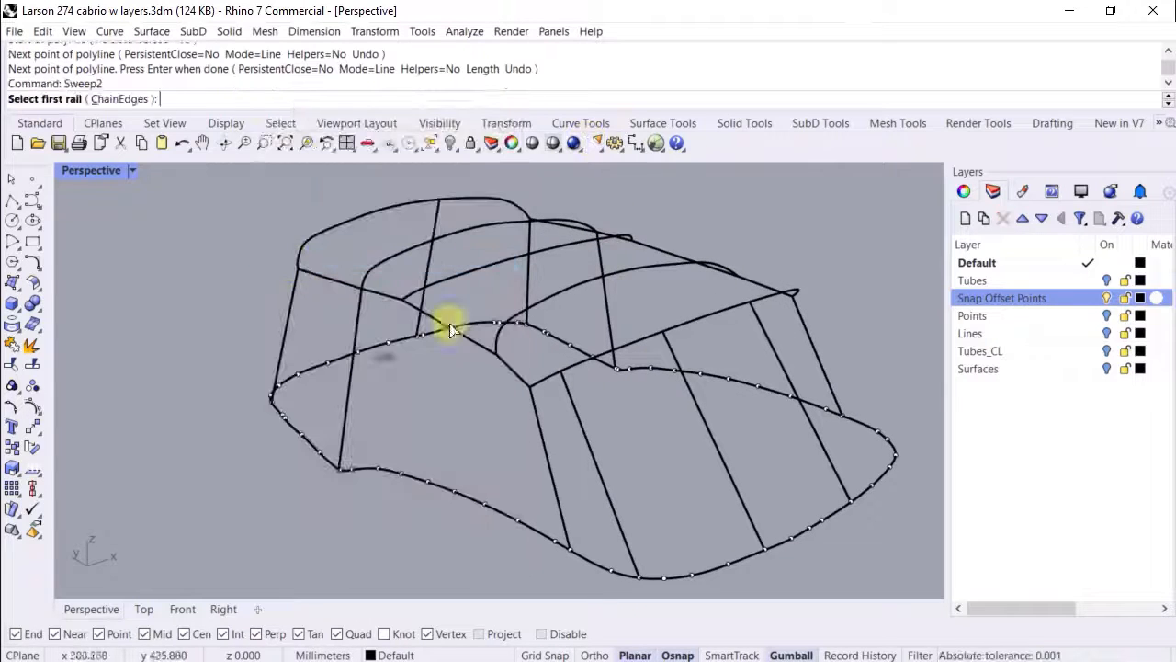
click(578, 365)
click(644, 576)
drag(499, 439, 501, 439)
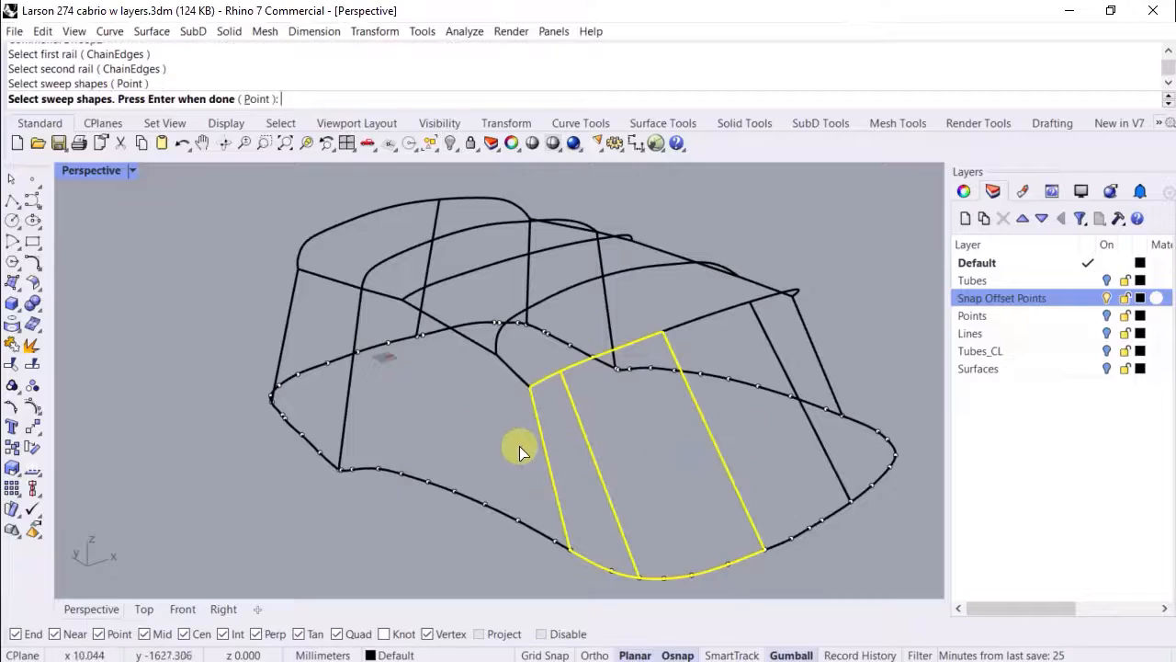
key(Return)
click(998, 567)
right_click(34, 448)
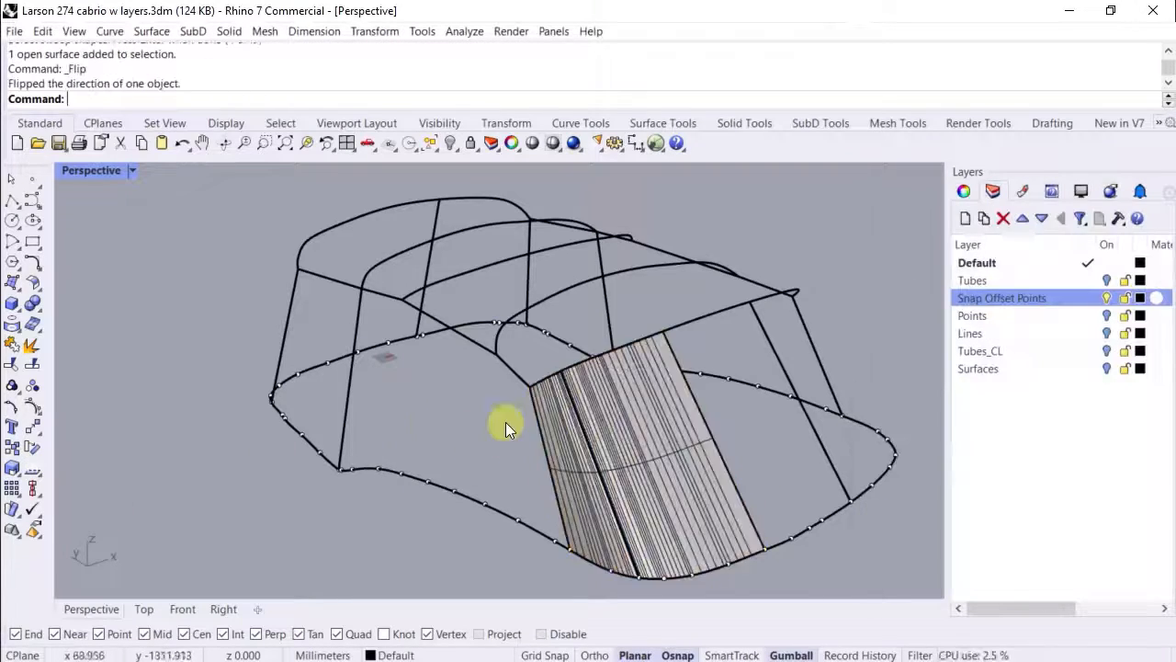
- Sweep the middle panel of the sloping end between its two connecting lines, and flip the surface's direction
right_drag(506, 420, 406, 363)
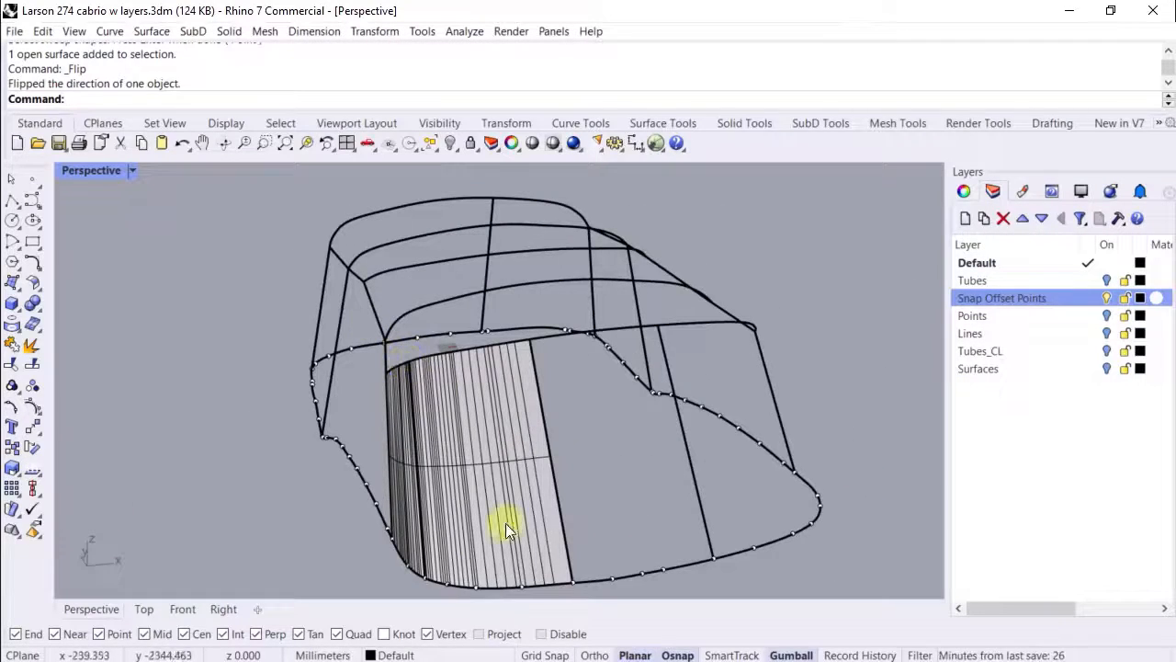
right_drag(505, 525, 314, 193)
right_click(311, 101)
click(367, 248)
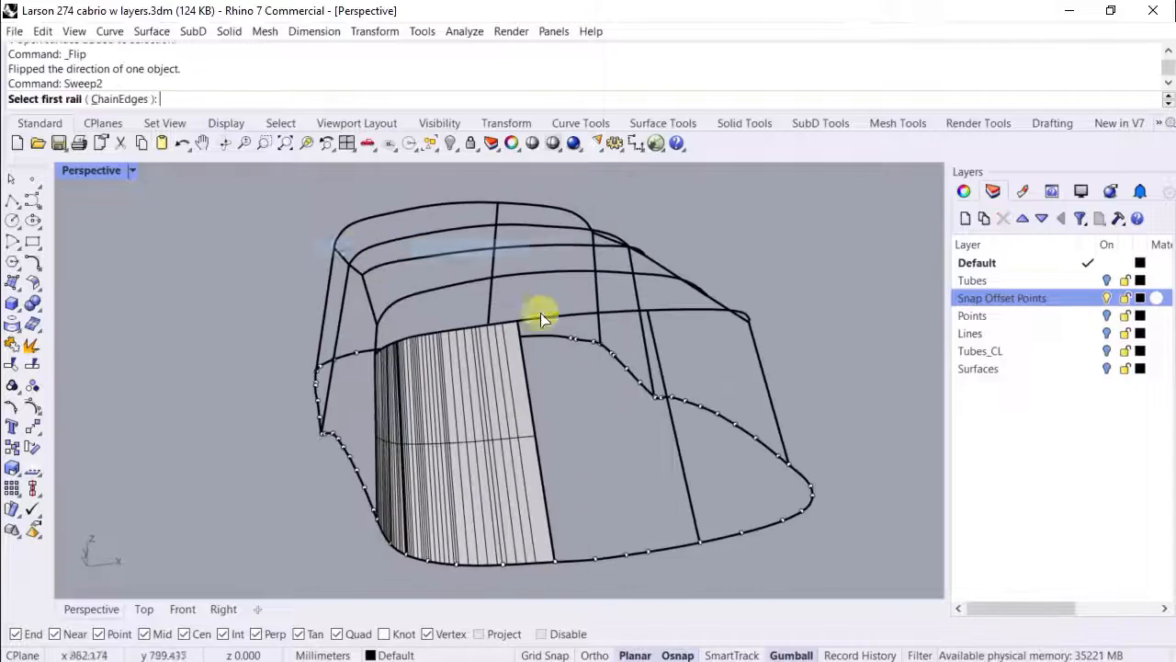
click(544, 317)
click(572, 559)
click(544, 499)
click(684, 474)
key(Return)
click(1000, 569)
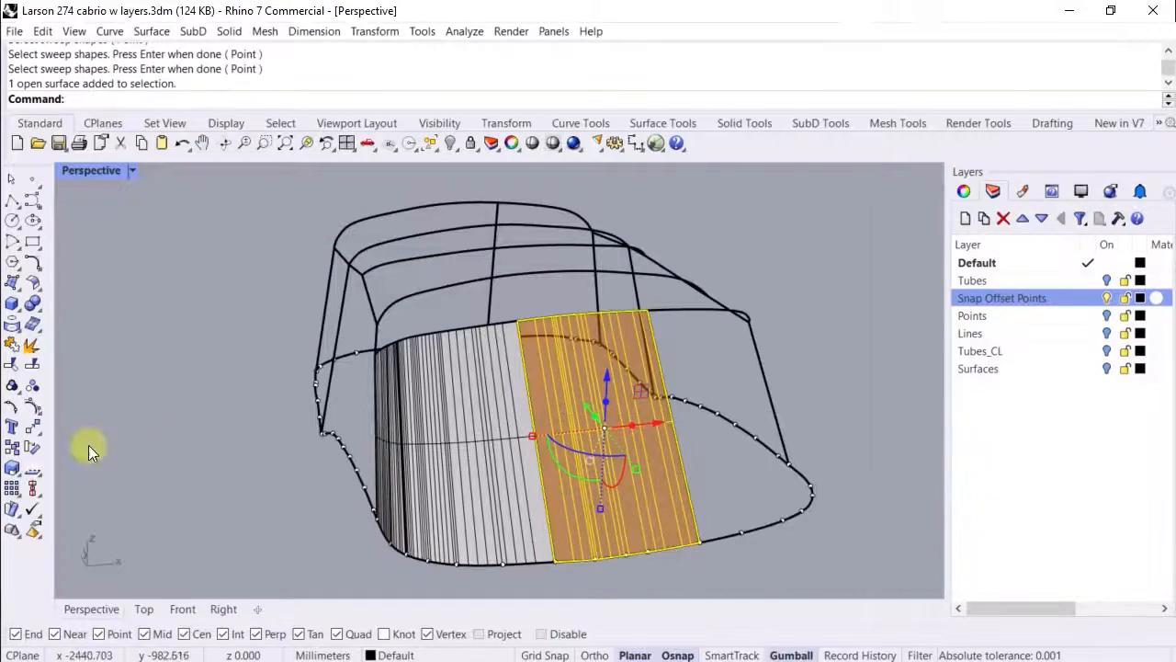
right_click(33, 447)
- Sweep the last panel of the sloping end from the middle panel's edge to the far corner line, and flip its direction
right_drag(201, 469, 218, 101)
right_click(215, 97)
click(250, 134)
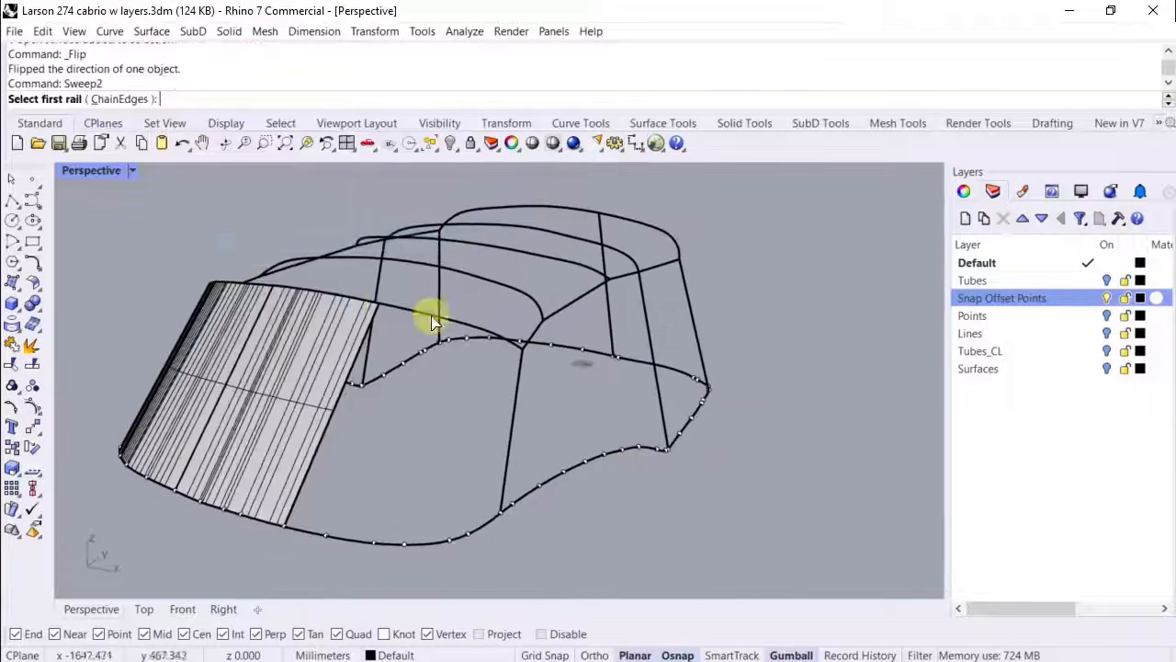
click(431, 315)
click(429, 544)
click(322, 439)
click(390, 484)
click(511, 437)
right_click(445, 419)
click(998, 572)
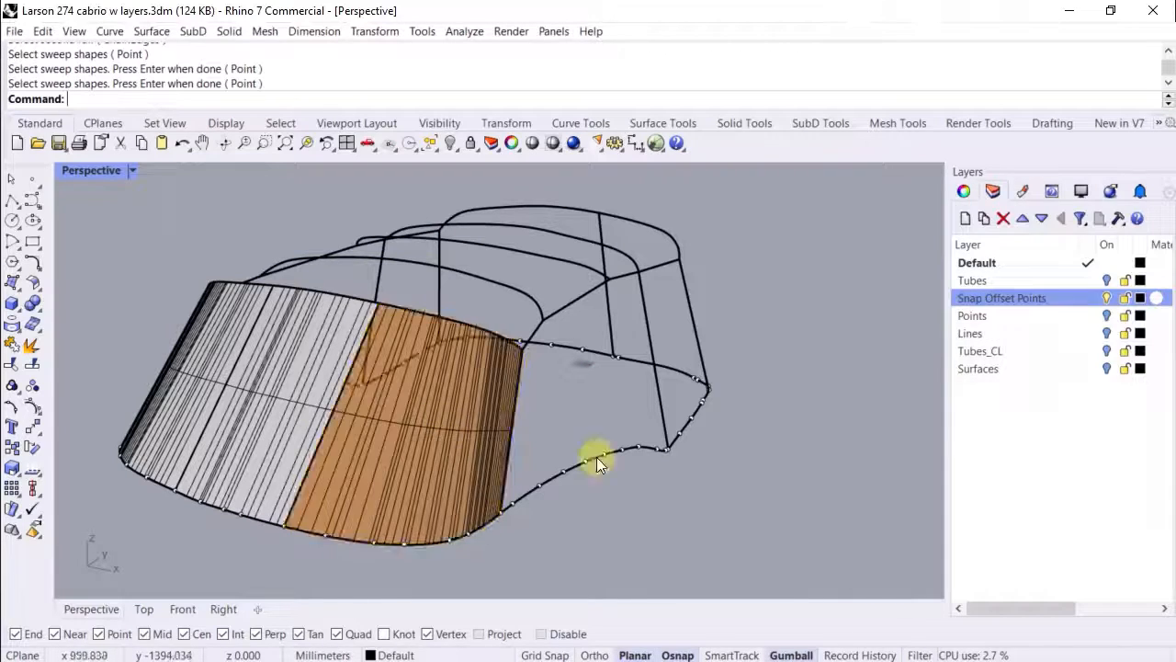
click(441, 460)
right_click(31, 468)
click(281, 542)
- Sweep the long side panel beside the sloping end, using the joined upper edge and the outline as rails up to the sharp-bend connecting line
right_drag(236, 421, 389, 423)
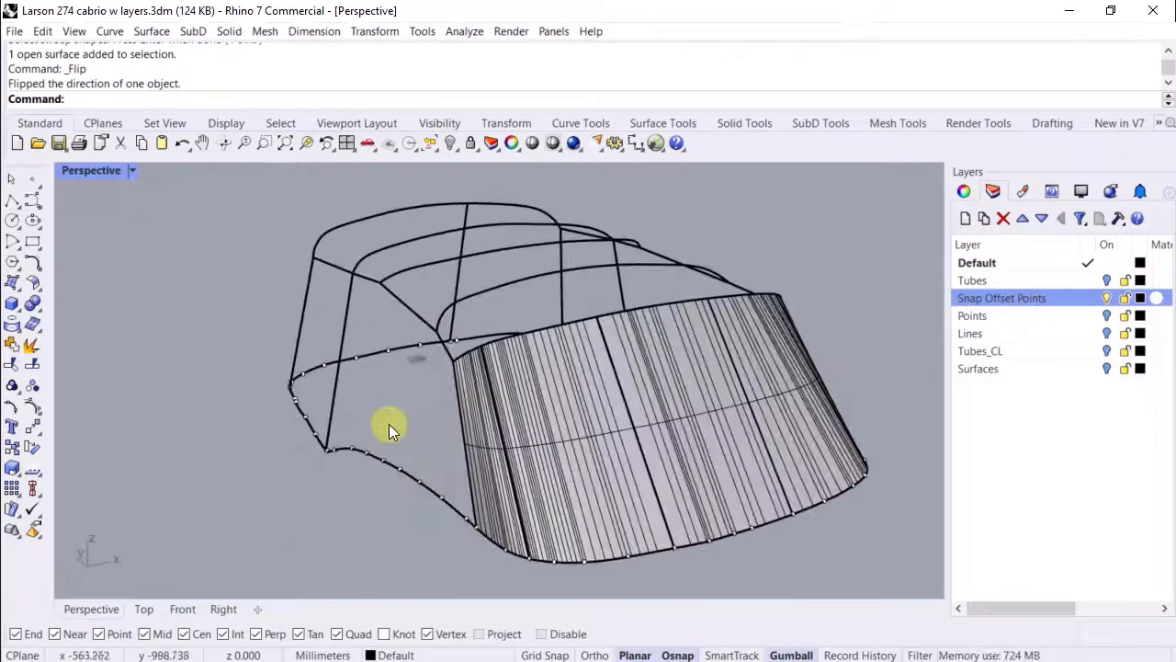
right_drag(431, 464, 588, 423)
right_click(338, 99)
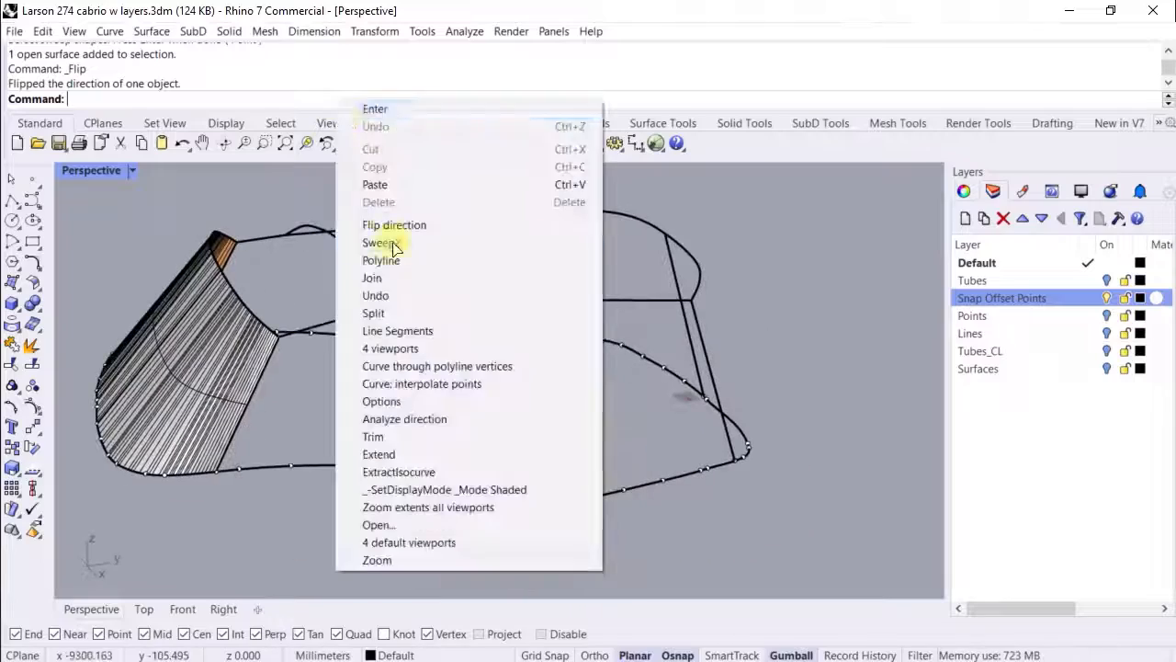
click(391, 245)
click(345, 315)
click(342, 467)
click(338, 448)
click(998, 569)
- Sweep the short side panel on the same side, from the sharp-bend connecting line to the raised end's corner line
right_drag(680, 432, 570, 420)
click(524, 311)
click(487, 505)
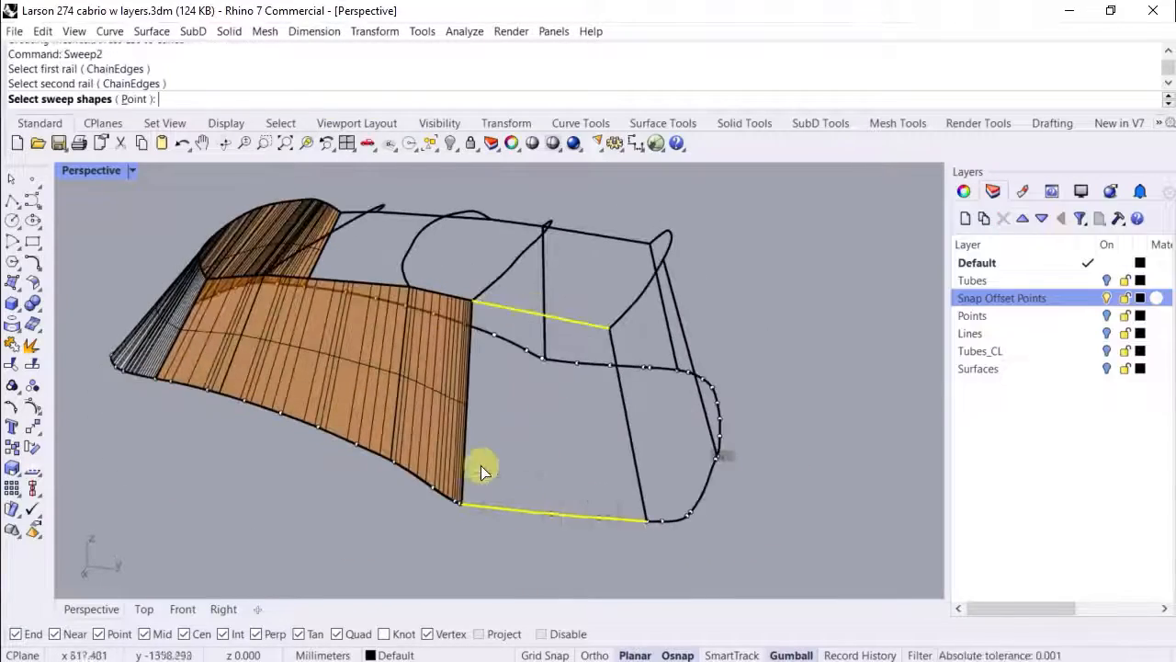
click(466, 441)
click(634, 453)
click(999, 568)
- Sweep the first half of the raised end, from its corner line to the central connecting line
right_drag(735, 423, 552, 404)
click(482, 295)
click(432, 541)
click(370, 452)
click(526, 407)
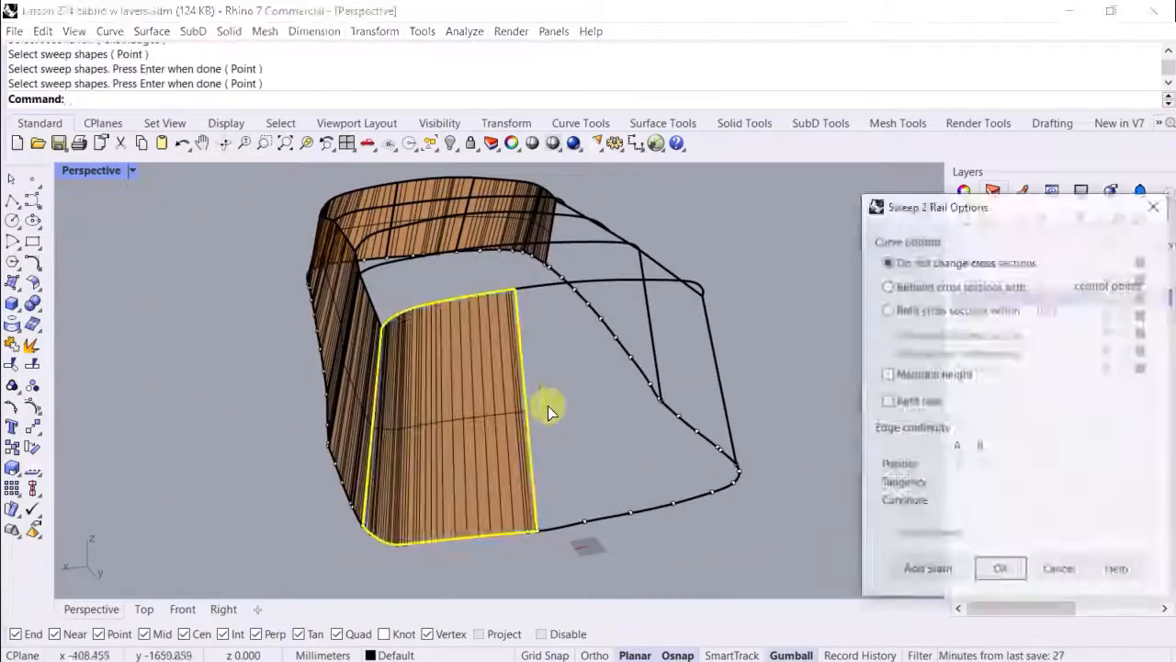
click(999, 568)
- Sweep the second half of the raised end, from the central connecting line to the opposite corner line
right_drag(717, 423, 533, 368)
click(496, 312)
click(596, 447)
click(999, 568)
- Sweep the short side panel on the opposite side, from the raised end's corner line to the sharp-bend connecting line
right_drag(817, 492, 692, 470)
click(438, 346)
click(425, 537)
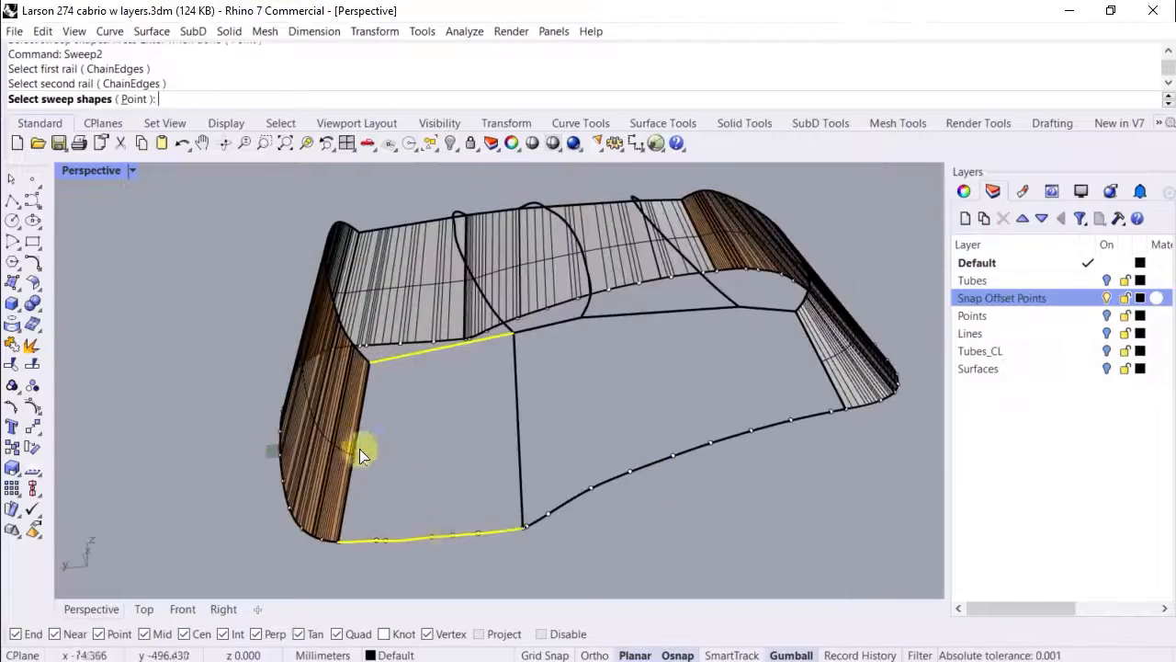
click(356, 448)
click(520, 412)
click(999, 568)
- Sweep the long side panel on the opposite side, from the sharp-bend connecting line to the sloping end's corner line
click(597, 485)
click(519, 414)
click(827, 375)
key(Return)
key(Return)
click(999, 568)
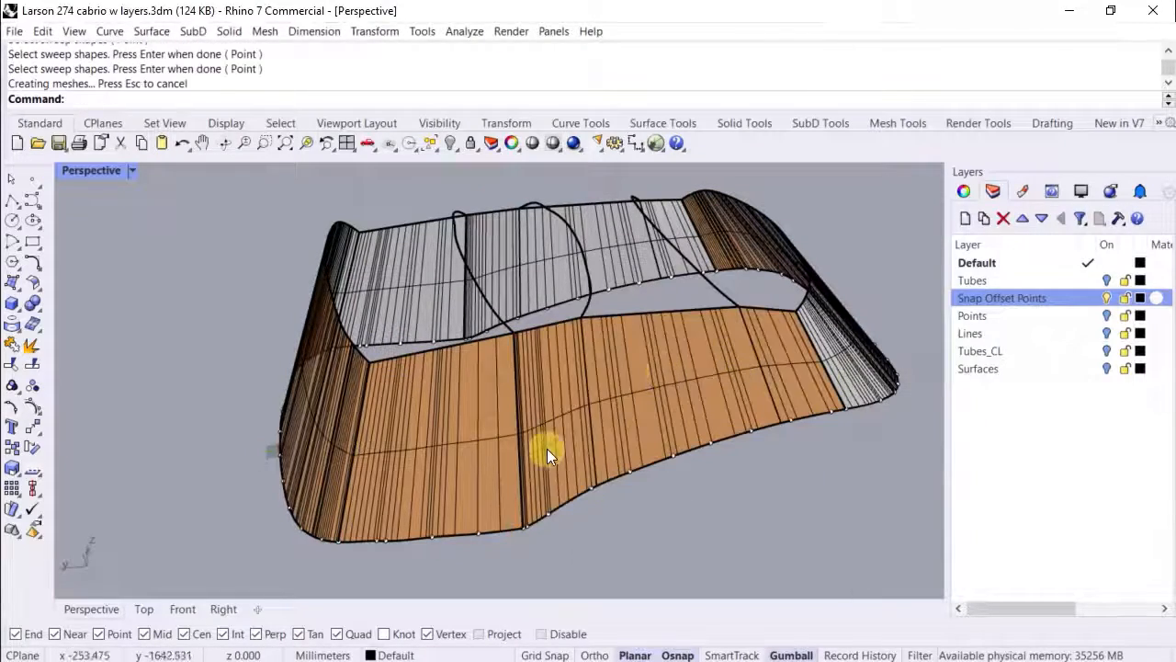
- Select the six unflipped side and raised-end panels around the canvas and flip their surface directions together
click(631, 371)
shift+click(429, 416)
right_drag(275, 432, 504, 391)
shift+click(504, 391)
right_drag(395, 404, 501, 399)
shift+click(501, 397)
shift+click(386, 366)
shift+click(303, 357)
right_drag(262, 360, 312, 360)
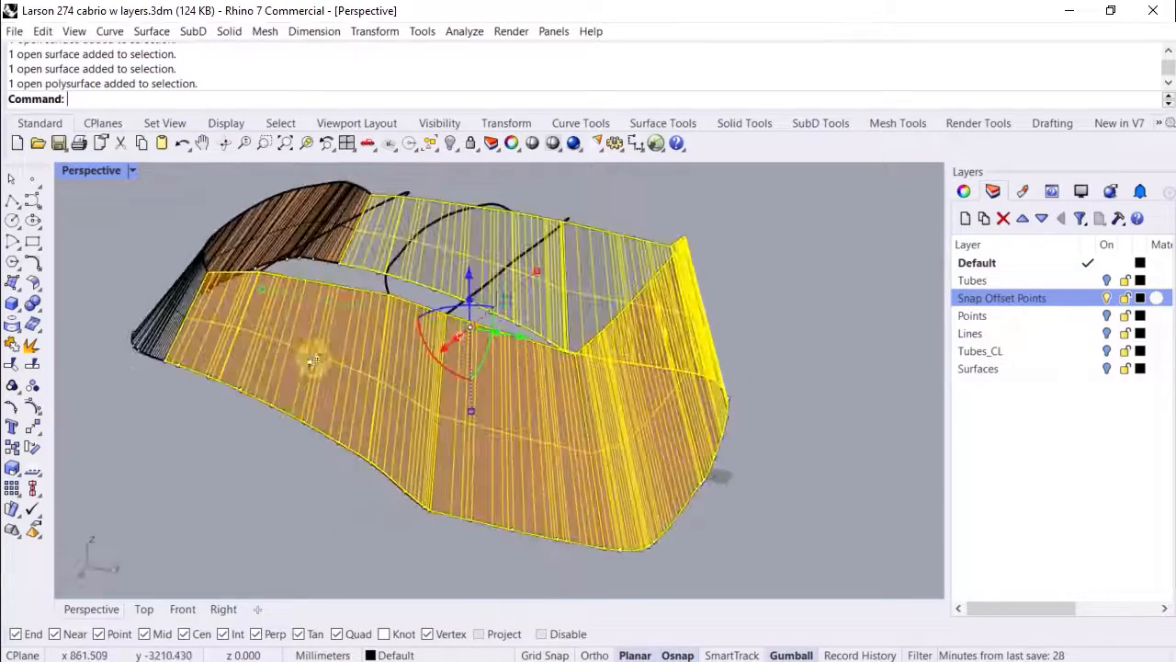
right_click(32, 472)
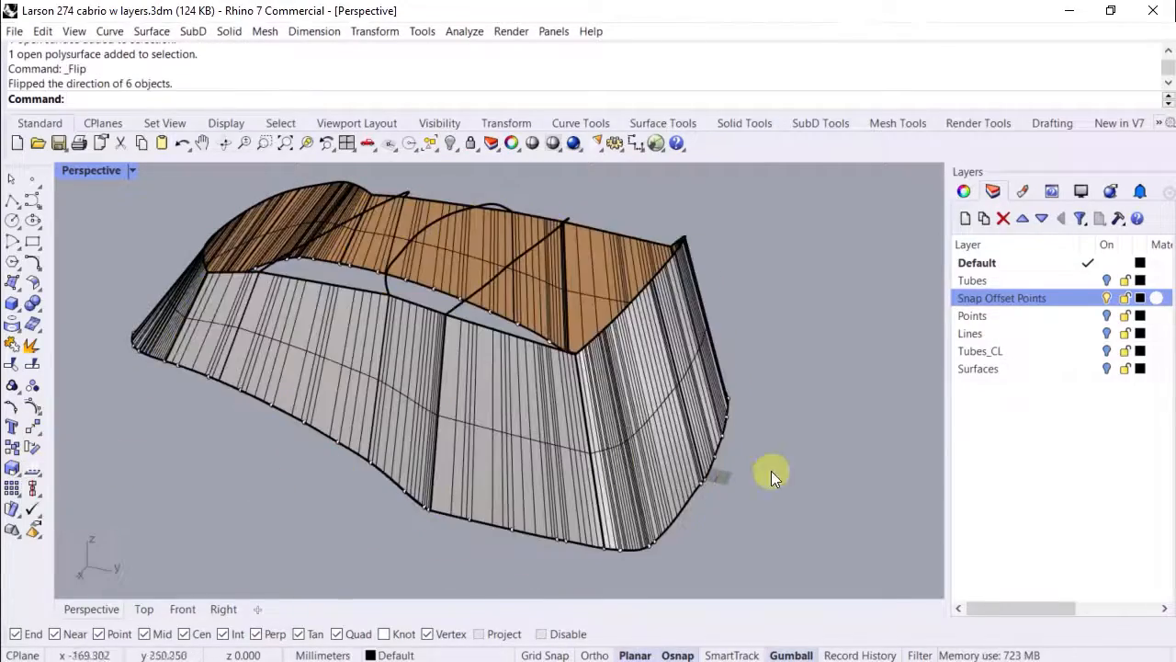
- Turn on the Surfaces layer to display the canvas roof surfaces together with the side panels
right_drag(771, 471, 500, 520)
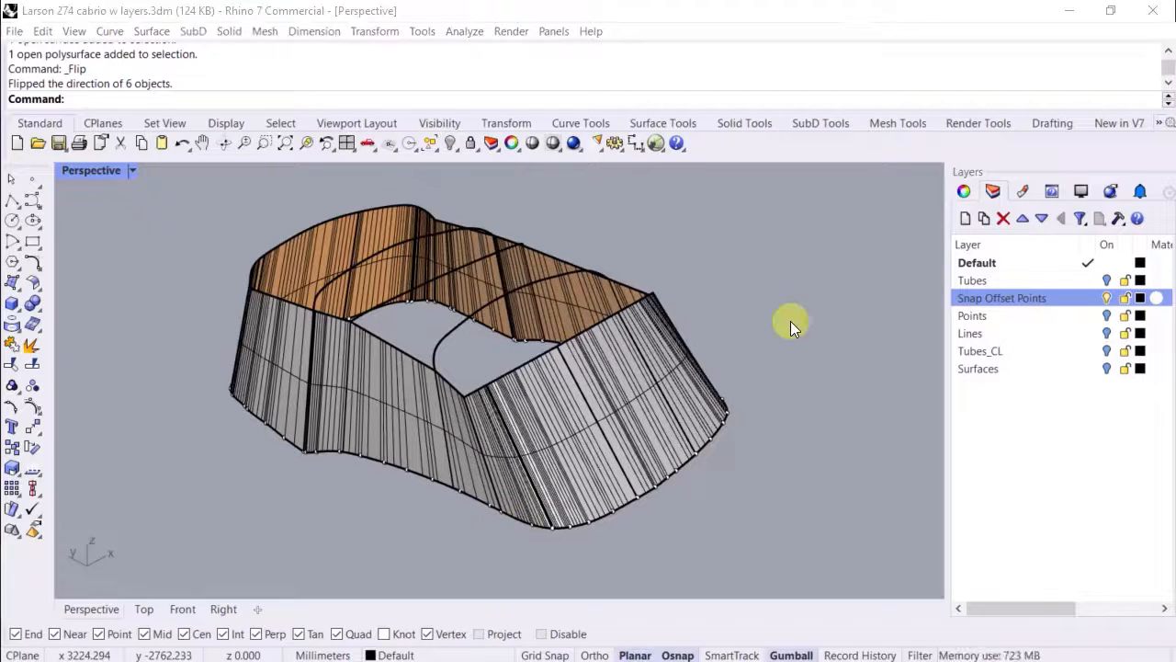
click(1107, 370)
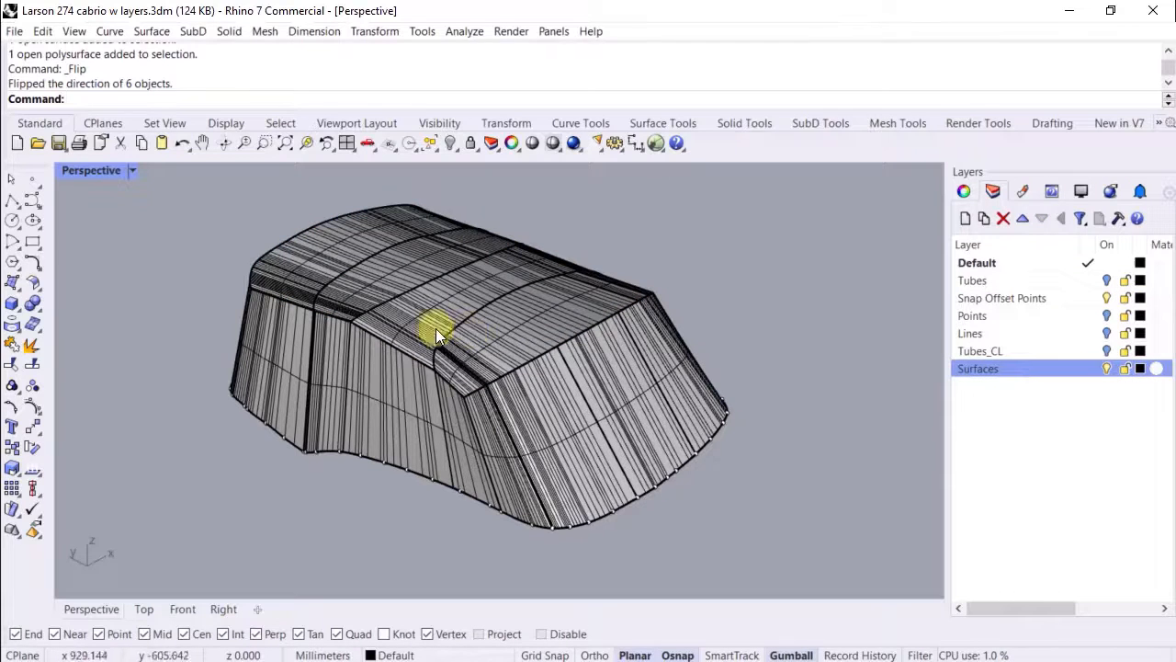
right_drag(148, 344, 178, 340)
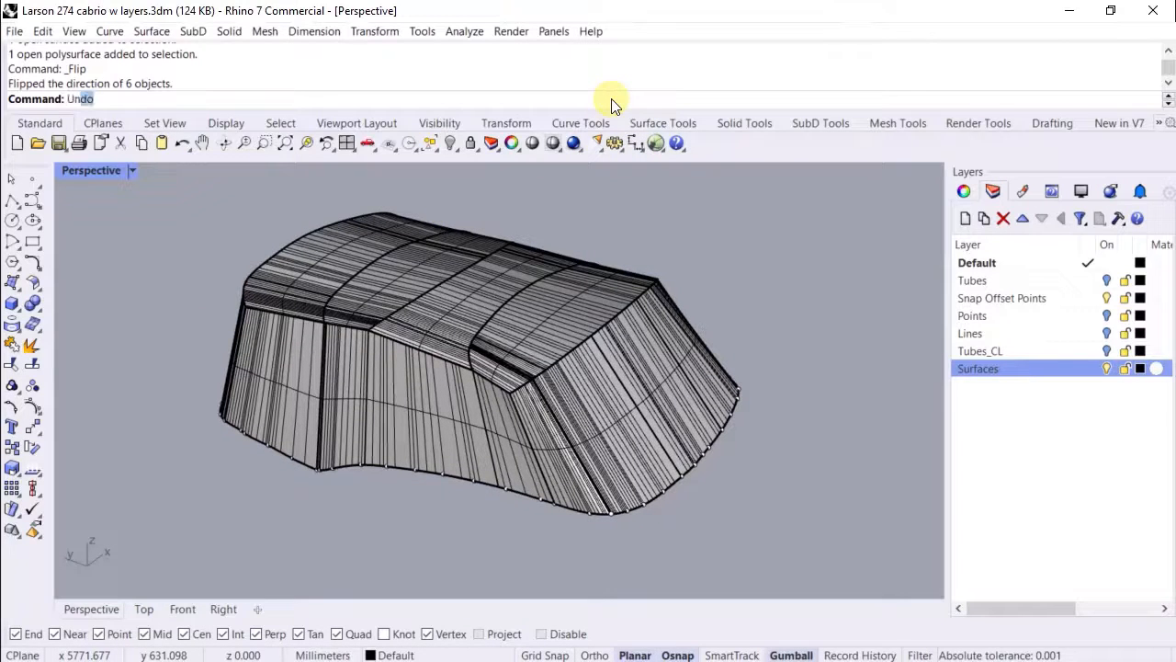
- Unroll the near corner panel of the sloping end with Explode=No, Labels=Yes and KeepProperties=Yes
key(Return)
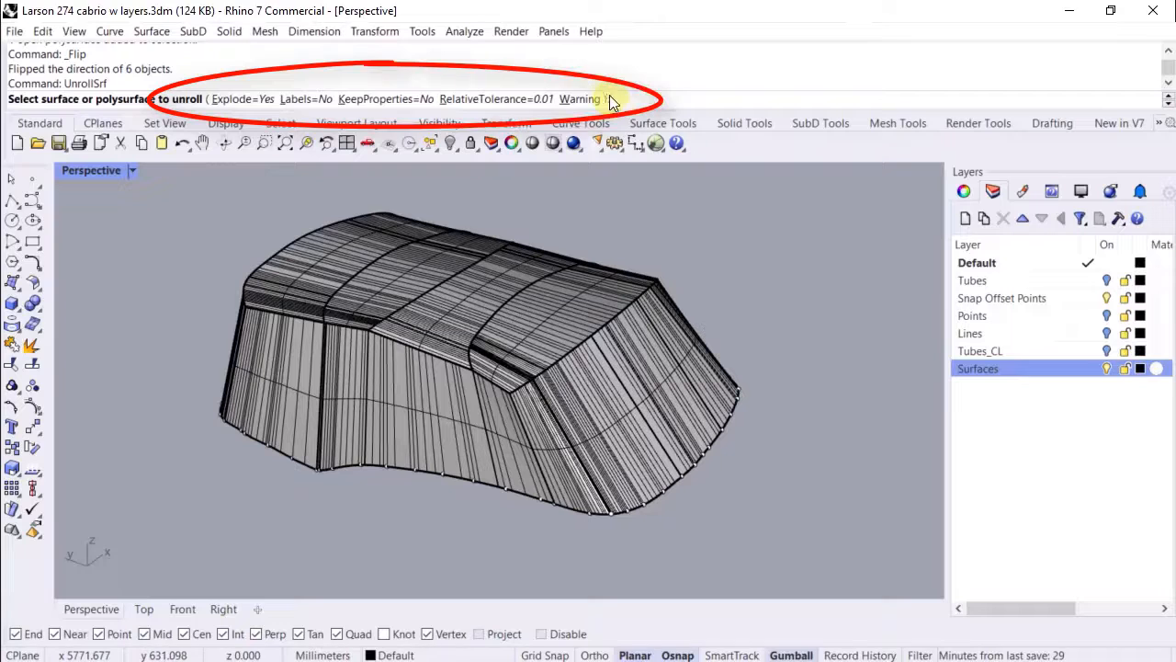
click(241, 100)
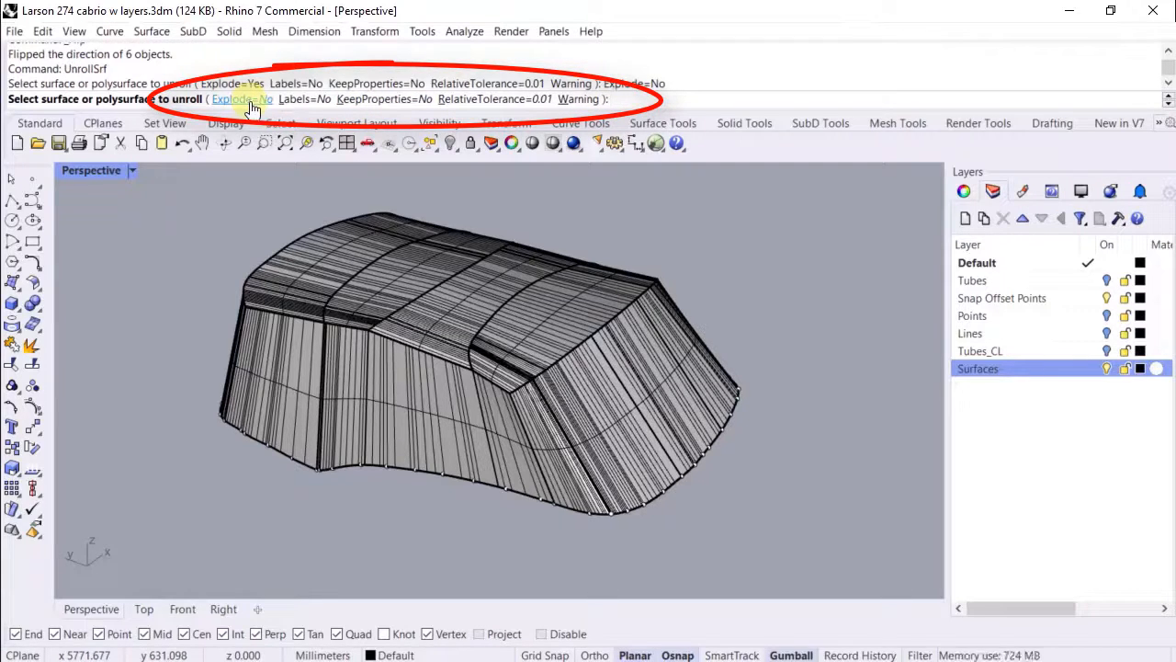
click(296, 101)
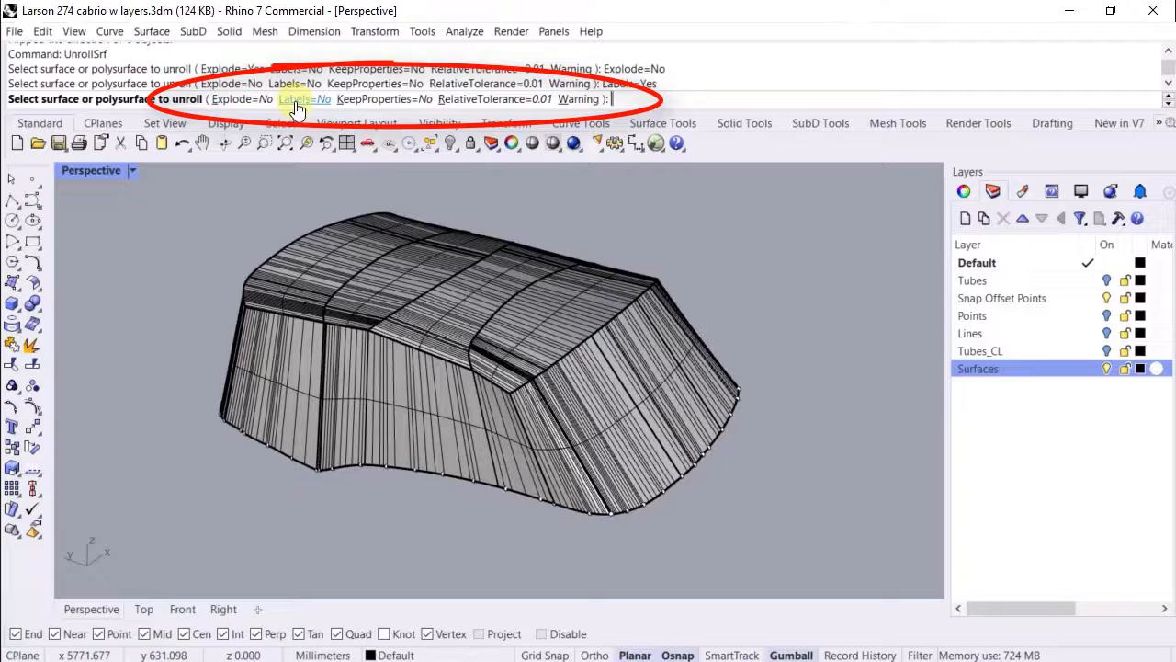
click(388, 101)
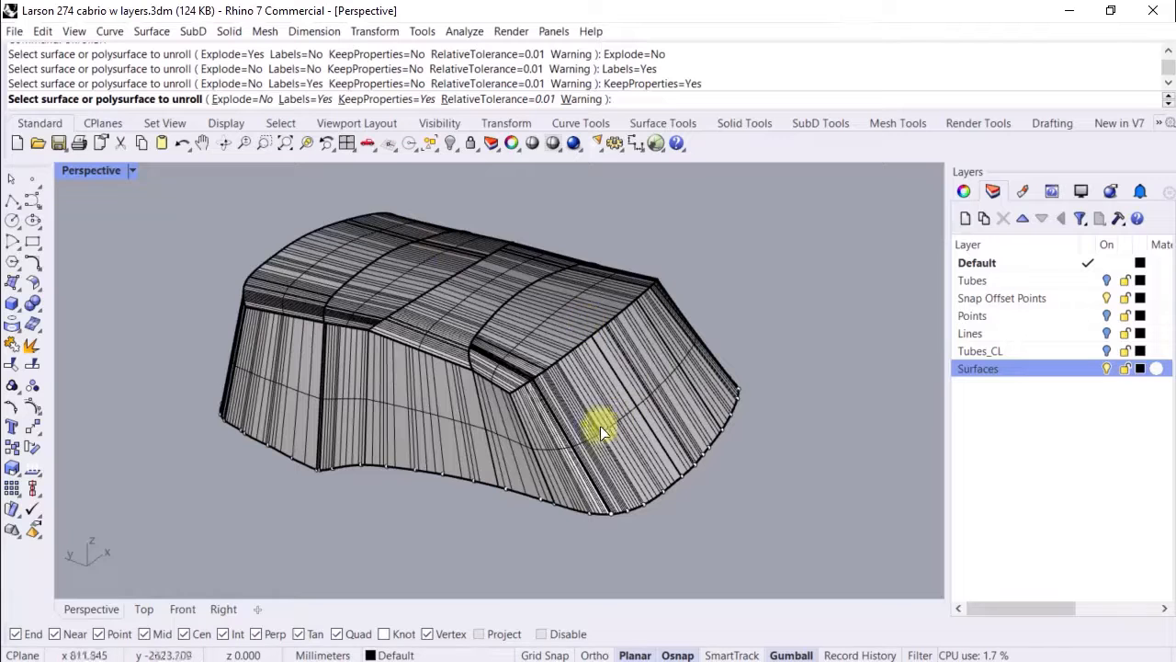
click(594, 395)
key(Return)
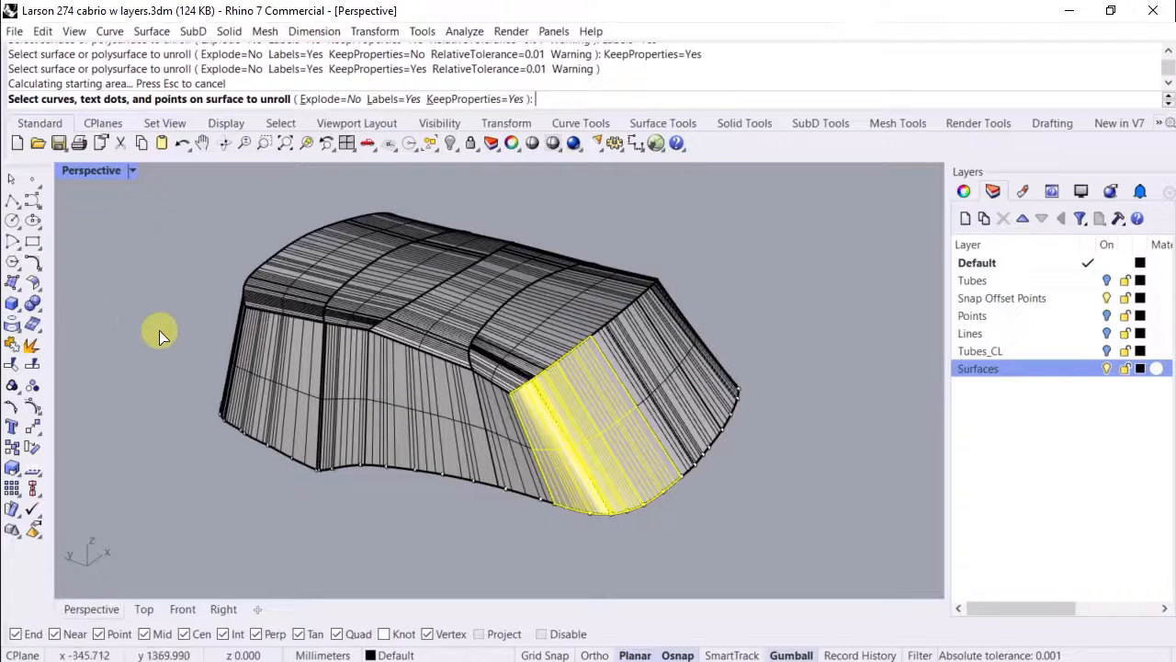
key(Return)
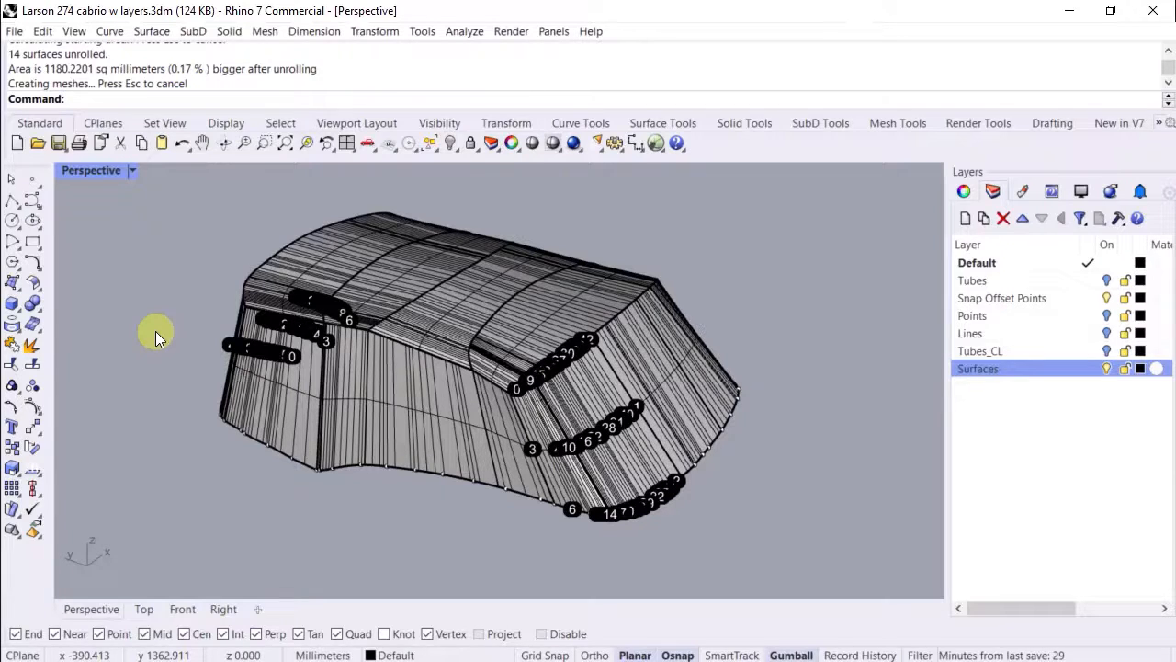
- Show four viewports and move the unrolled corner panel with its labels in the Top view from the raised end to beyond the sloping end
right_drag(134, 321, 206, 342)
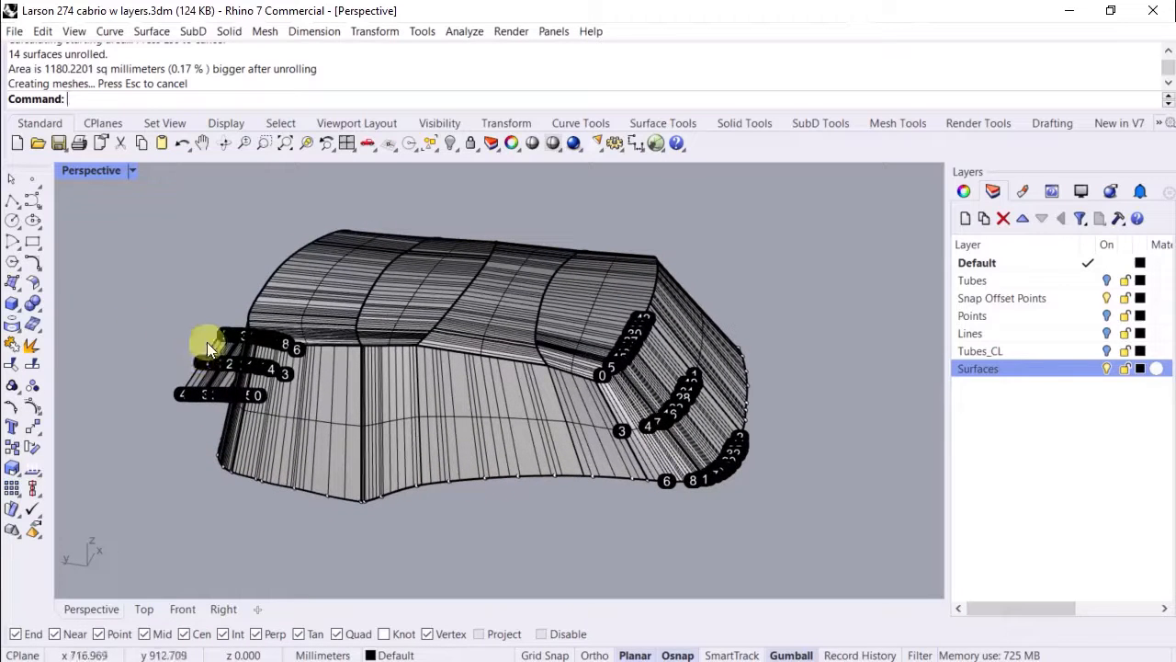
click(346, 144)
drag(289, 208, 359, 198)
right_drag(390, 318, 357, 244)
scroll(390, 238, down, 6)
scroll(329, 212, down, 3)
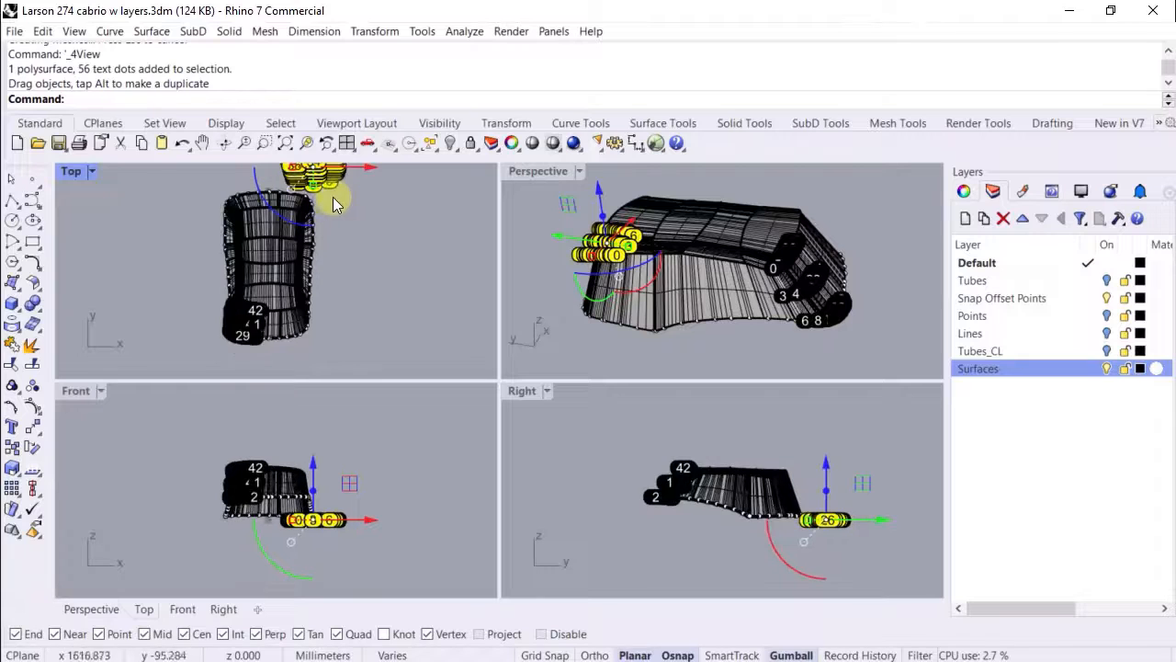
right_drag(348, 178, 348, 202)
drag(350, 179, 335, 338)
right_drag(376, 308, 397, 167)
scroll(324, 234, up, 2)
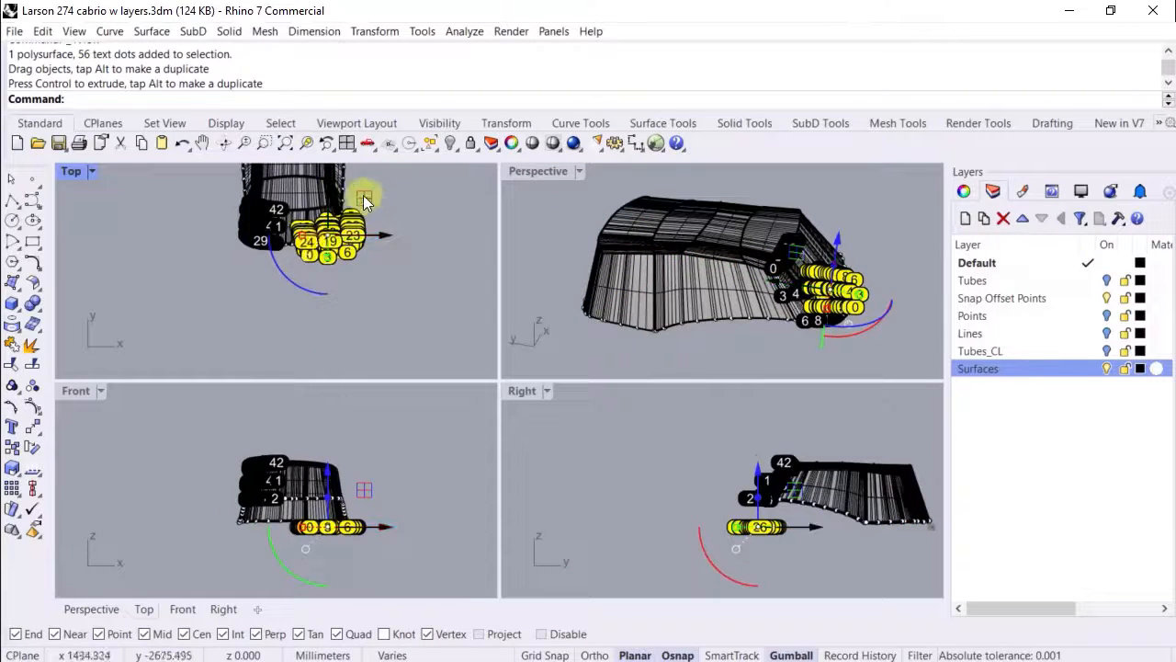
drag(363, 197, 272, 255)
- Rotate the unrolled corner panel about a quarter turn clockwise in the Top view and align it below its matching end panel
scroll(264, 272, up, 8)
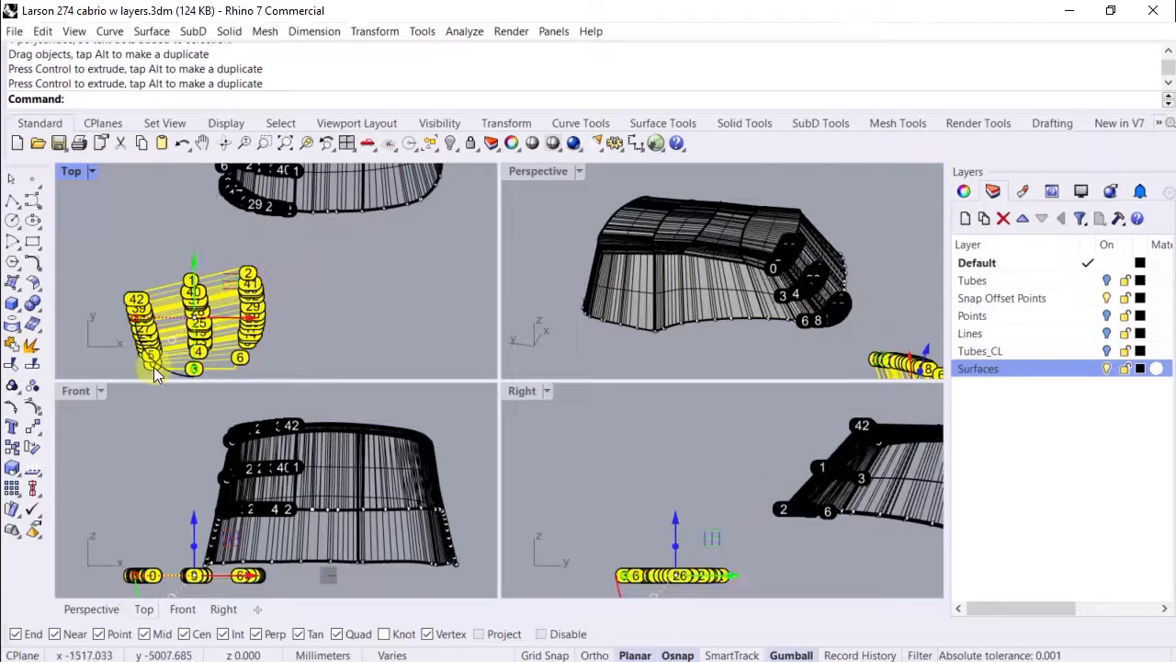
drag(157, 362, 136, 246)
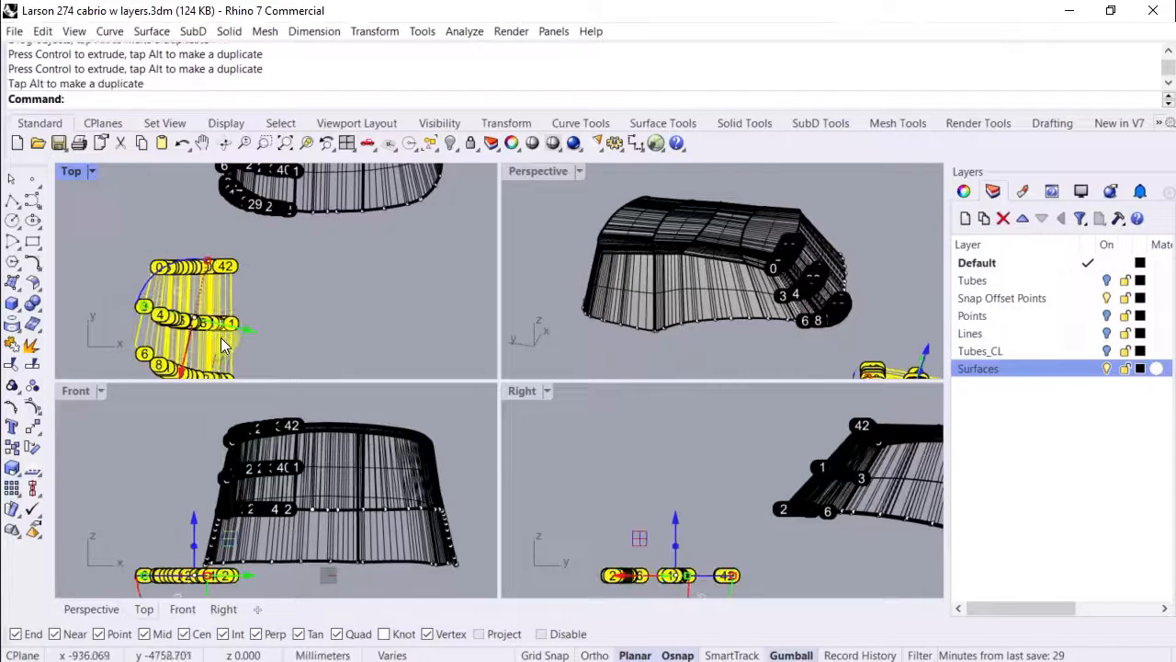
drag(221, 359, 266, 353)
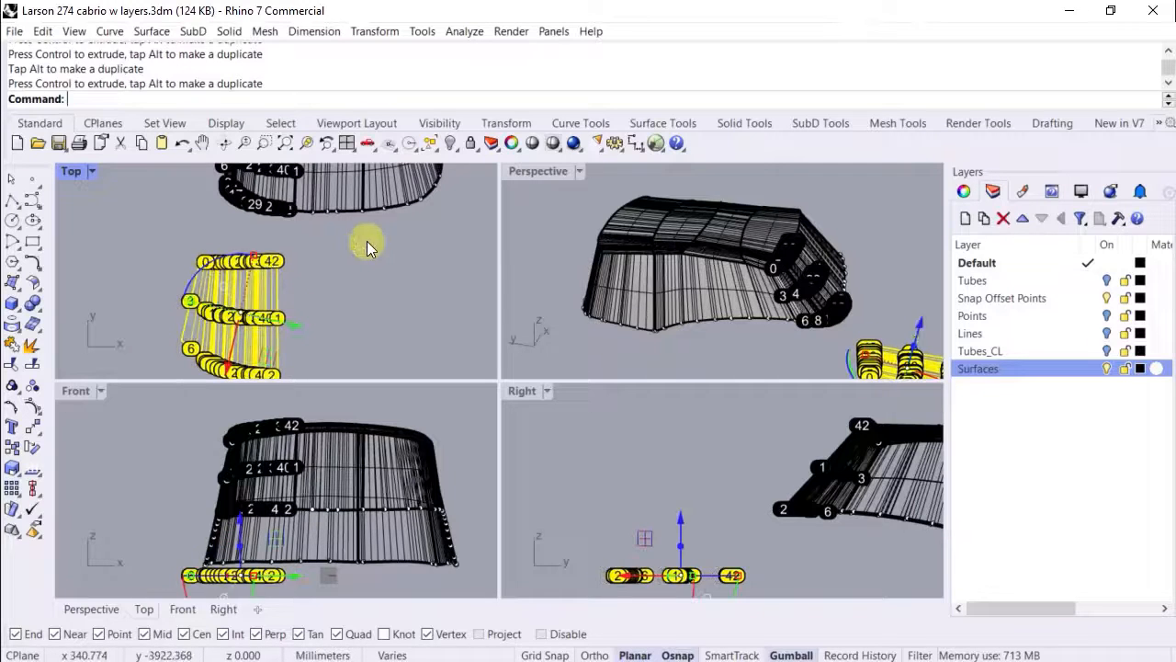
click(368, 244)
- Unroll the middle panel of the sloping end with labels, using the same unroll options
right_drag(784, 290, 689, 273)
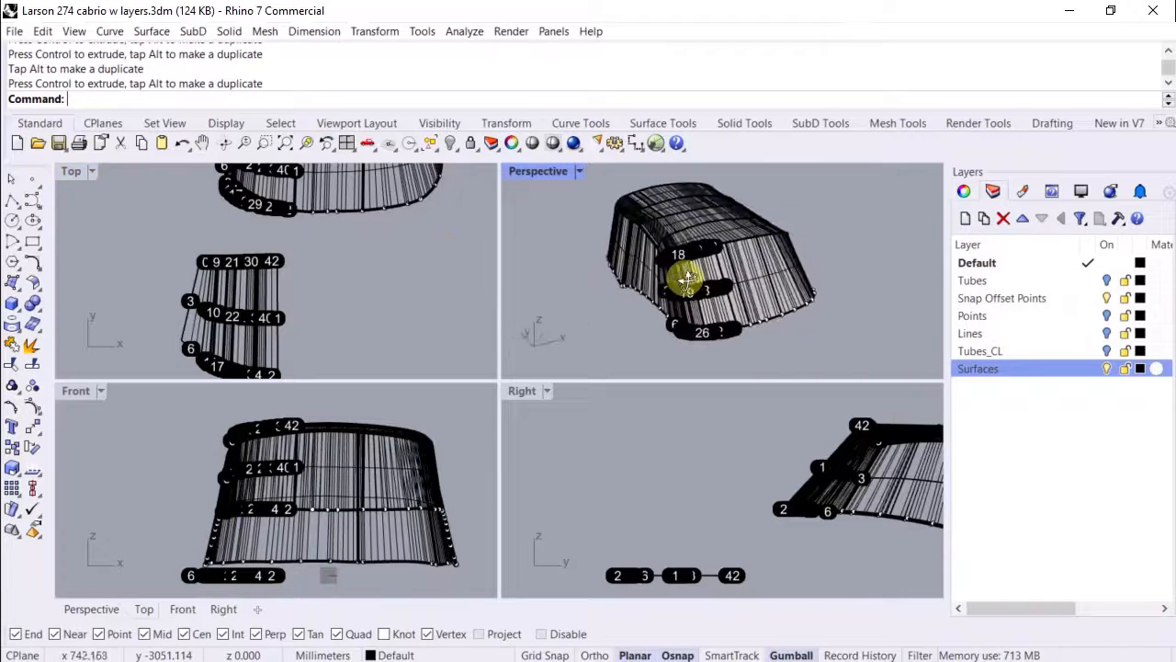
click(753, 281)
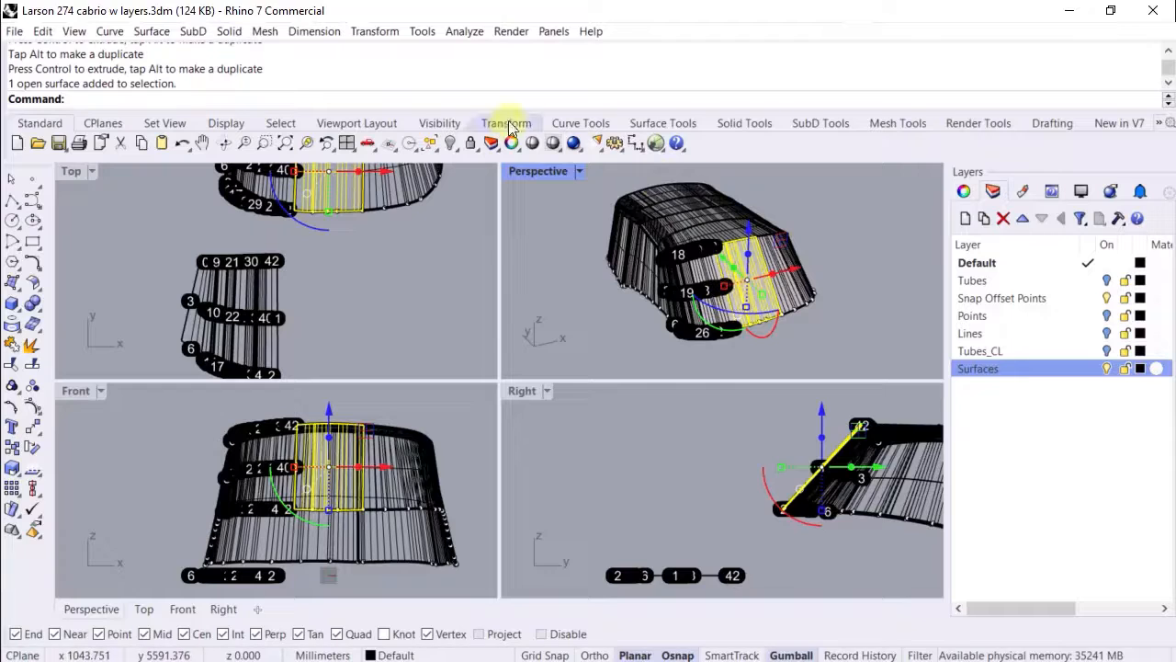
click(575, 257)
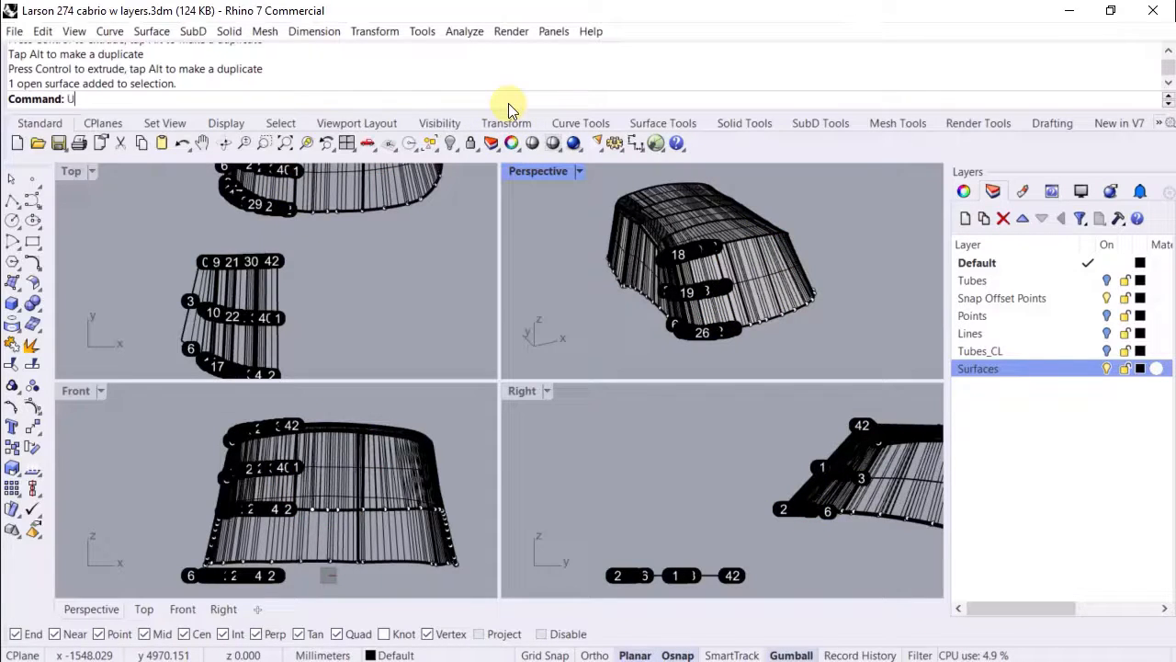
key(Return)
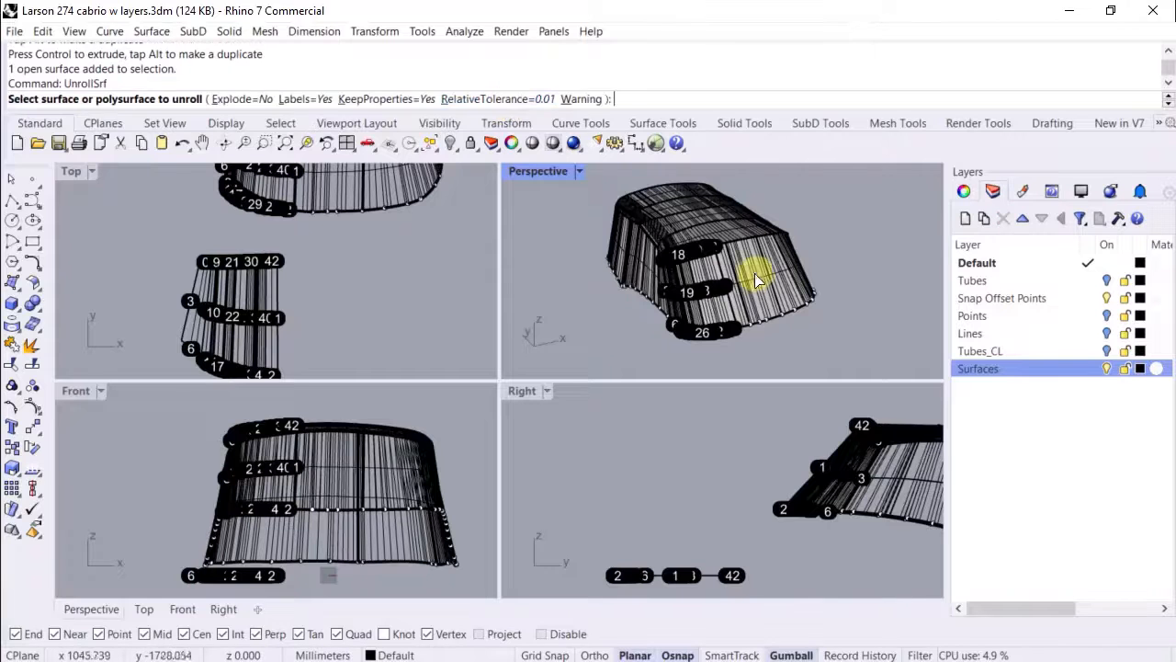
click(753, 274)
key(Return)
- Move the unrolled middle end panel with its labels next to the unrolled corner panel beyond the sloping end
scroll(327, 291, down, 11)
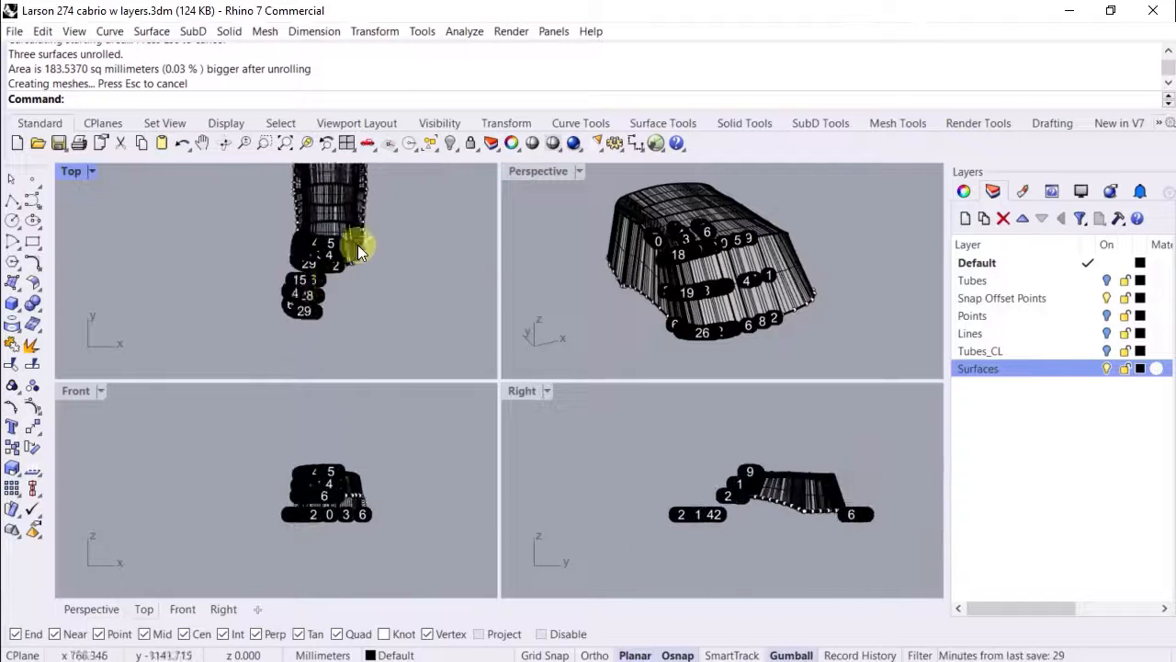
right_drag(357, 245, 364, 295)
drag(354, 186, 261, 264)
right_drag(383, 243, 392, 307)
scroll(315, 231, up, 6)
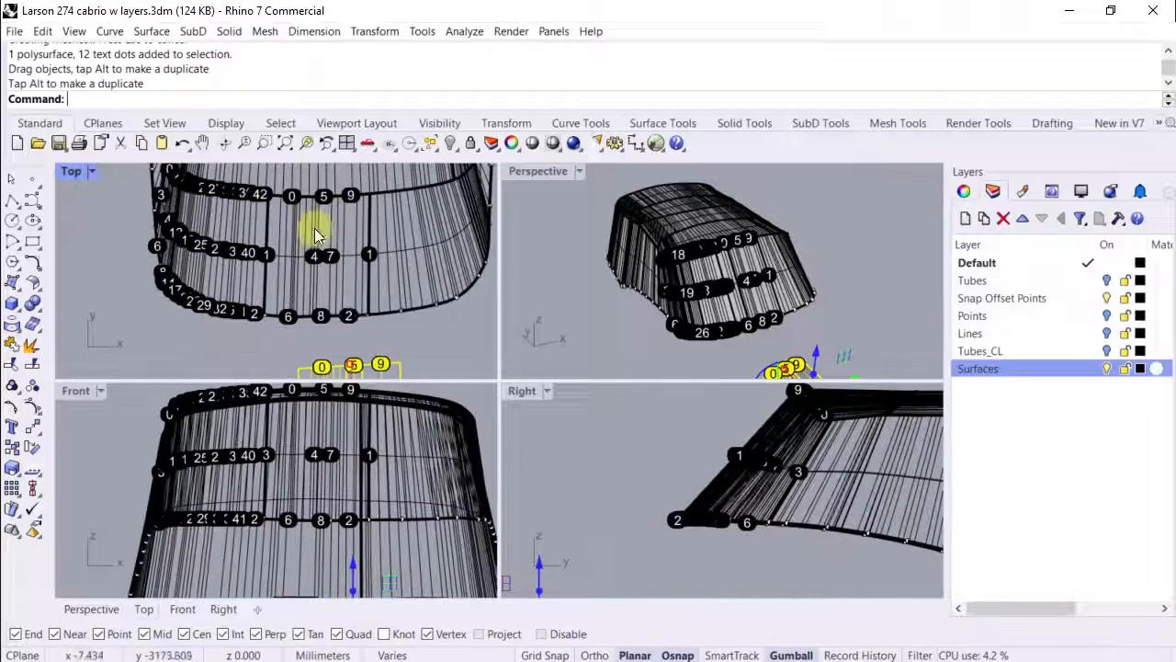
right_drag(406, 347, 405, 138)
drag(397, 281, 371, 238)
- Unroll the remaining end, side and roof panels and arrange the labelled flat pieces around the 3D model in the Top view
click(788, 281)
right_click(649, 99)
click(682, 221)
key(Return)
drag(460, 297, 409, 336)
scroll(411, 317, down, 4)
click(445, 255)
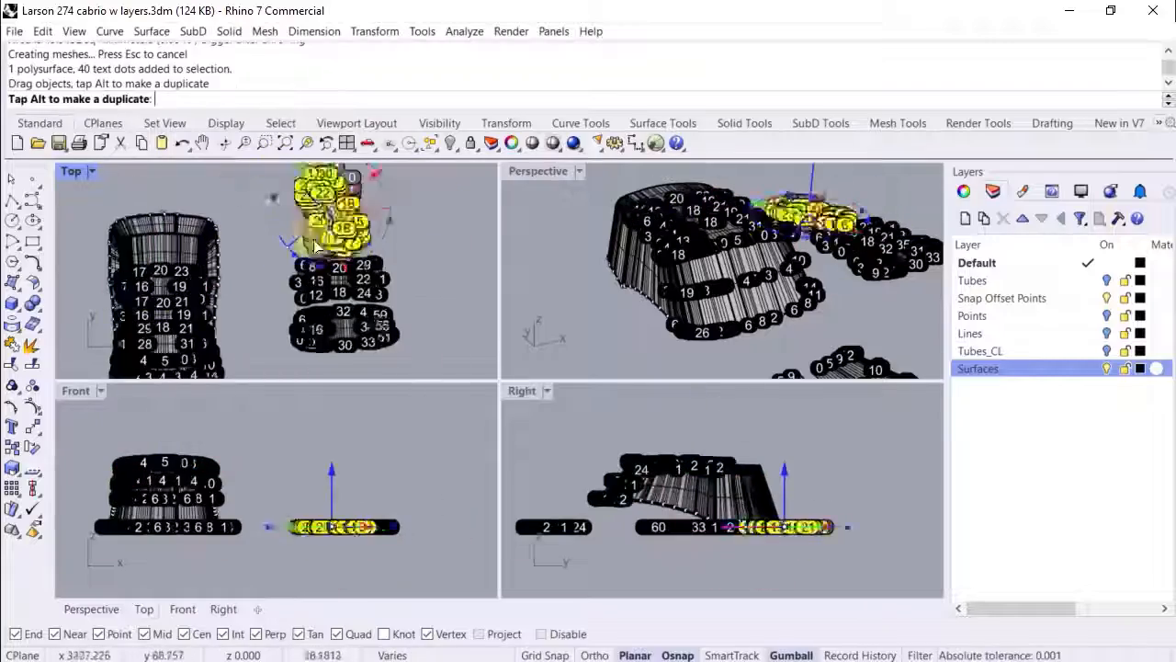
drag(372, 237, 380, 248)
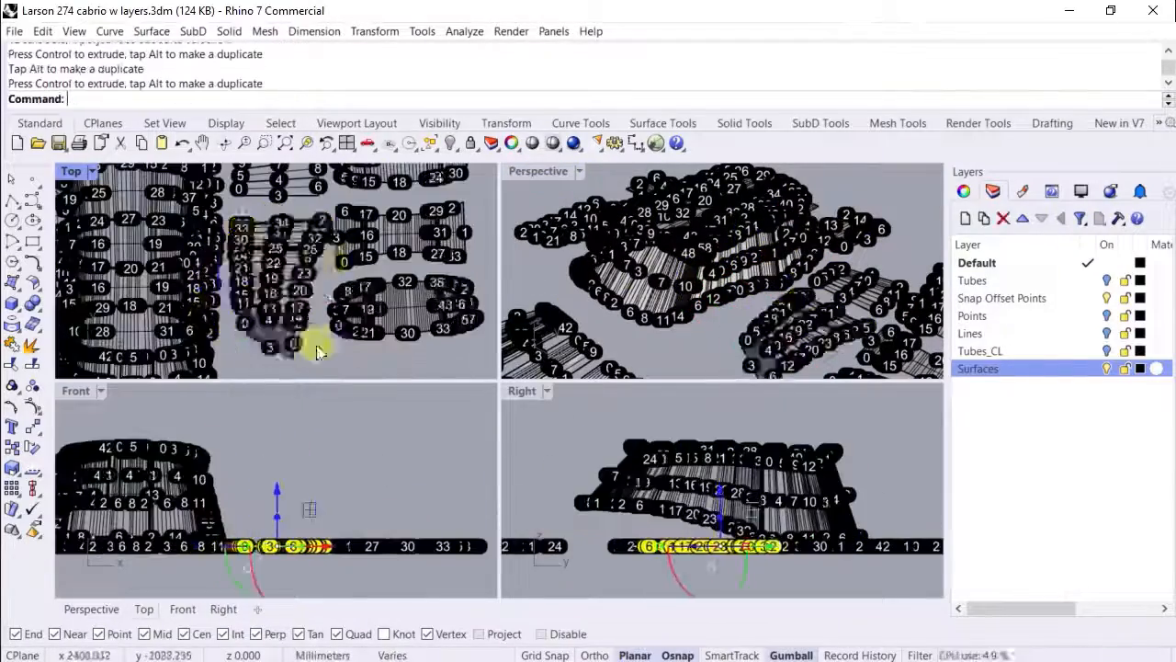
- Maximize the Top view, select all unrolled panels and labels without the 3D canvas, and move them diagonally clear of the model
double_click(70, 172)
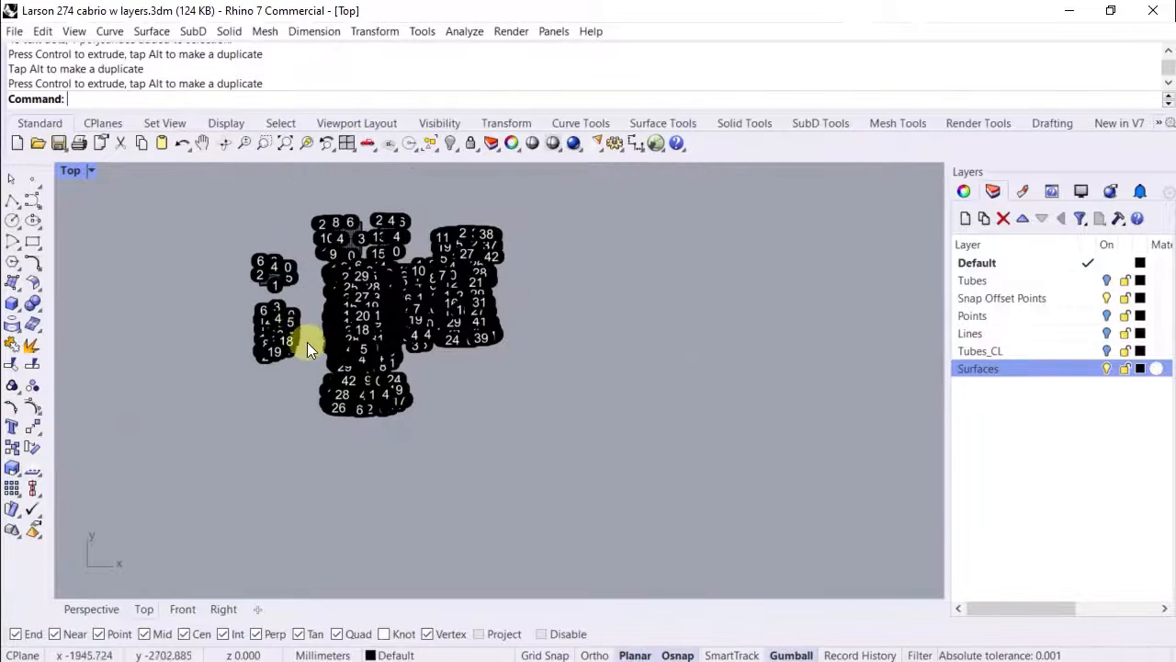
drag(298, 408, 249, 244)
shift+drag(513, 241, 277, 201)
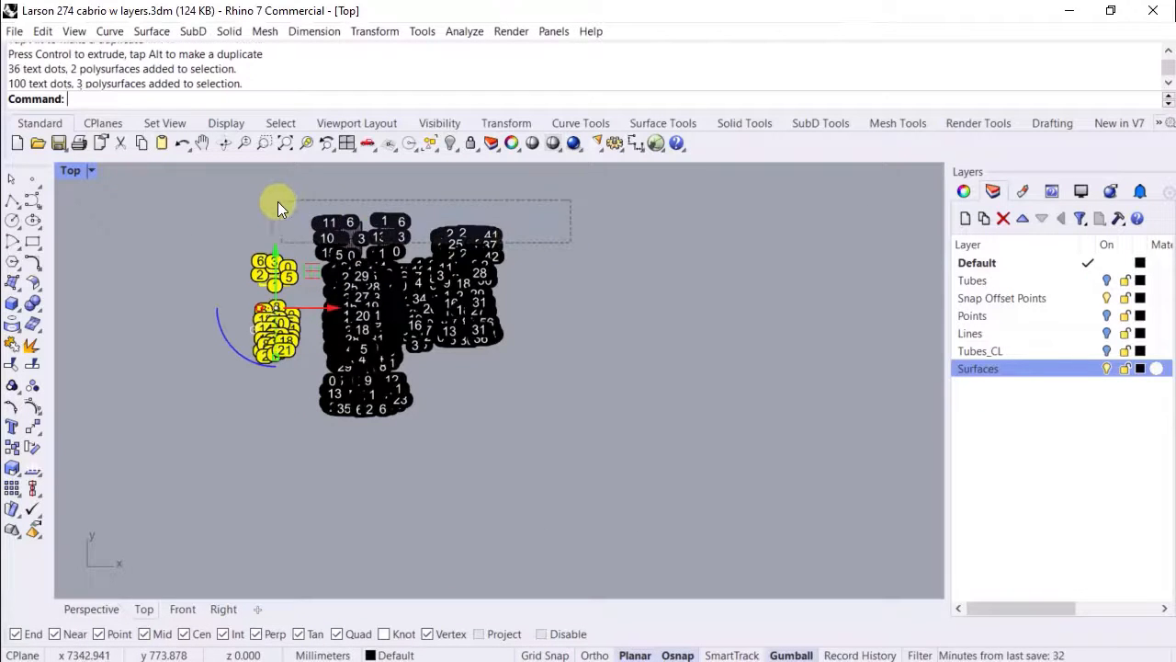
shift+drag(581, 386, 412, 248)
shift+drag(372, 432, 270, 404)
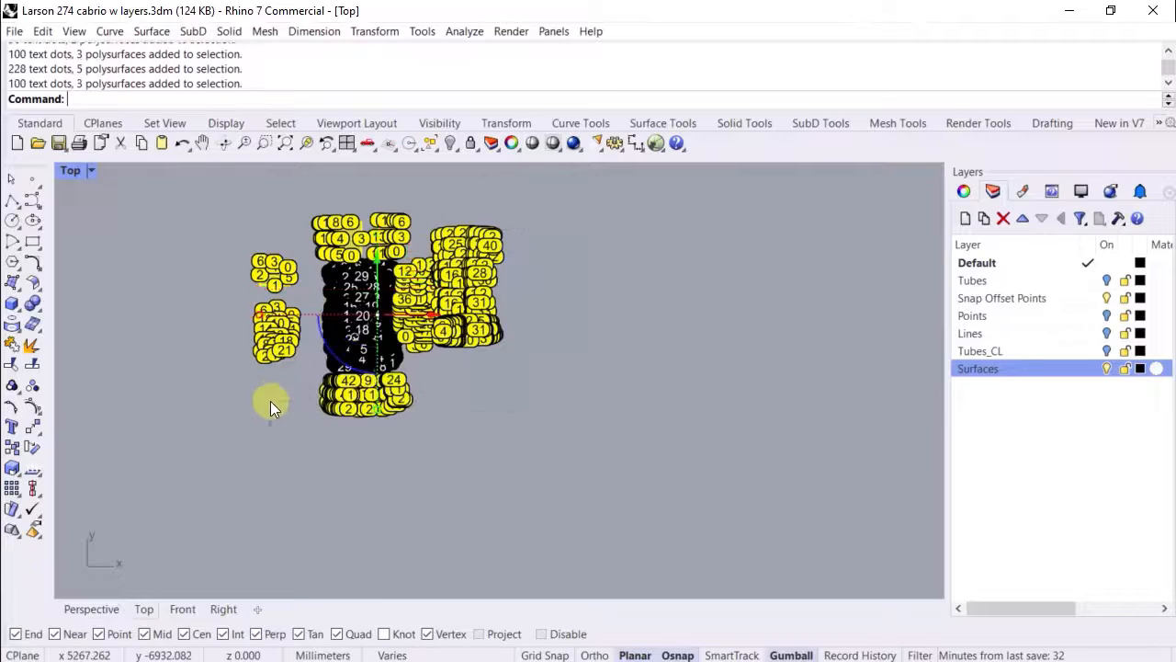
scroll(153, 292, down, 1)
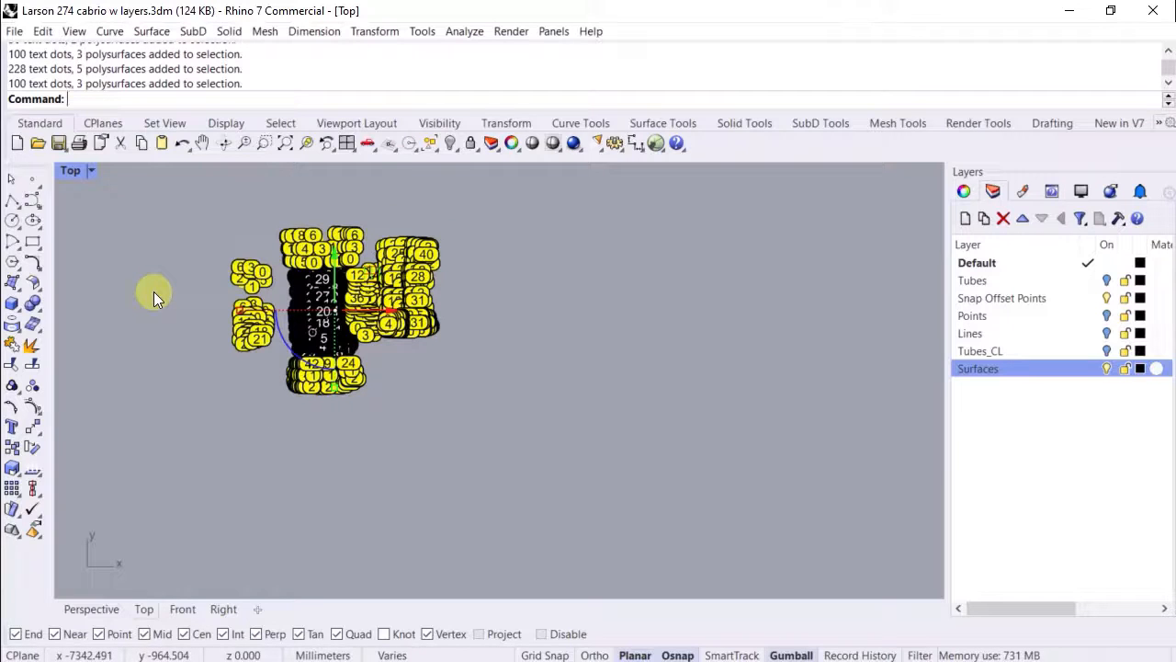
drag(373, 274, 596, 513)
right_drag(703, 549, 655, 373)
scroll(596, 380, up, 6)
- Move the four unrolled roof panels into the centre between the side and end panels, and fine-tune the uppermost one's position
drag(684, 419, 548, 215)
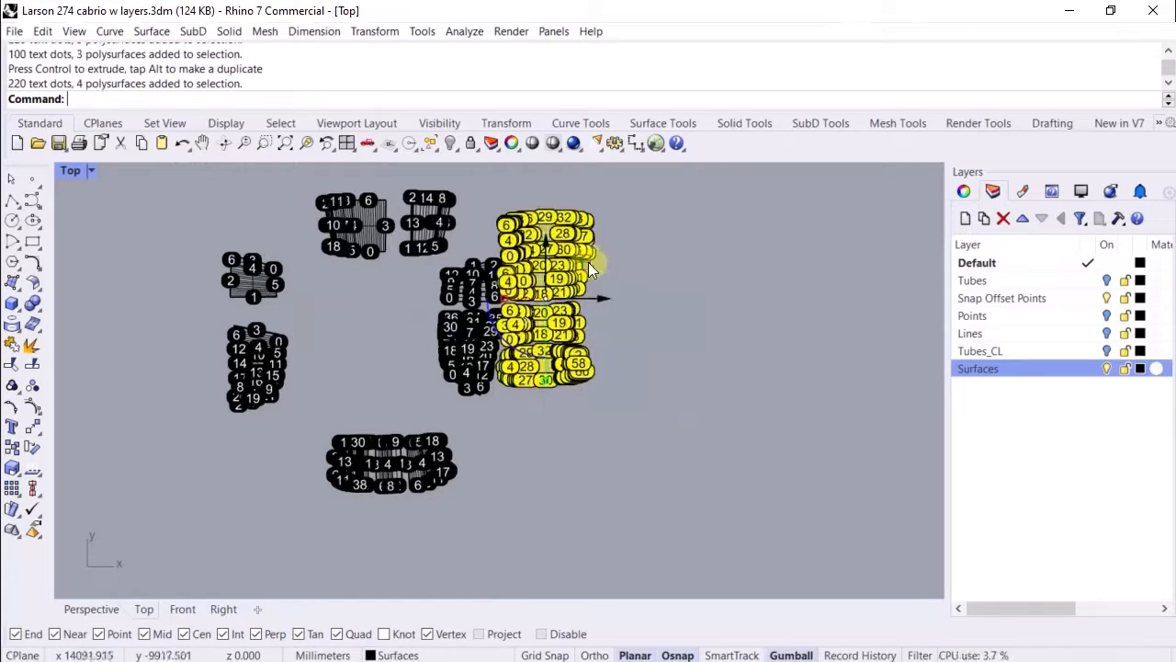
drag(588, 262, 451, 399)
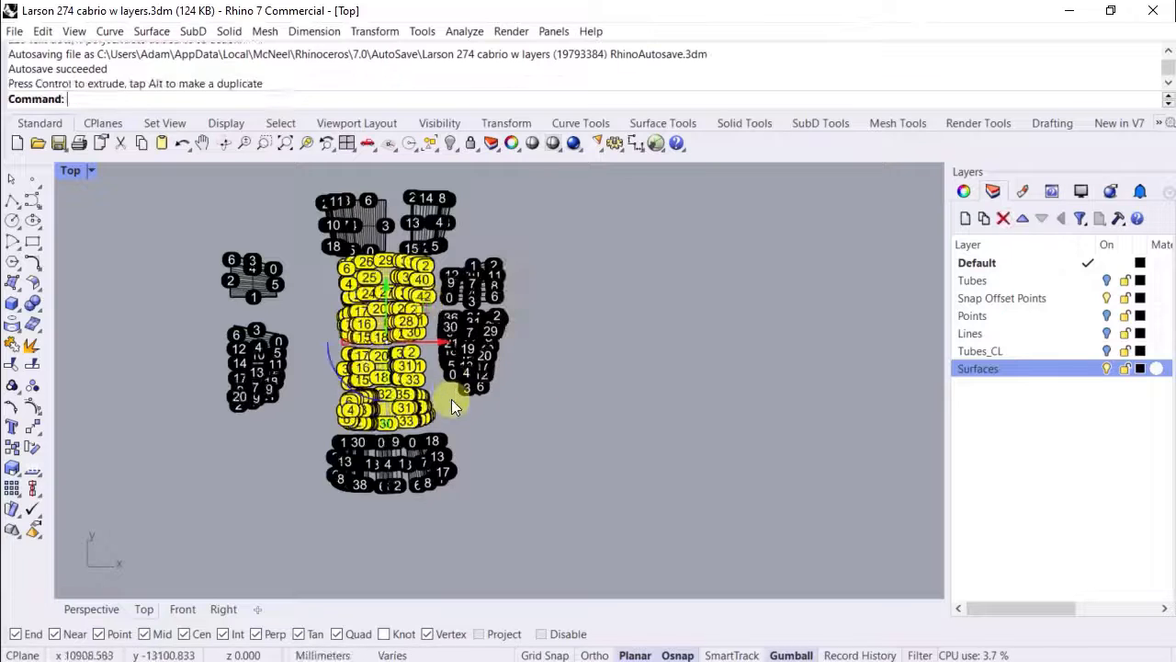
scroll(452, 400, up, 4)
key(Escape)
right_drag(241, 331, 289, 347)
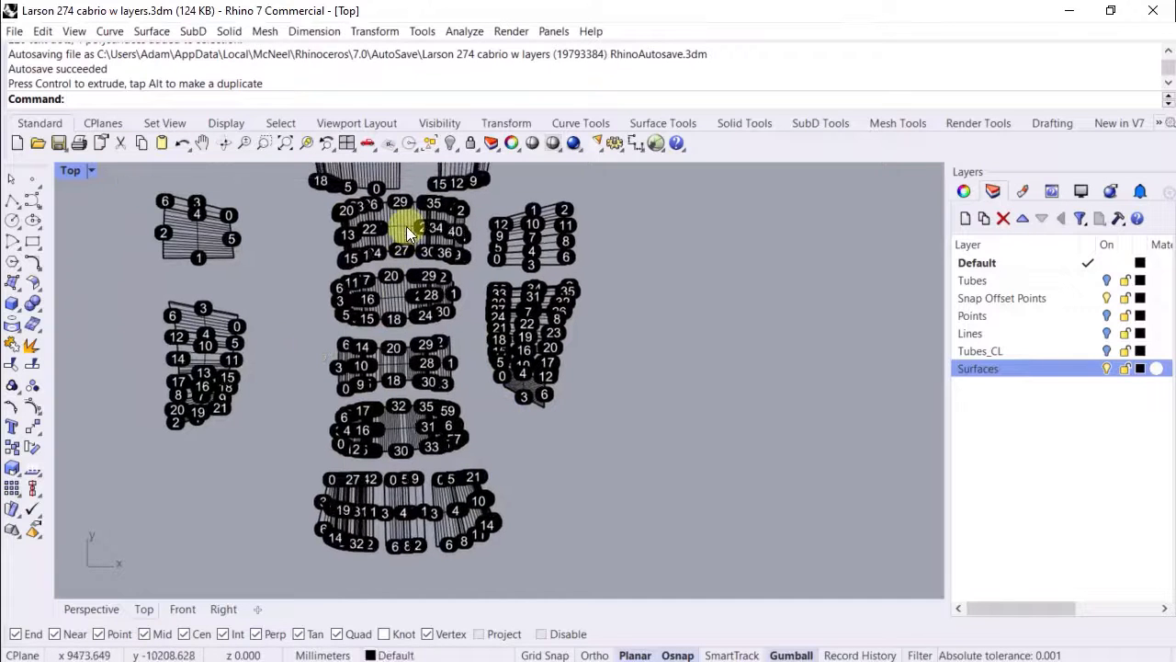
drag(406, 226, 396, 232)
click(313, 321)
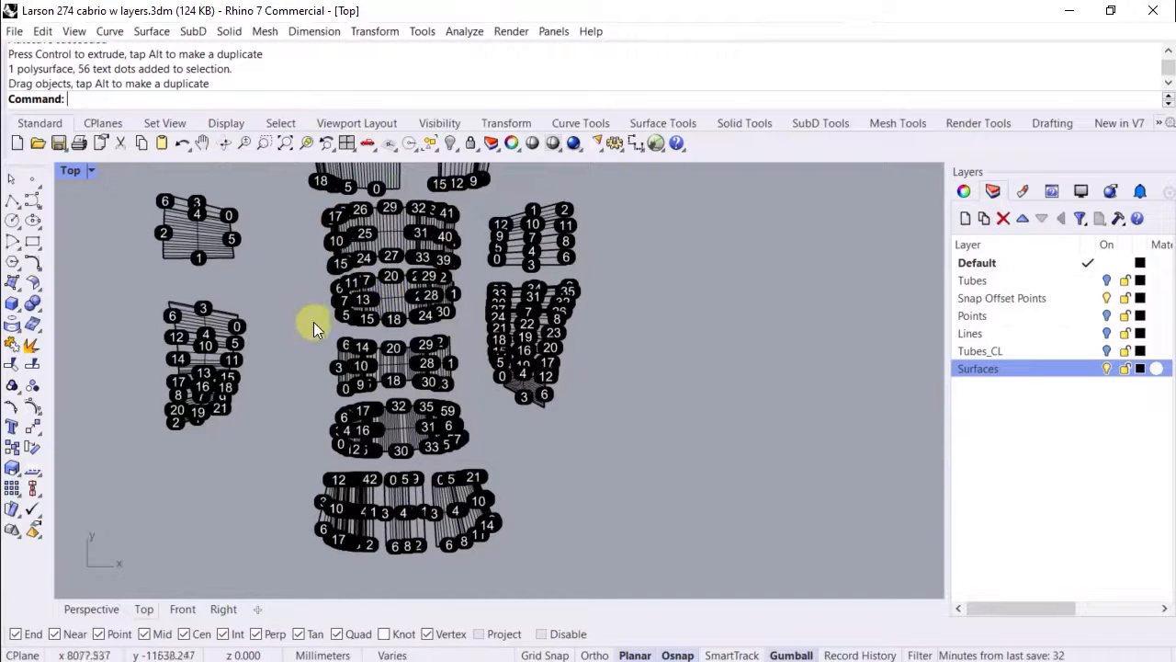
- Select all 13 unrolled panels with their labels and create their outline curves with Silhouette
scroll(306, 372, down, 5)
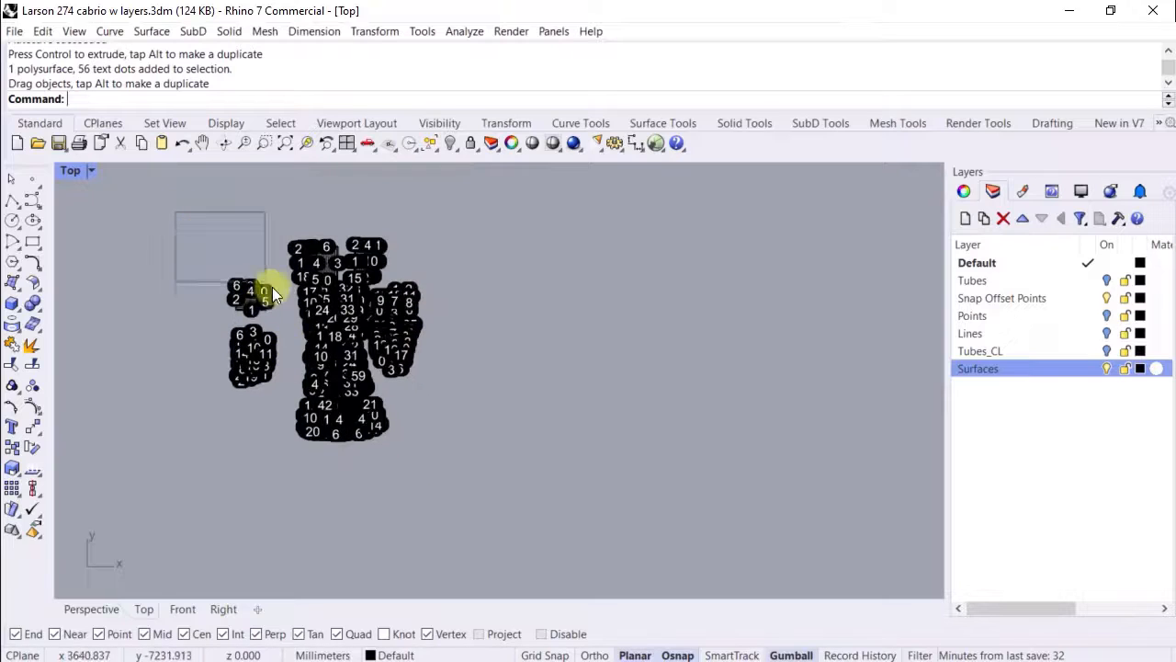
drag(272, 292, 488, 496)
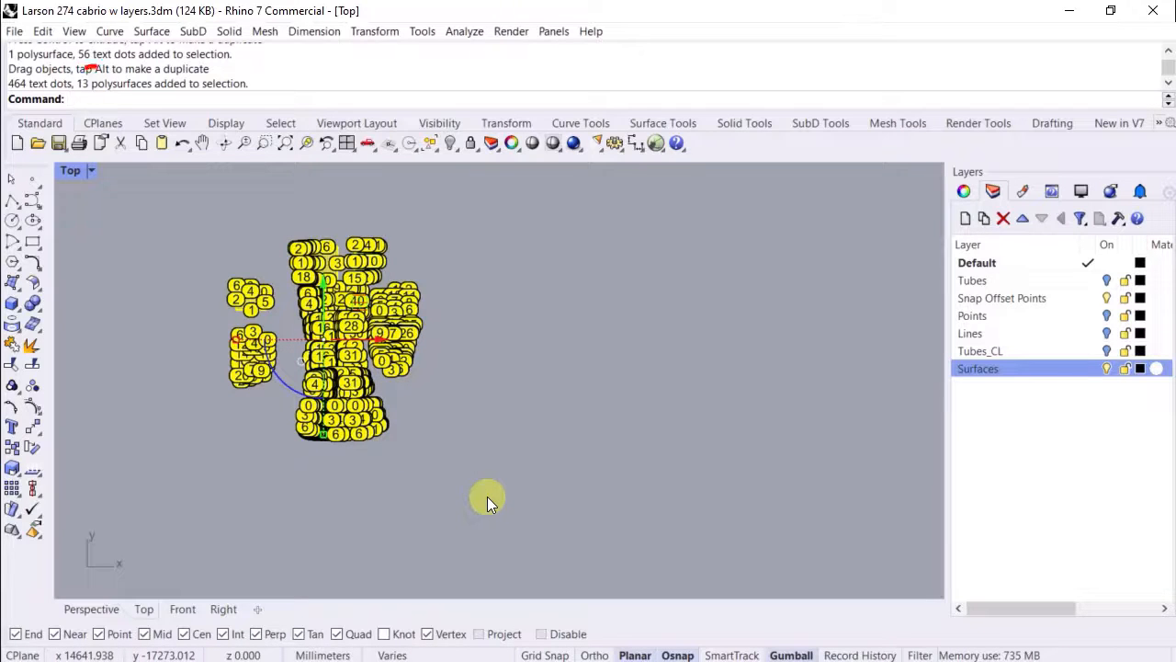
text(Silhouette)
key(Return)
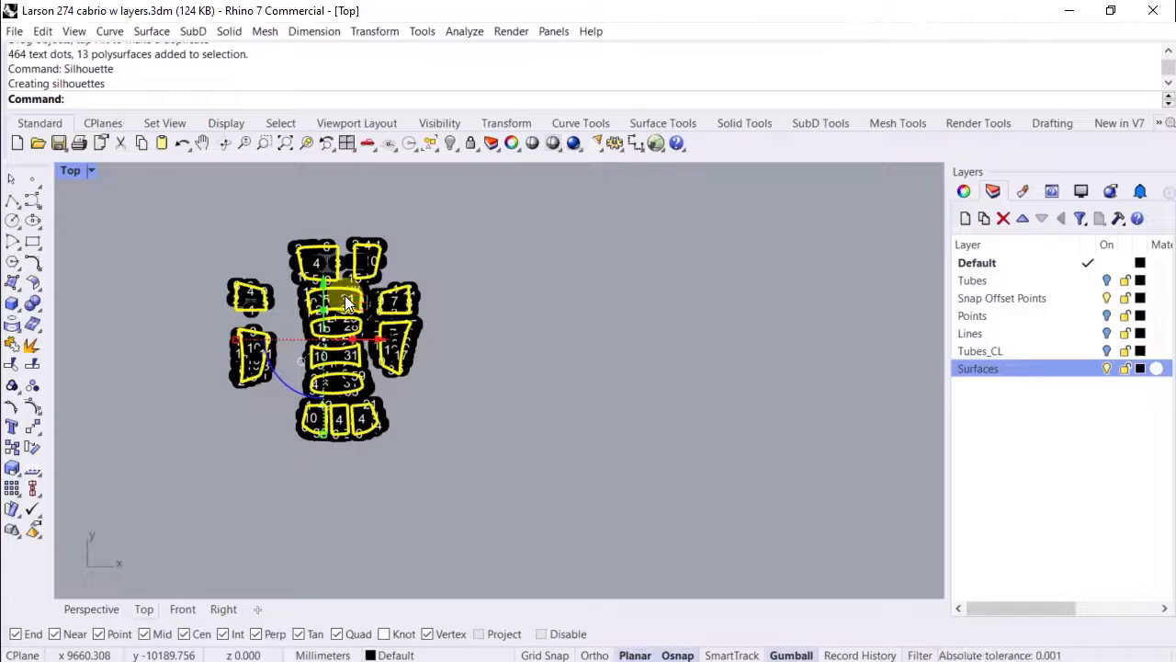
- Move the silhouette curves diagonally away from the labelled panels into empty space in the Top view
drag(360, 303, 551, 524)
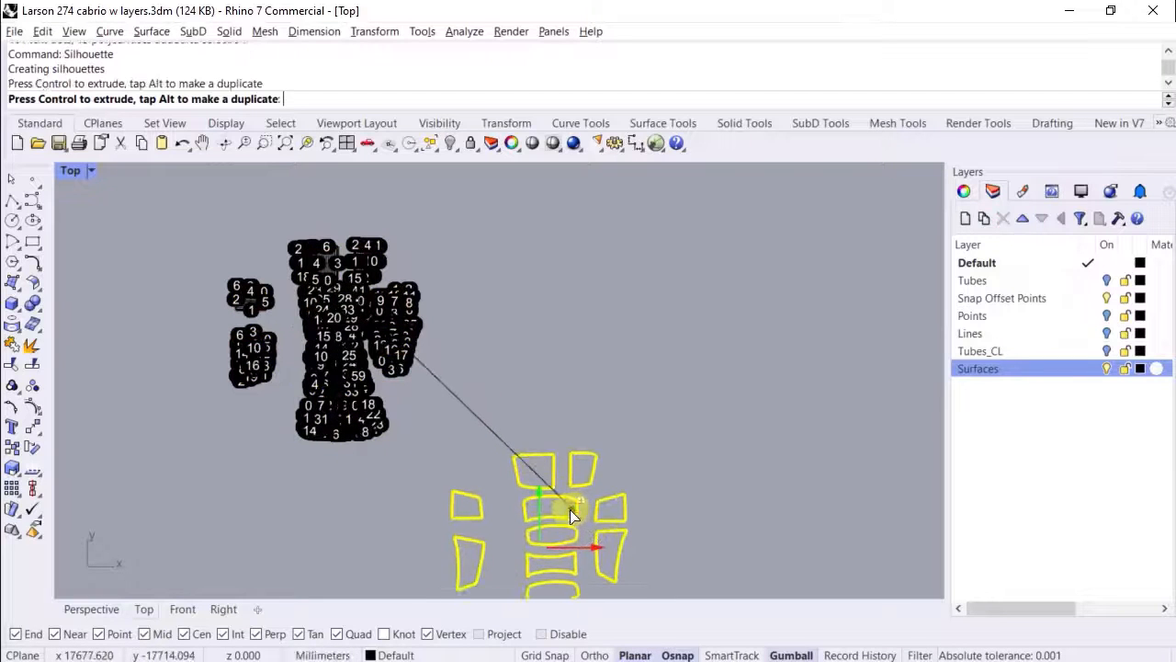
click(696, 546)
right_drag(696, 546, 521, 364)
scroll(521, 365, up, 5)
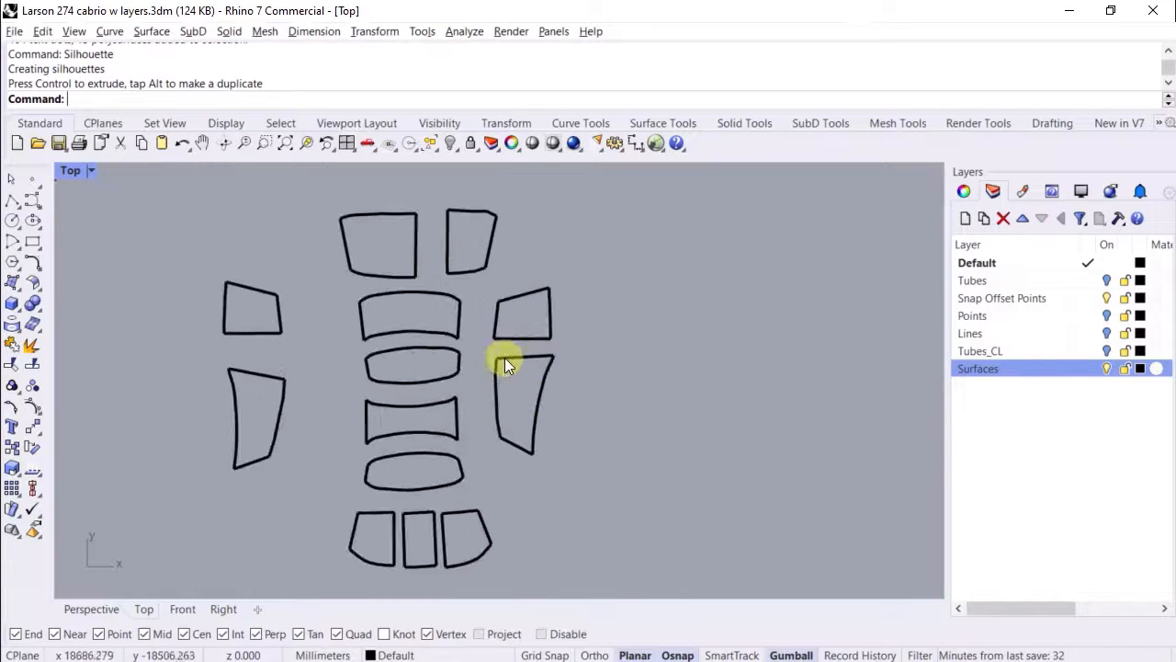
- Move the long and the short side-panel outlines that sit farthest out closer to the central column of roof outlines
click(280, 407)
drag(202, 359, 300, 480)
drag(303, 385, 356, 394)
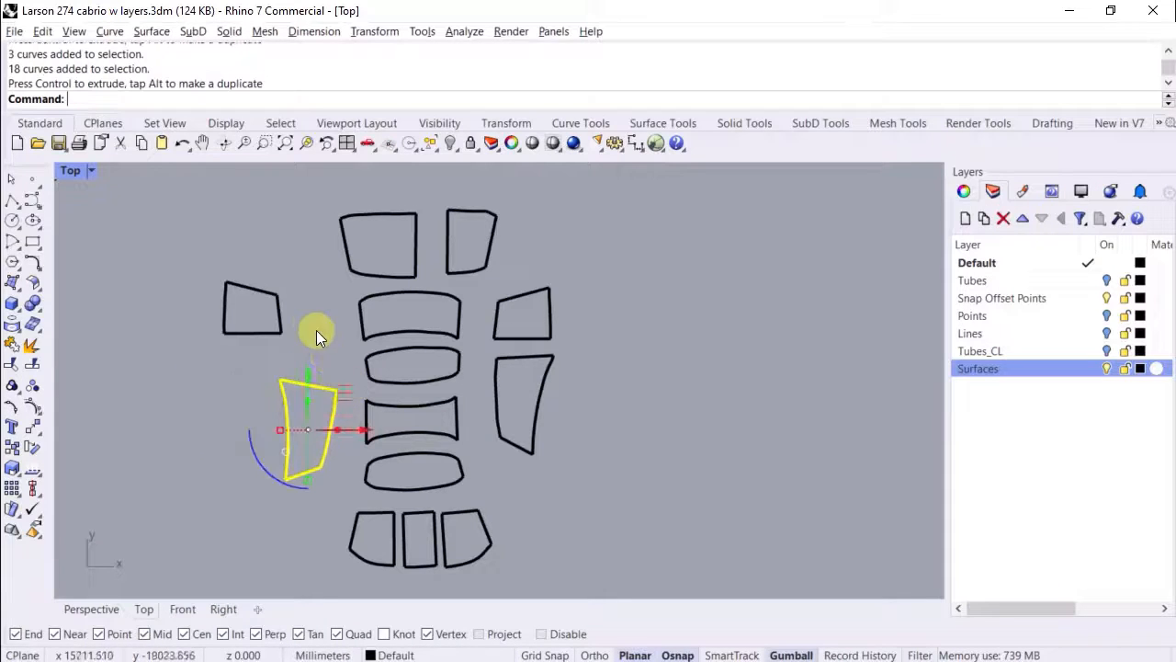
click(195, 263)
drag(196, 264, 303, 347)
drag(283, 274, 339, 304)
click(443, 331)
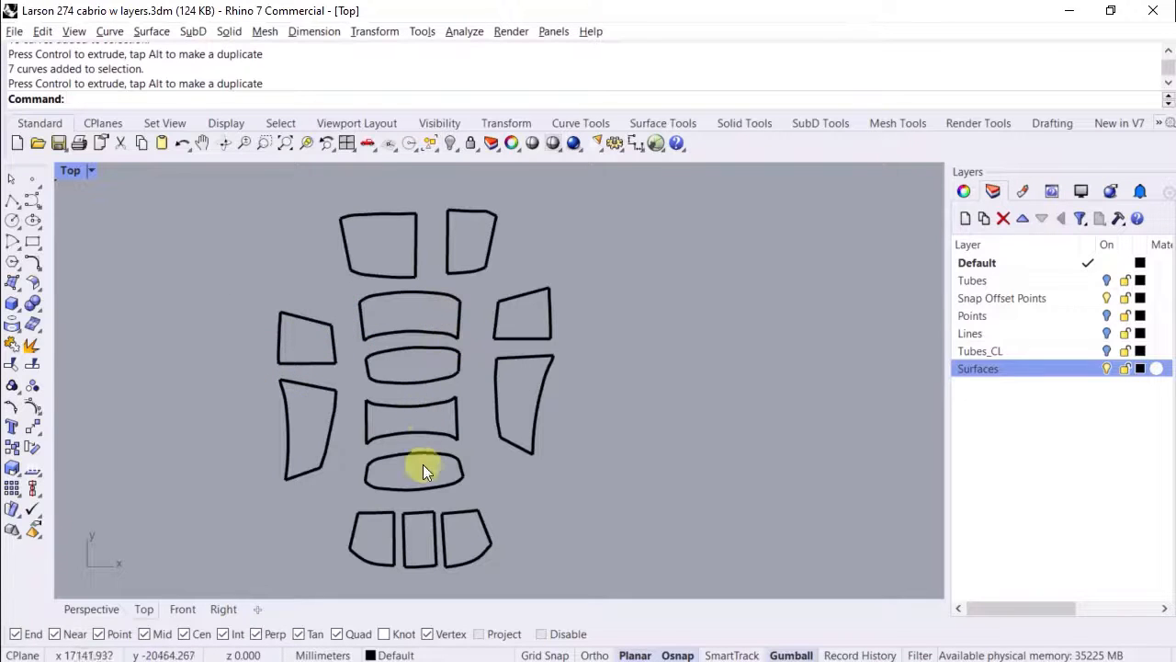
- Examine the successive 2D layouts, from panel outlines through glass, bimini pockets and zipper marks to the mirrored panels and fabric cut panel
right_drag(414, 381, 469, 366)
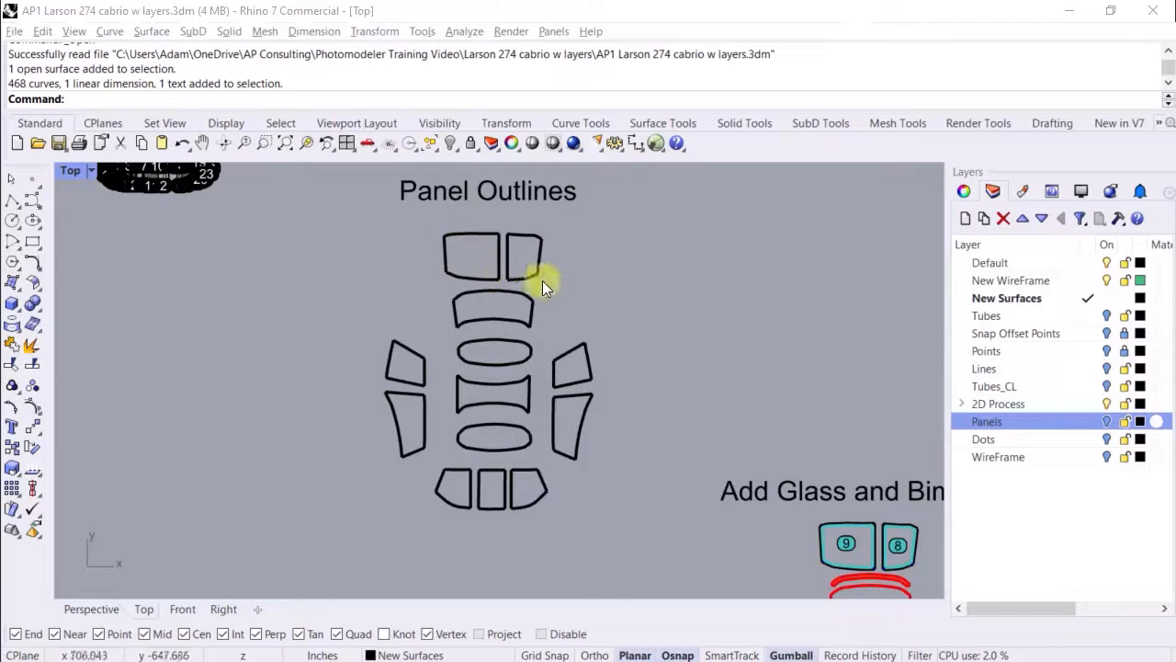
right_drag(845, 545, 525, 258)
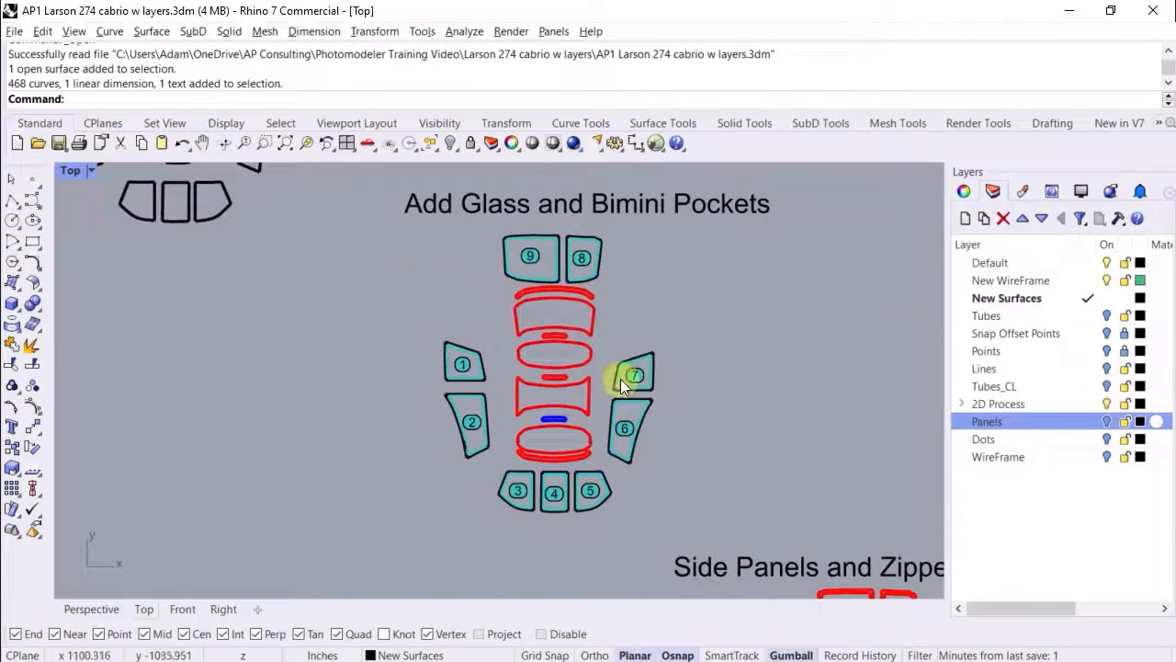
right_drag(803, 480, 552, 156)
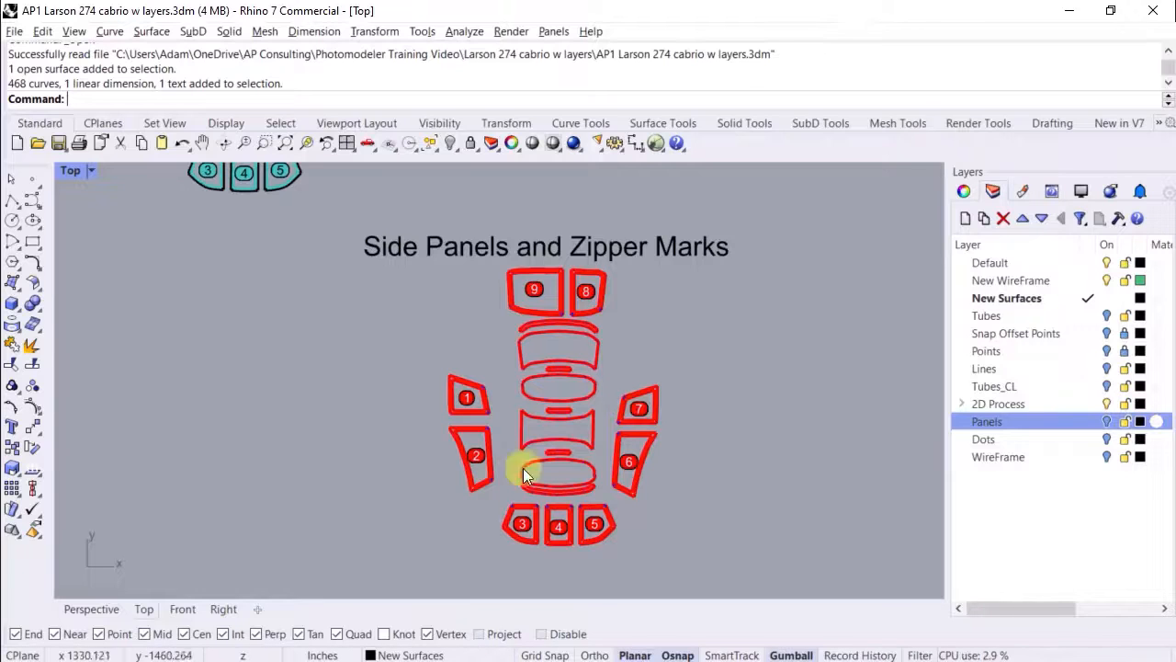
right_drag(833, 557, 444, 233)
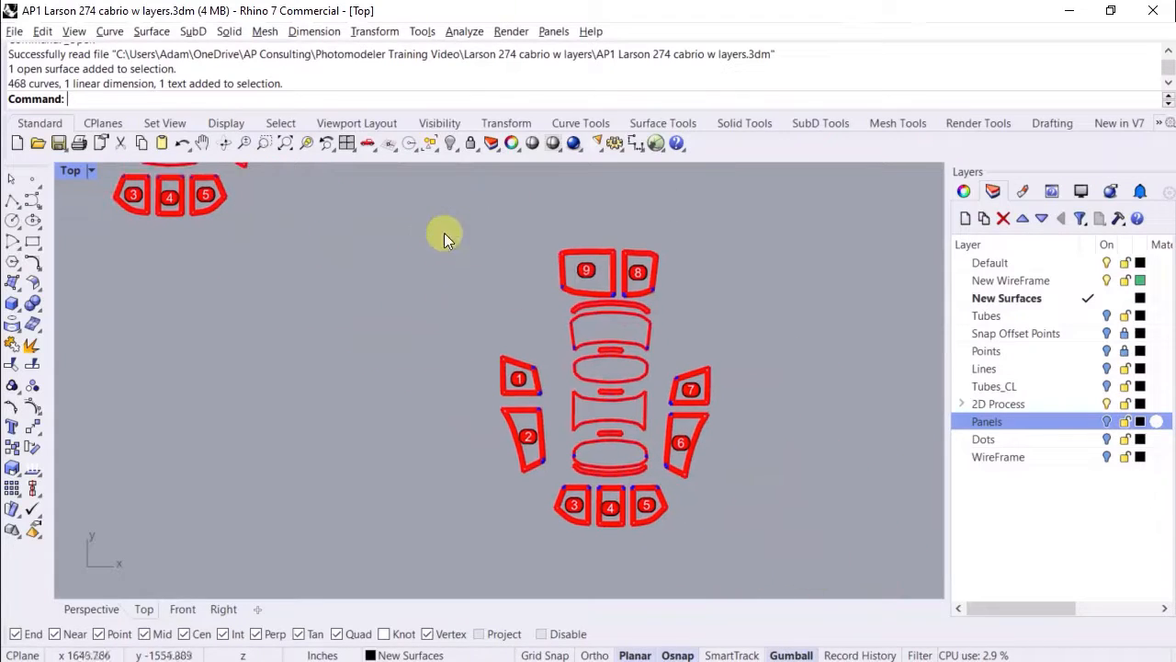
right_drag(613, 296, 414, 229)
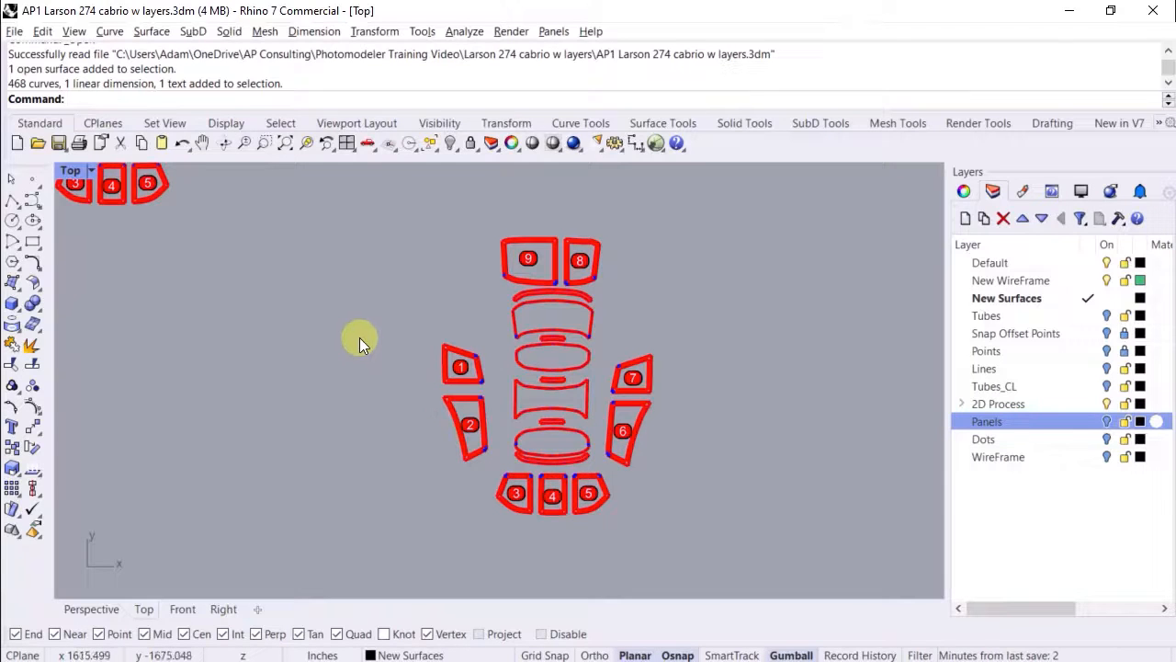
scroll(359, 337, down, 4)
right_drag(699, 534, 594, 207)
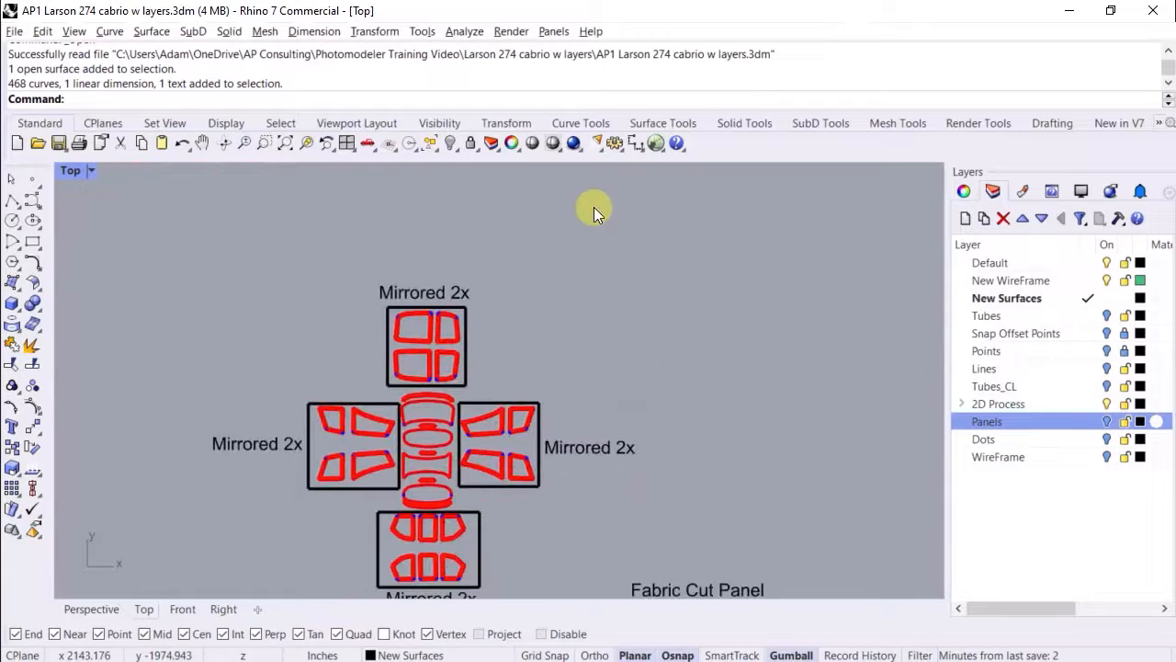
scroll(365, 379, down, 2)
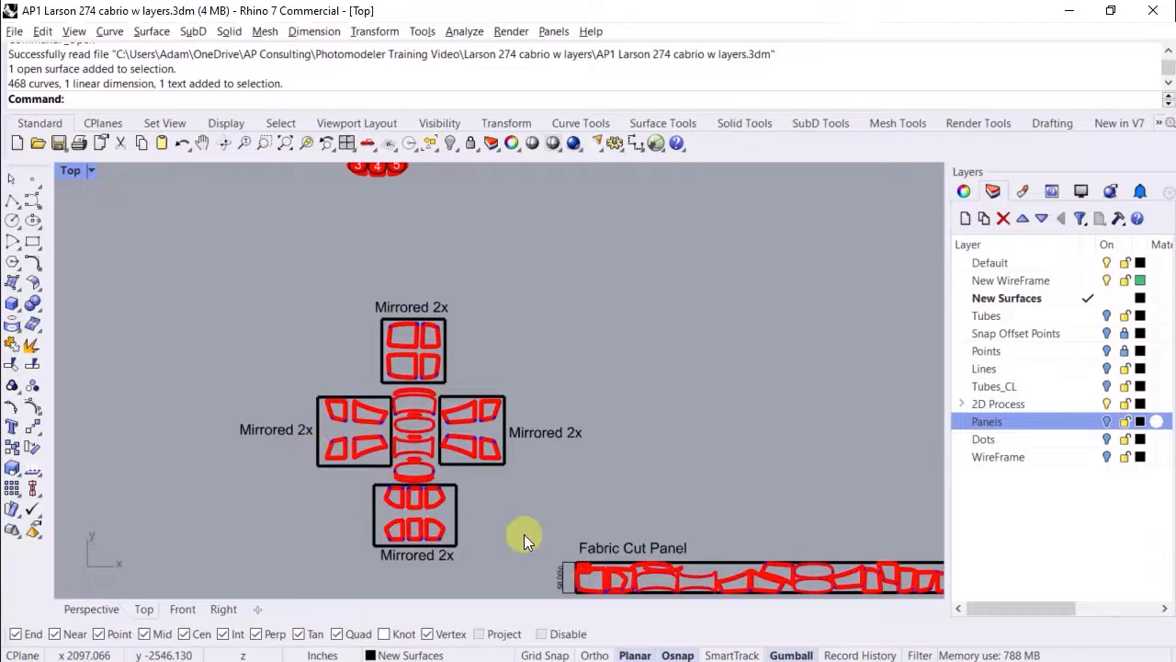
right_drag(524, 534, 307, 362)
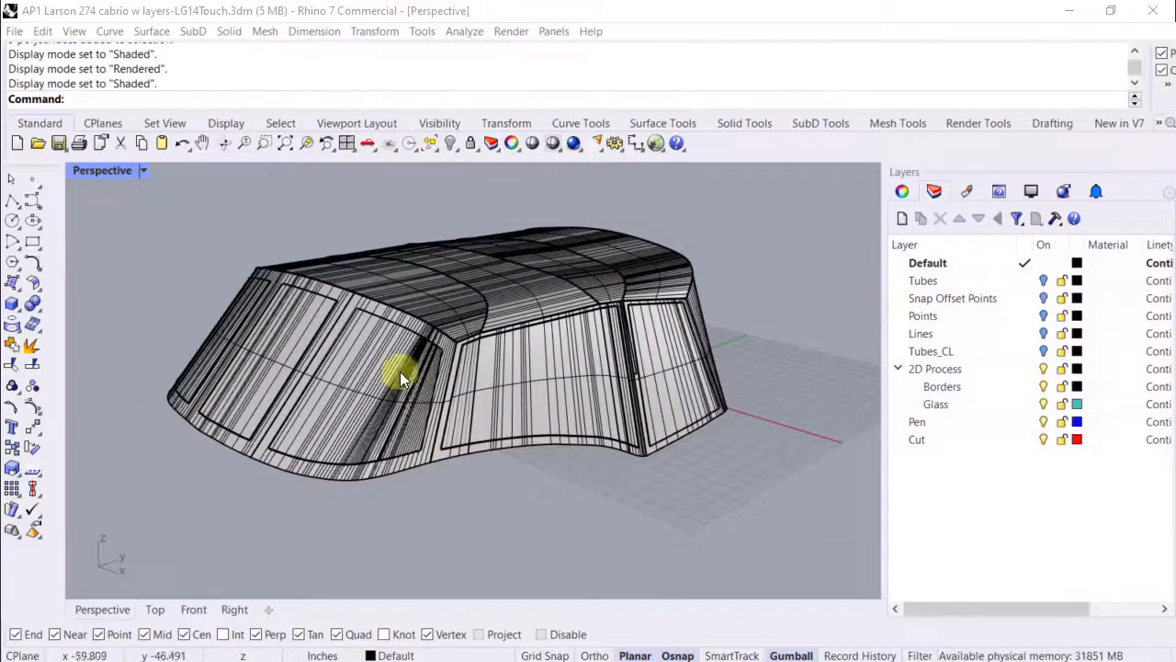
- Display the perspective view as Rendered, and apply the Canvas material to the fabric panels and the Glass material to the windows
click(143, 170)
click(181, 164)
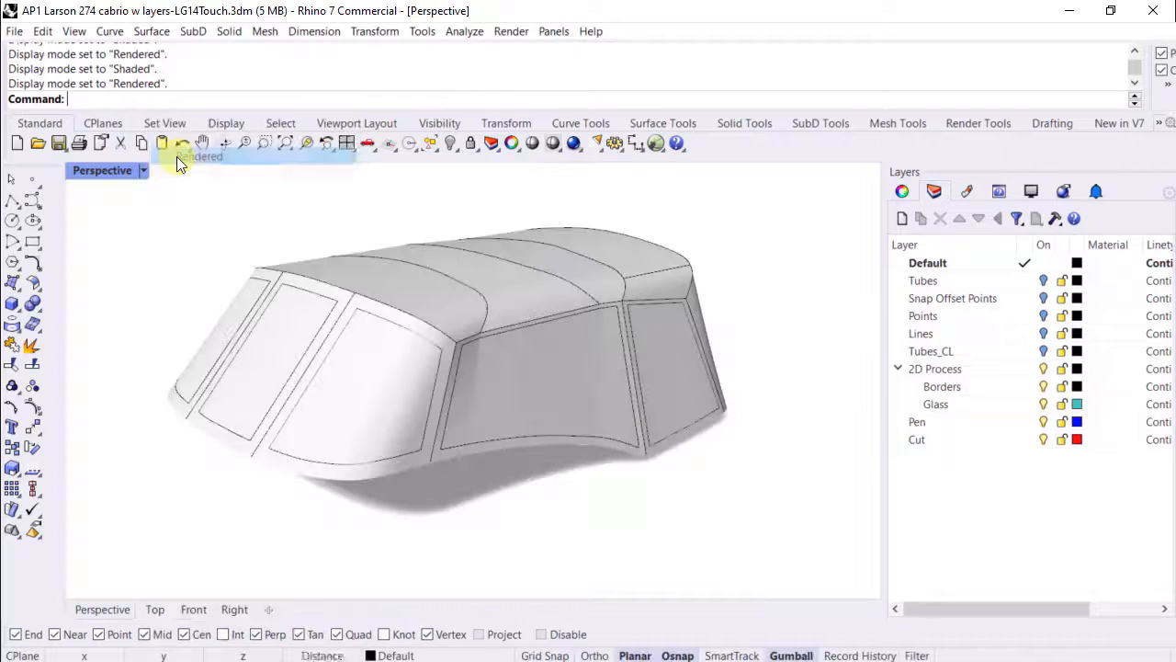
click(966, 191)
drag(944, 280, 621, 280)
drag(1036, 274, 558, 389)
click(538, 508)
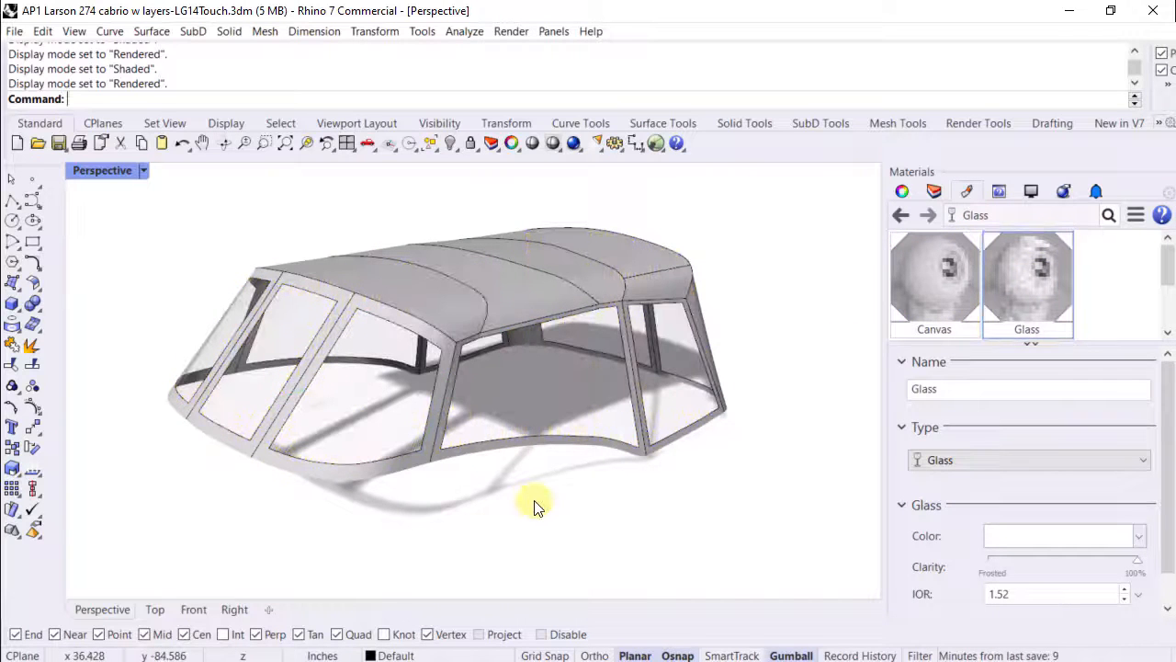
right_drag(485, 488, 485, 462)
- Change the Canvas material's colour to tan
click(941, 296)
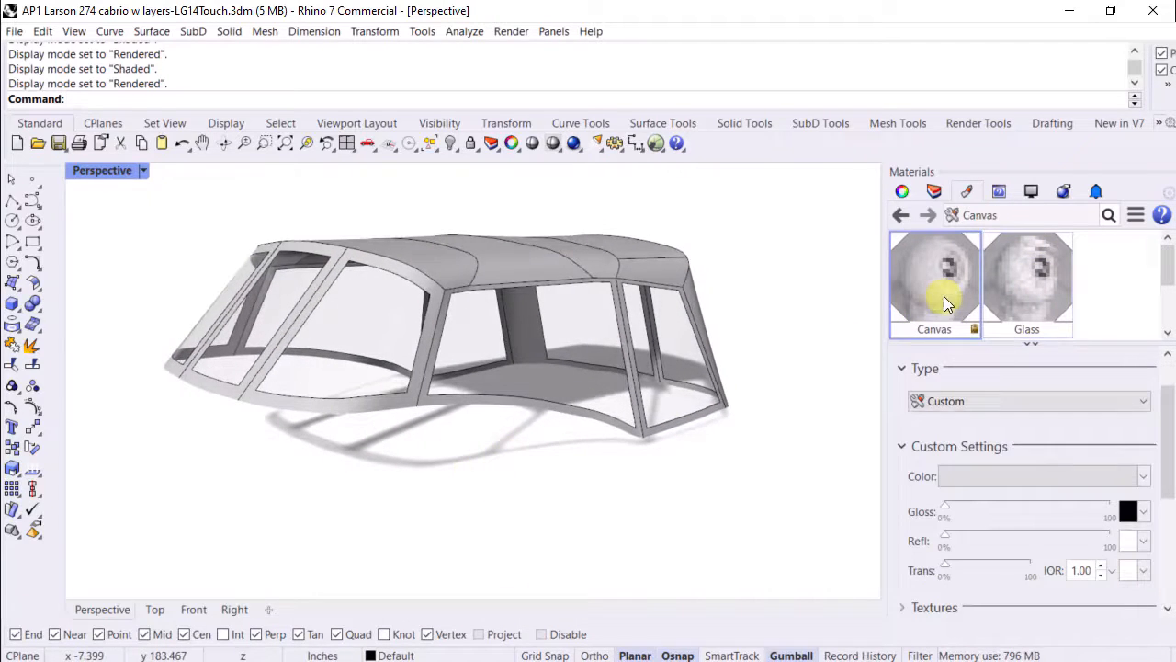
click(1143, 478)
click(1096, 502)
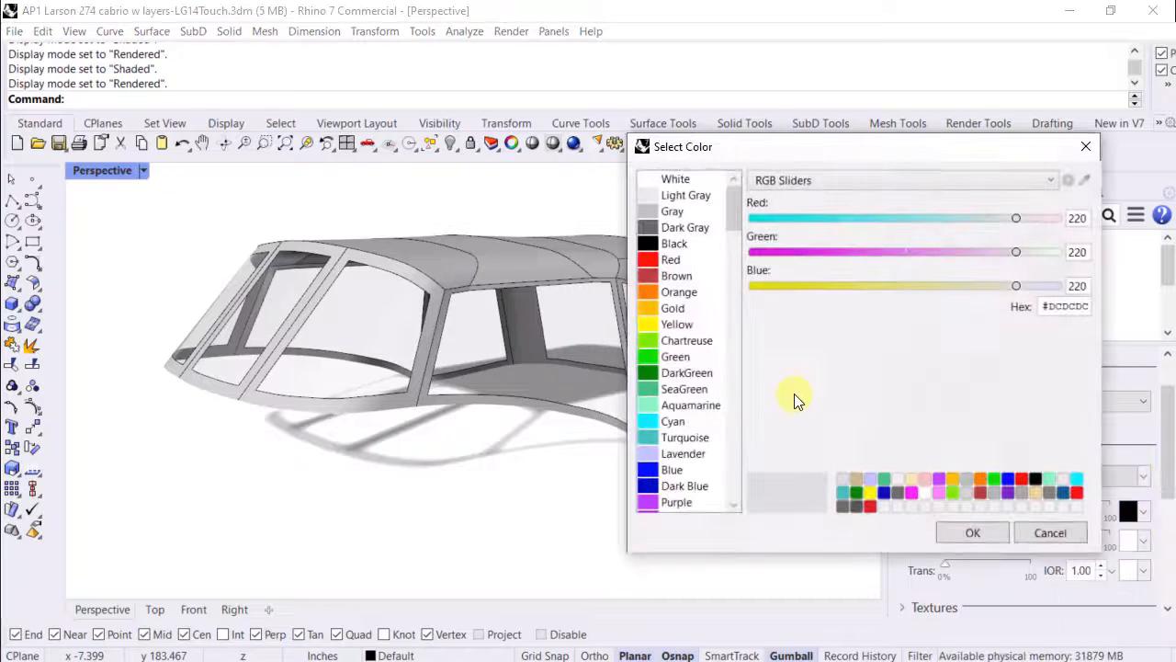
click(857, 479)
click(972, 533)
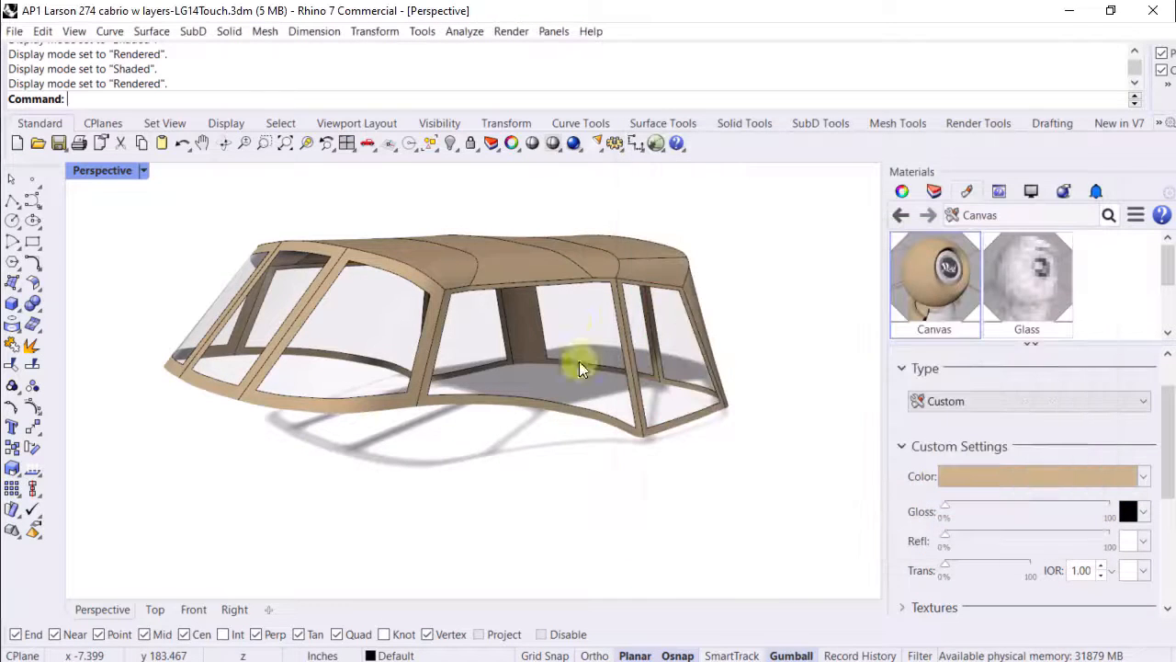
right_drag(579, 362, 570, 329)
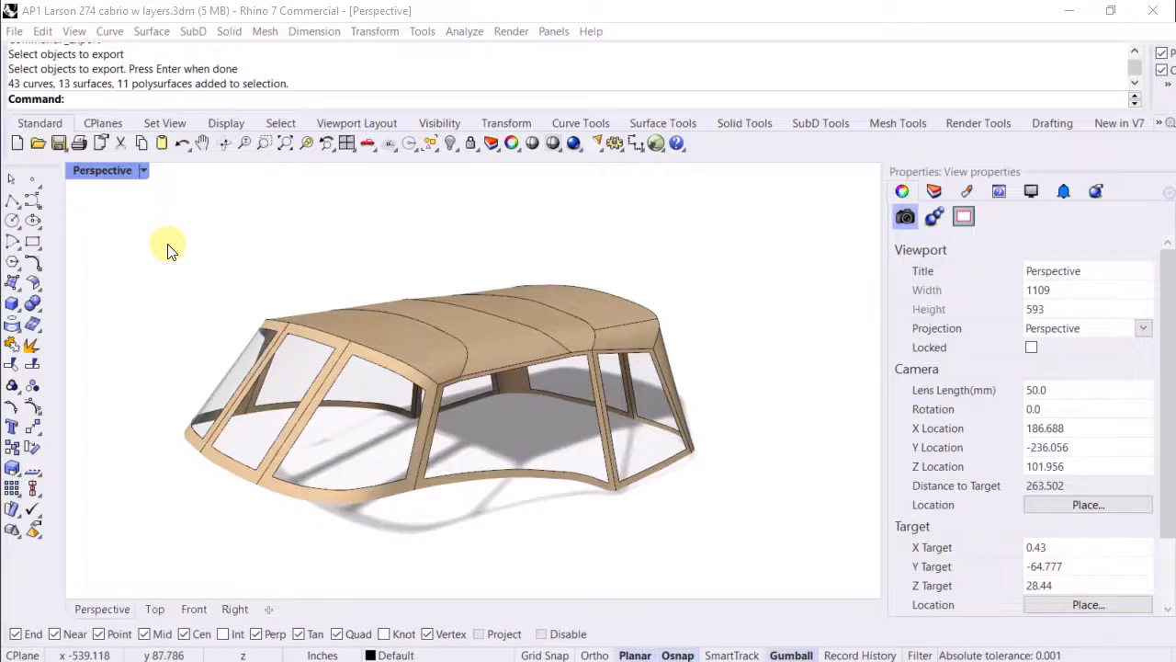
- Select the entire rendered enclosure and start exporting the selected objects
drag(140, 221, 744, 540)
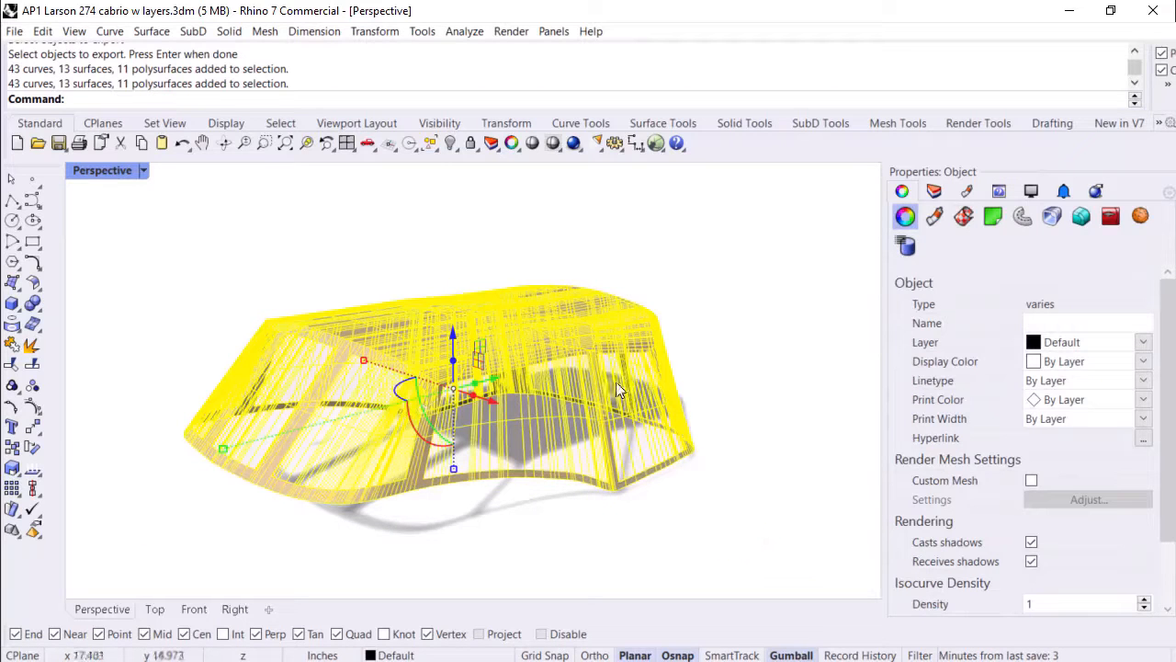
click(15, 31)
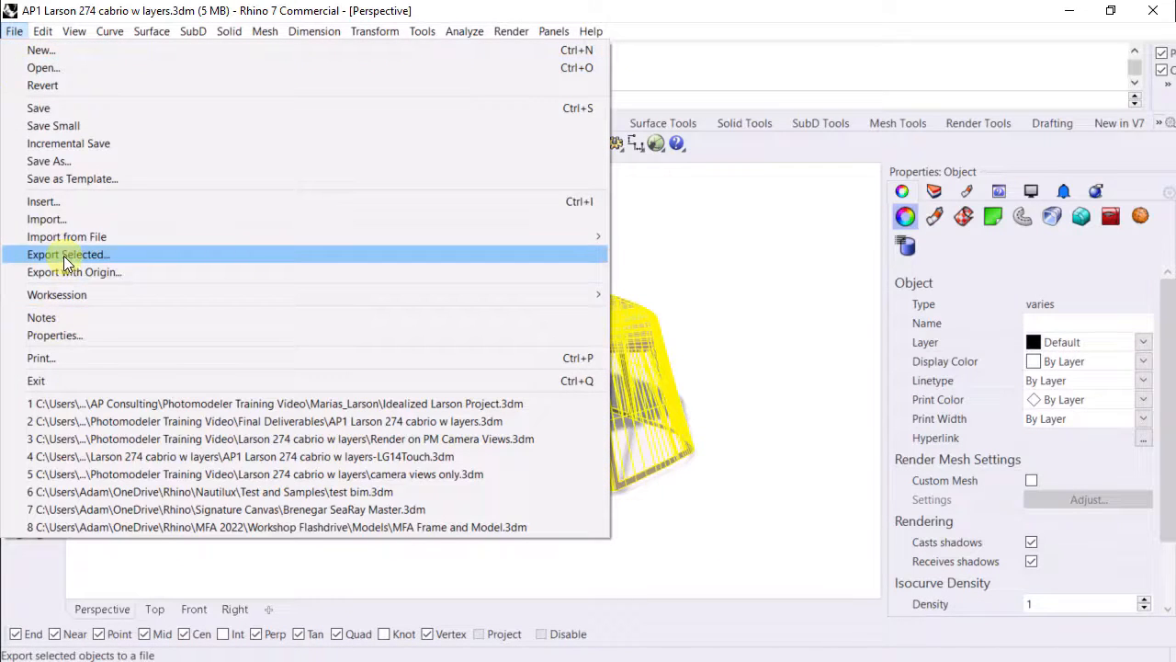
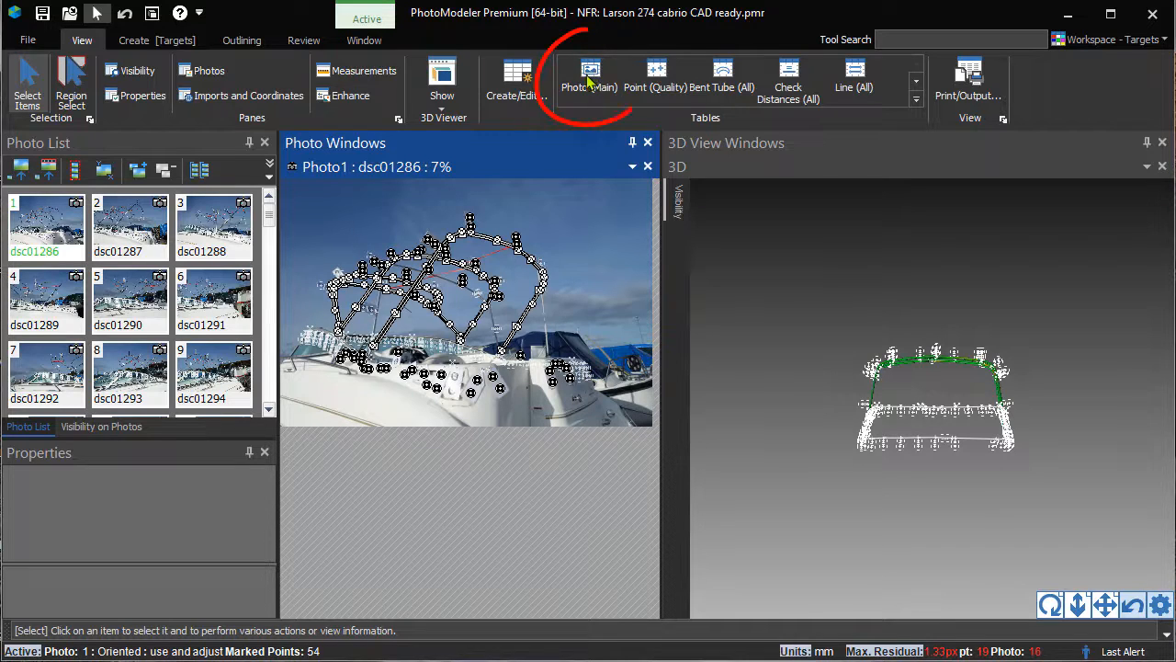
- In PhotoModeler, select photos 1, 2, 3 and 50 in the main photo table and create a photo set from them
click(593, 80)
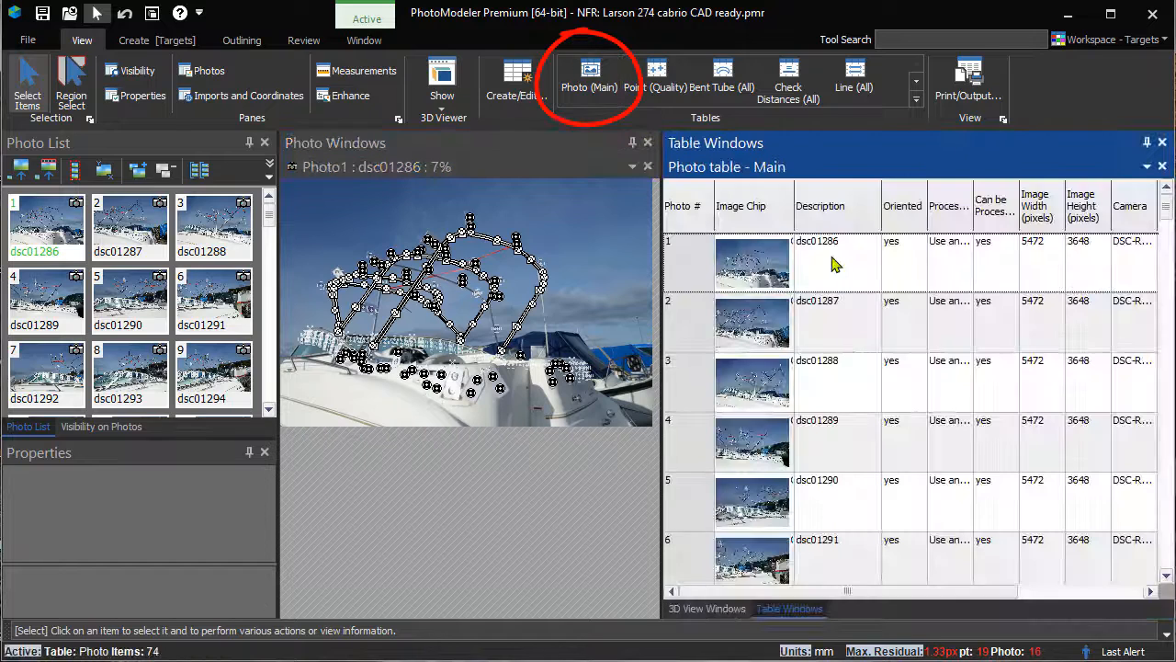
click(832, 273)
ctrl+click(841, 335)
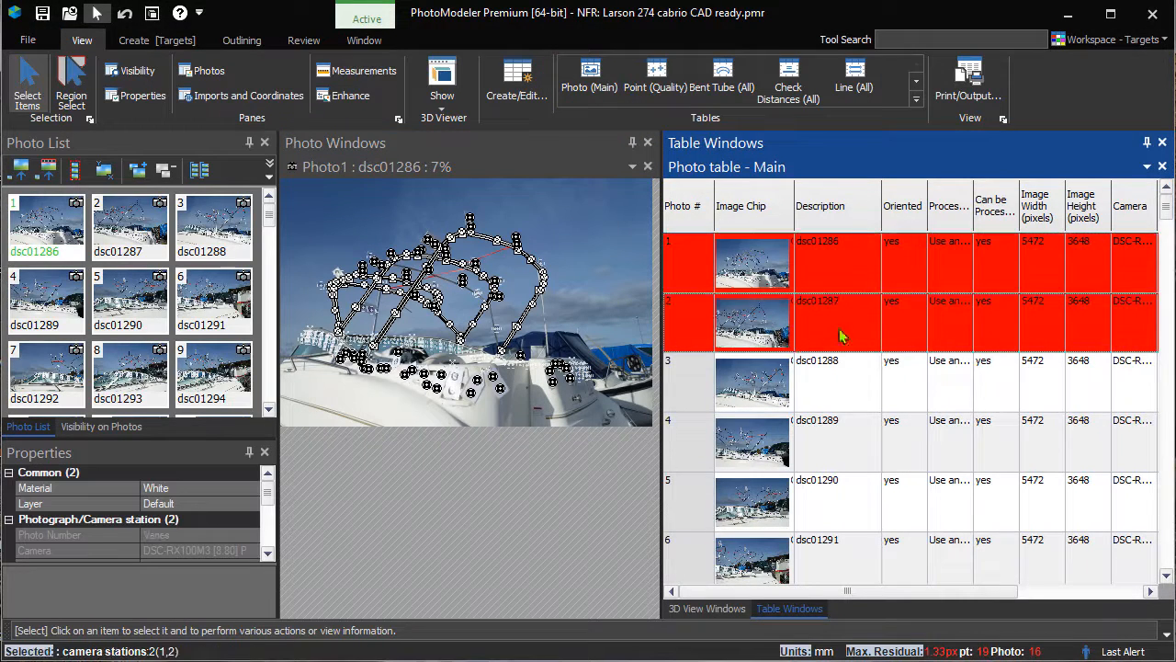
ctrl+click(850, 393)
drag(1166, 210, 1165, 441)
ctrl+click(873, 461)
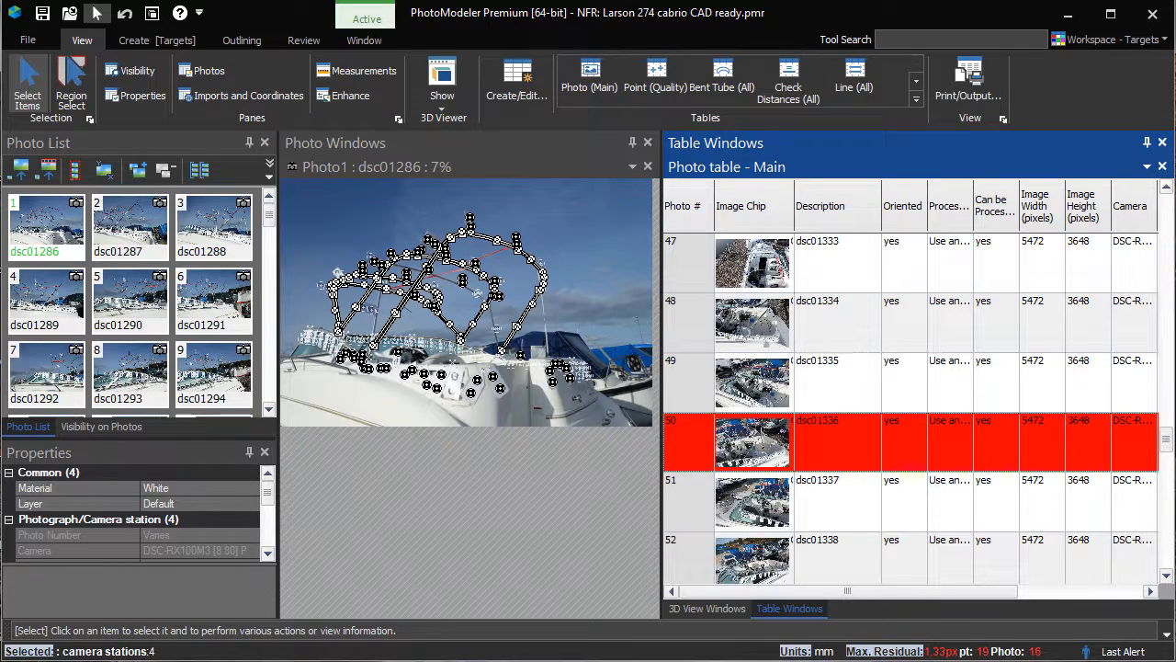
right_click(946, 448)
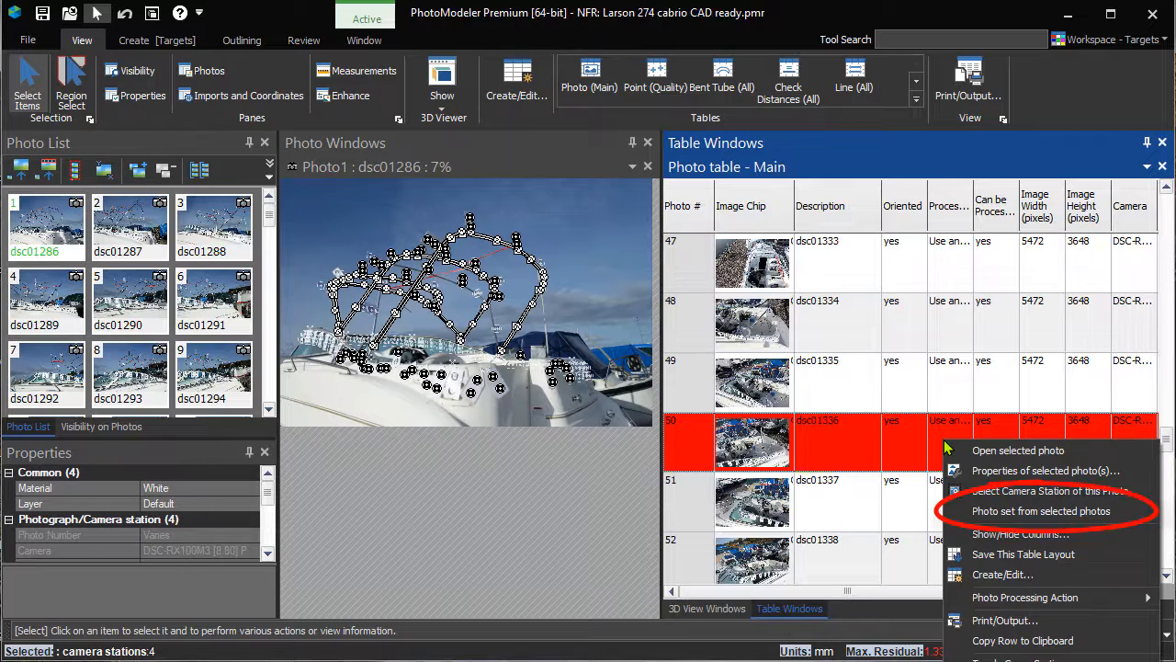
click(1061, 513)
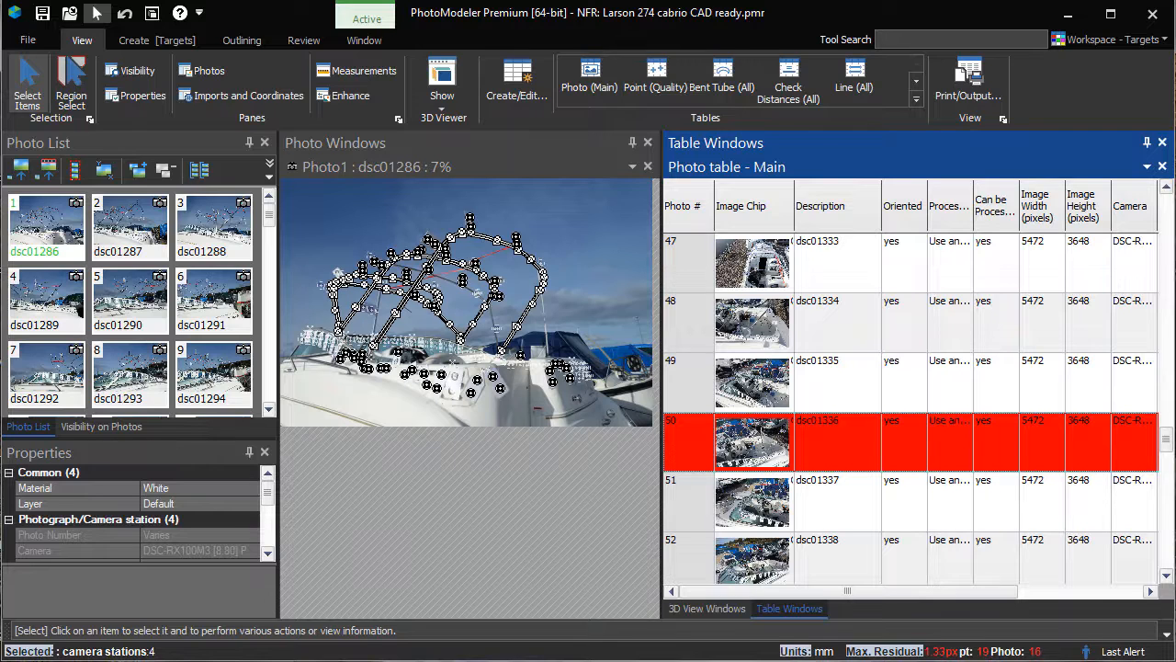
- Invert the photo selection and put the selected camera stations into a new layer named PhotosDoNotExport
click(90, 120)
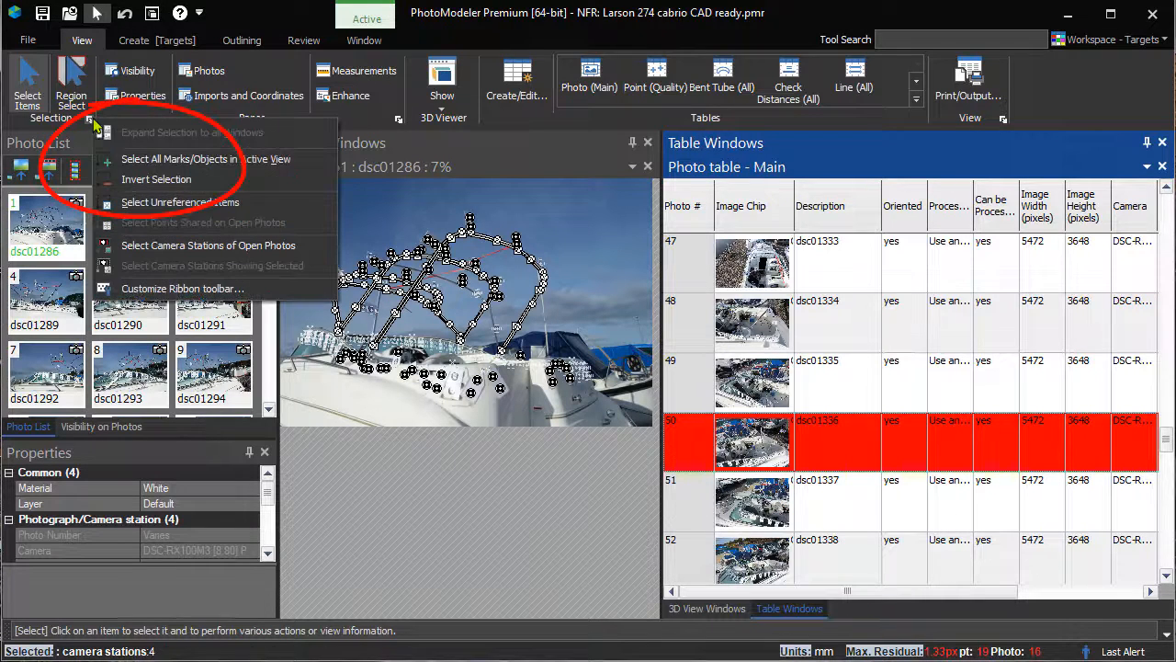
click(138, 179)
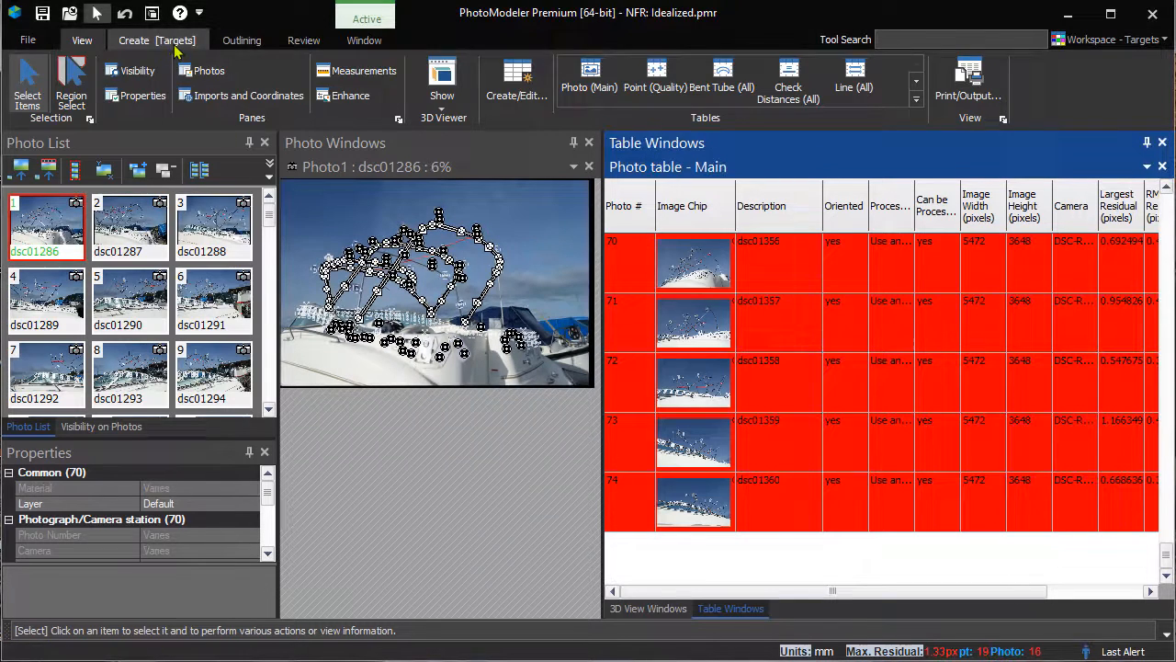
click(175, 42)
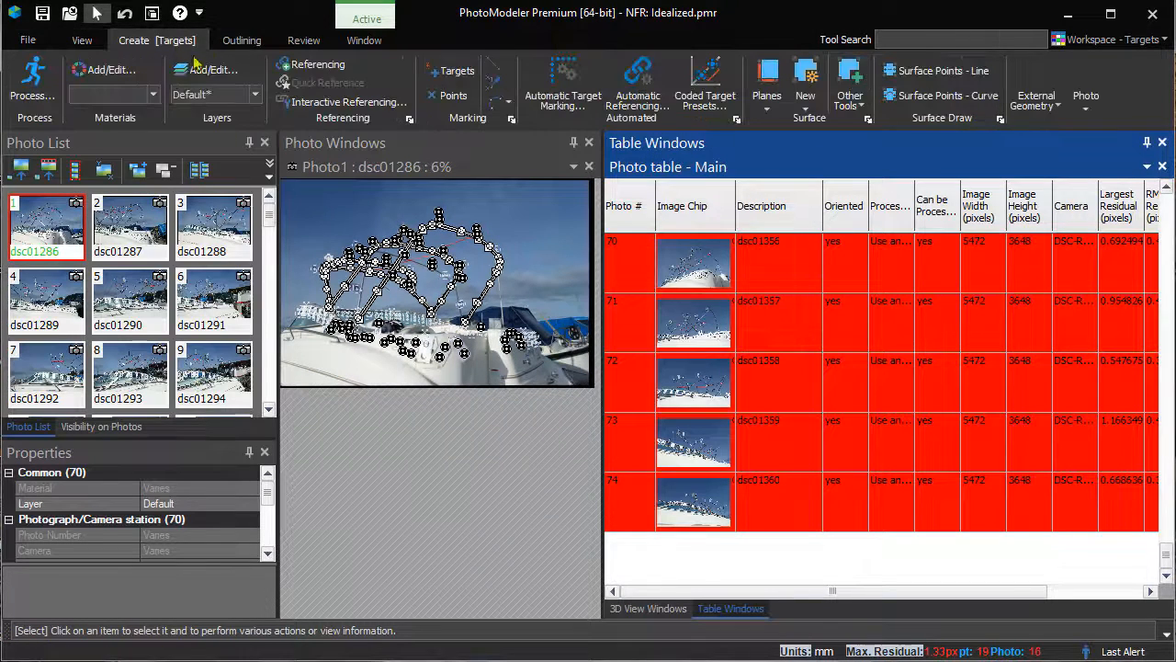
click(208, 69)
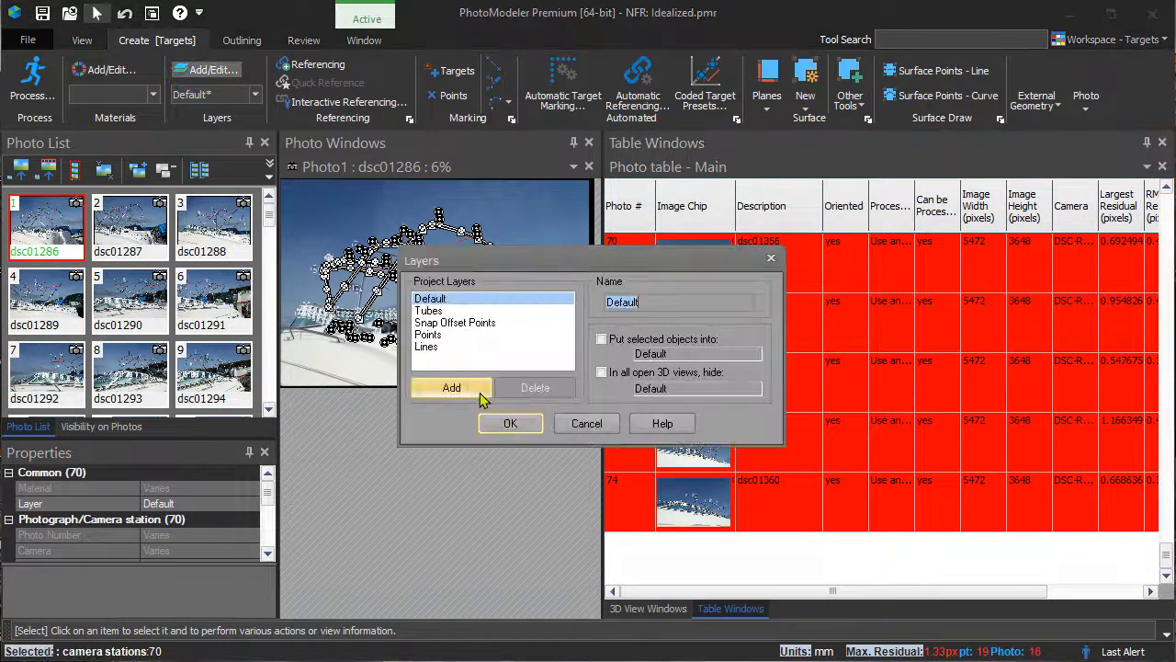
click(451, 387)
text(PhotosD)
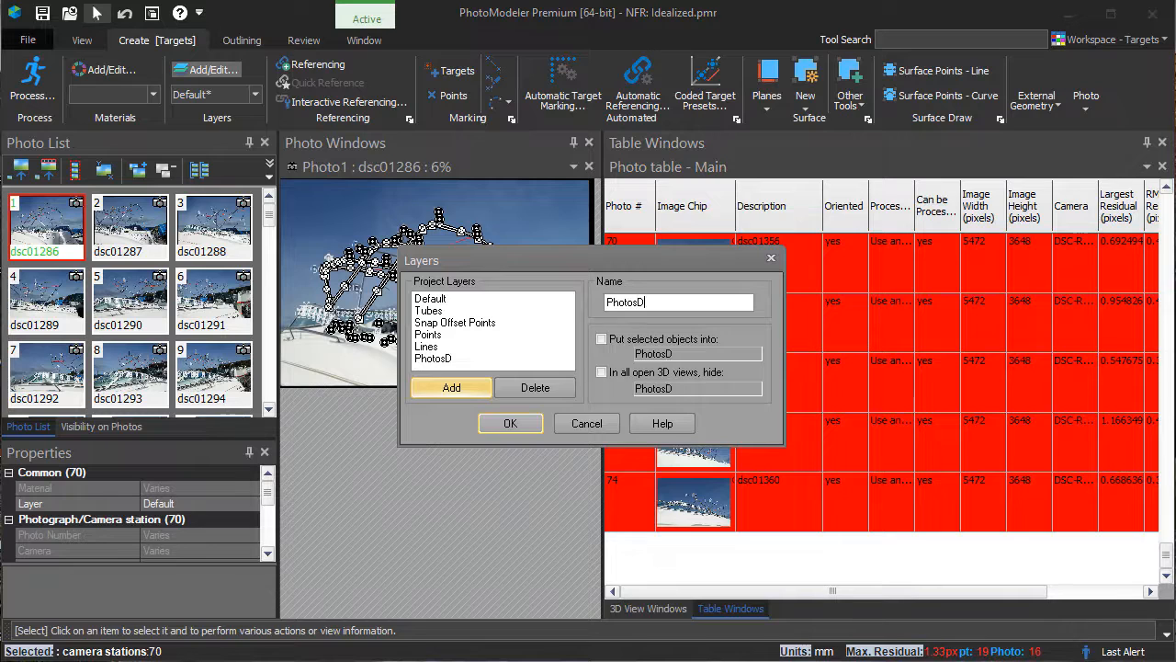
text(oNotExport)
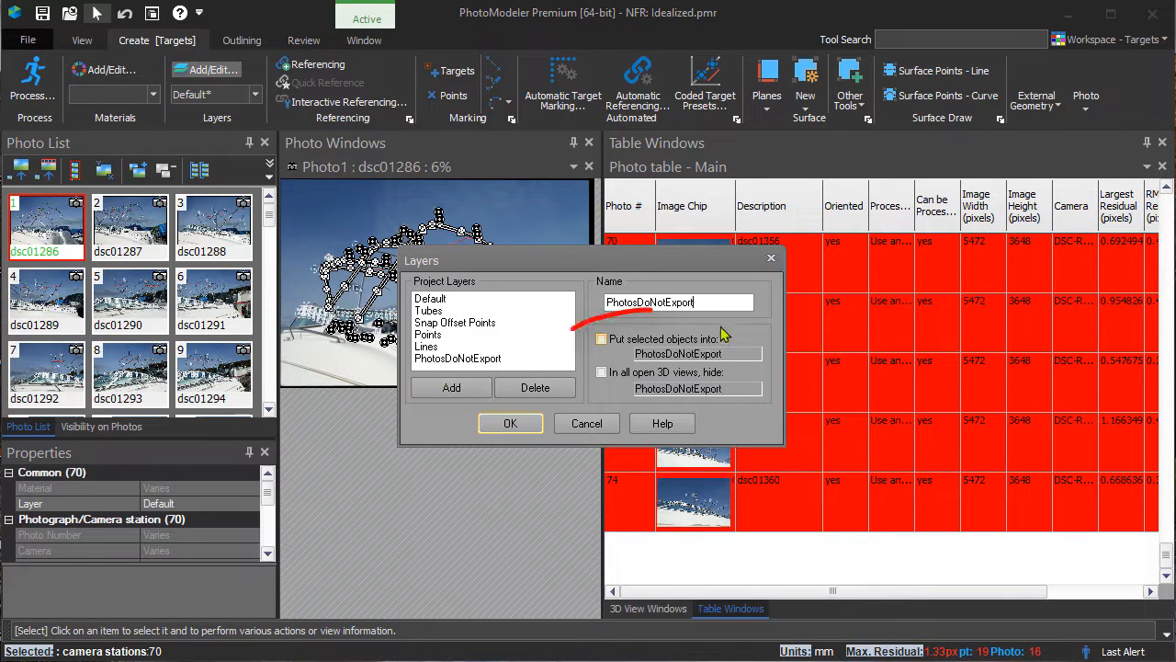
click(721, 338)
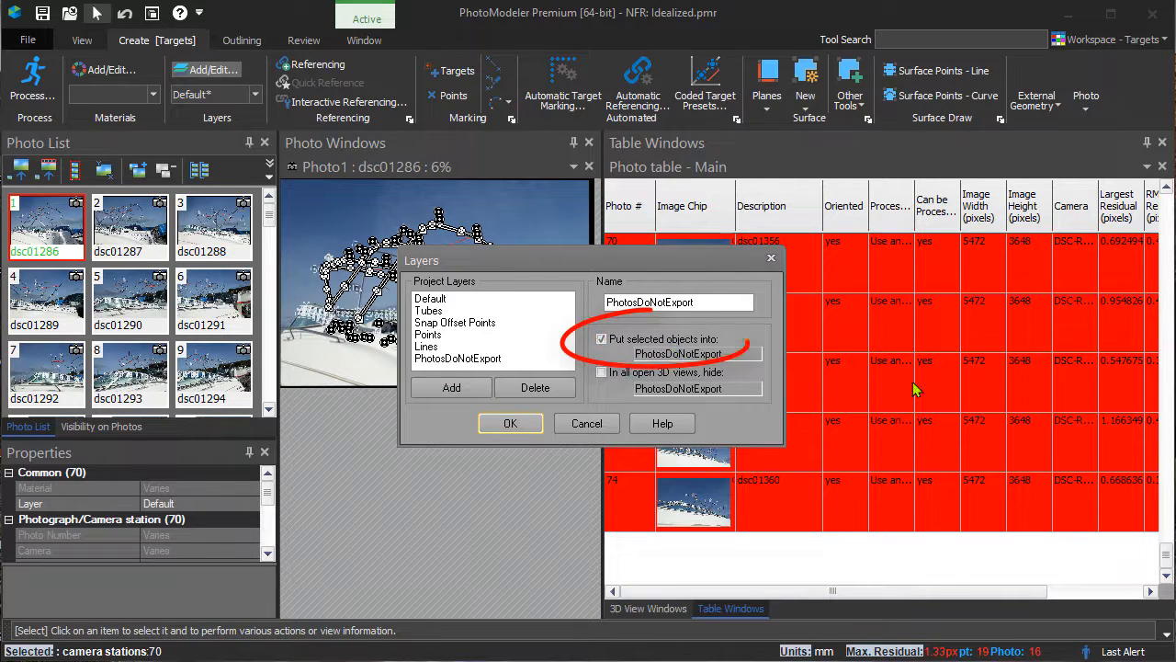
click(496, 426)
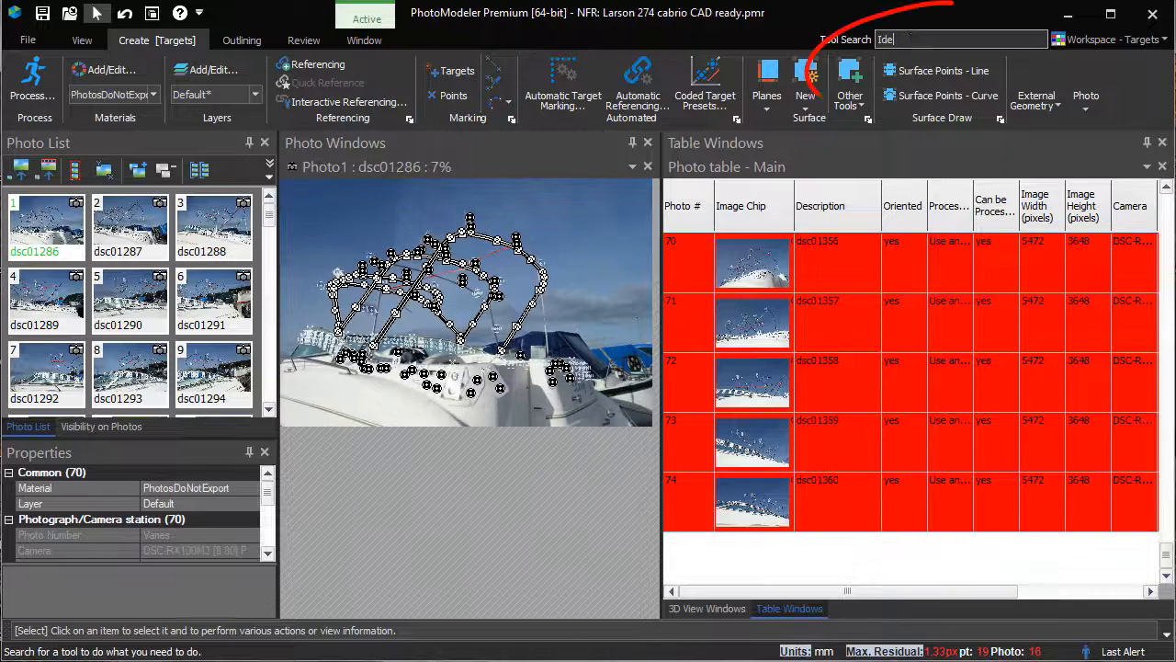
- Find the Idealize Project tool and run it on the photo set 1:photos
text(a)
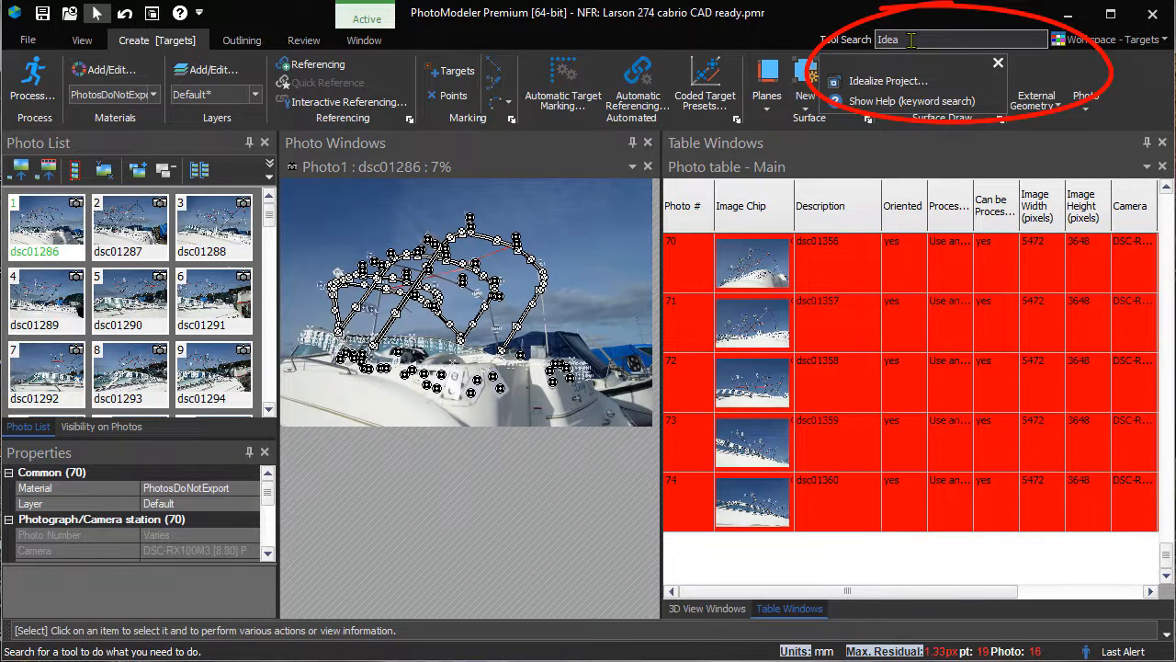
click(905, 81)
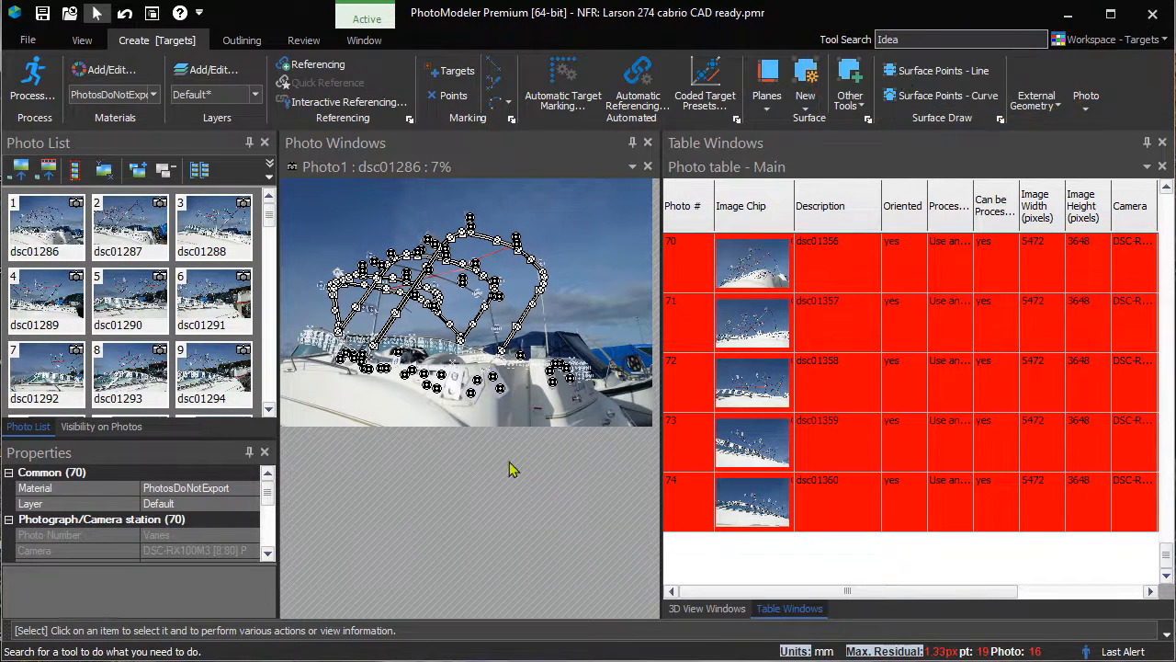
click(648, 361)
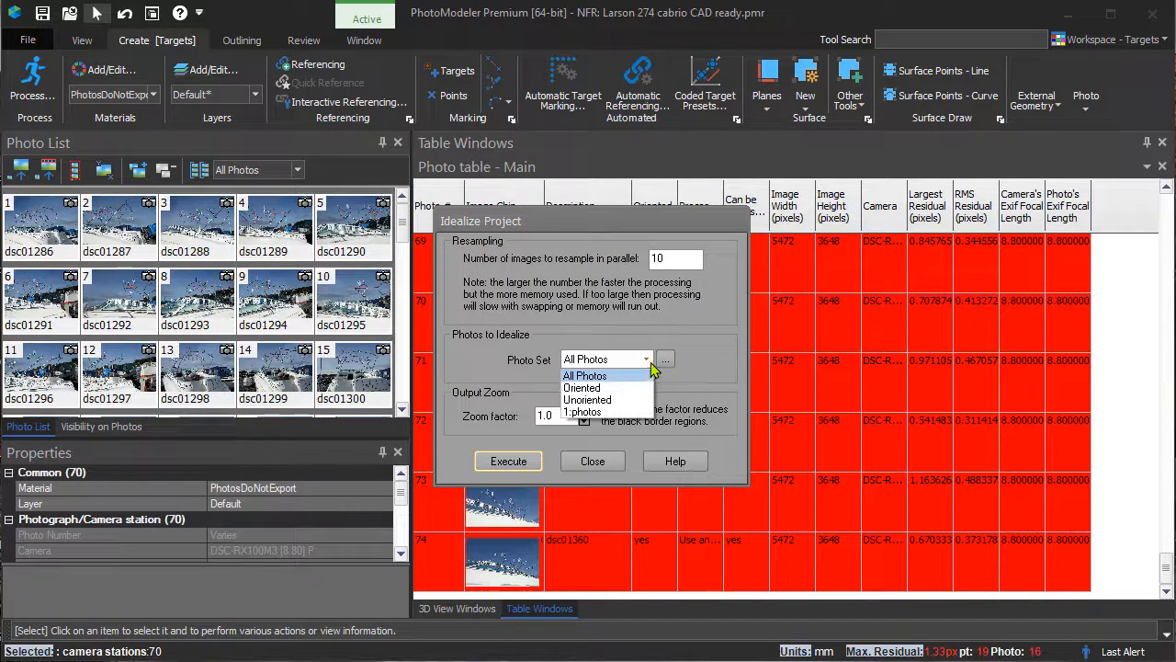
click(604, 413)
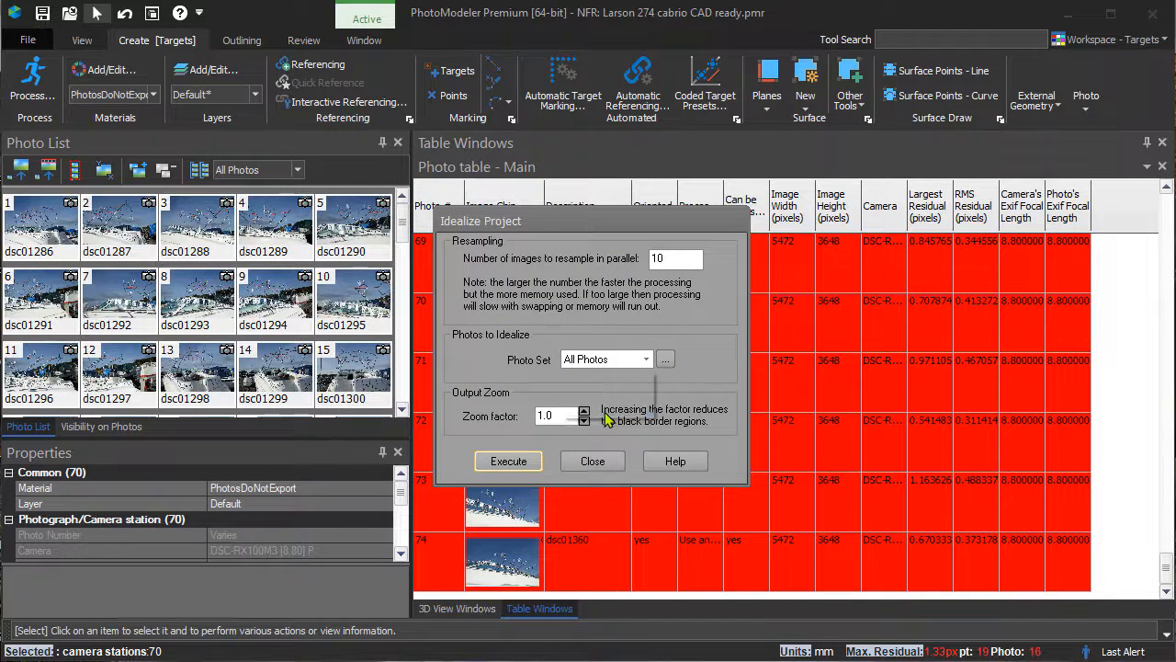
click(521, 459)
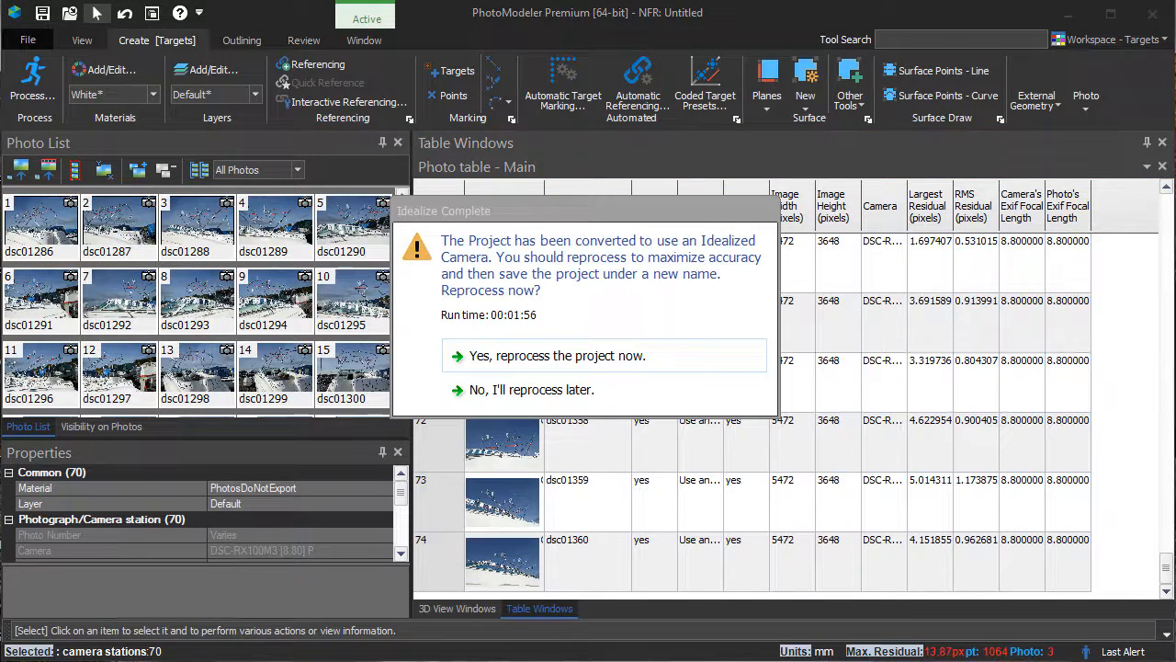
- Reprocess the idealized project with only the Optimize step enabled
click(568, 487)
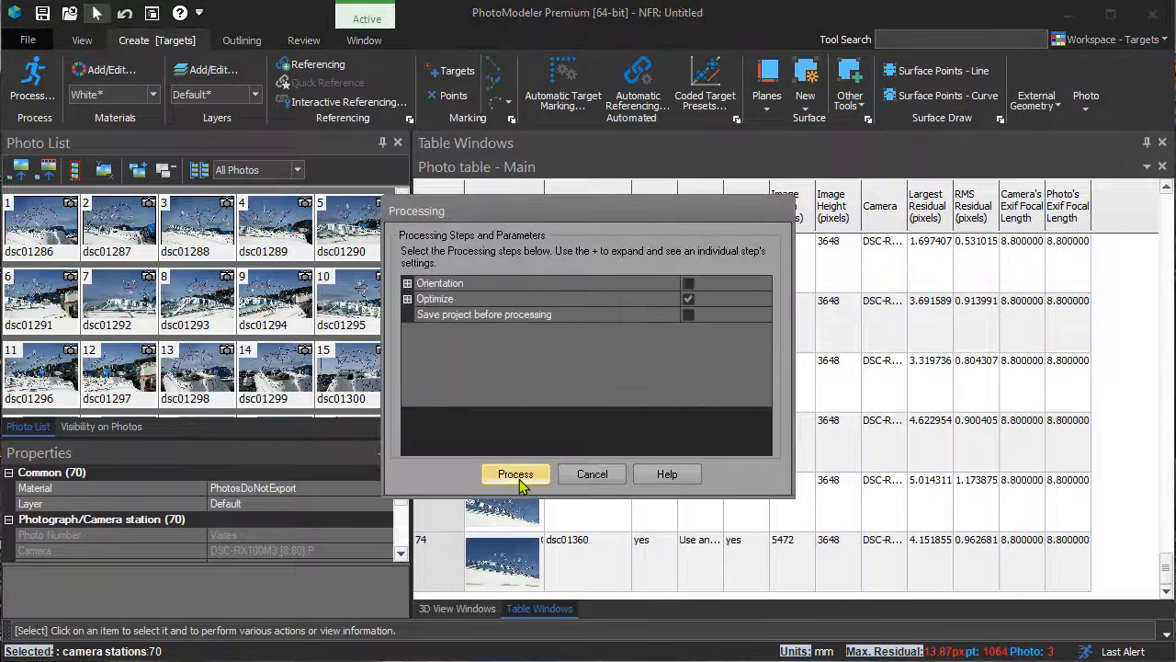
click(511, 473)
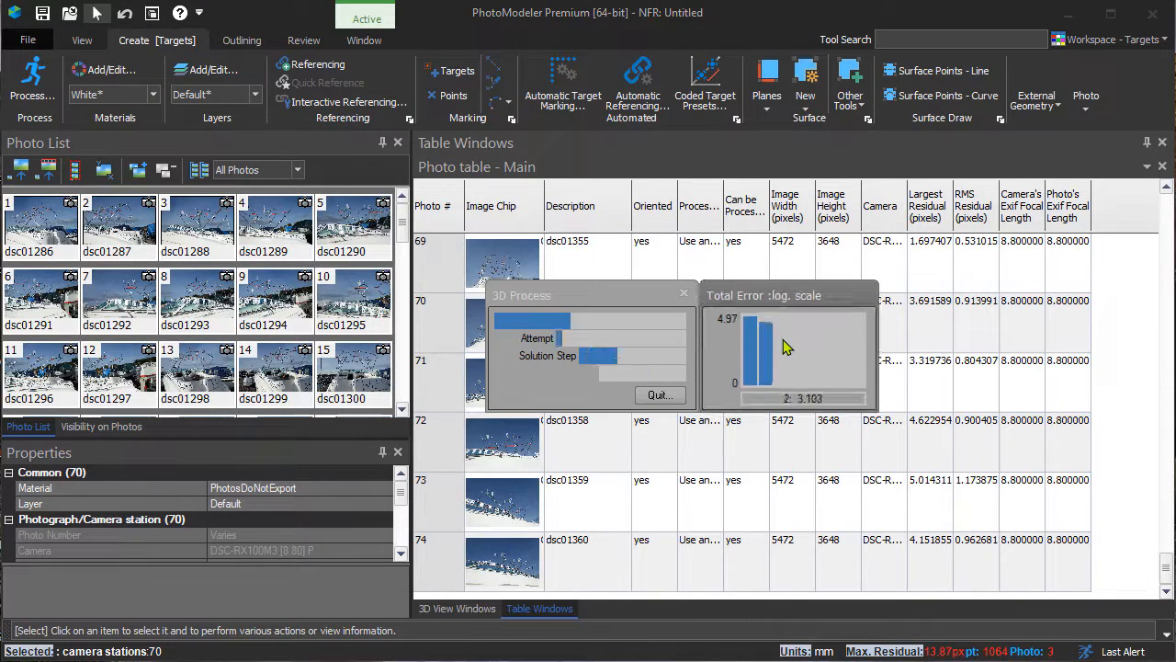
click(485, 394)
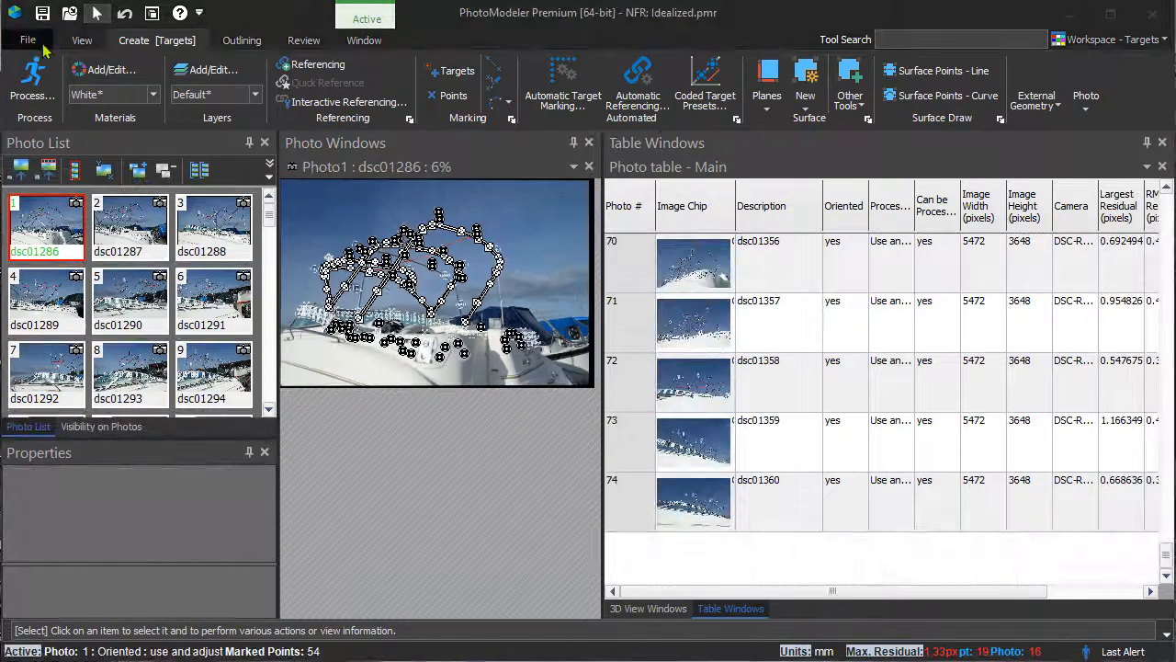
- Start a model export in Rhino (.3dm) format and exclude the PhotosDoNotExport layer from it
click(33, 41)
click(96, 294)
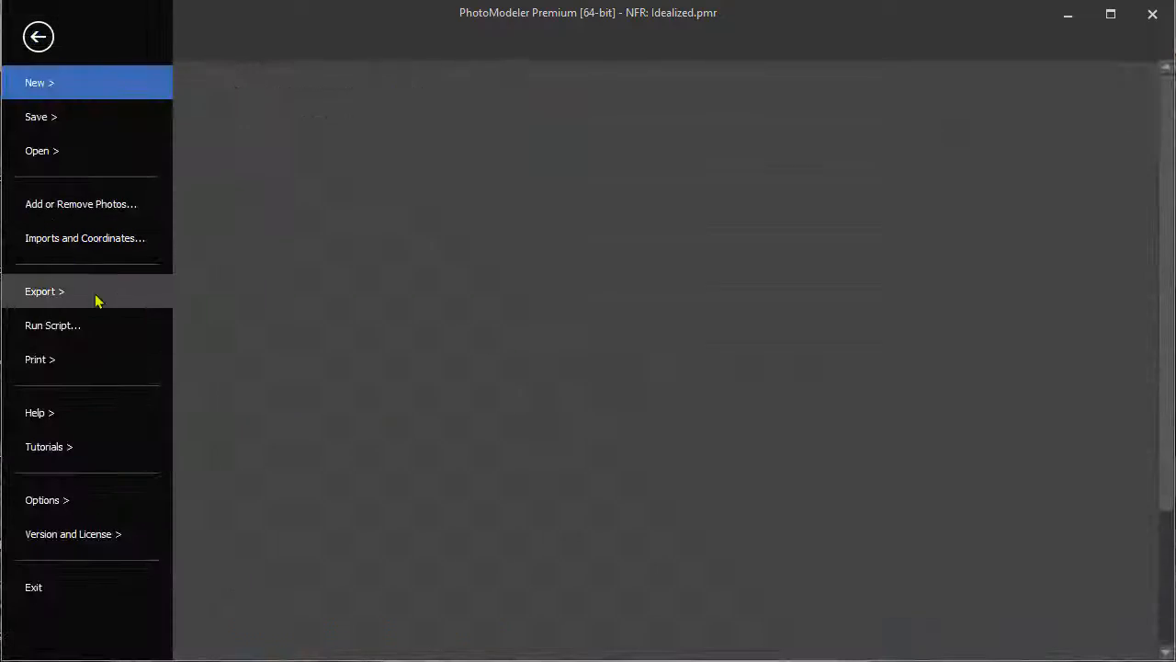
click(441, 198)
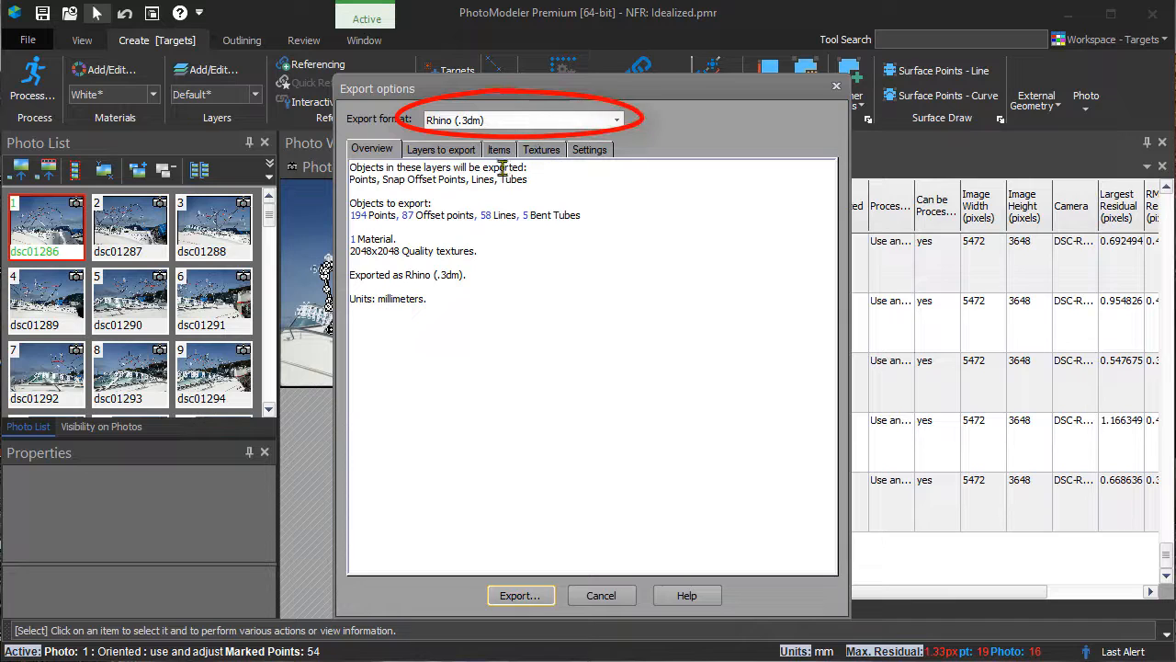
click(450, 150)
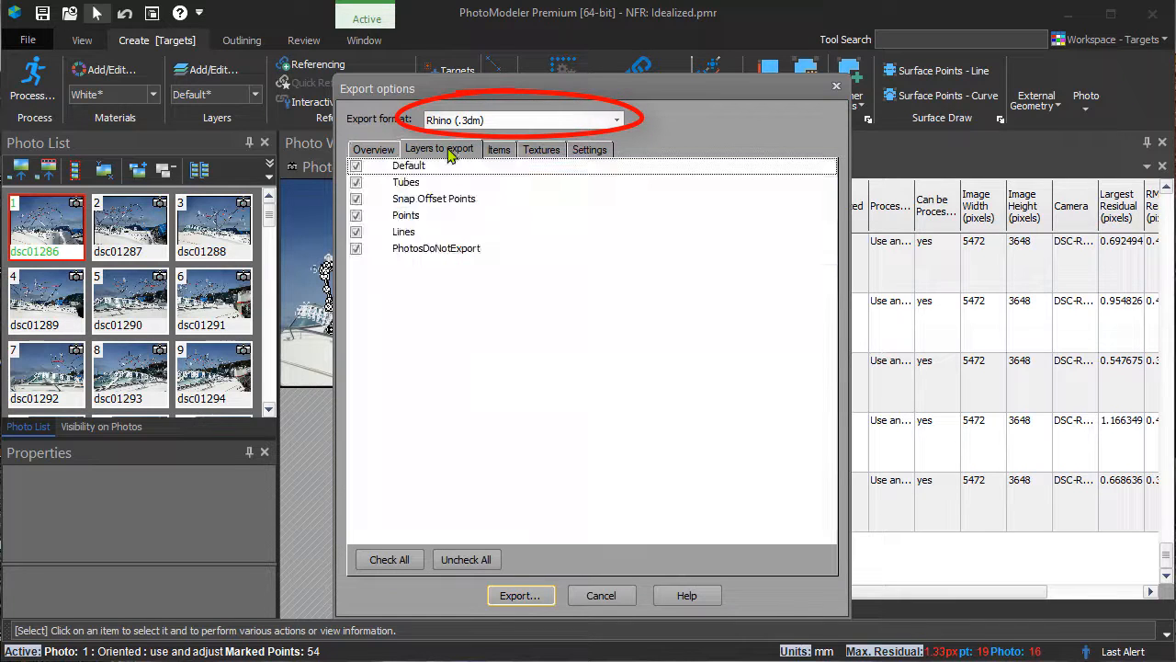
click(452, 251)
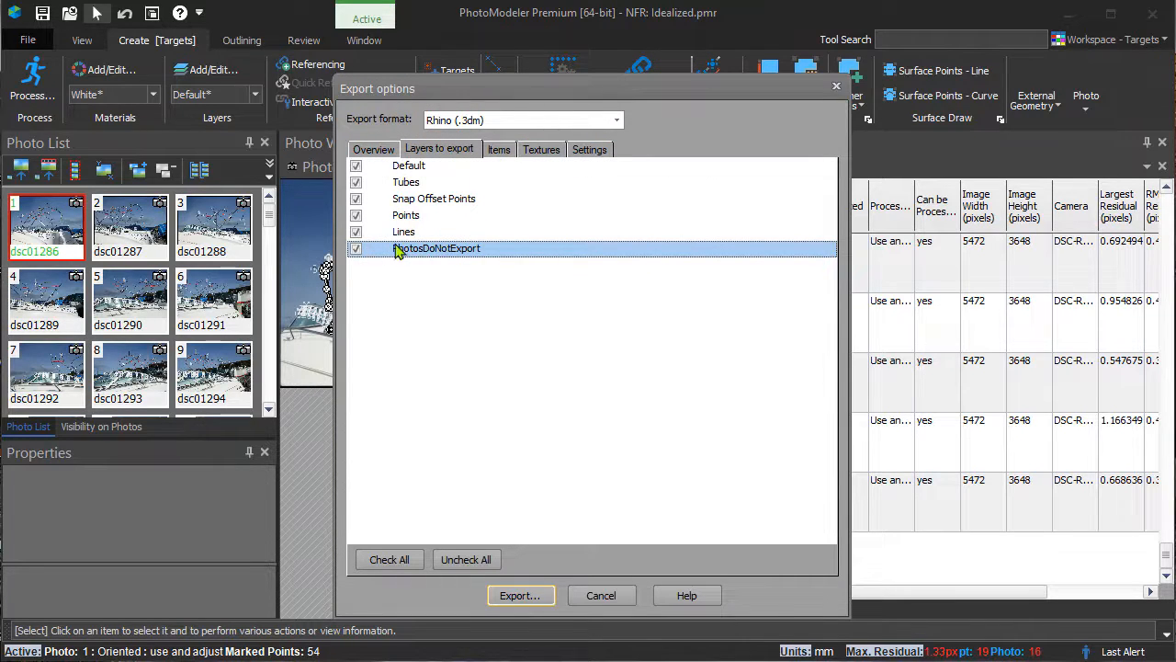
click(357, 249)
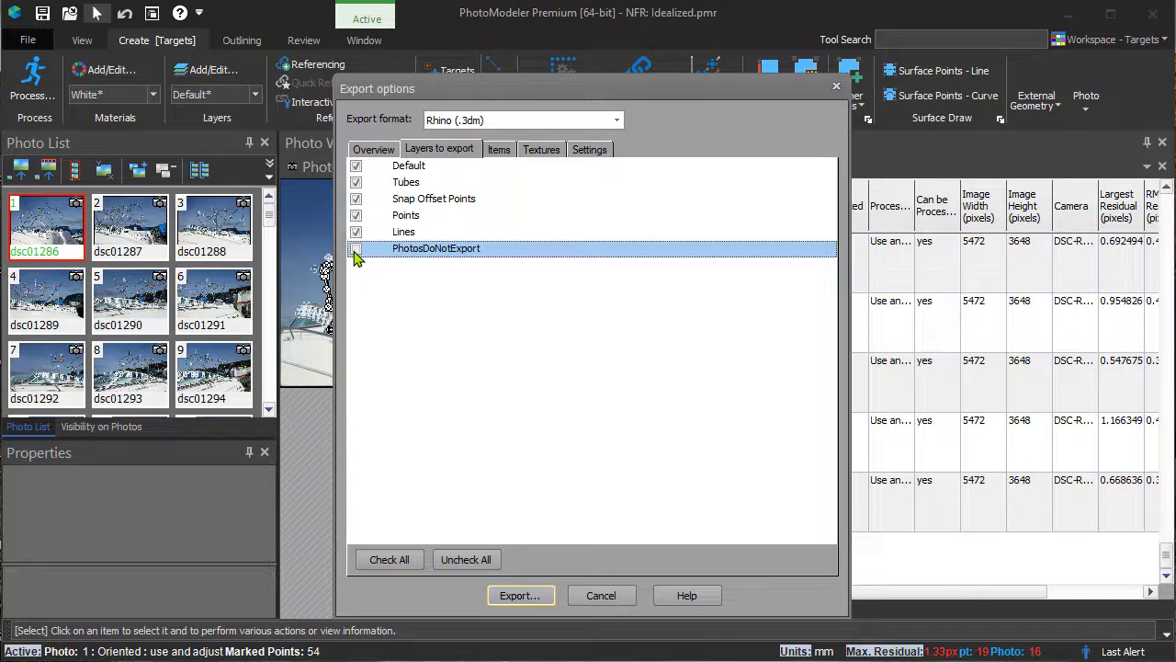
- Include Camera Views in the exported items and save the export as Export.3dm
click(496, 154)
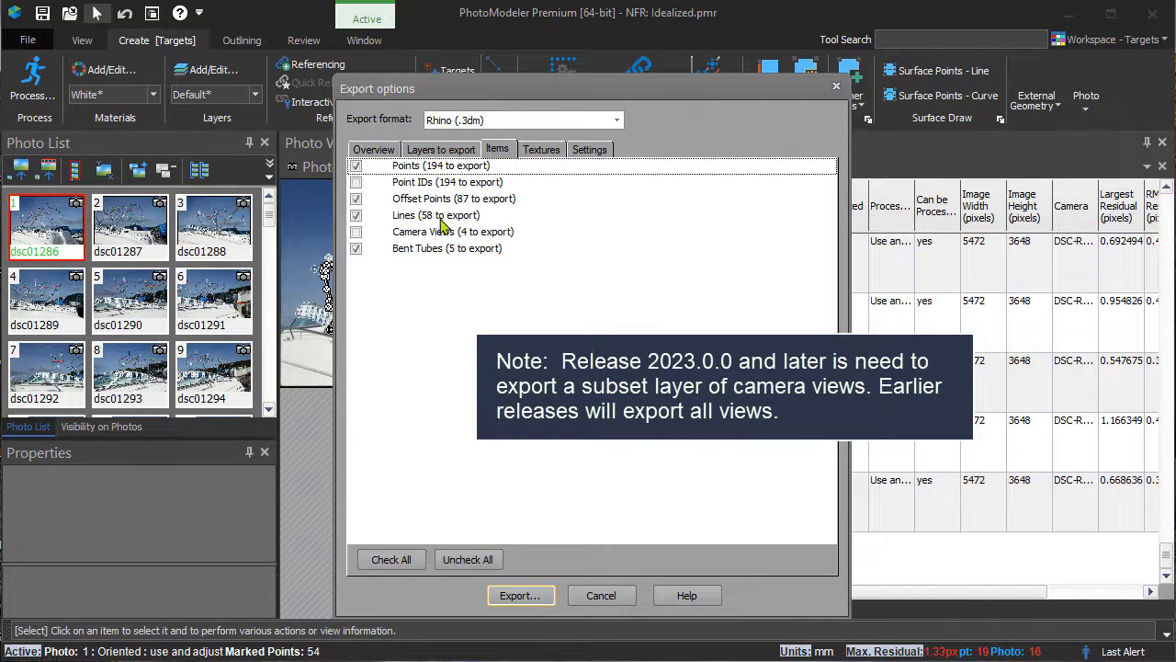
click(357, 233)
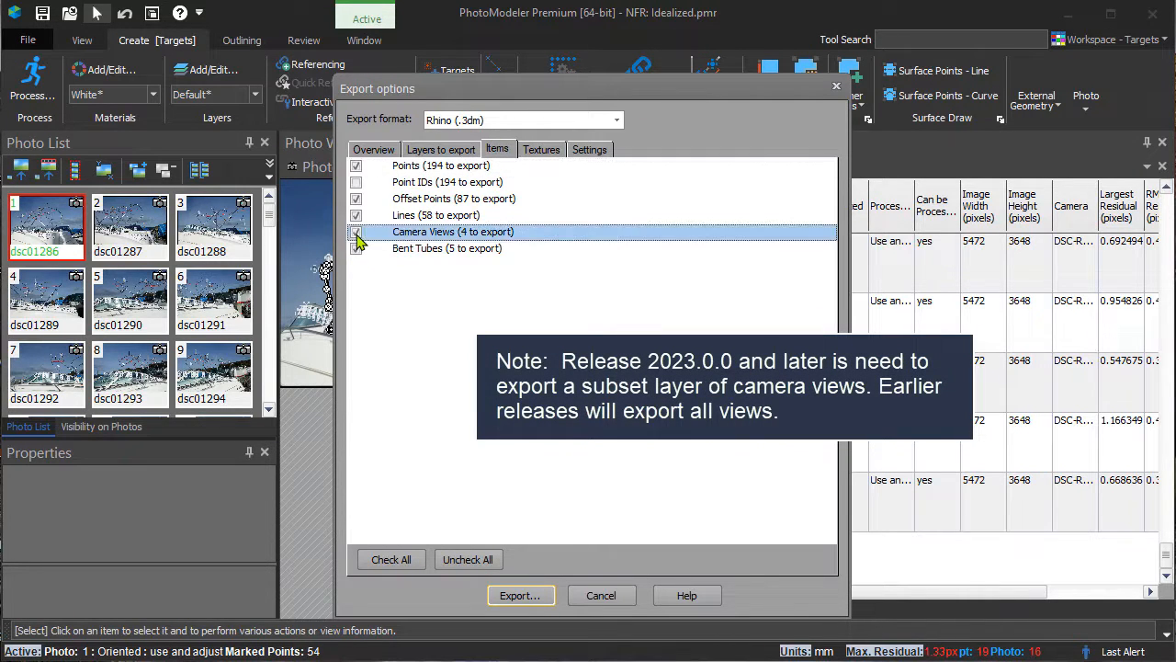
click(520, 595)
text(Ex)
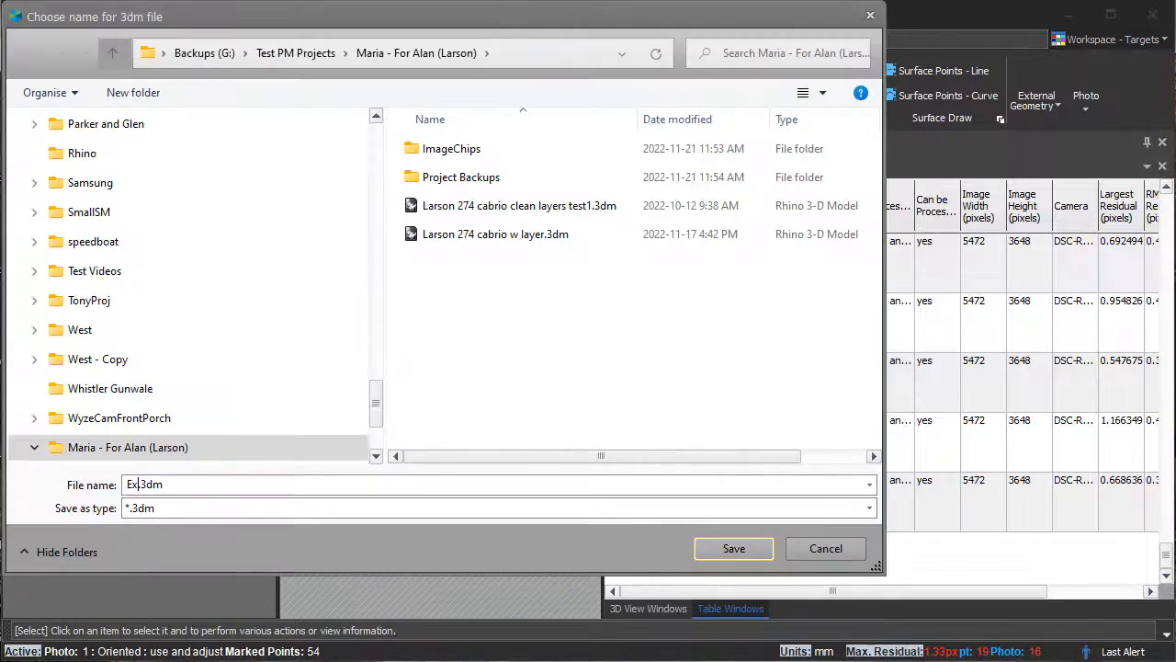
text(port)
click(733, 549)
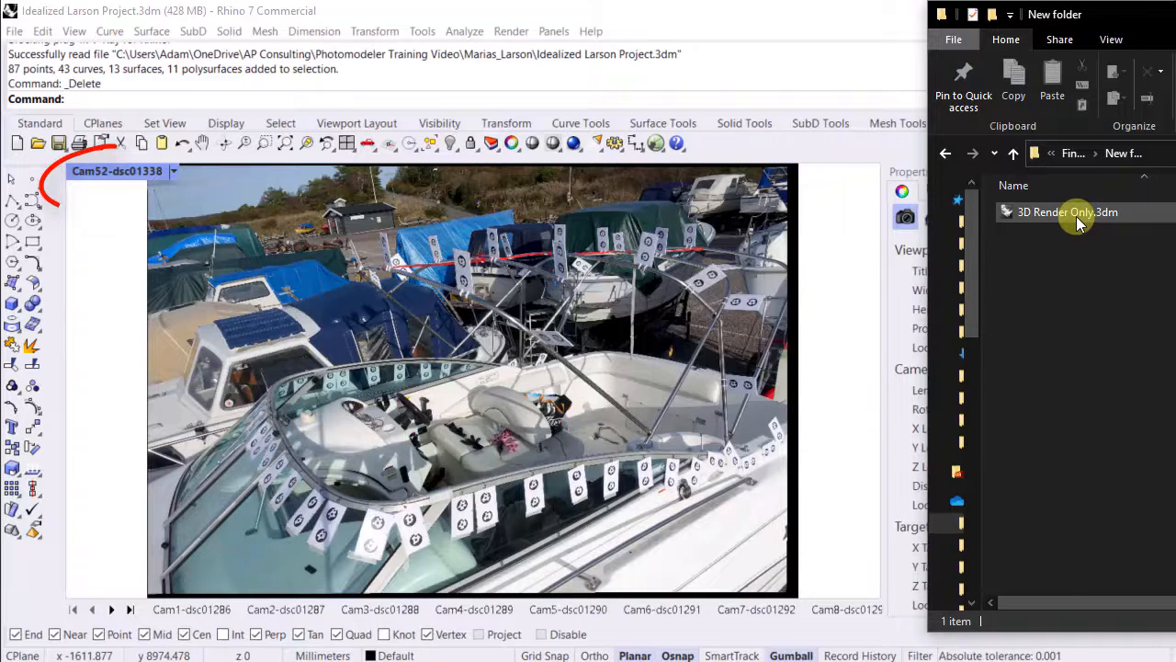
- In Rhino, import 3D Render Only.3dm into the Idealized Larson Project and deselect the imported enclosure
mouse_move(1078, 223)
mouse_down()
mouse_move(1051, 255)
mouse_move(927, 301)
mouse_move(517, 360)
mouse_up()
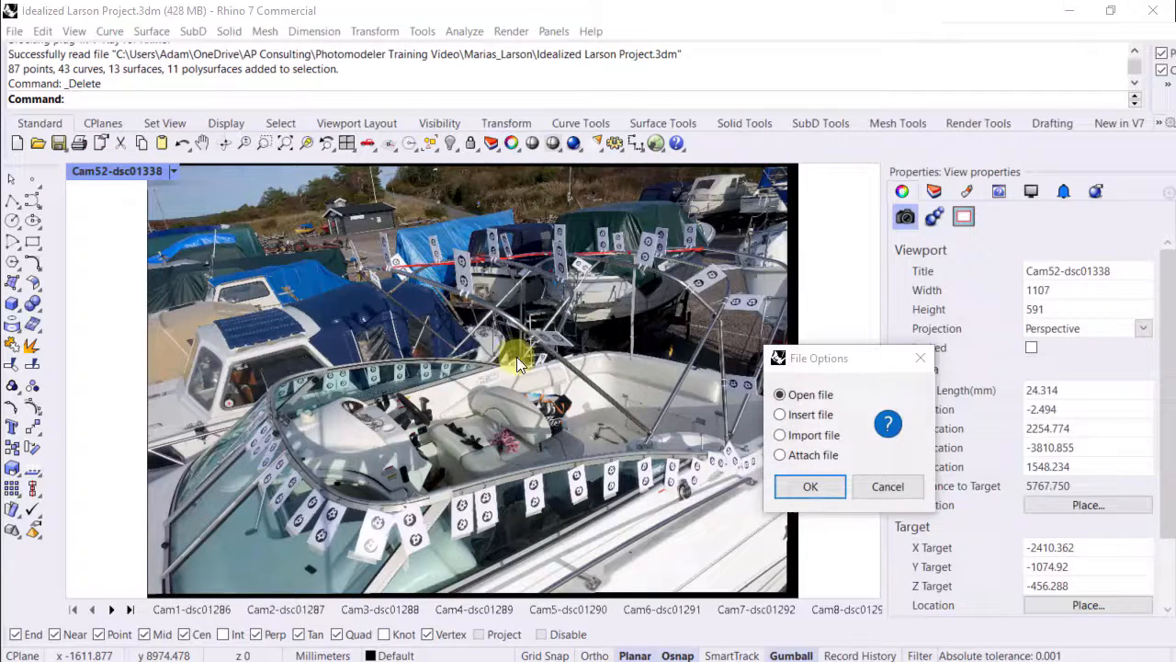
click(782, 436)
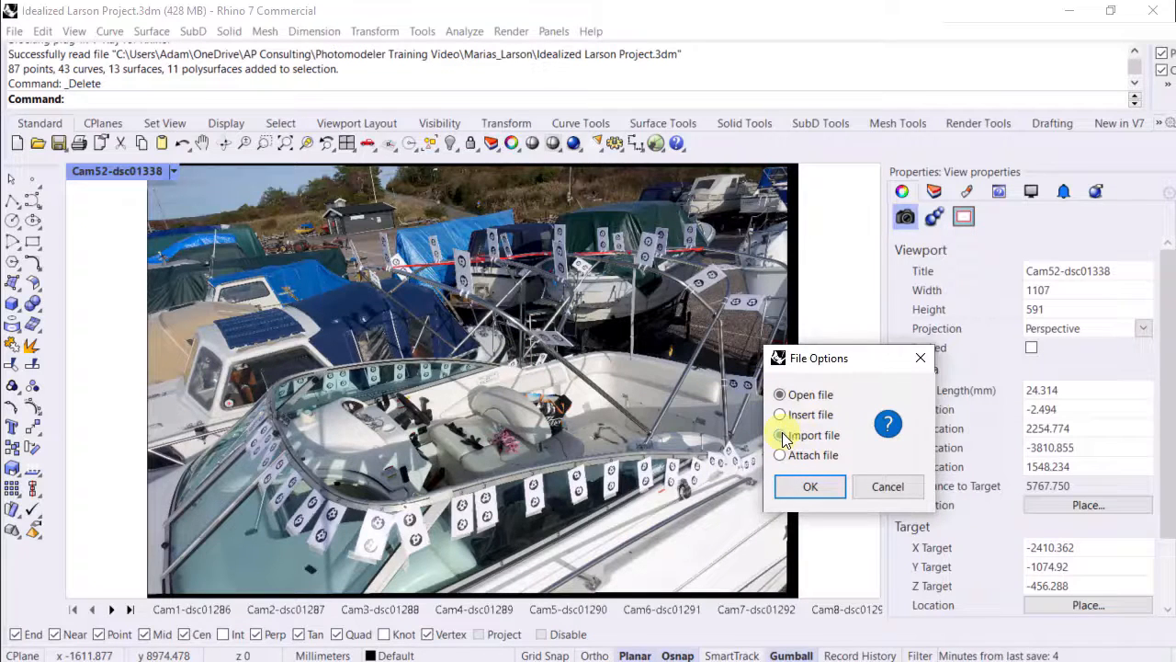
click(799, 489)
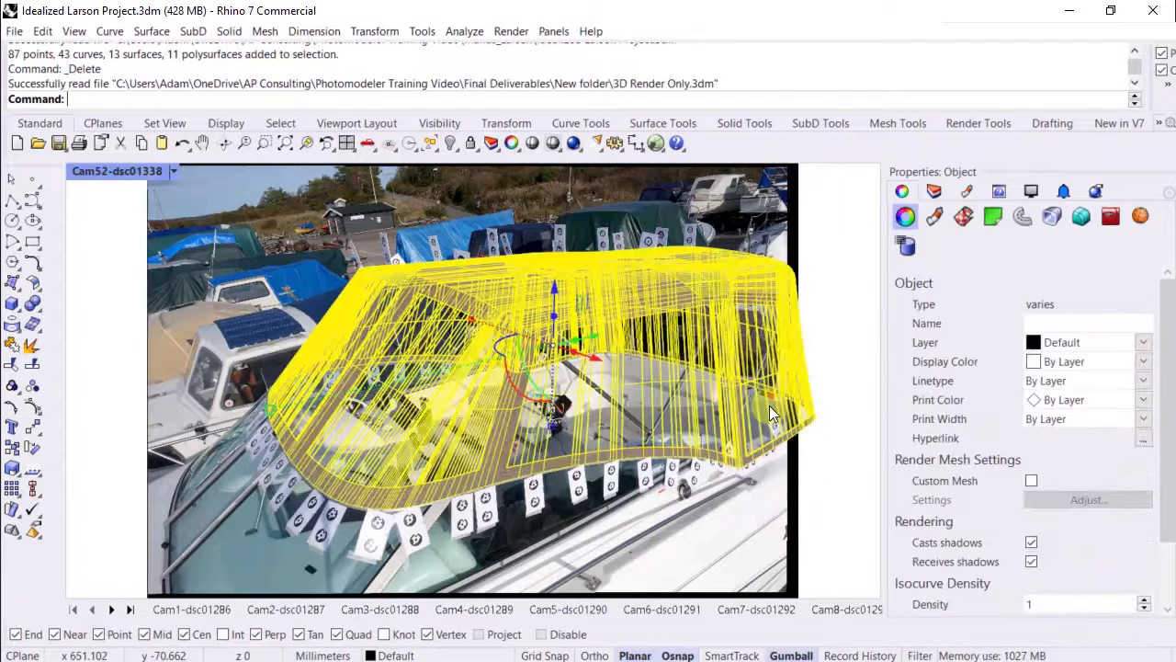
click(109, 424)
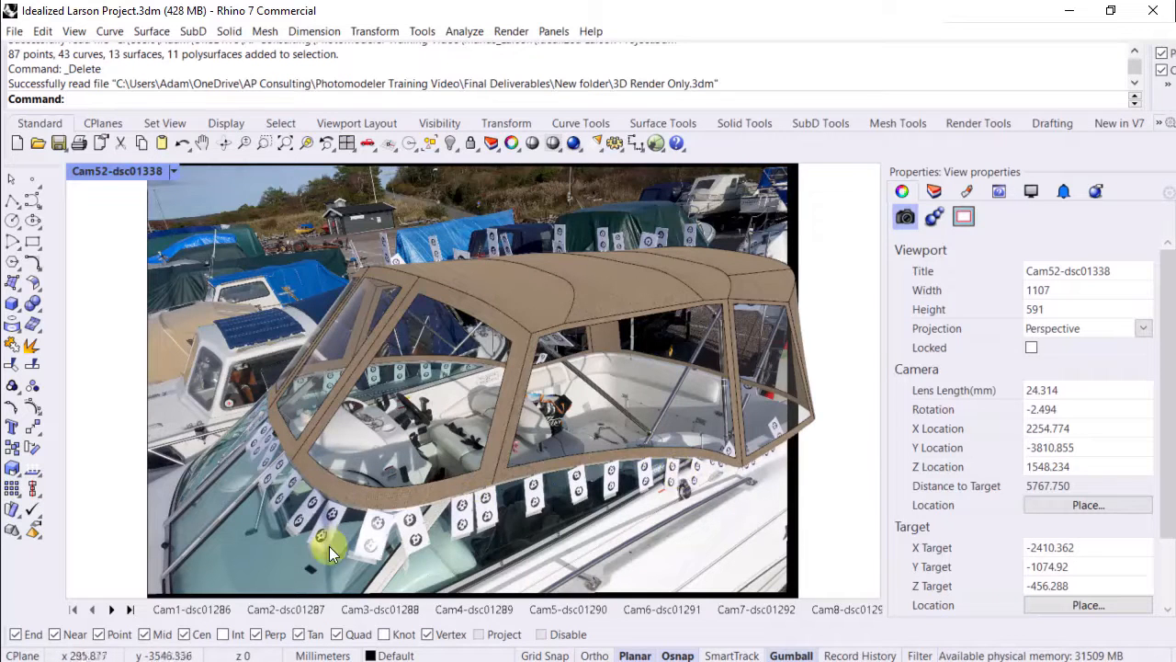
- Show the Cam1-dsc01286 camera view with its wallpaper photo in colour and the Rendered display mode
click(380, 611)
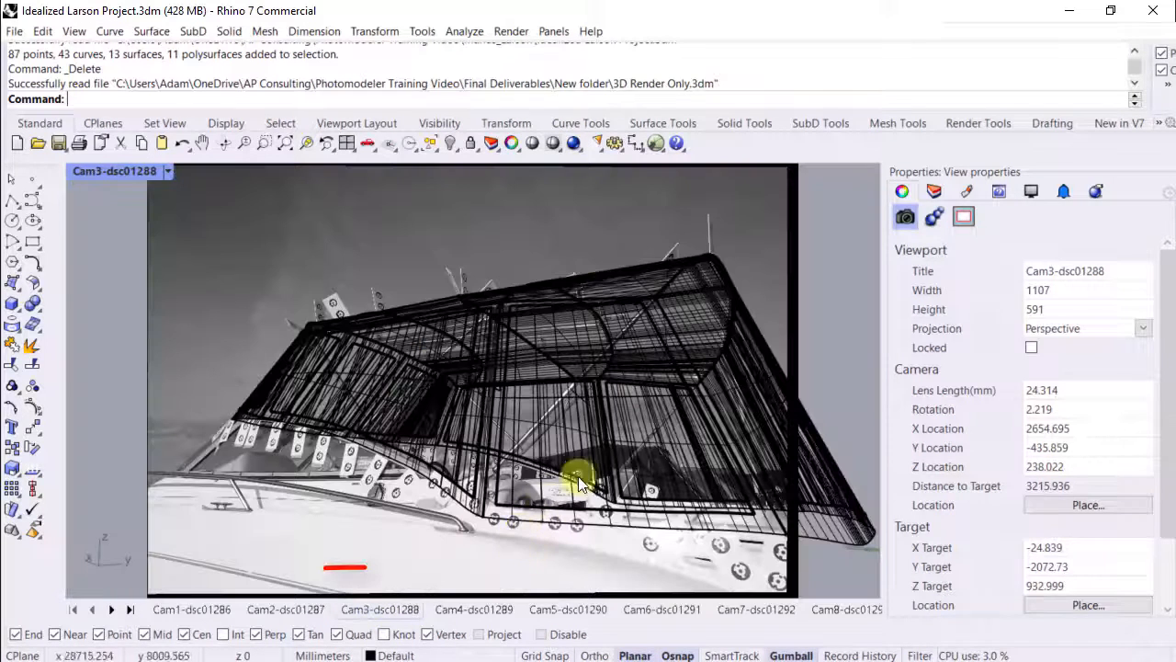
click(193, 610)
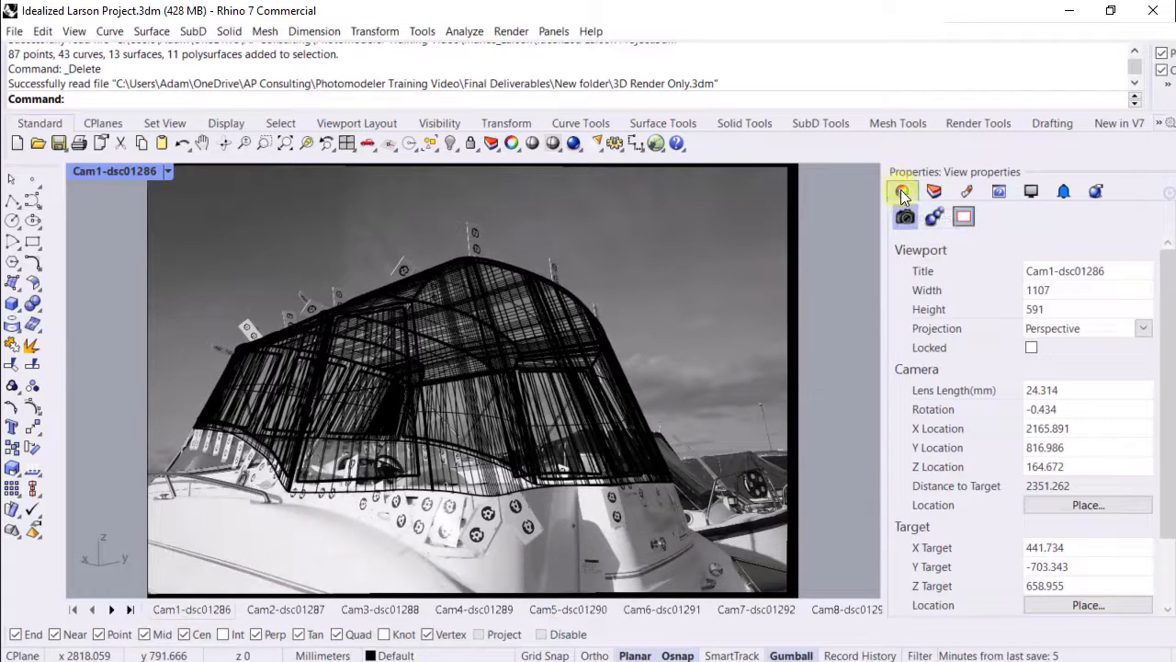
scroll(947, 473, down, 2)
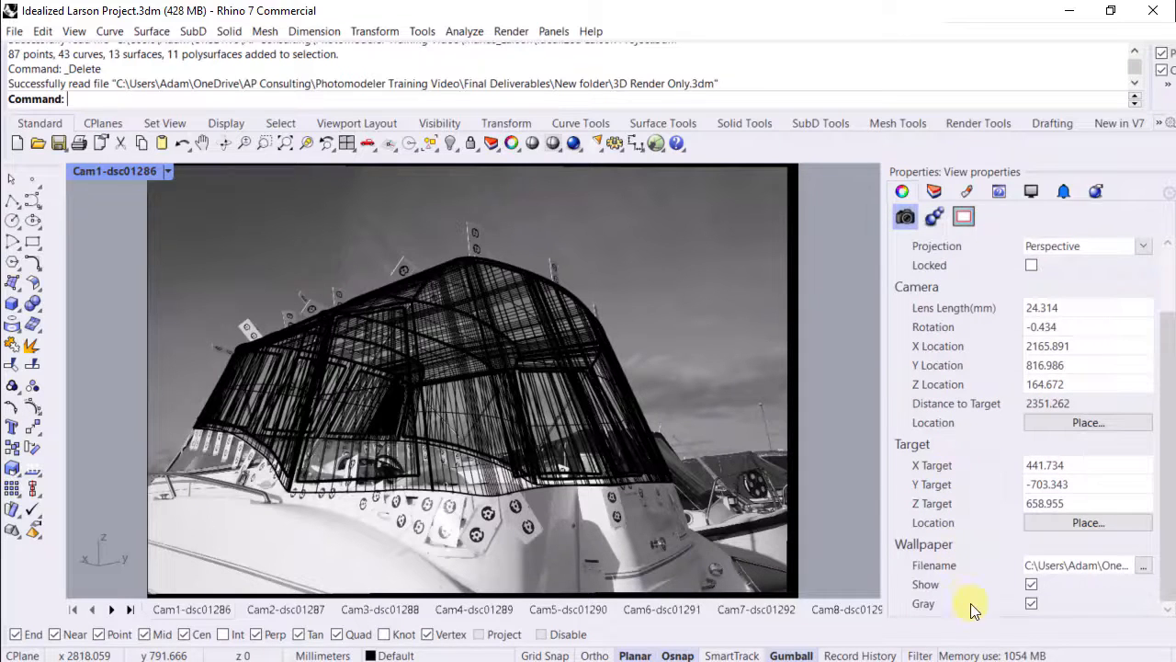
click(1031, 604)
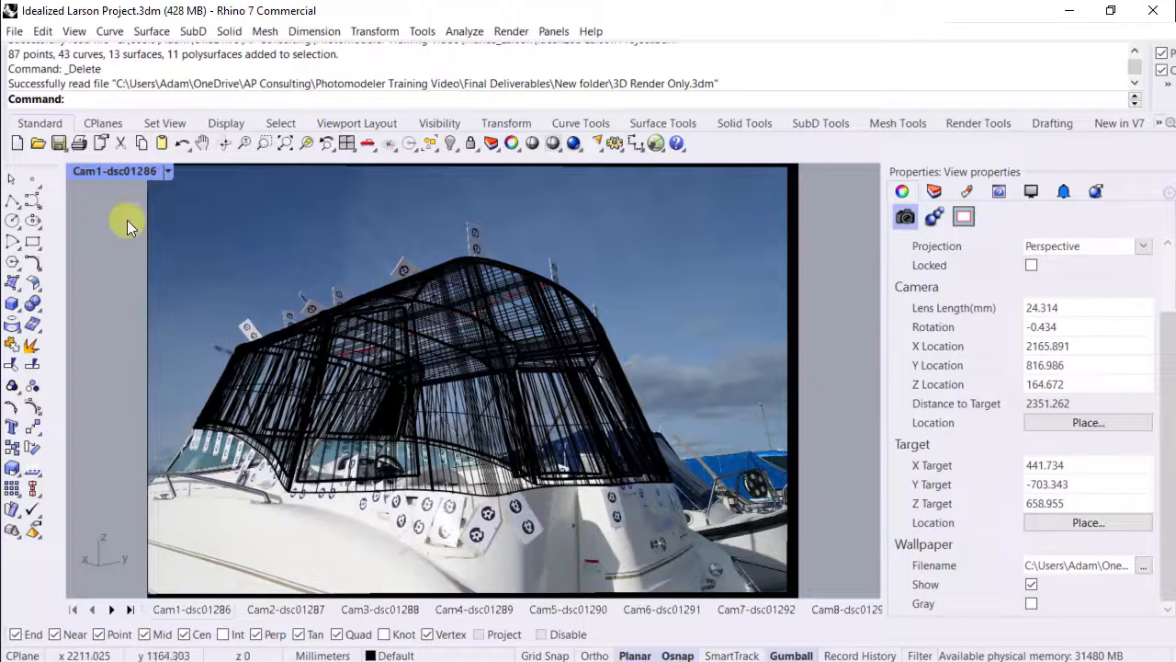
click(168, 171)
click(204, 156)
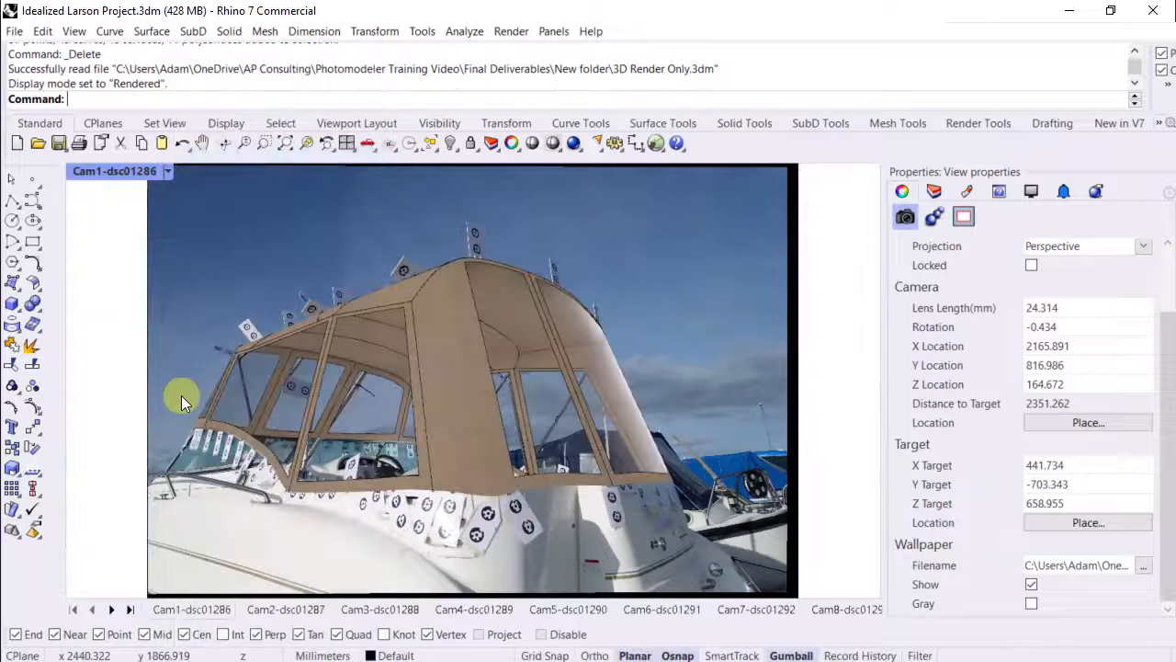